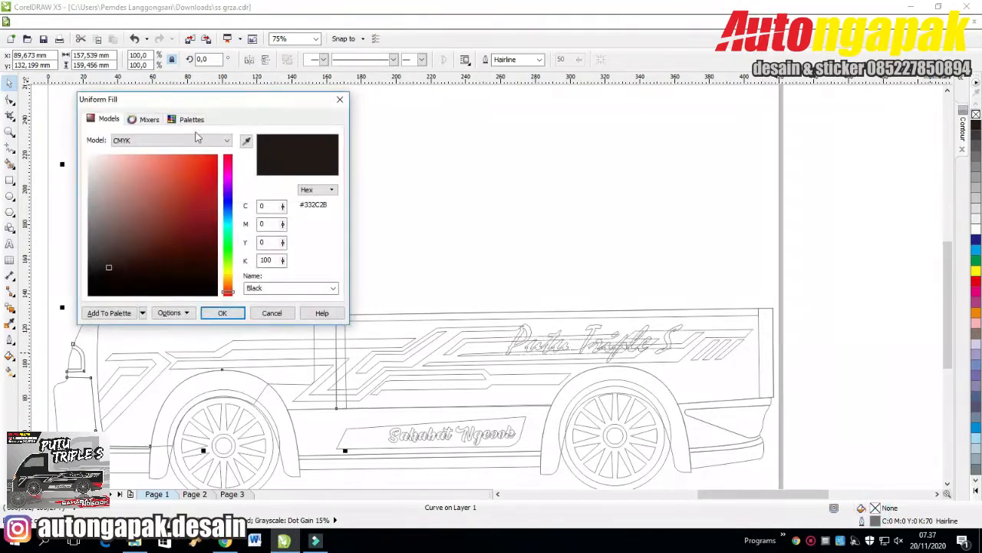
# - Fill the truck cab body with dark black, CMYK 93, 88, 89, 80
pyautogui.moveTo(107, 265); pyautogui.dragTo(78, 314)
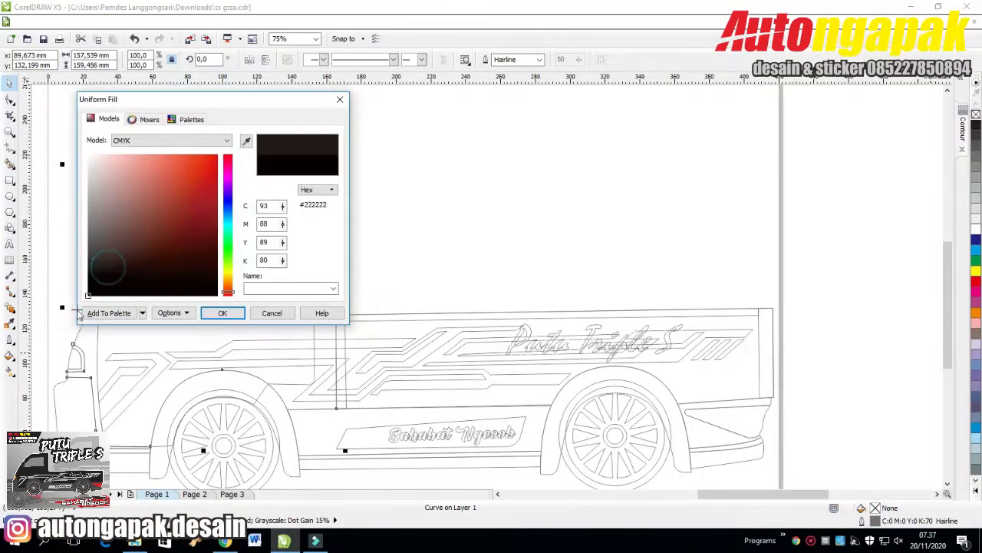
pyautogui.click(222, 312)
pyautogui.click(719, 218)
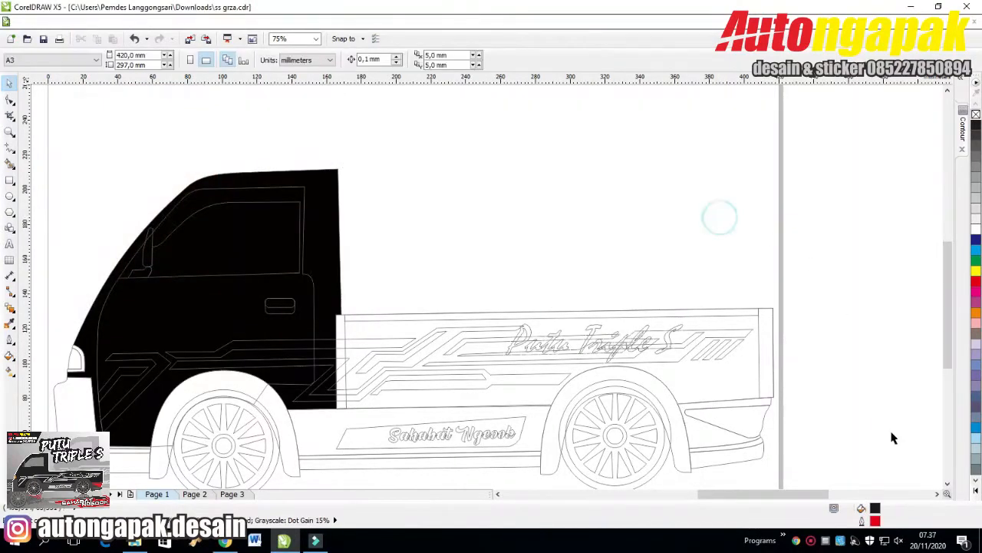
# - Fill the narrow vertical strip between the cab and the cargo bed with the black sampled from the cab
pyautogui.click(947, 484)
pyautogui.click(627, 147)
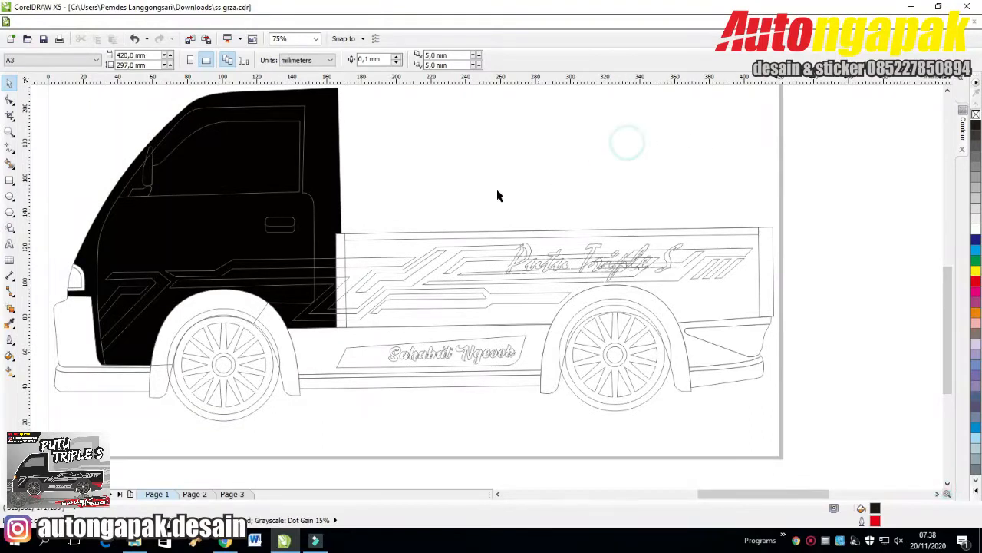
pyautogui.click(375, 159)
pyautogui.click(341, 238)
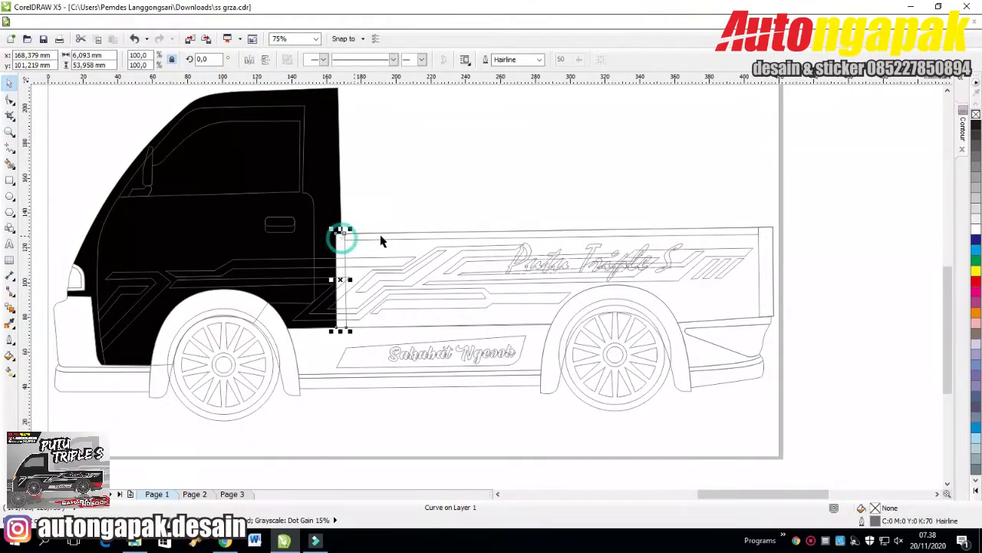
pyautogui.doubleClick(875, 508)
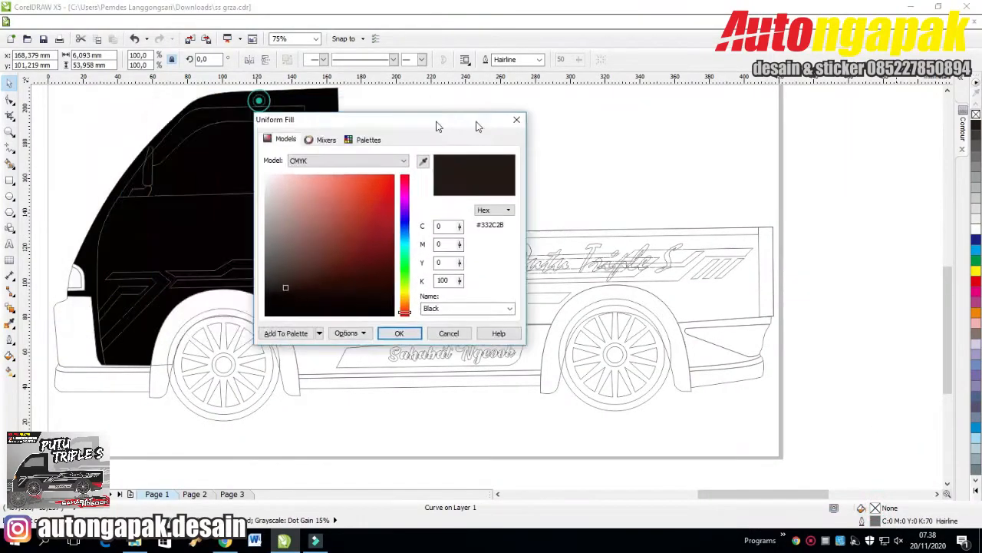
pyautogui.click(654, 162)
pyautogui.click(176, 227)
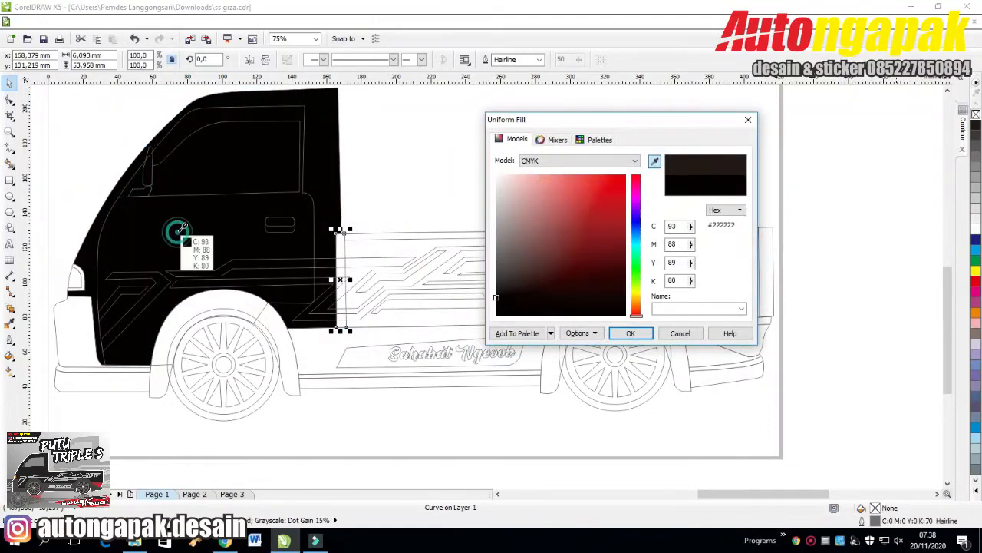
pyautogui.click(637, 335)
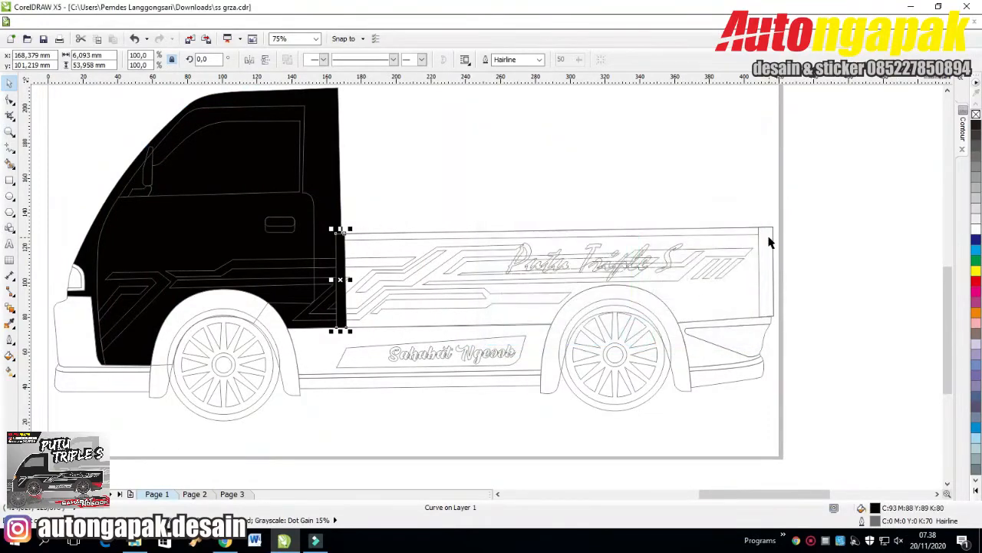
# - Fill the cargo bed's side panel with the black sampled from the cab
pyautogui.click(770, 242)
pyautogui.click(739, 307)
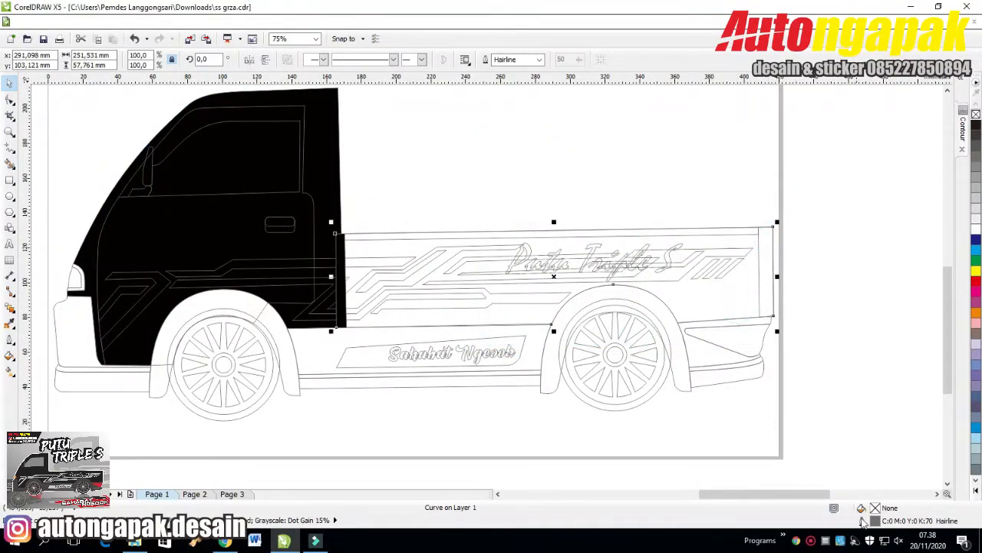
pyautogui.doubleClick(876, 509)
pyautogui.click(654, 160)
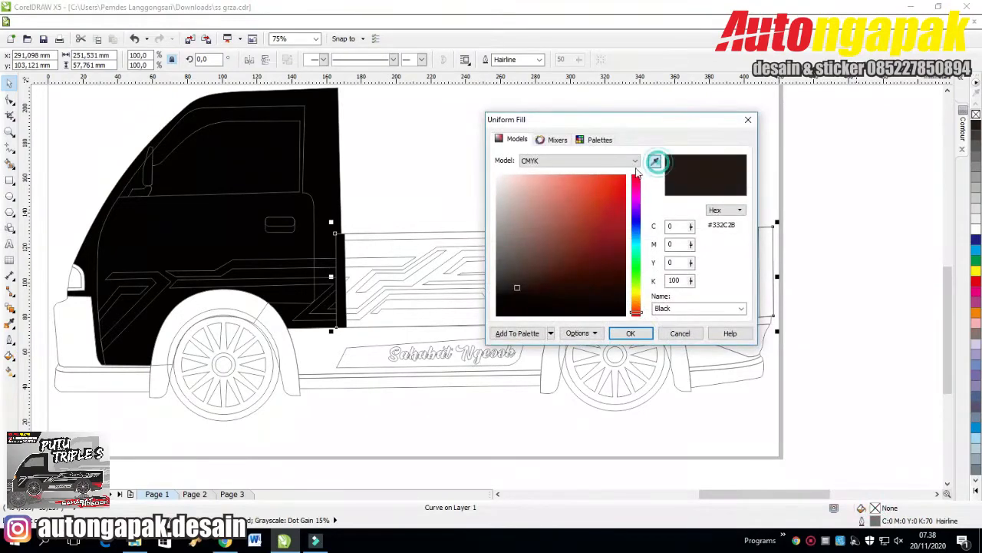
pyautogui.click(236, 222)
pyautogui.click(631, 333)
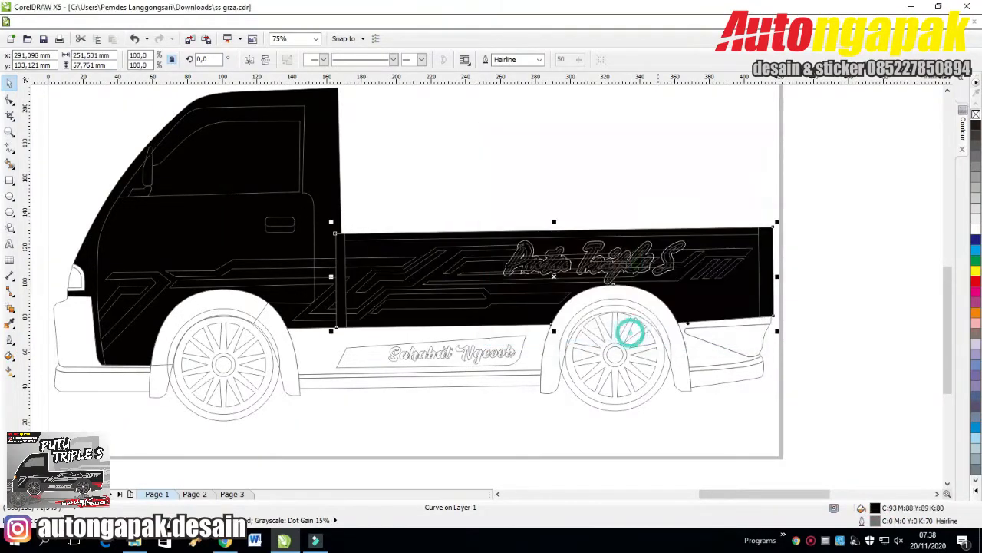
pyautogui.click(842, 206)
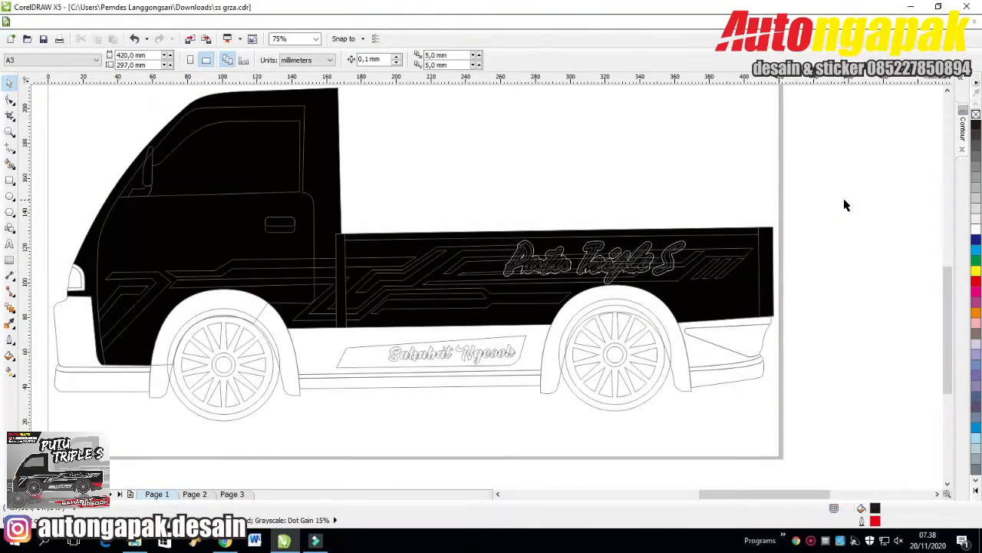
# - Fill the long angular stripe at the rear of the cargo bed with light grey
pyautogui.click(741, 254)
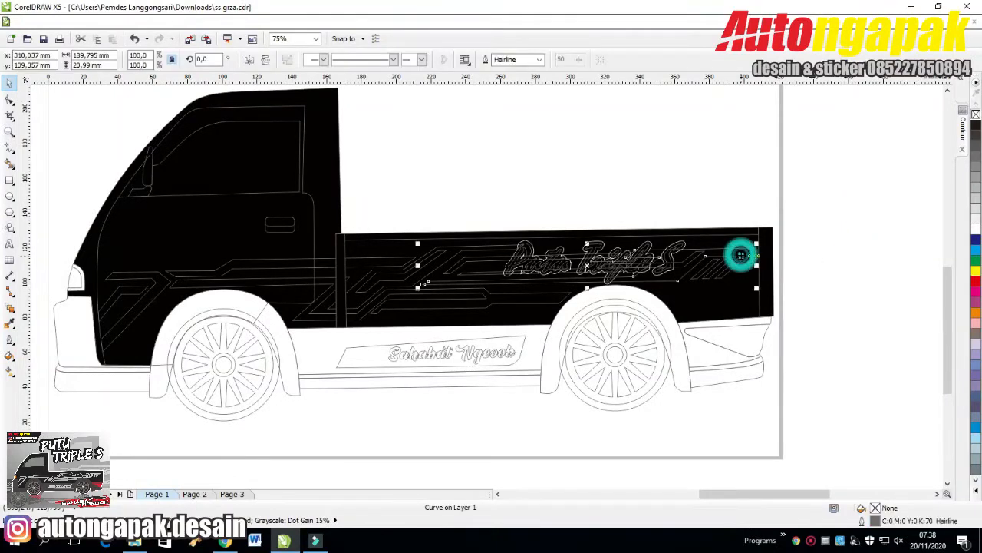
pyautogui.click(976, 198)
pyautogui.click(832, 181)
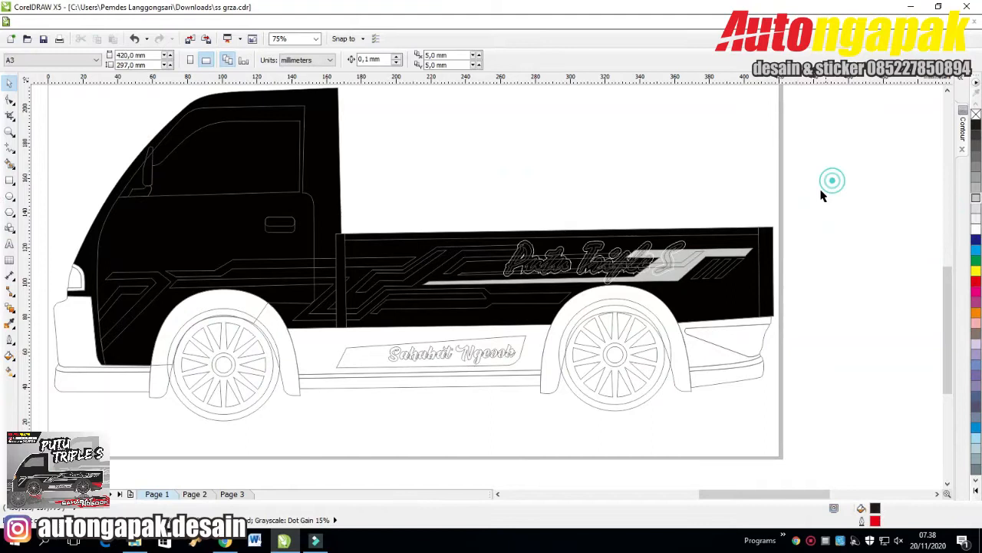
# - Fill the inner shape of the bed's light grey rear stripe with the cab's sampled black, CMYK 93, 88, 89, 80
pyautogui.click(692, 255)
pyautogui.click(973, 129)
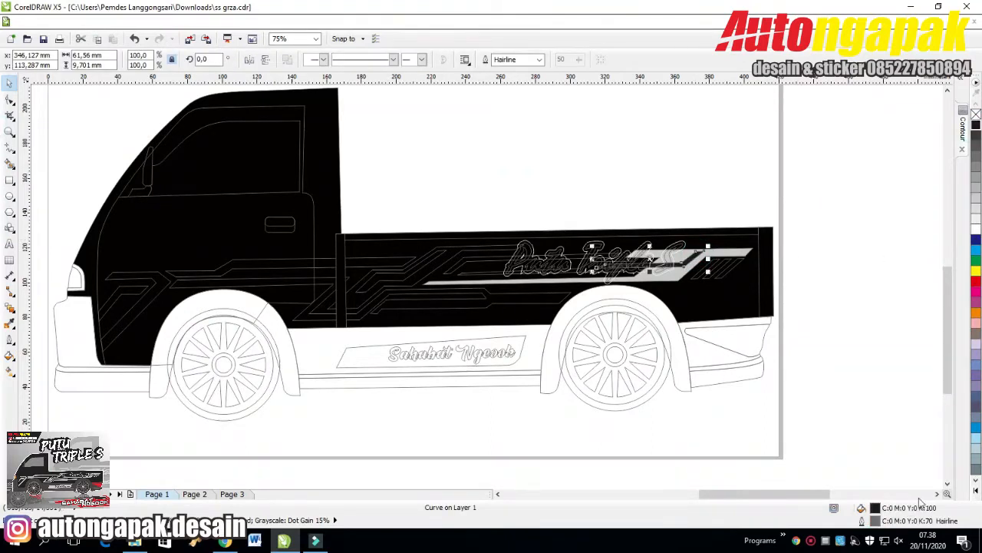
pyautogui.doubleClick(875, 508)
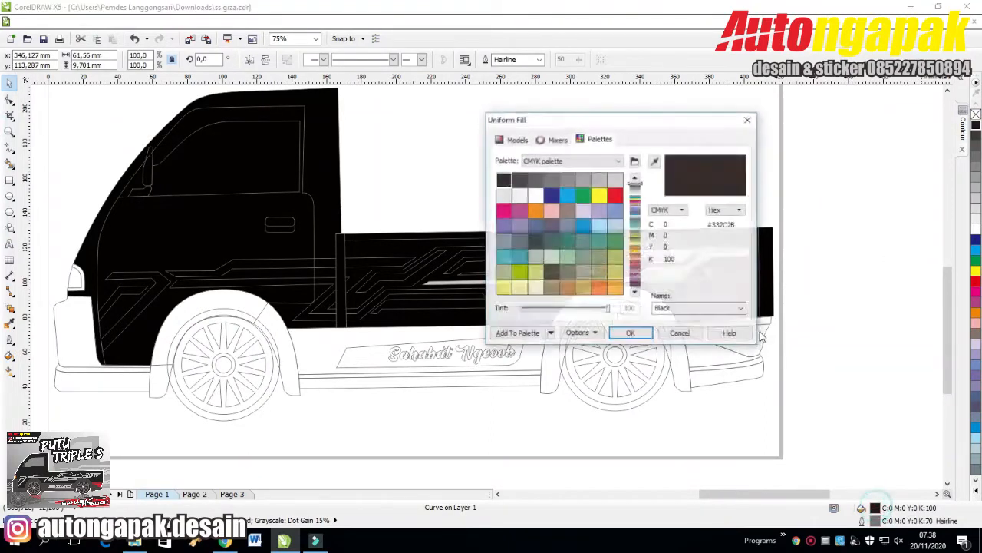
pyautogui.click(653, 160)
pyautogui.click(325, 169)
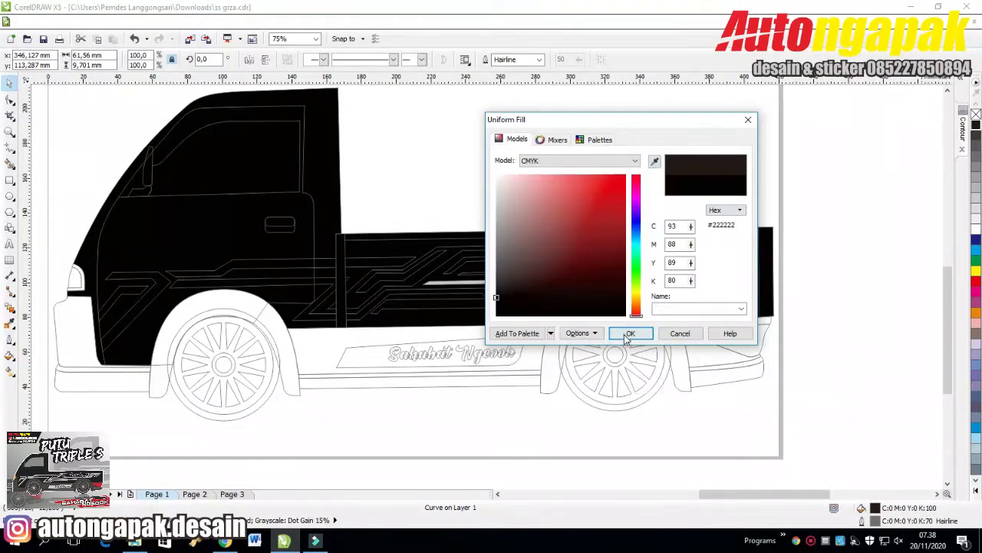
pyautogui.click(630, 333)
pyautogui.click(860, 213)
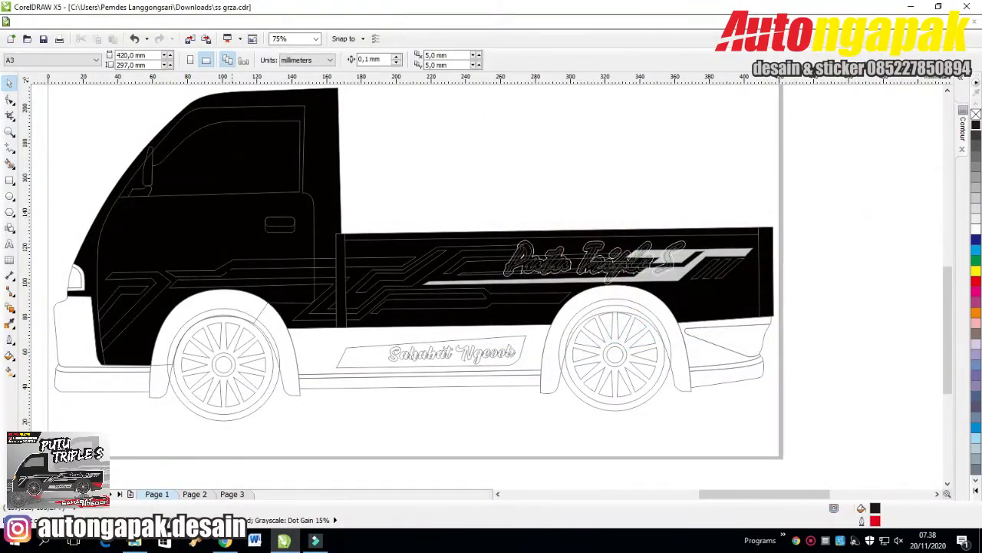
# - Fill the large arrow-shaped graphic and the smaller one inside it at the cab's front with 40% black
pyautogui.click(190, 272)
pyautogui.click(520, 172)
pyautogui.click(115, 279)
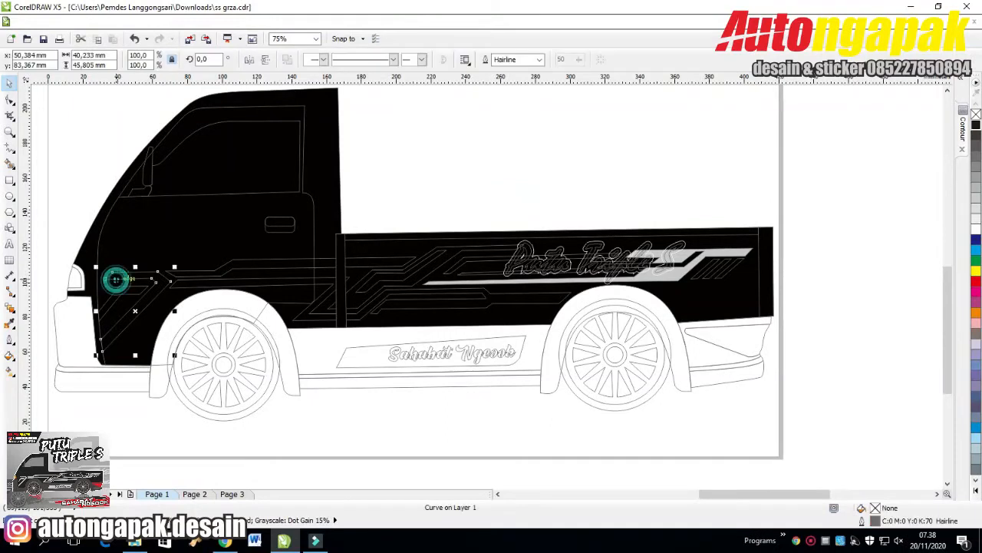
pyautogui.click(976, 192)
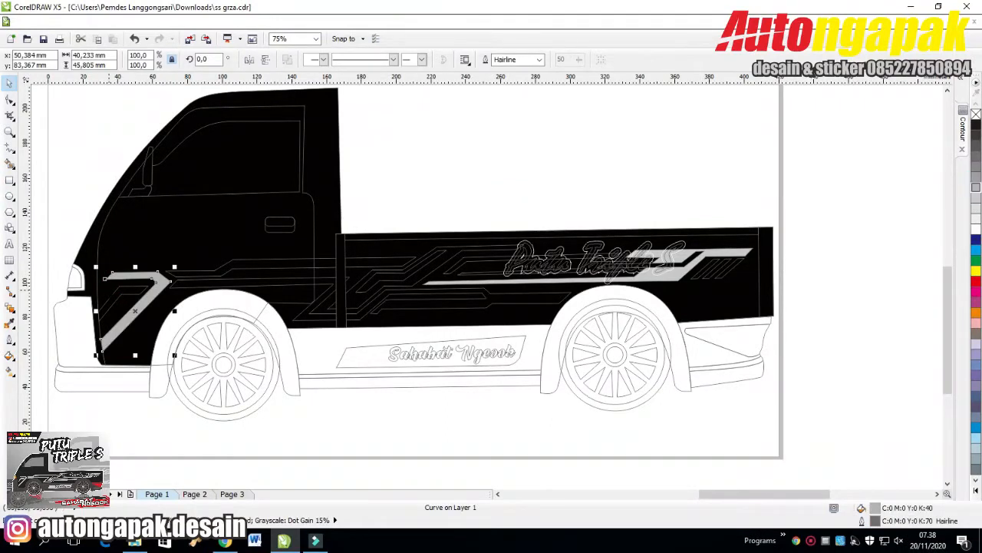
pyautogui.press('Tab')
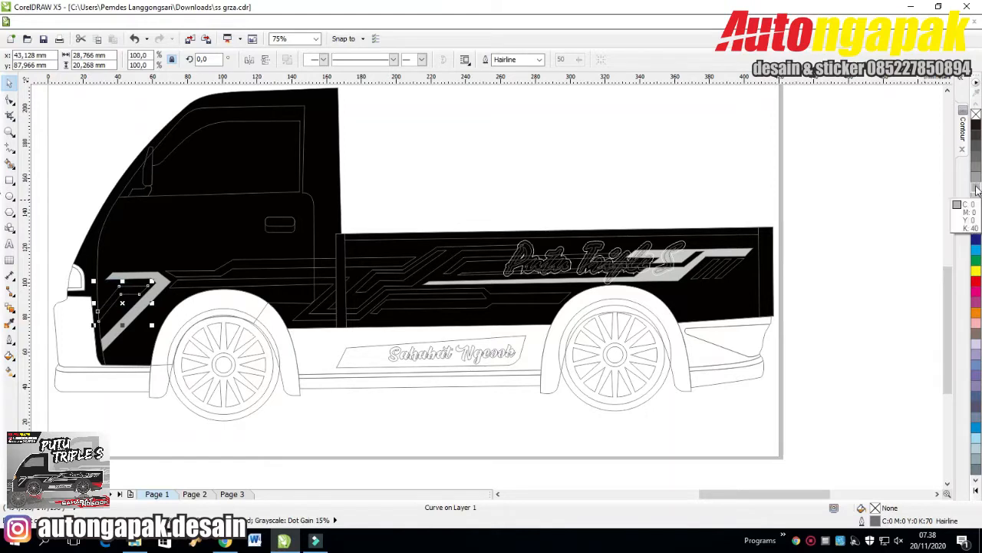
pyautogui.click(217, 294)
# - Fill the upper and lower long stripes running from the cab onto the cargo bed with 40% black
pyautogui.click(259, 266)
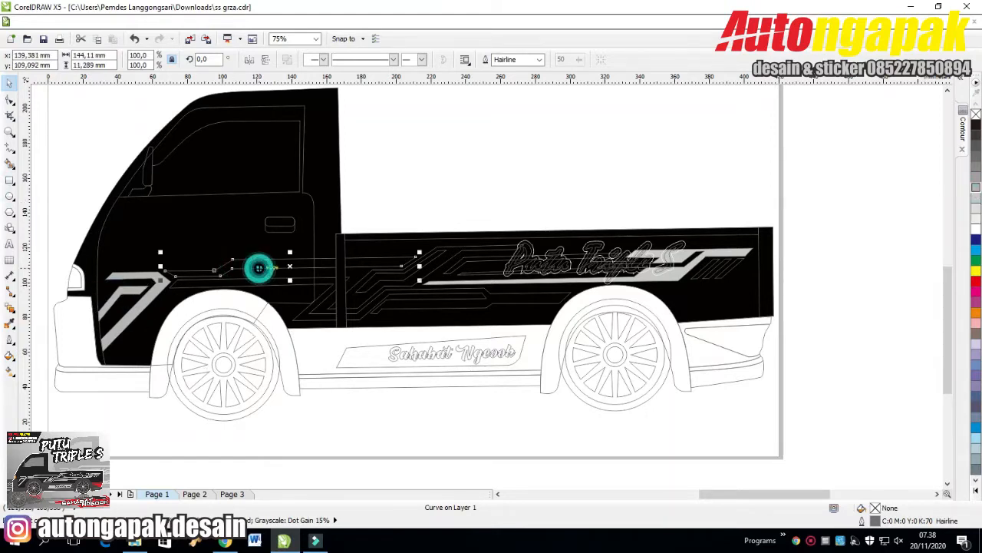
pyautogui.click(976, 188)
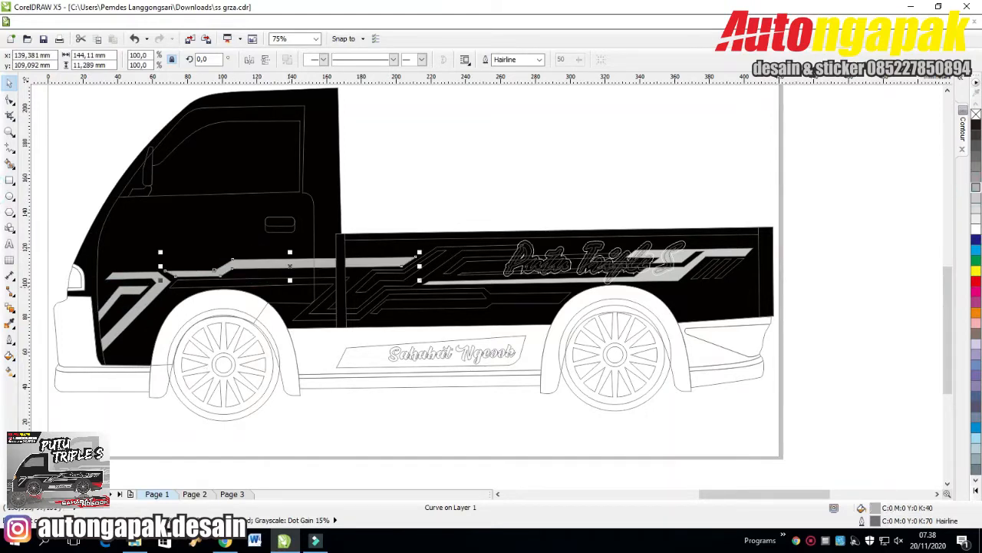
pyautogui.click(288, 284)
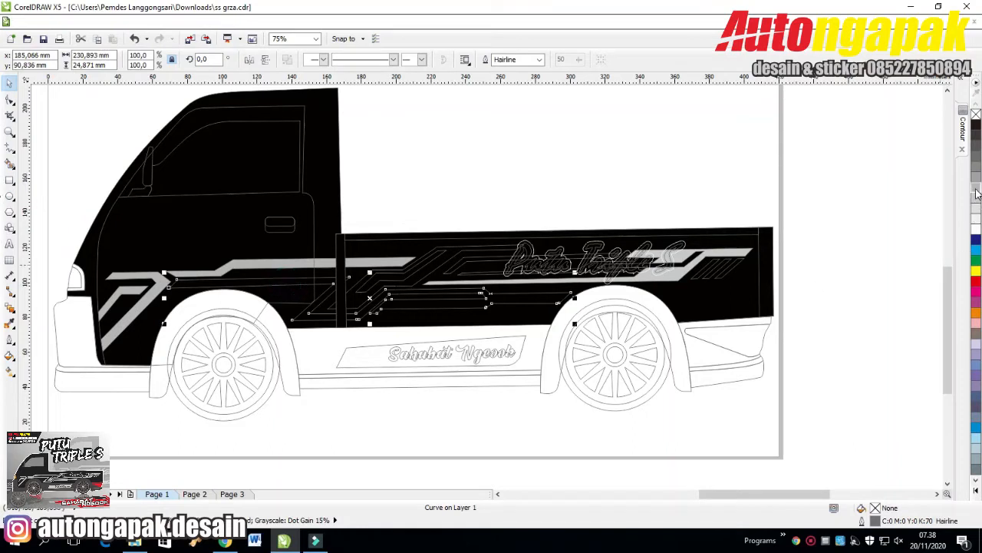
pyautogui.click(976, 193)
pyautogui.click(488, 216)
# - Remove the fill from the narrow vertical strip between the cab and the cargo bed
pyautogui.click(345, 264)
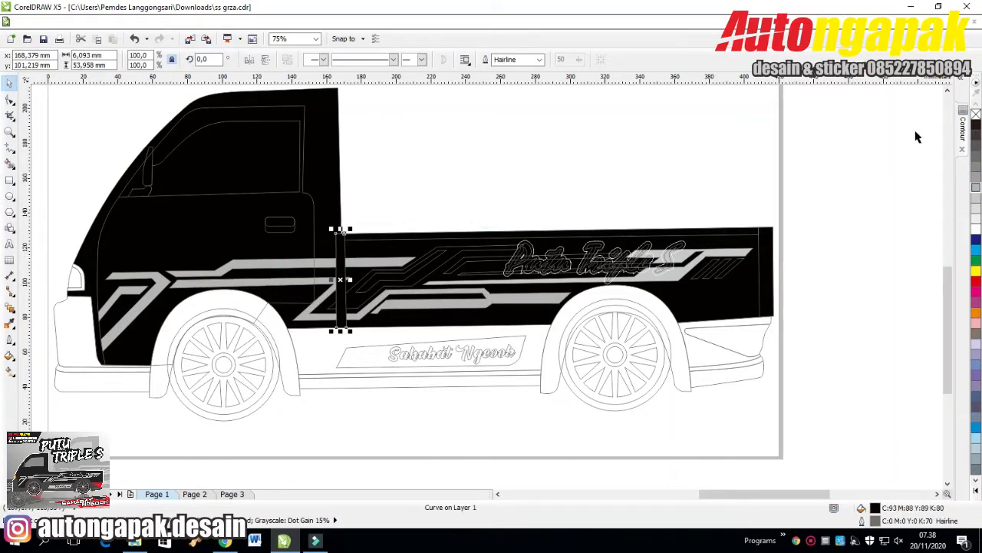
pyautogui.click(976, 114)
pyautogui.click(469, 192)
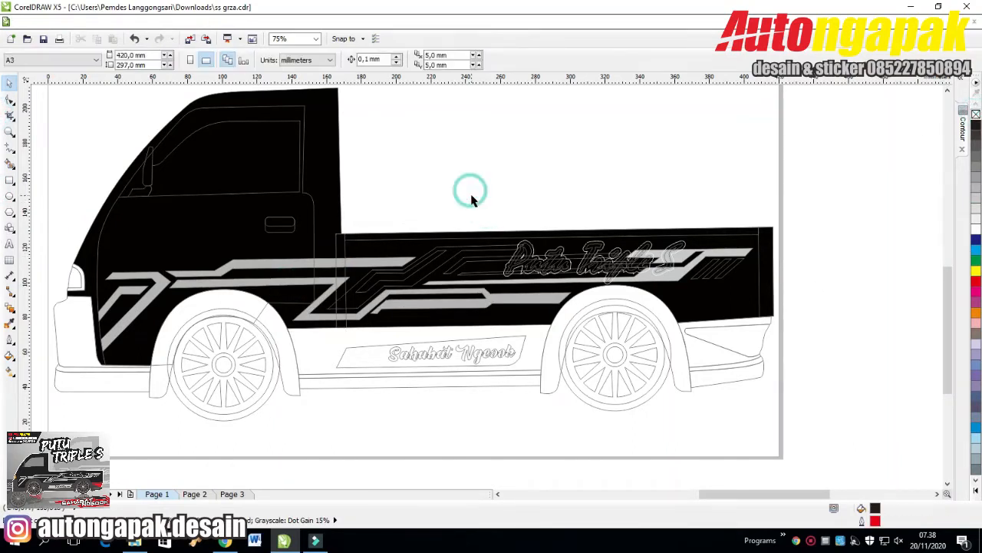
# - Trim the larger zigzag stripe at the front of the cargo bed with the smaller zigzag shape inside it
pyautogui.click(399, 272)
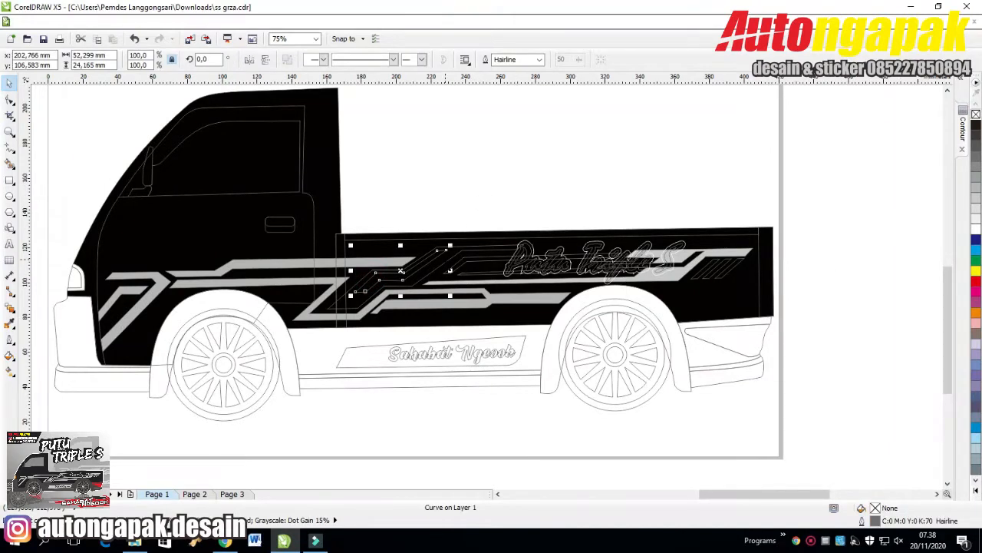
pyautogui.keyDown('shift'); pyautogui.click(473, 279); pyautogui.keyUp('shift')
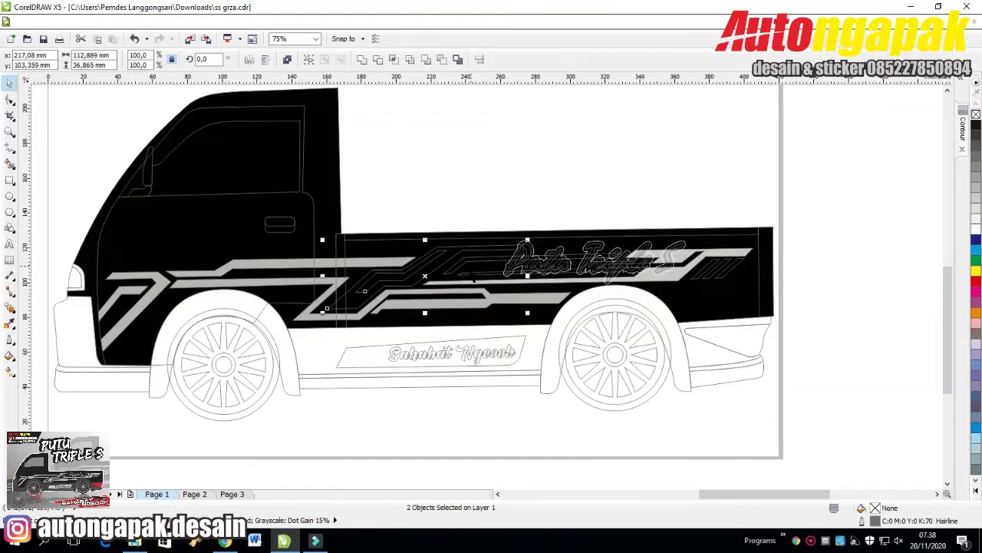
pyautogui.click(378, 59)
pyautogui.click(491, 147)
# - Fill the trimmed zigzag stripe at the front of the cargo bed with 40% black
pyautogui.click(432, 259)
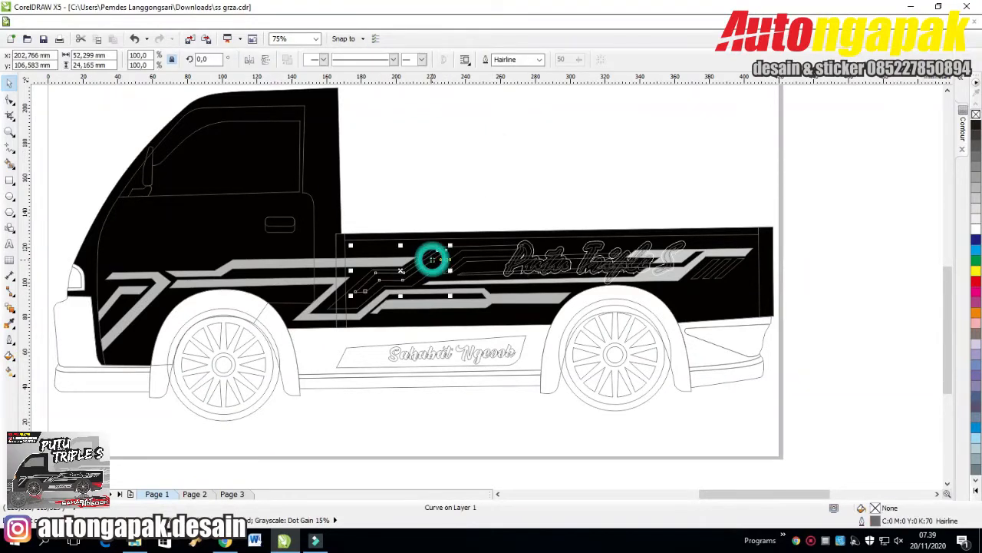
pyautogui.click(432, 259)
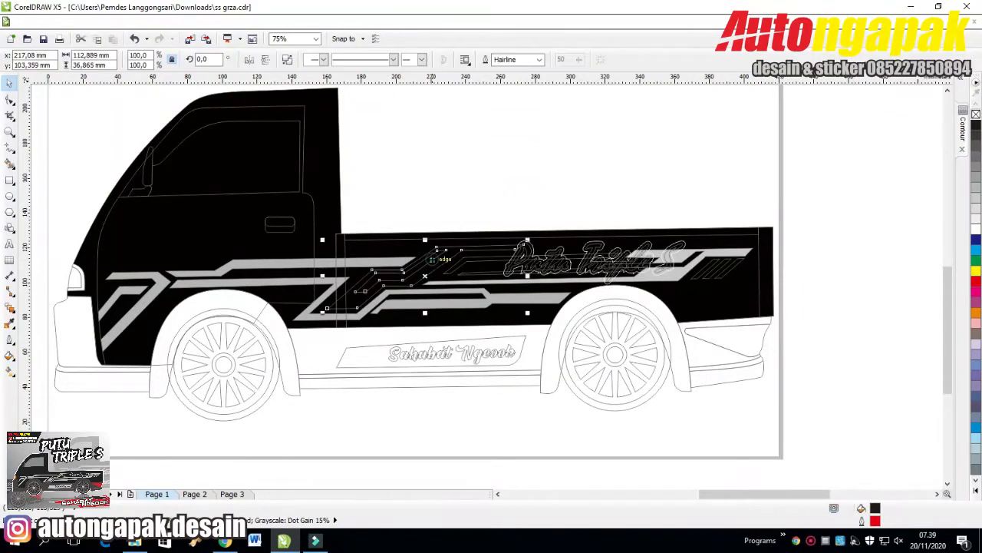
pyautogui.click(976, 190)
pyautogui.click(537, 175)
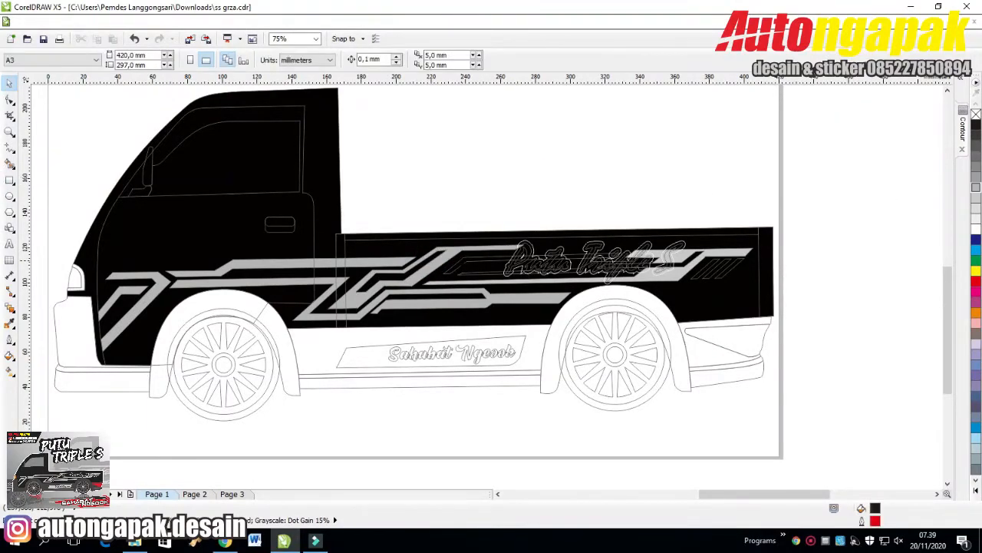
# - Fill the two thin stripes running behind the lettering on the cargo bed with 40% black
pyautogui.click(460, 259)
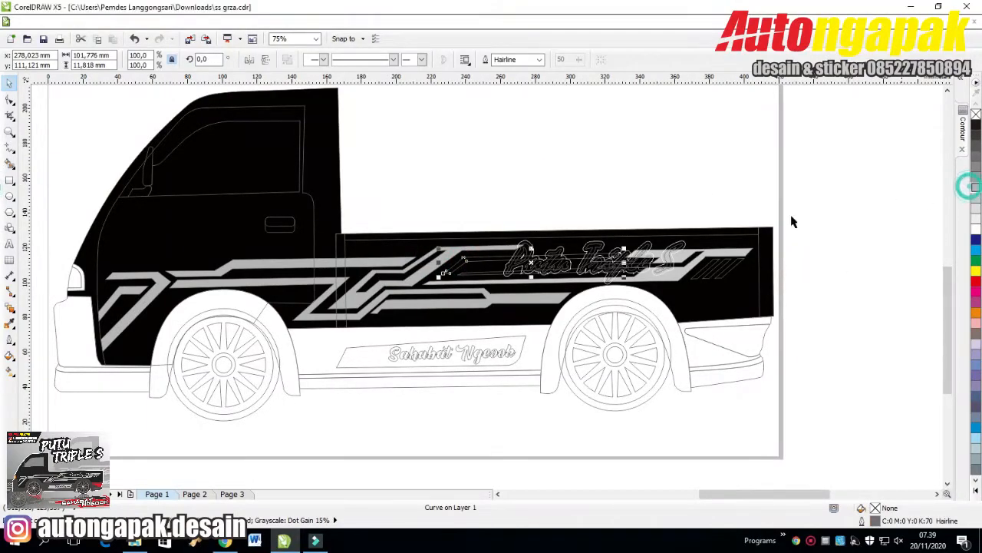
pyautogui.click(975, 193)
pyautogui.click(537, 192)
pyautogui.click(474, 282)
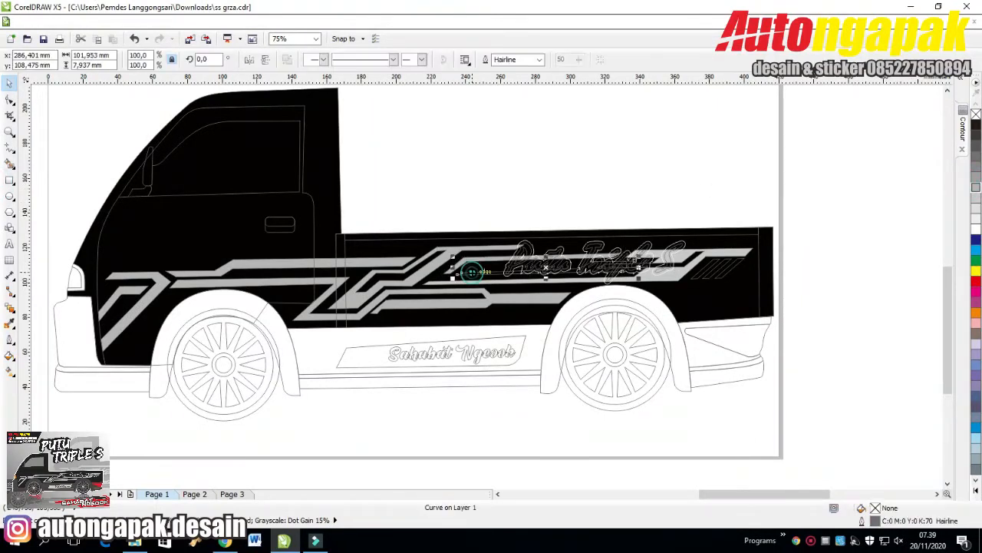
pyautogui.click(978, 196)
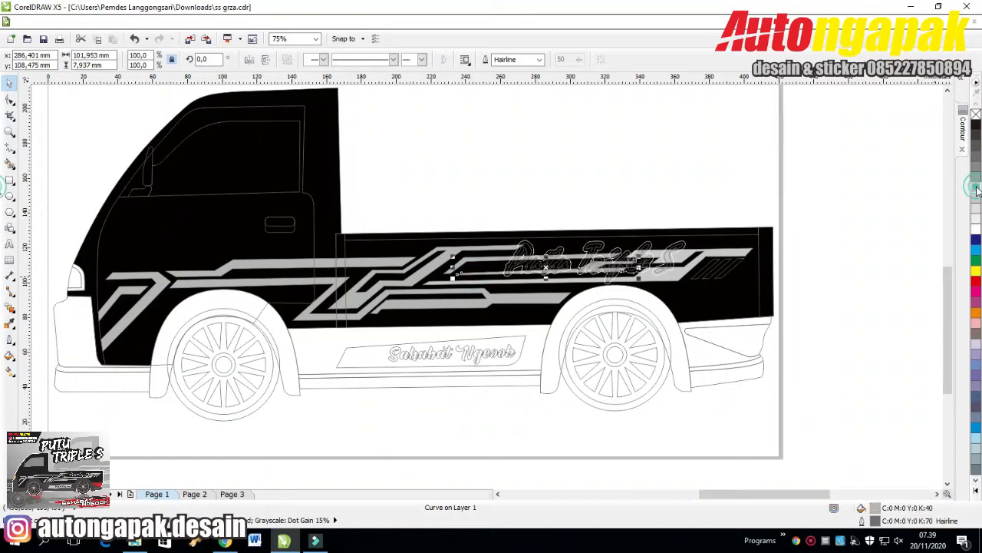
pyautogui.click(789, 209)
# - Fill the three slanted bars at the rear end of the cargo bed stripes with 40% black
pyautogui.click(713, 272)
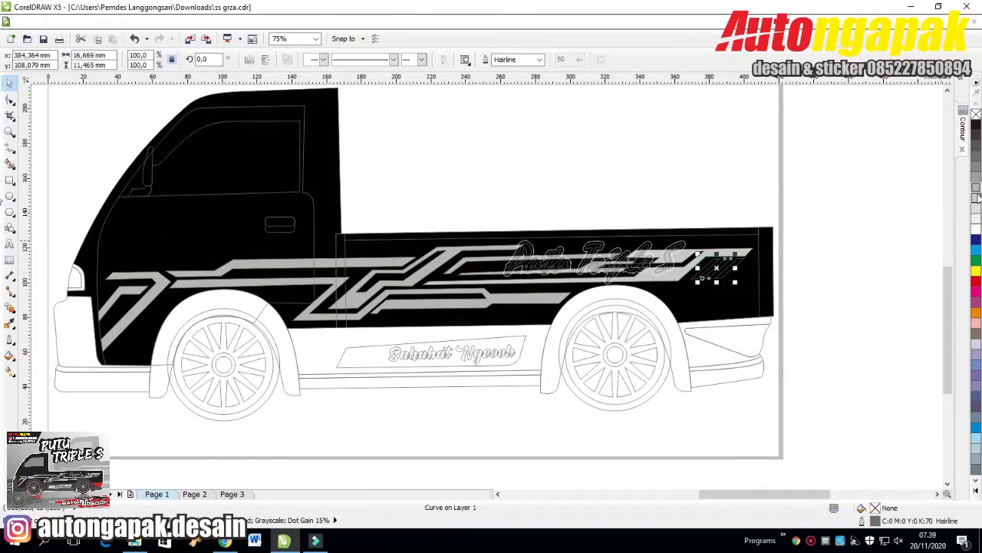
pyautogui.click(976, 194)
pyautogui.click(850, 241)
pyautogui.moveTo(800, 245); pyautogui.dragTo(683, 296)
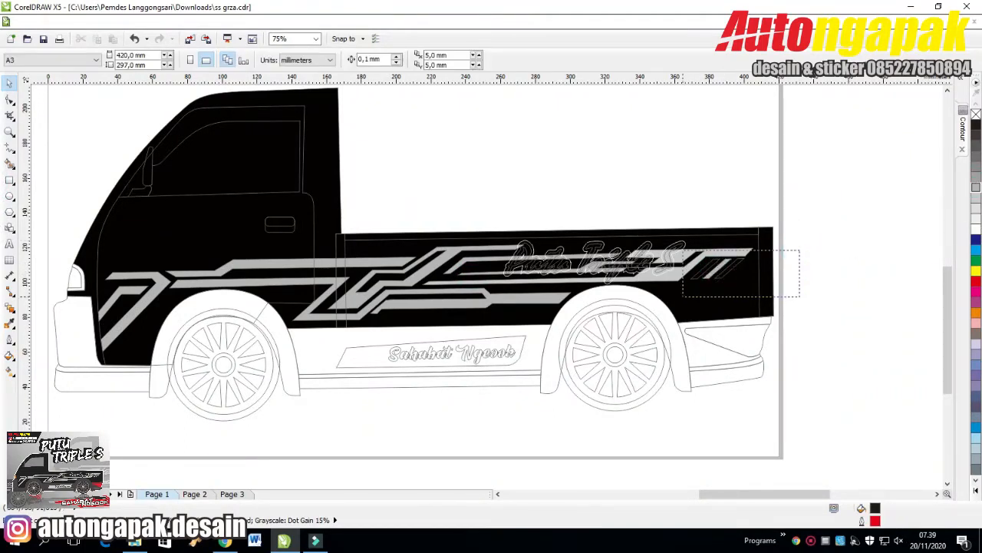
pyautogui.click(978, 191)
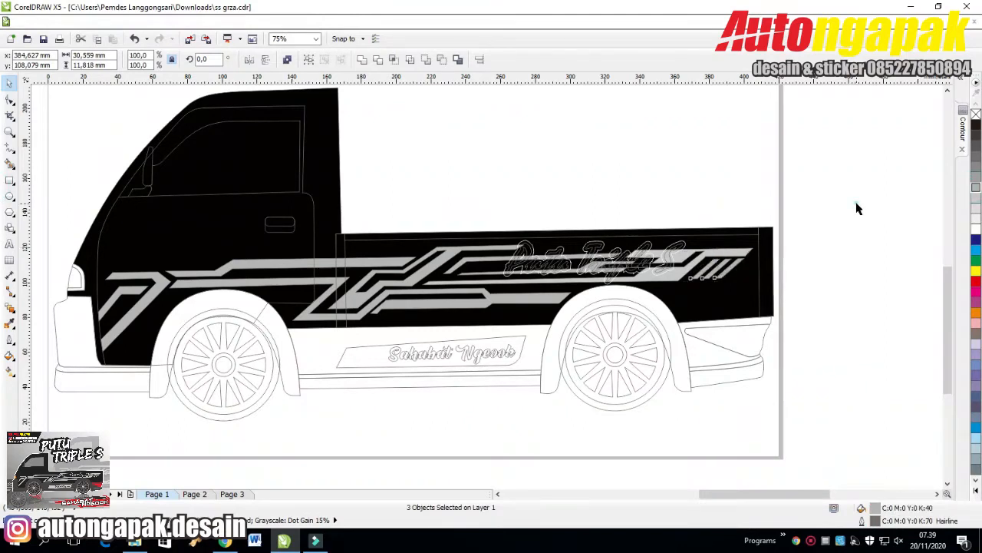
pyautogui.click(858, 209)
# - Fill the large script lettering on the cargo bed with 40% black
pyautogui.click(523, 249)
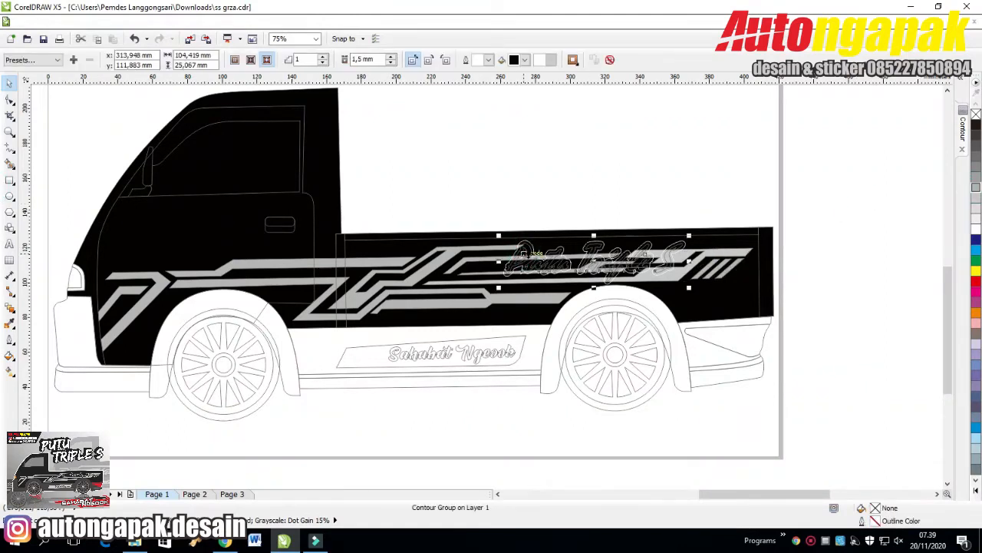
pyautogui.click(978, 192)
pyautogui.click(797, 169)
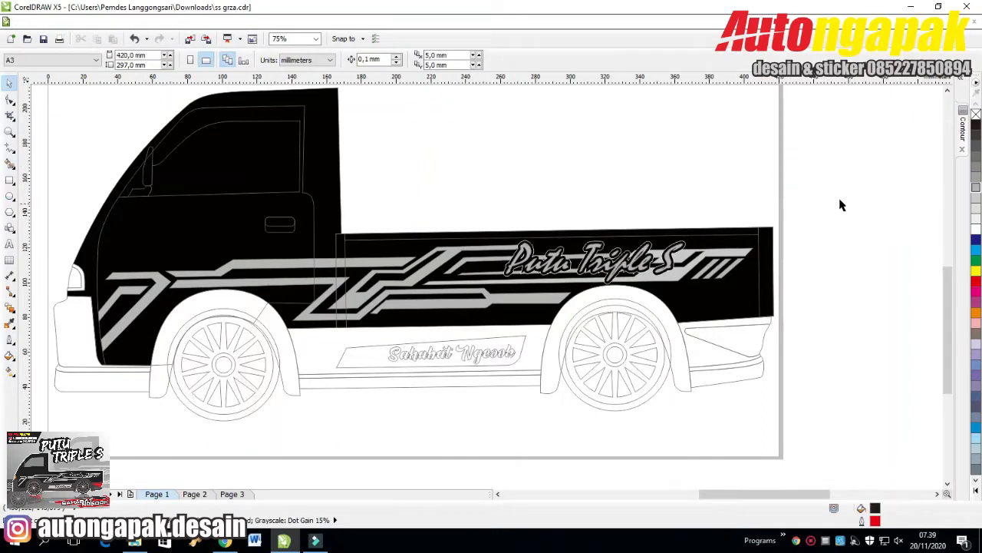
# - Fill the lower side panel between the two wheels with 90% black
pyautogui.click(324, 350)
pyautogui.click(977, 182)
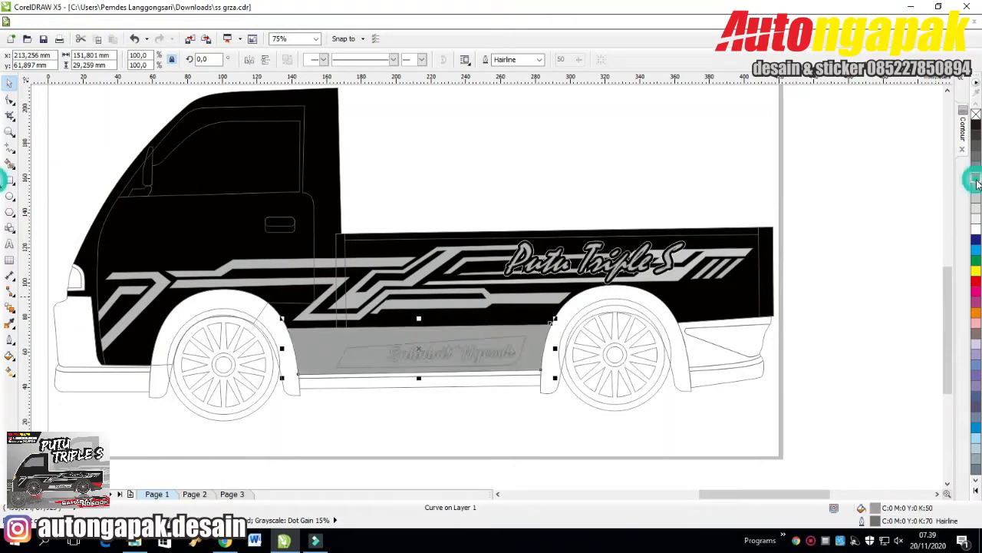
pyautogui.click(977, 192)
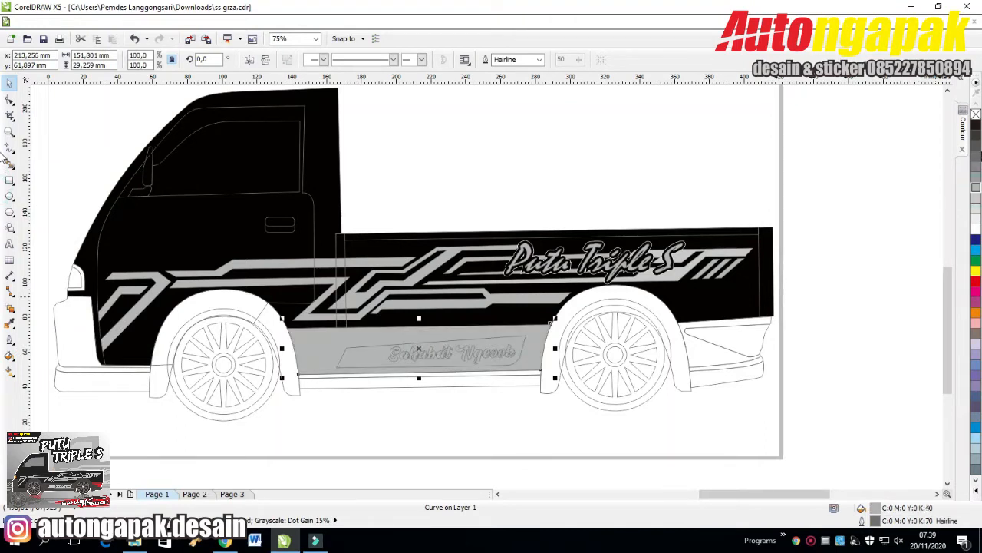
pyautogui.click(978, 147)
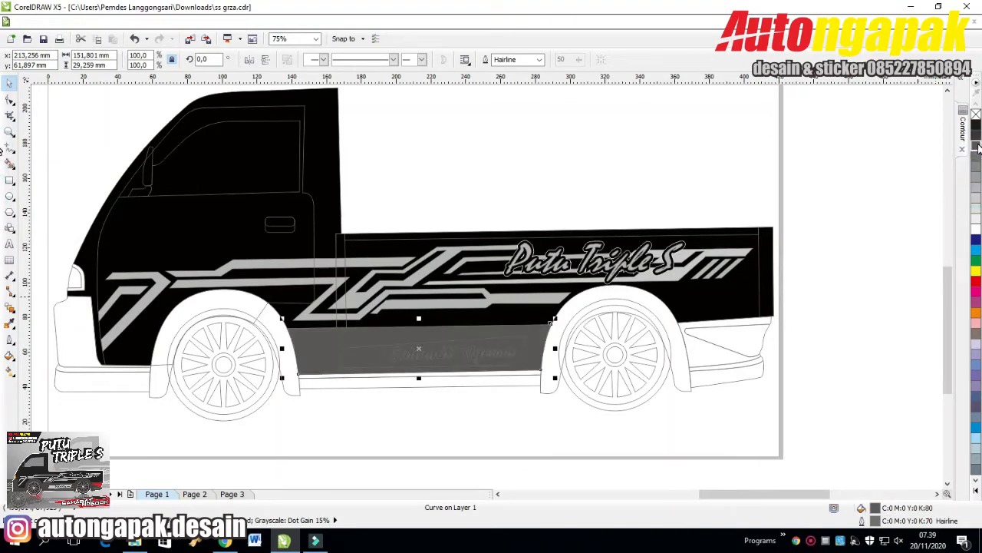
pyautogui.click(977, 138)
pyautogui.click(875, 250)
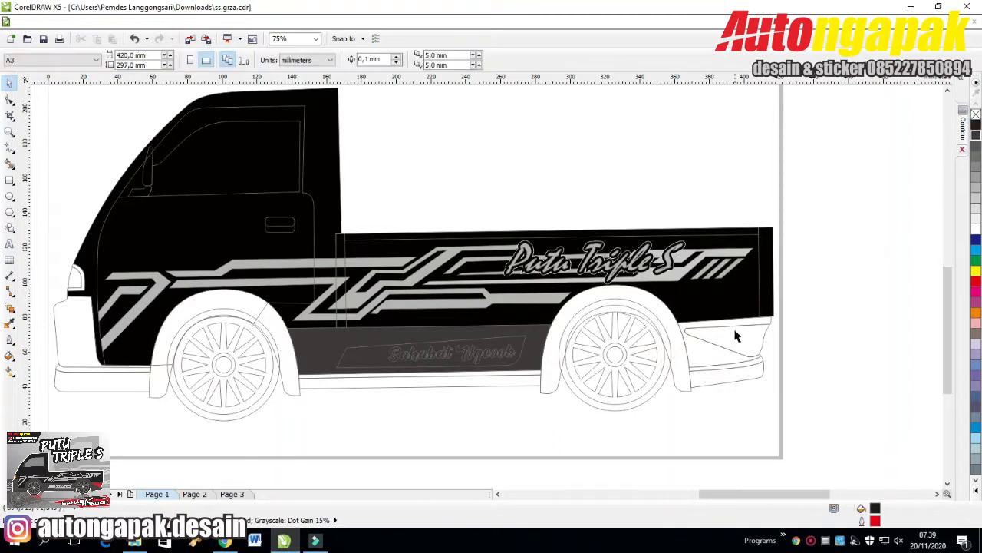
# - Fill the lower body panel behind the rear wheel and both wheel arches with 90% black
pyautogui.click(739, 326)
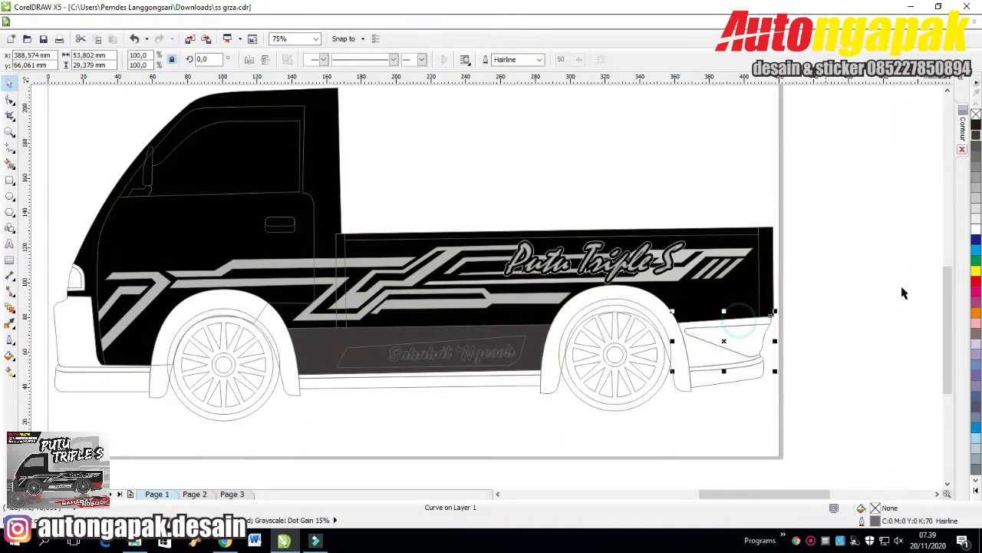
pyautogui.click(978, 140)
pyautogui.click(629, 301)
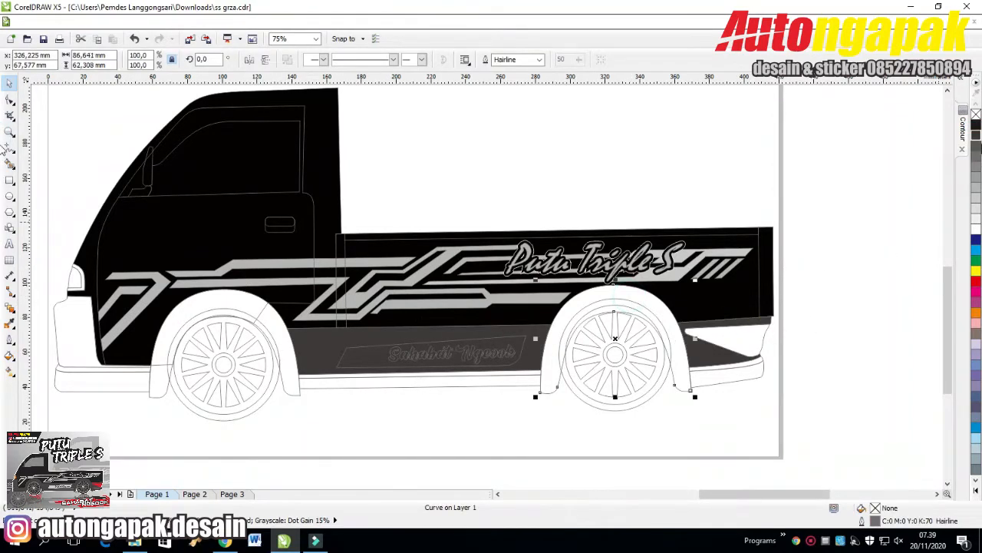
pyautogui.click(976, 137)
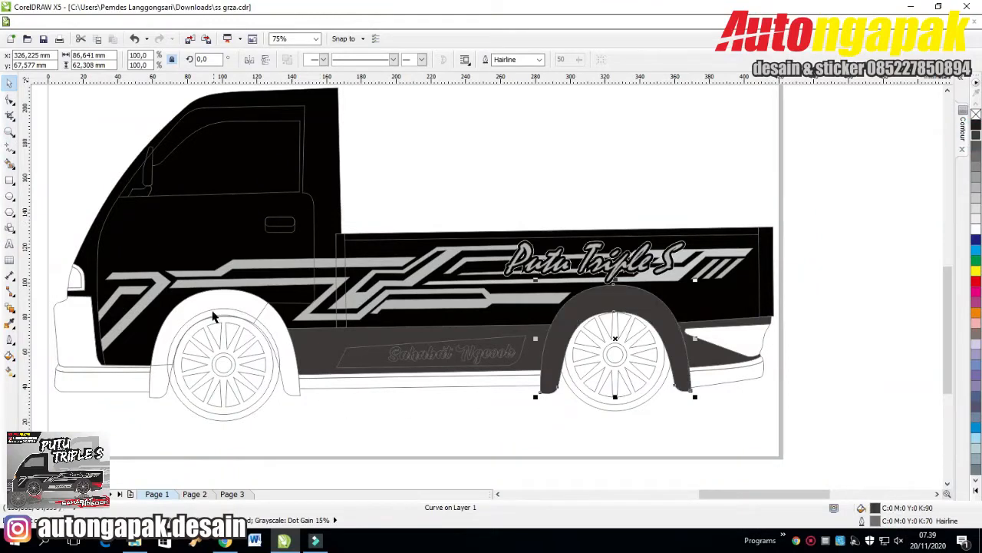
pyautogui.click(789, 192)
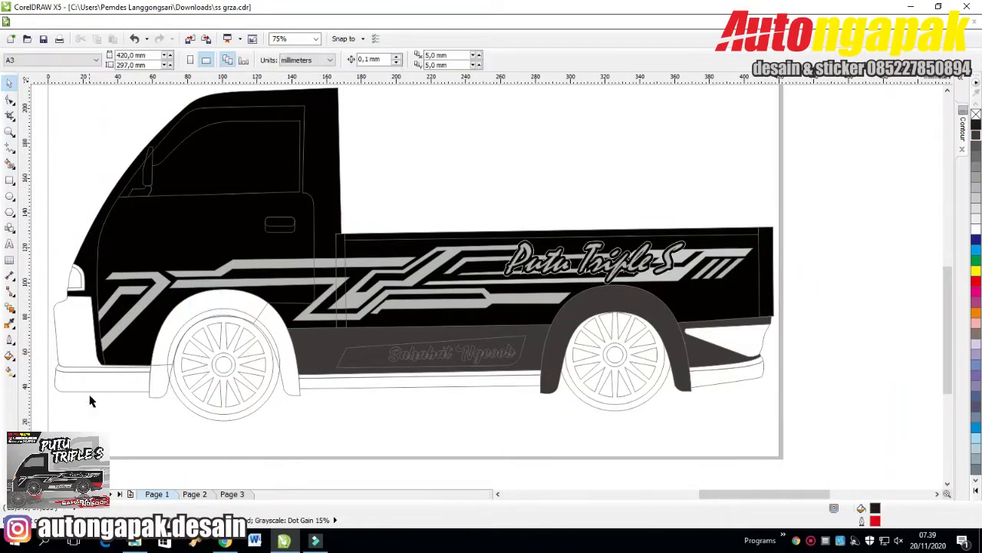
pyautogui.click(157, 398)
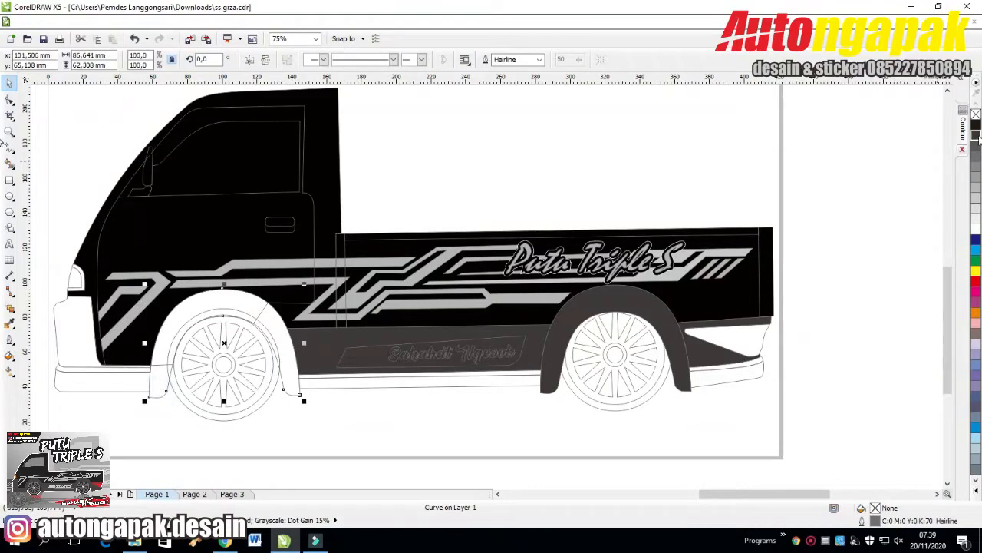
pyautogui.click(976, 137)
pyautogui.click(493, 197)
# - Fill the upper and lower sections of the front bumper with 90% black
pyautogui.click(77, 330)
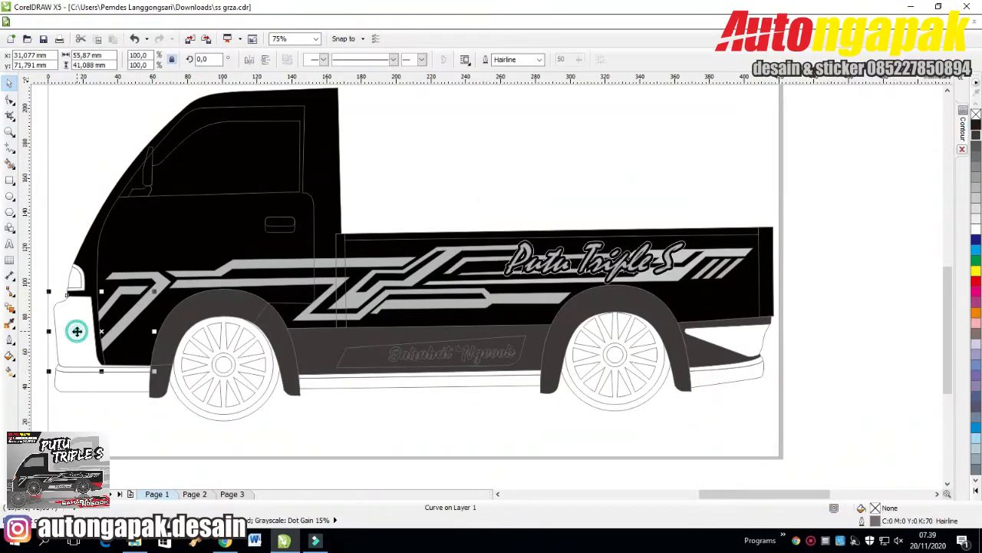
pyautogui.click(976, 136)
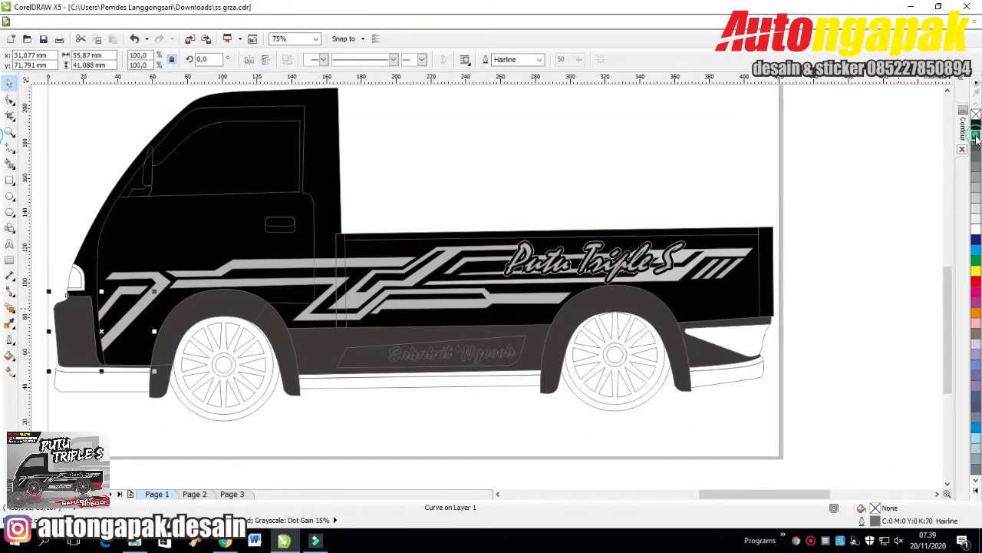
pyautogui.click(125, 389)
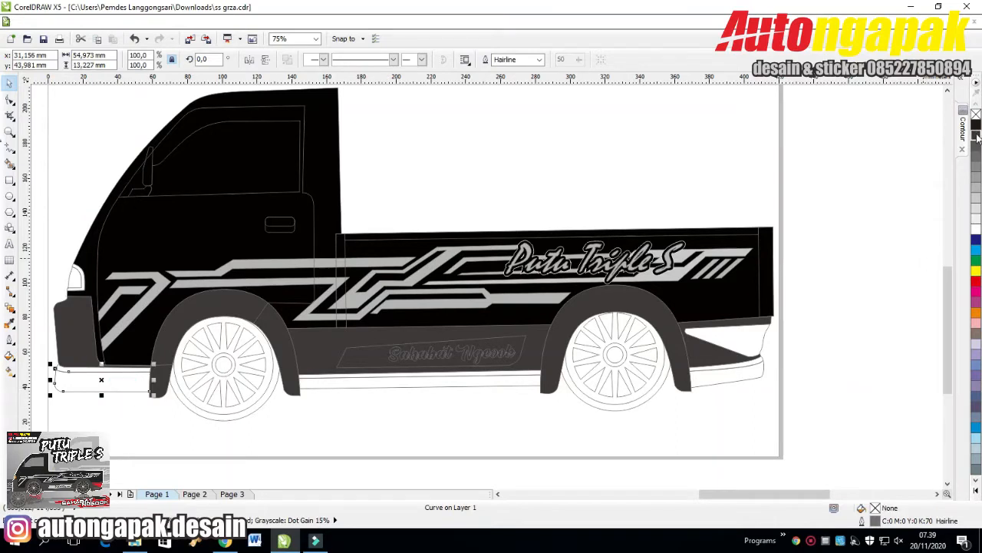
pyautogui.click(976, 136)
pyautogui.click(518, 165)
# - Fill the thin strip across the front bumper with 70% black
pyautogui.click(86, 372)
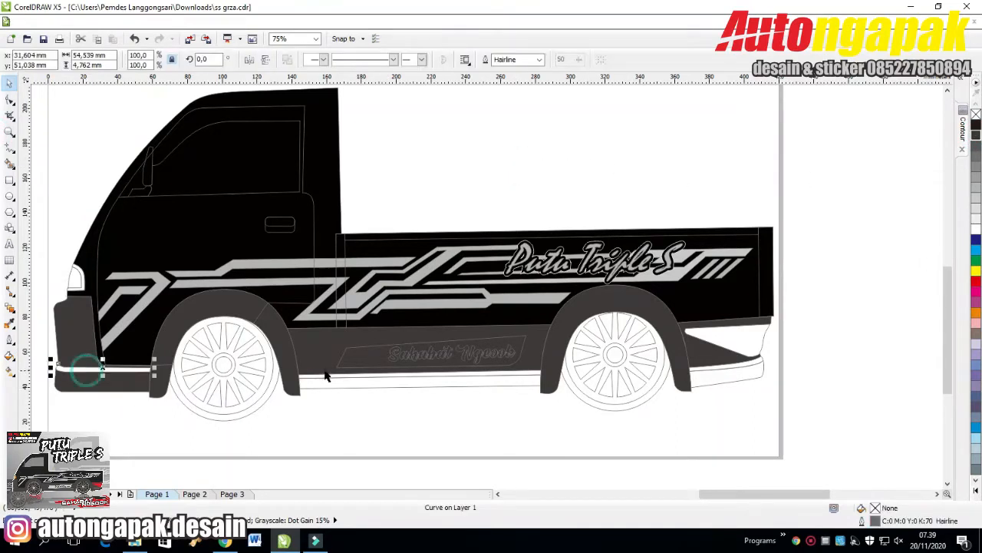
pyautogui.click(976, 172)
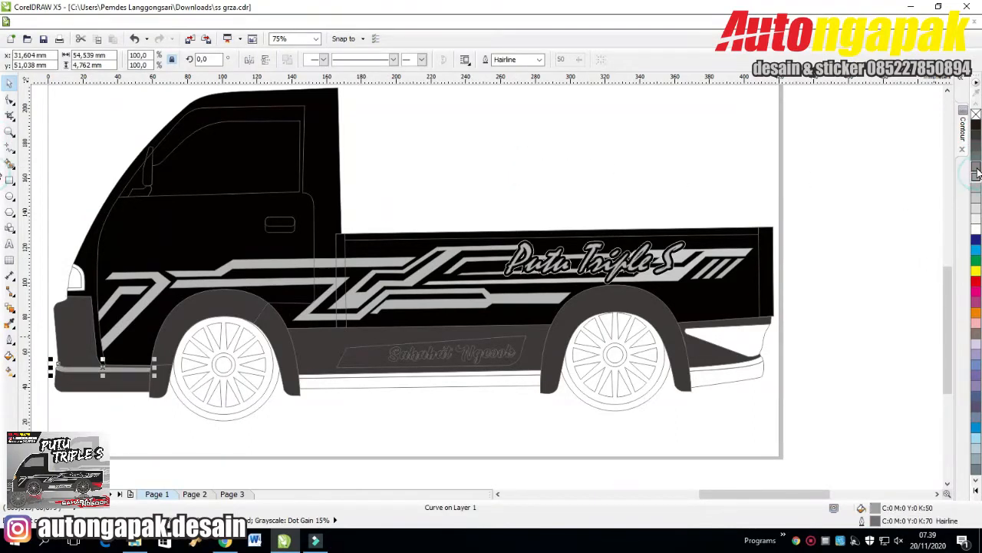
pyautogui.click(976, 165)
pyautogui.click(976, 160)
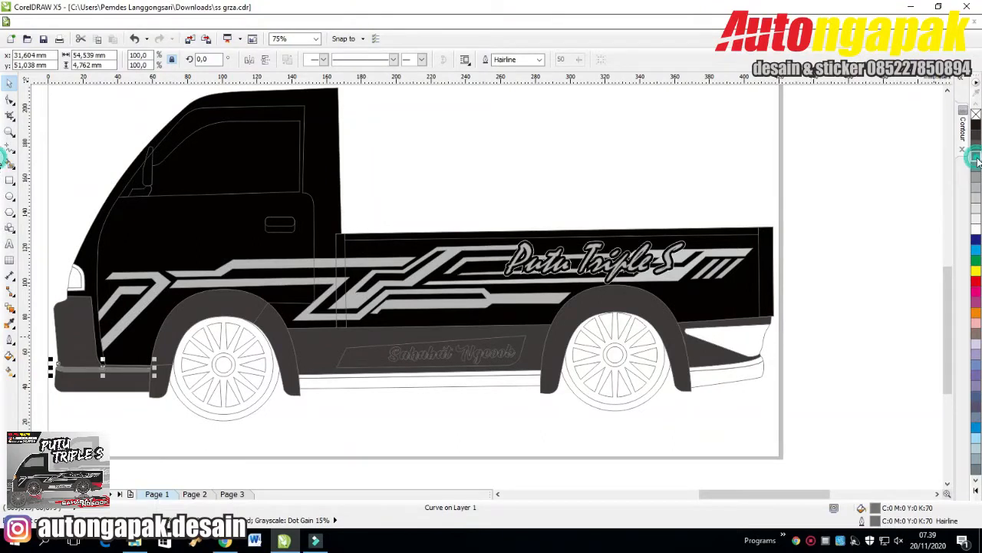
pyautogui.click(863, 269)
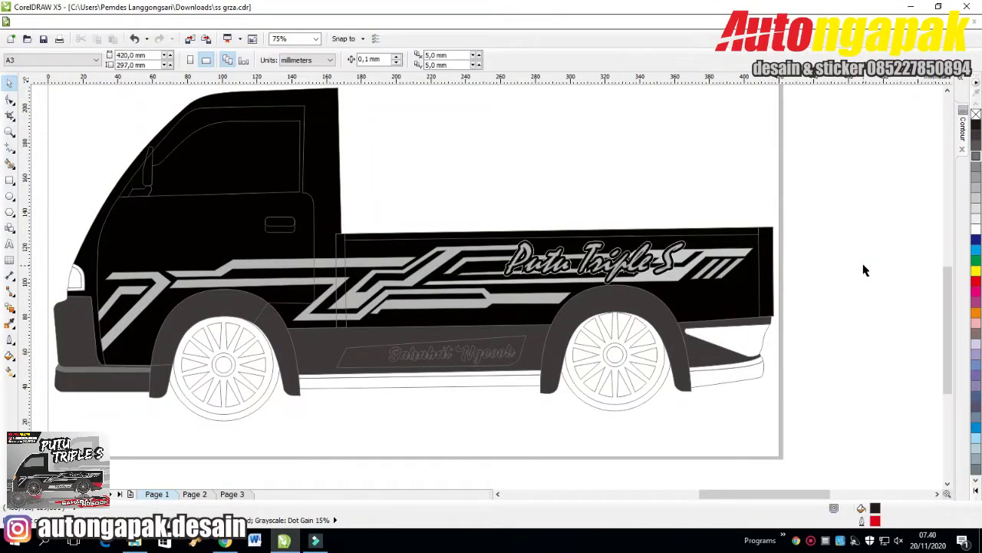
# - Fill the side skirt between the wheels with 90% black and the thin strip above it with 70% black
pyautogui.click(322, 383)
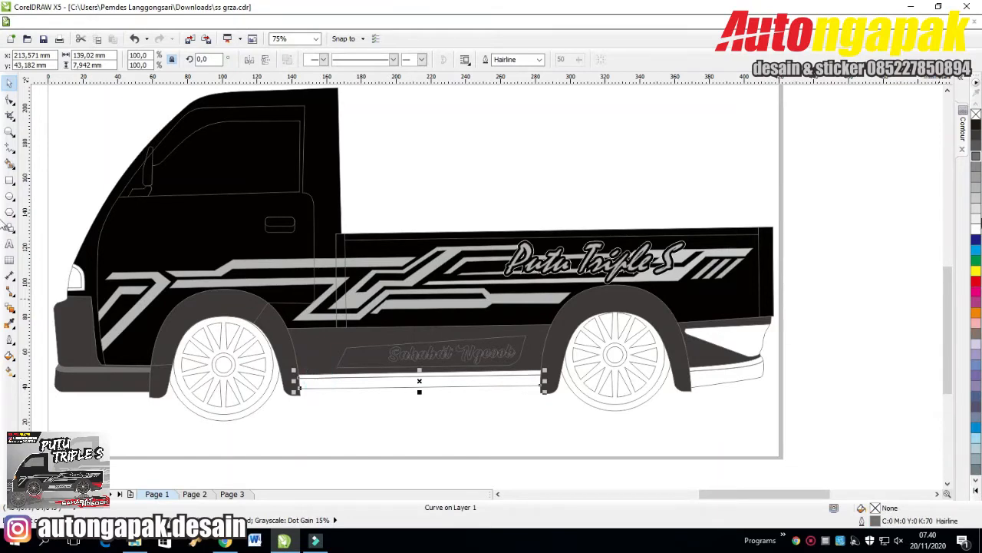
pyautogui.click(976, 145)
pyautogui.click(524, 411)
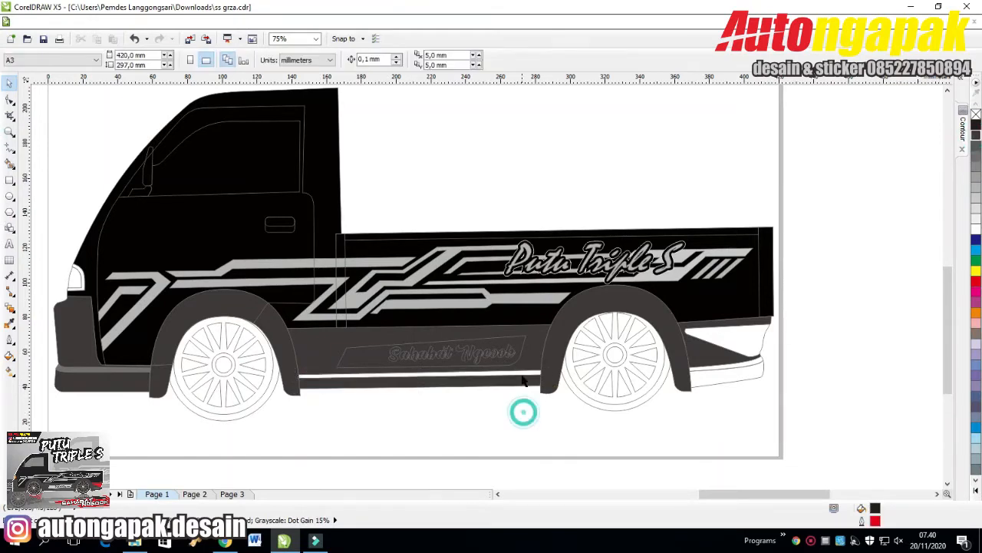
pyautogui.click(521, 376)
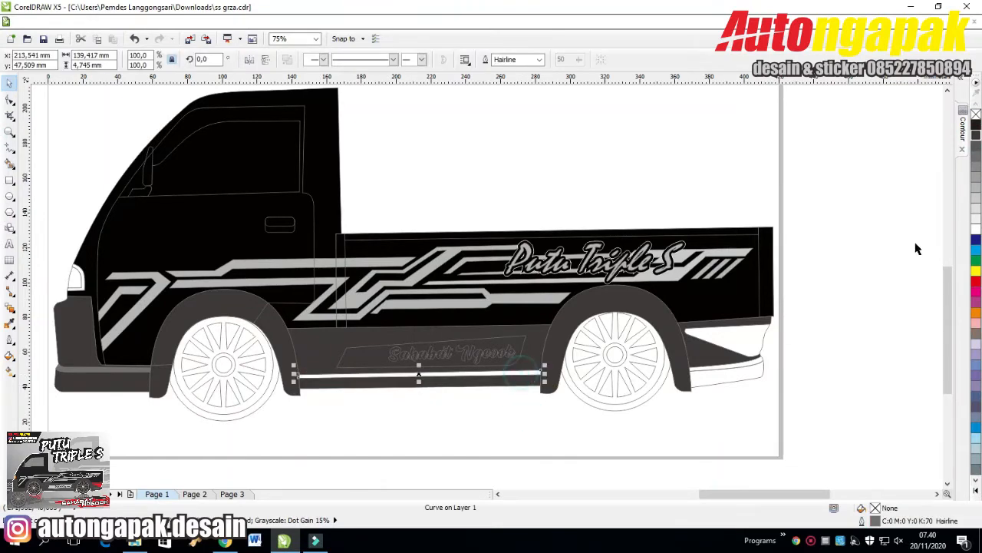
pyautogui.click(974, 157)
pyautogui.click(660, 421)
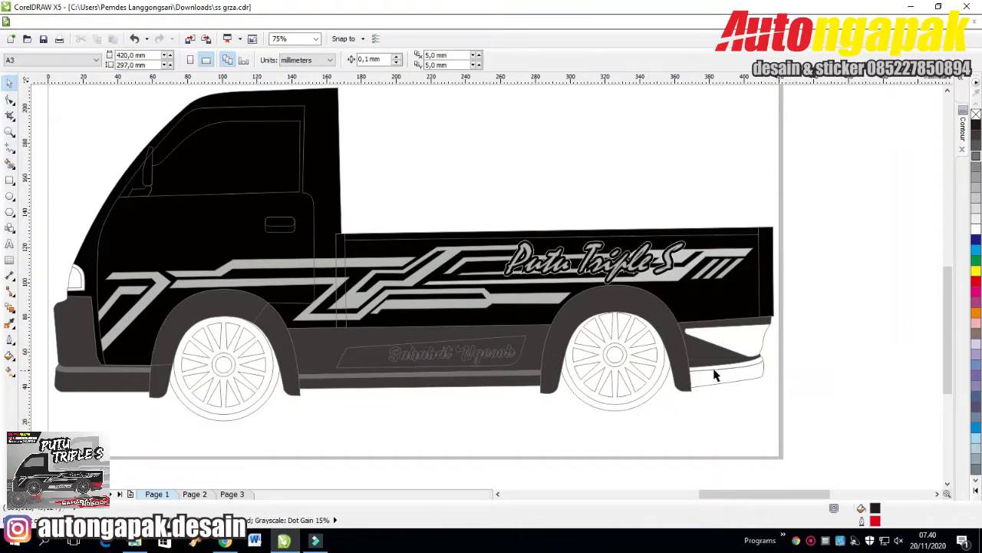
# - Fill the rear bumper's thin strip with 70% black and the section below it with 90% black
pyautogui.click(714, 374)
pyautogui.click(976, 160)
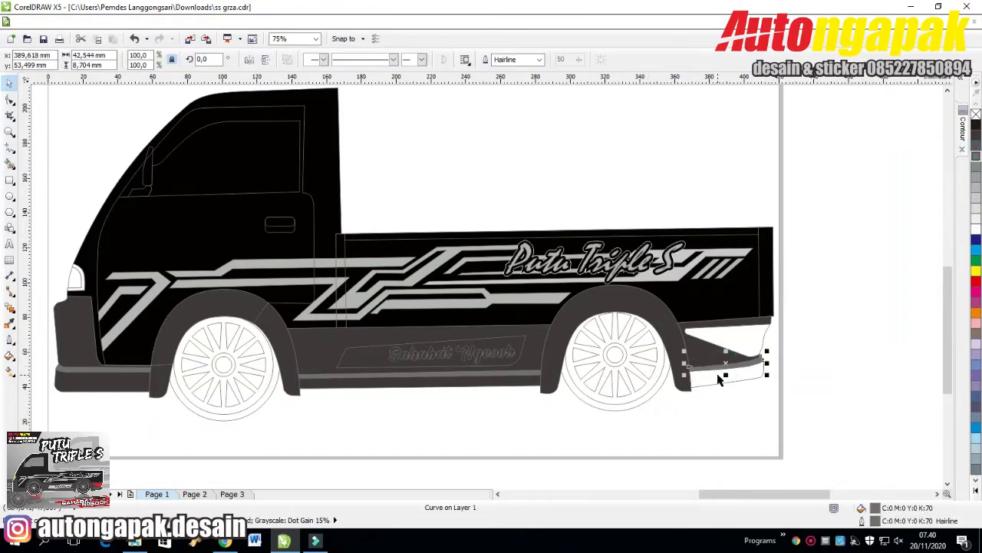
pyautogui.click(717, 376)
pyautogui.click(976, 135)
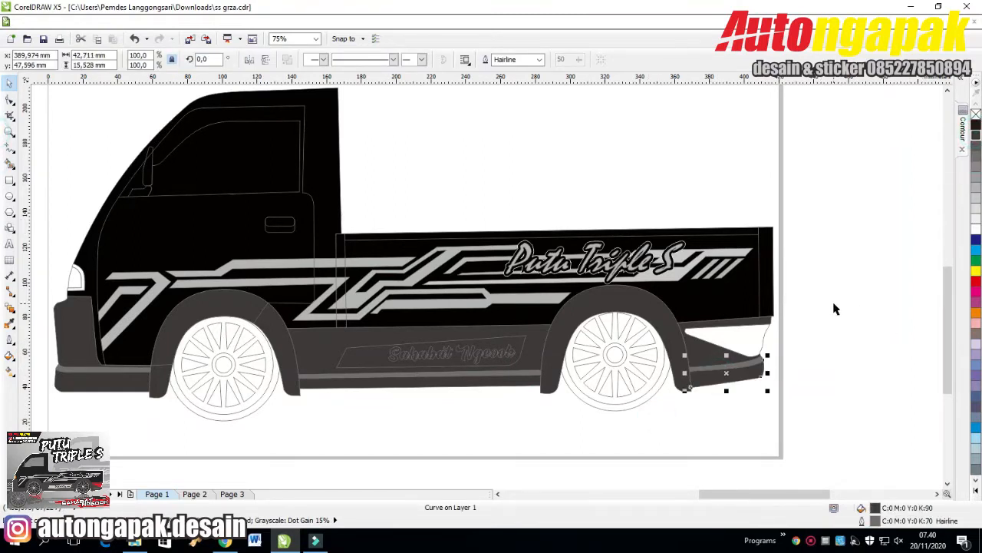
pyautogui.click(833, 304)
# - Fill the pointed tail light shape behind the rear wheel with red
pyautogui.click(734, 340)
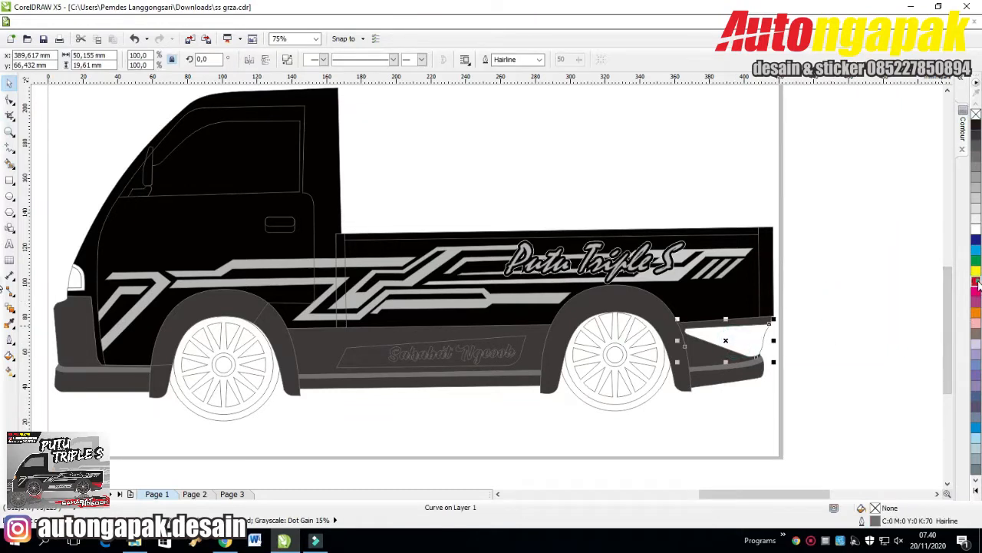
pyautogui.click(976, 281)
pyautogui.click(847, 290)
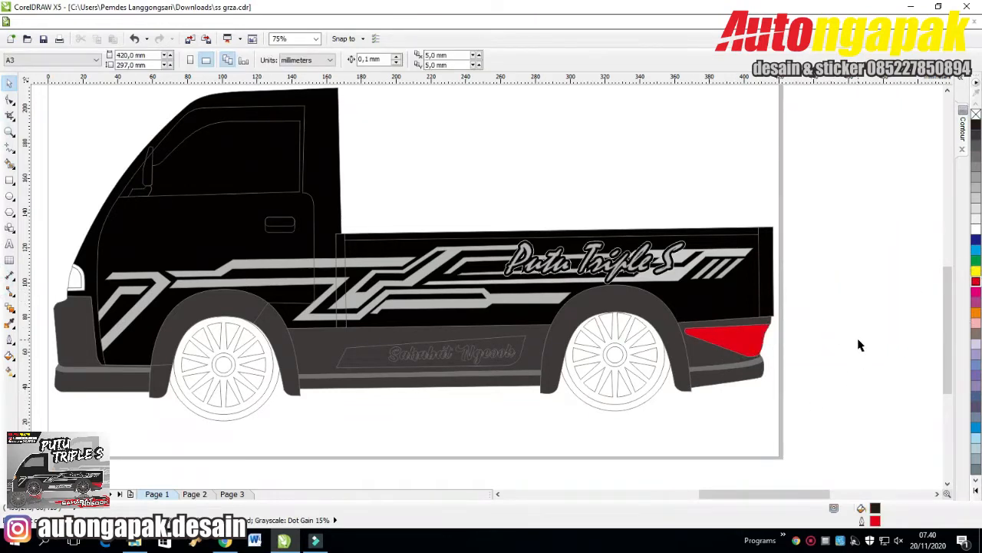
# - Fill the slanted plate on the lower side panel with 30% black and the lettering on it with a near-black shade
pyautogui.click(505, 338)
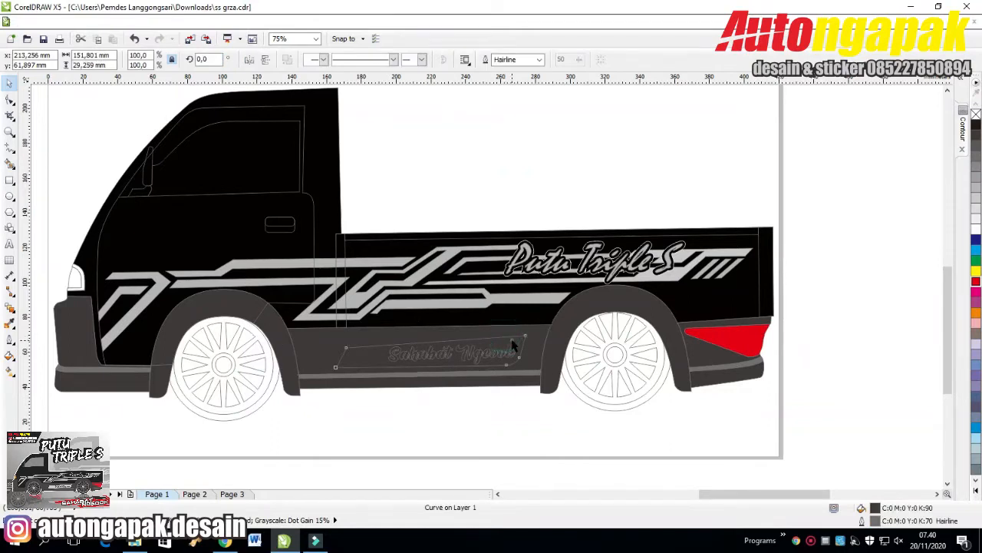
pyautogui.click(975, 193)
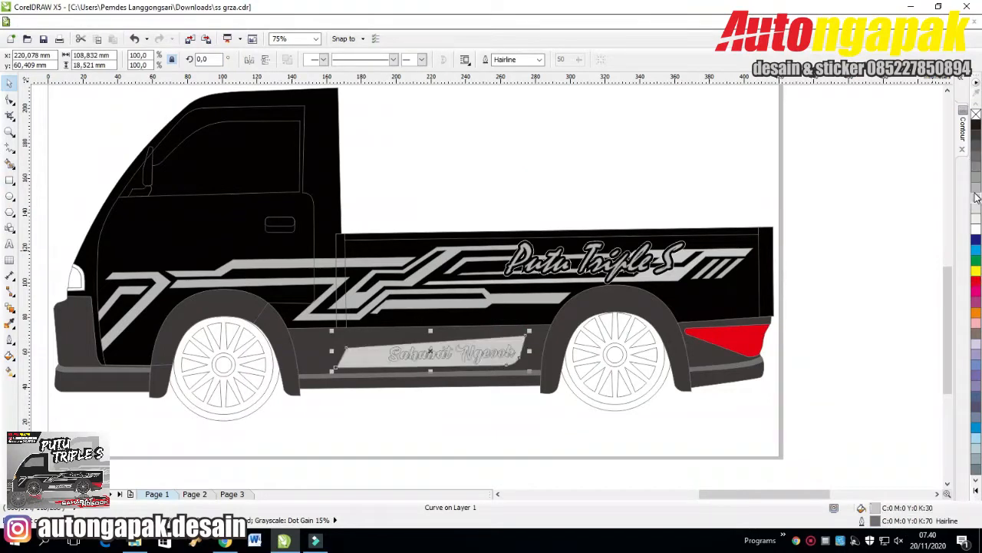
pyautogui.click(860, 223)
pyautogui.click(469, 359)
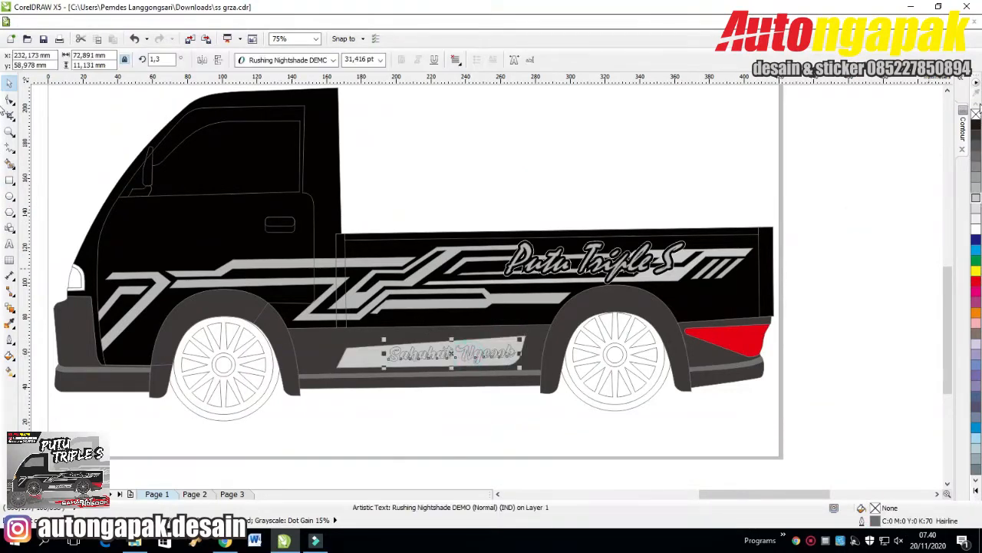
pyautogui.click(976, 126)
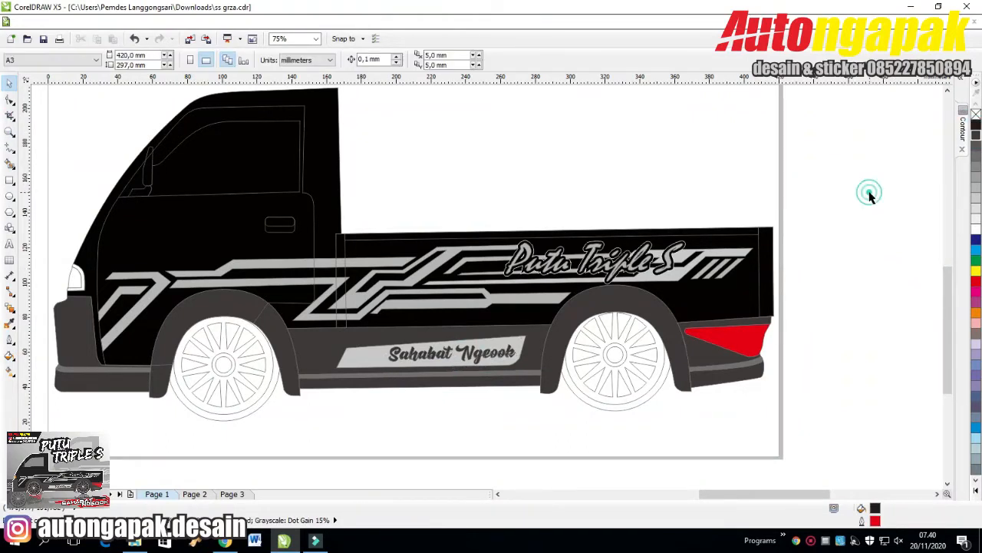
pyautogui.click(870, 195)
# - Remove the outline from the "Putu Triple S" lettering by setting its outline width to None
pyautogui.click(643, 276)
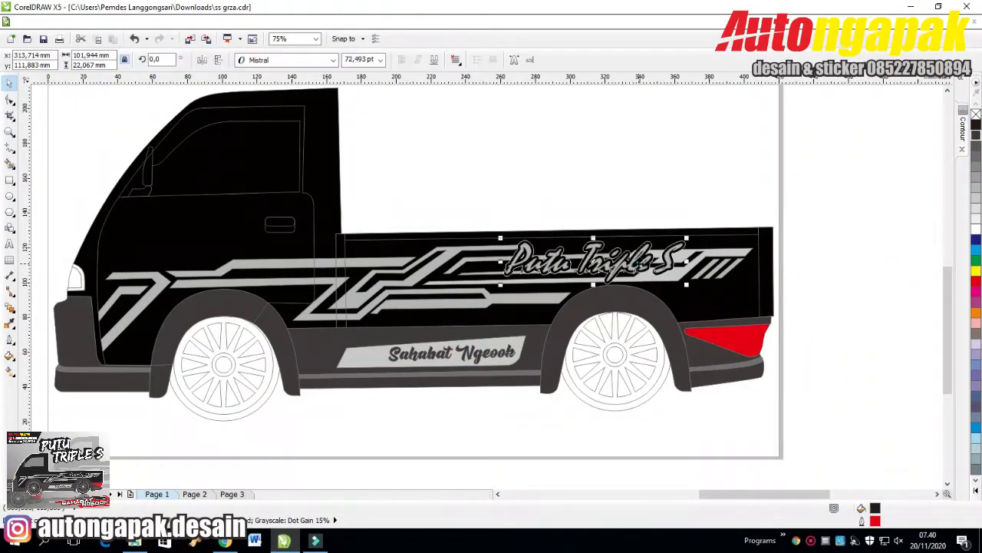
pyautogui.doubleClick(874, 521)
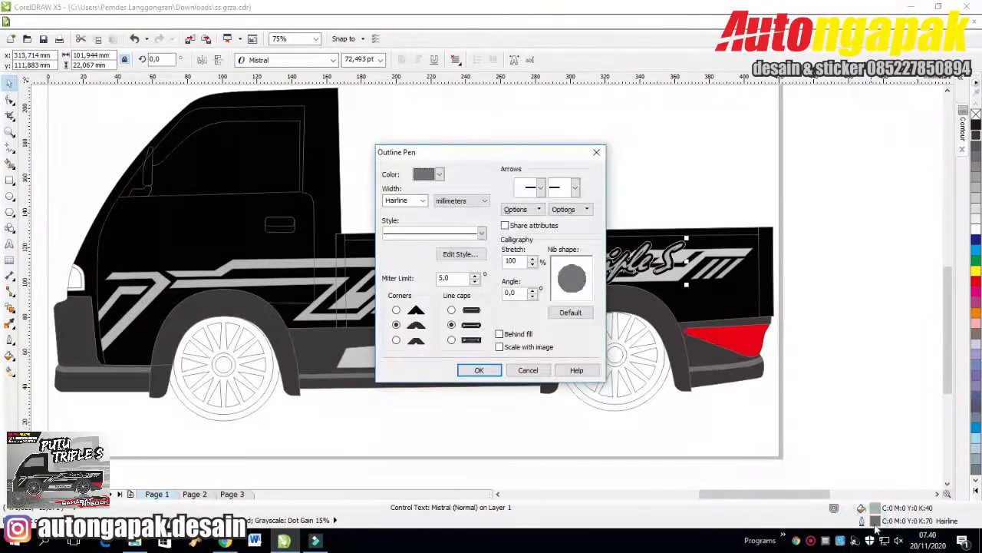
pyautogui.click(421, 201)
pyautogui.click(407, 209)
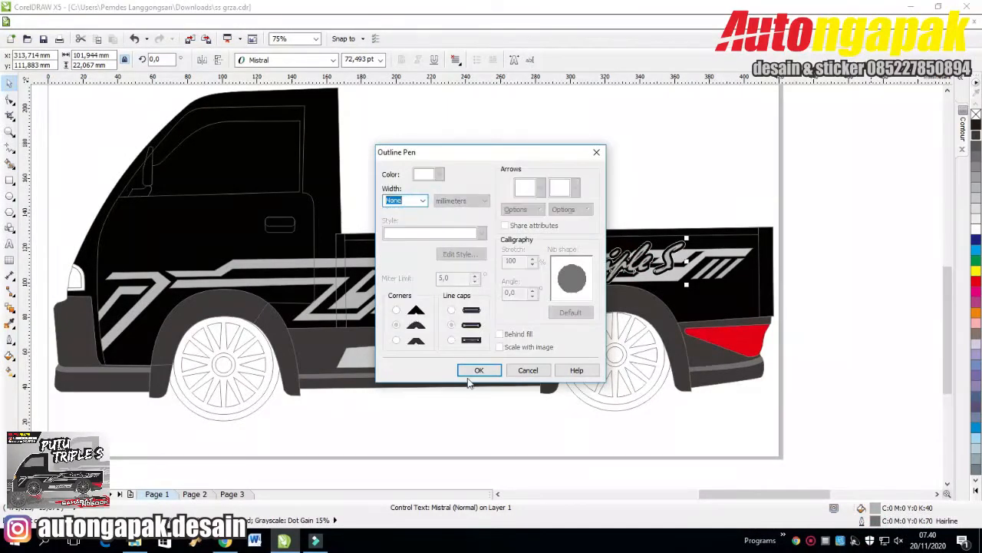
pyautogui.click(470, 370)
pyautogui.click(882, 206)
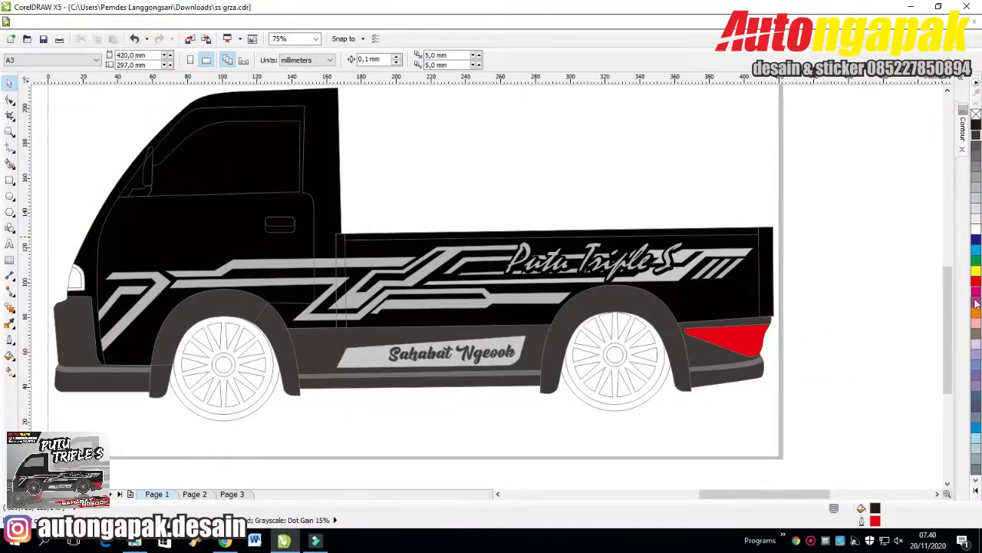
# - Ungroup the rear wheel and the front wheel so each tyre is separate from its rim
pyautogui.click(599, 408)
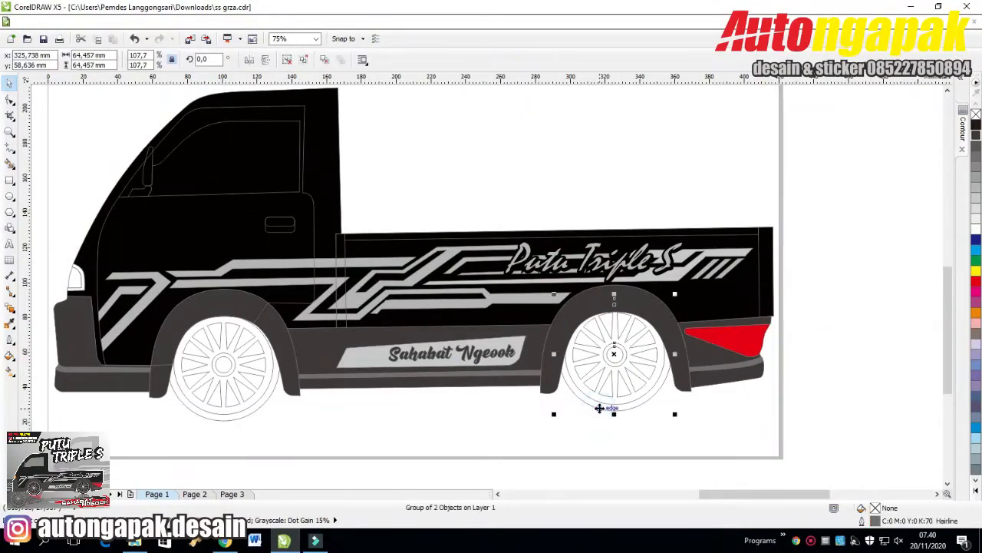
pyautogui.rightClick(599, 408)
pyautogui.click(636, 162)
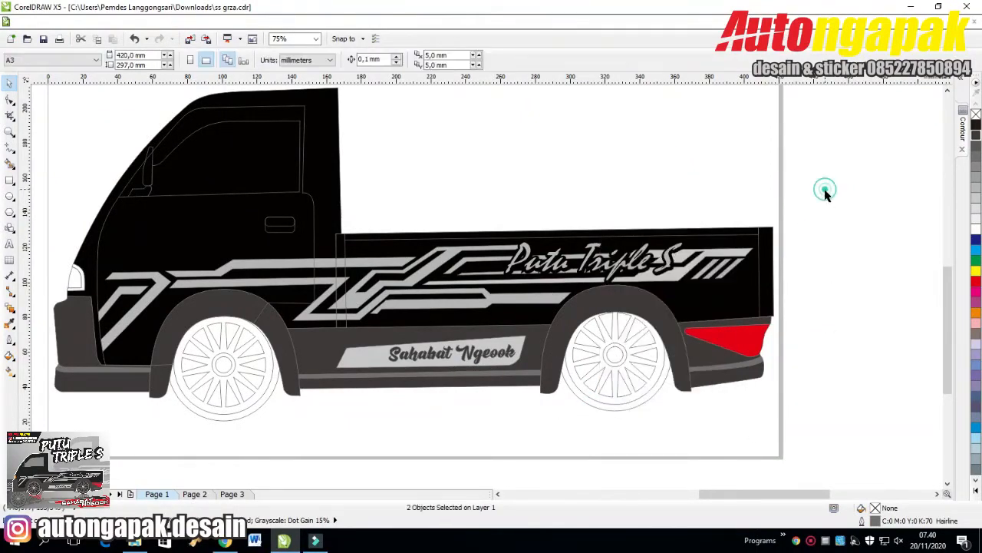
pyautogui.click(222, 413)
pyautogui.rightClick(223, 413)
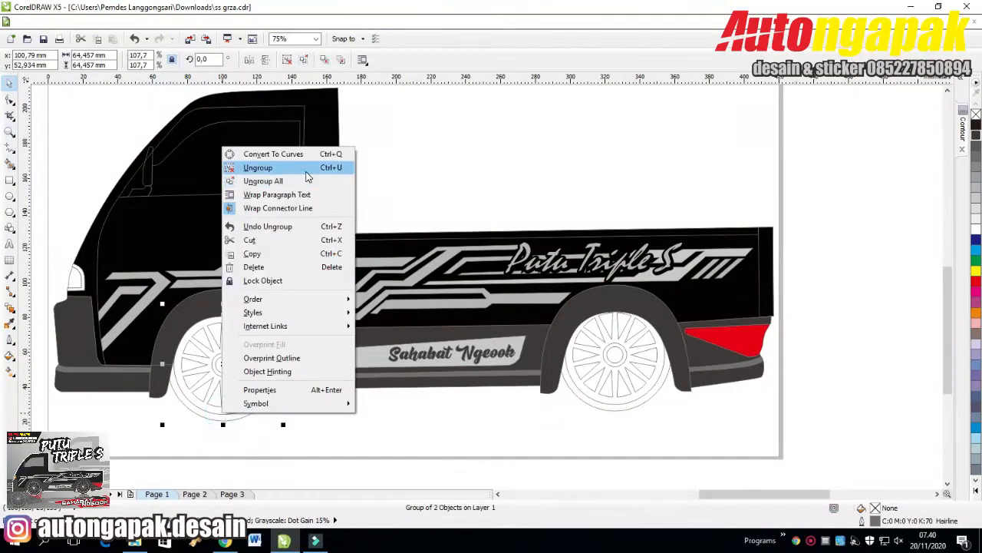
pyautogui.click(259, 164)
pyautogui.click(491, 178)
# - Fill the front and rear tyre circles with 100% black
pyautogui.click(272, 399)
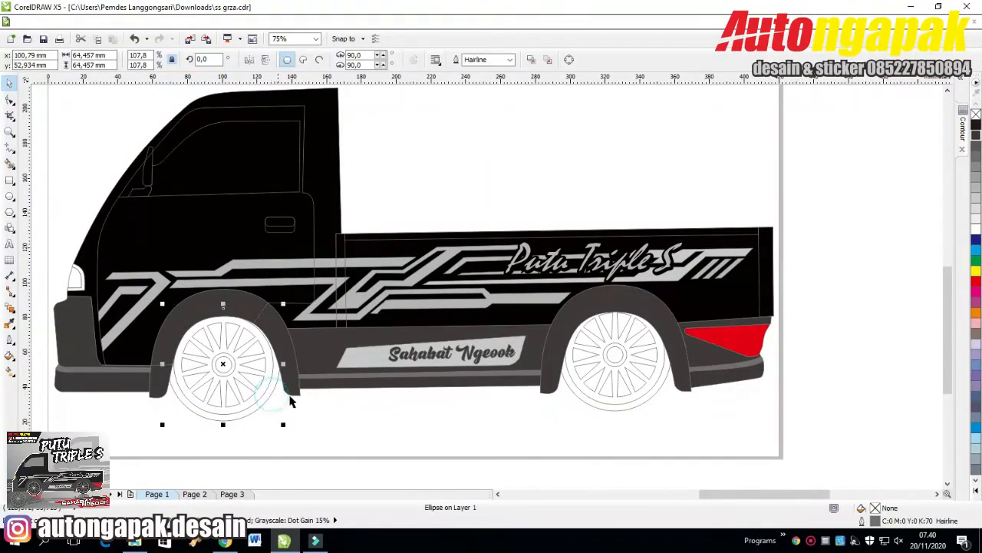
pyautogui.click(977, 127)
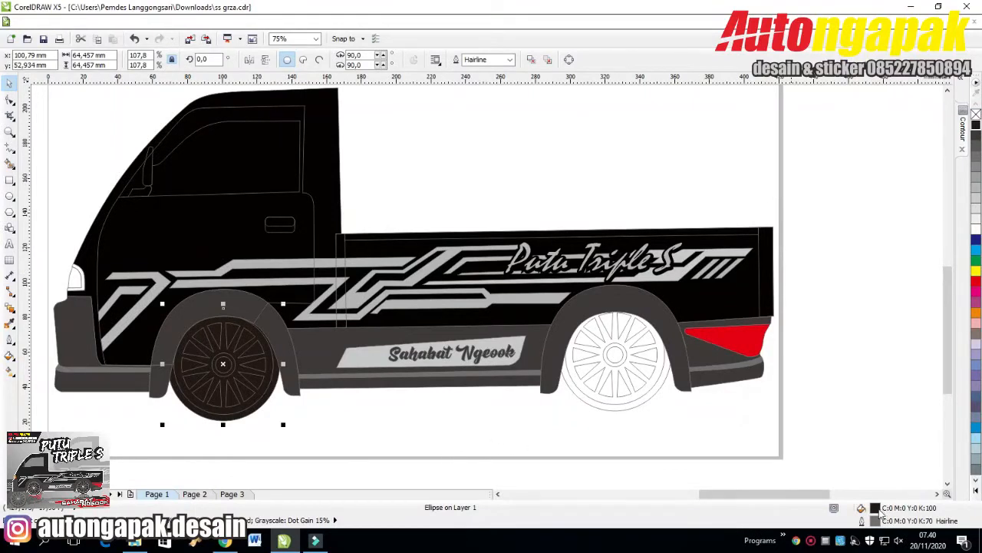
pyautogui.click(696, 455)
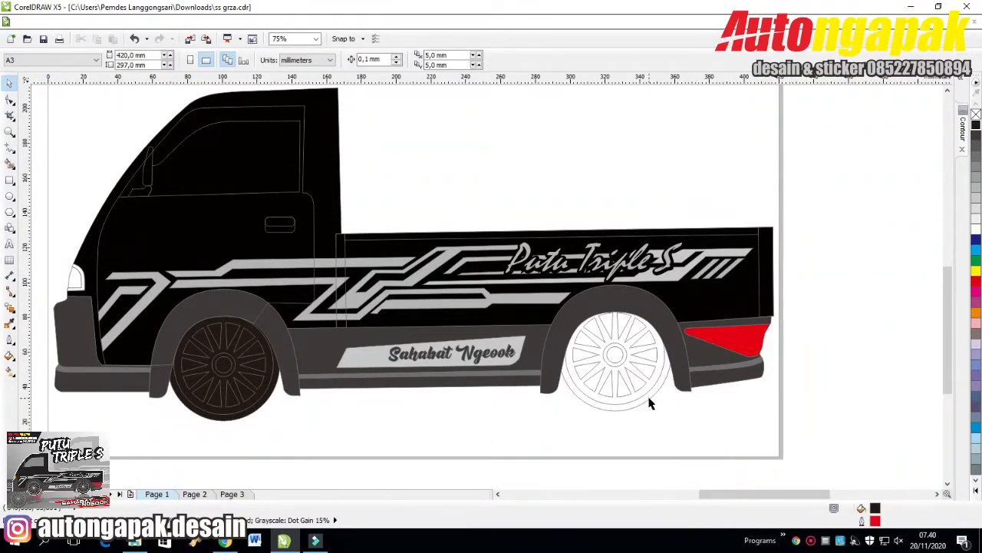
pyautogui.click(650, 403)
pyautogui.click(976, 125)
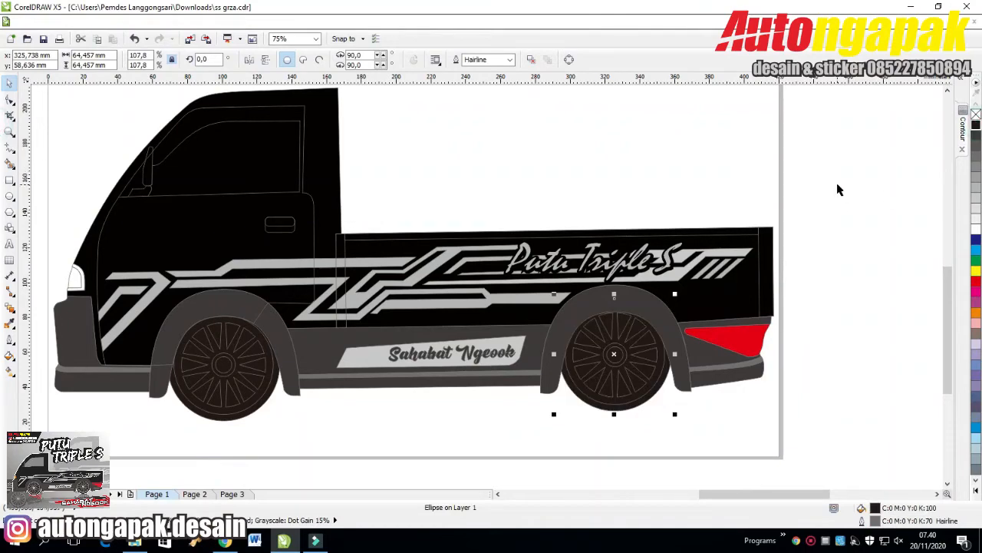
pyautogui.click(837, 184)
# - Set up a radial fountain fill for the rear wheel's rim group, running from 70% black to white
pyautogui.scroll(2, 593, 395)
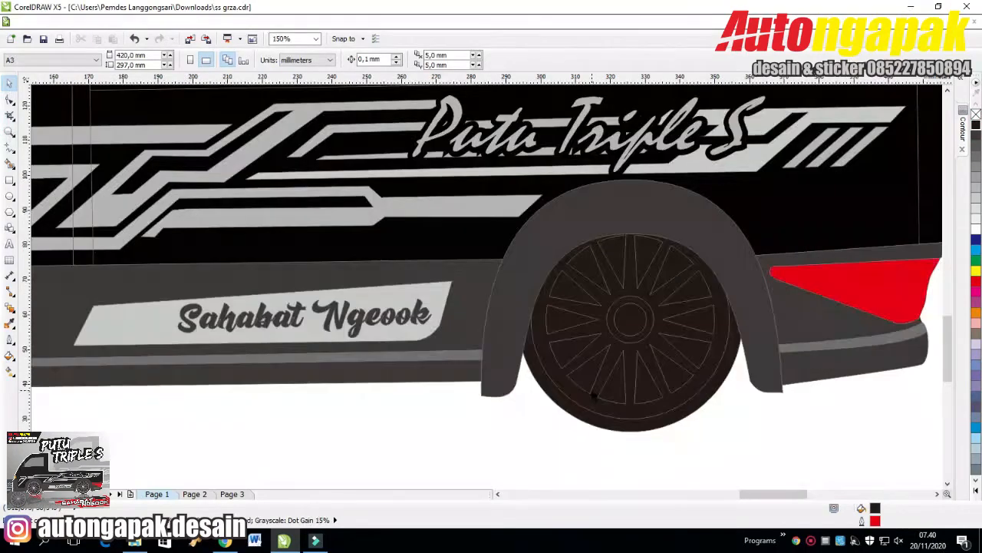
pyautogui.click(568, 375)
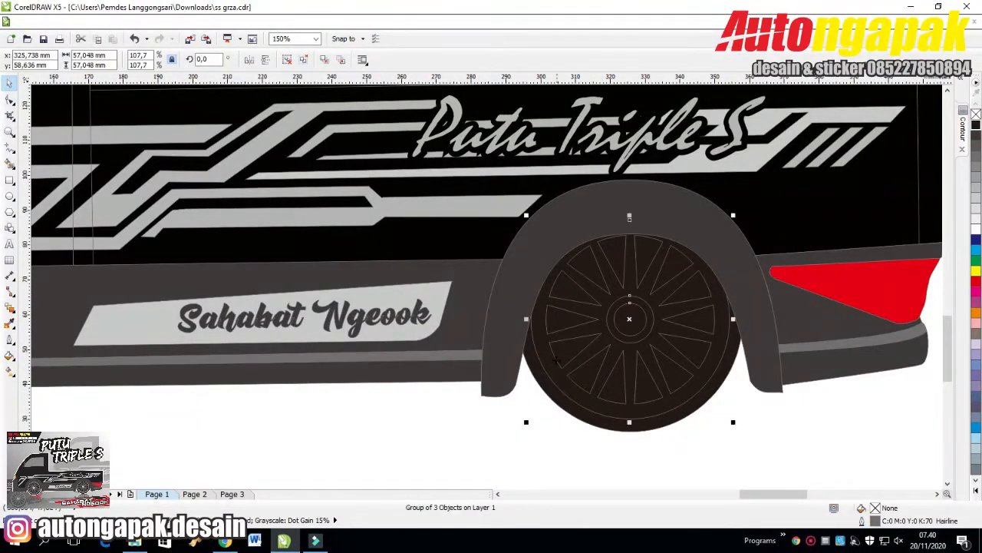
pyautogui.click(10, 355)
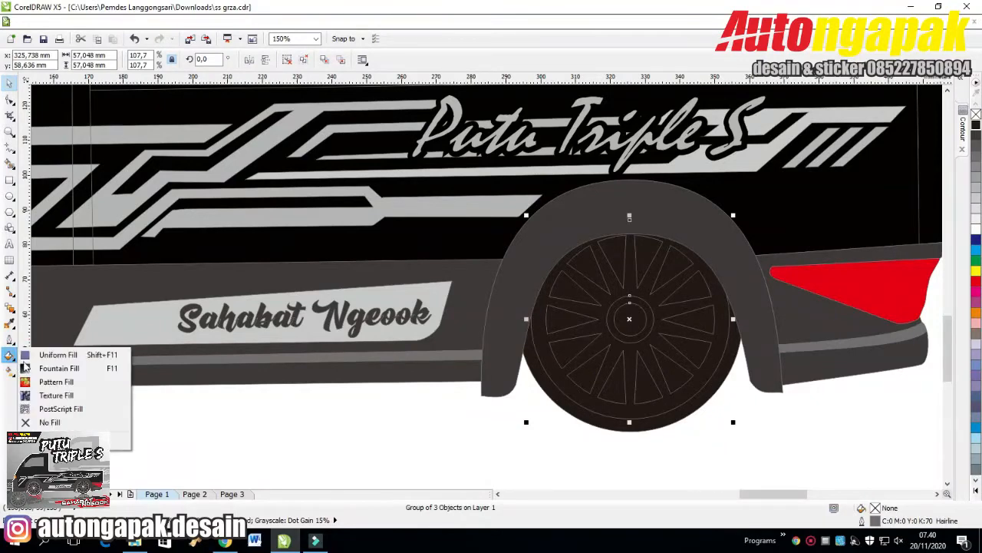
pyautogui.click(56, 372)
pyautogui.click(414, 173)
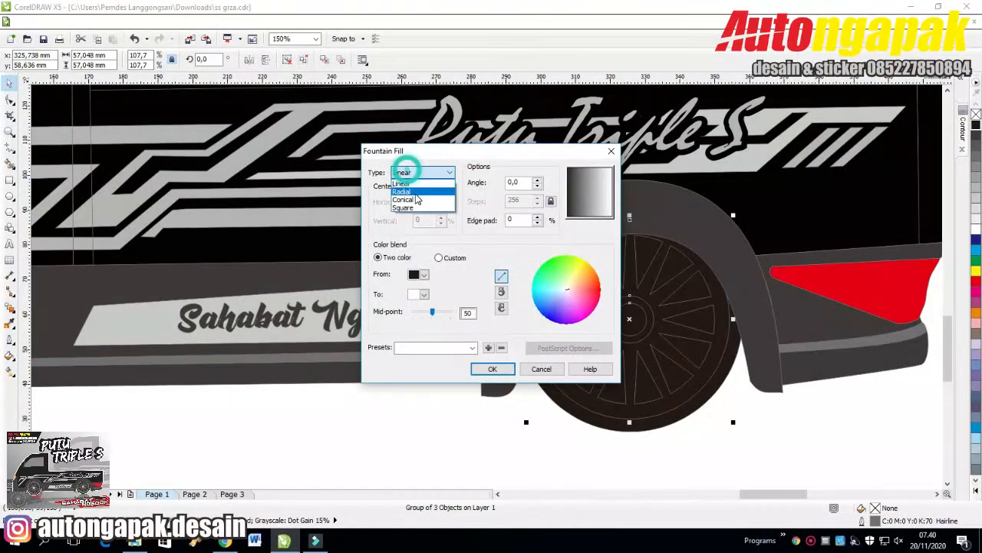
pyautogui.click(412, 191)
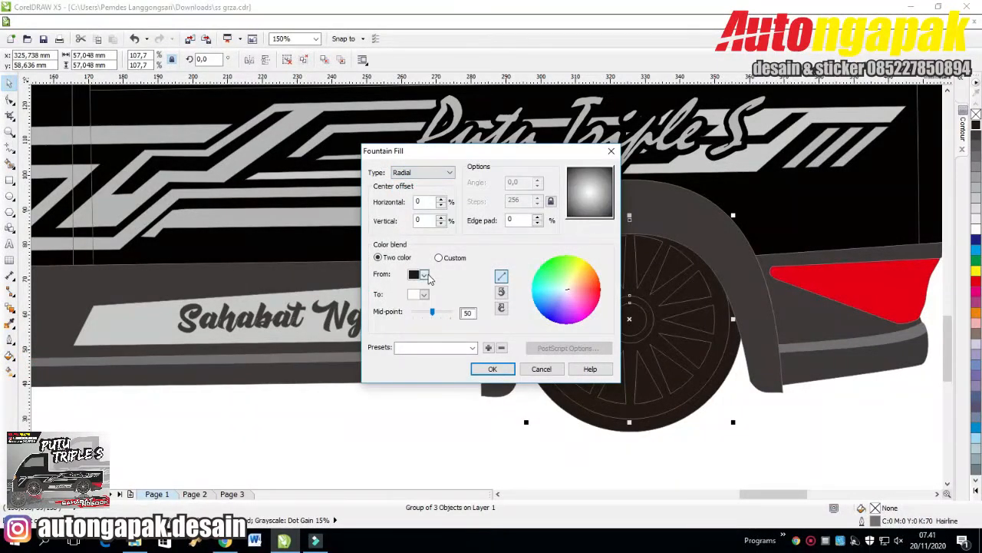
pyautogui.click(424, 274)
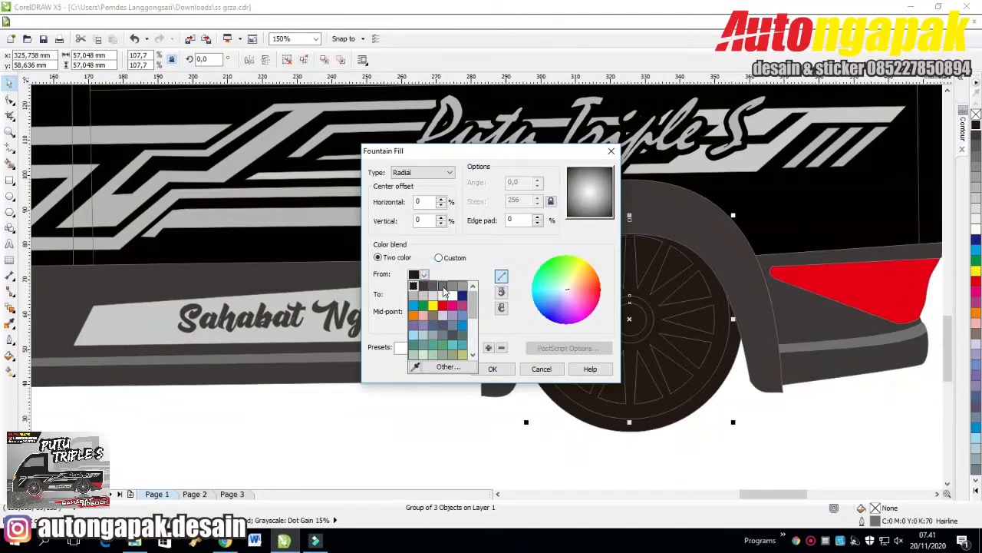
pyautogui.click(442, 288)
# - Set the rim gradient's mid-point to 85 and apply the fountain fill to the rear wheel
pyautogui.moveTo(531, 156); pyautogui.dragTo(343, 130)
pyautogui.moveTo(247, 290); pyautogui.dragTo(256, 289)
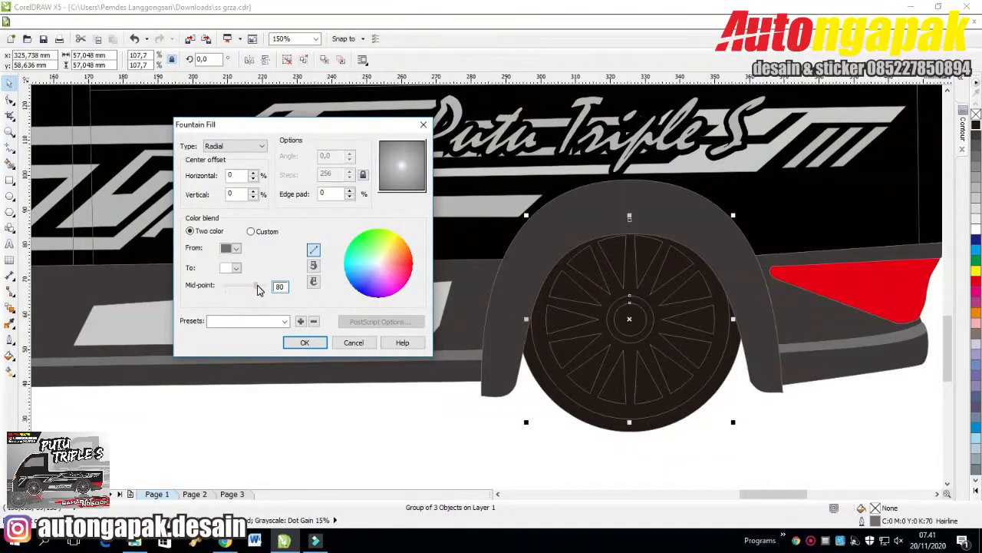
pyautogui.moveTo(257, 289); pyautogui.dragTo(259, 290)
pyautogui.click(310, 343)
pyautogui.click(672, 494)
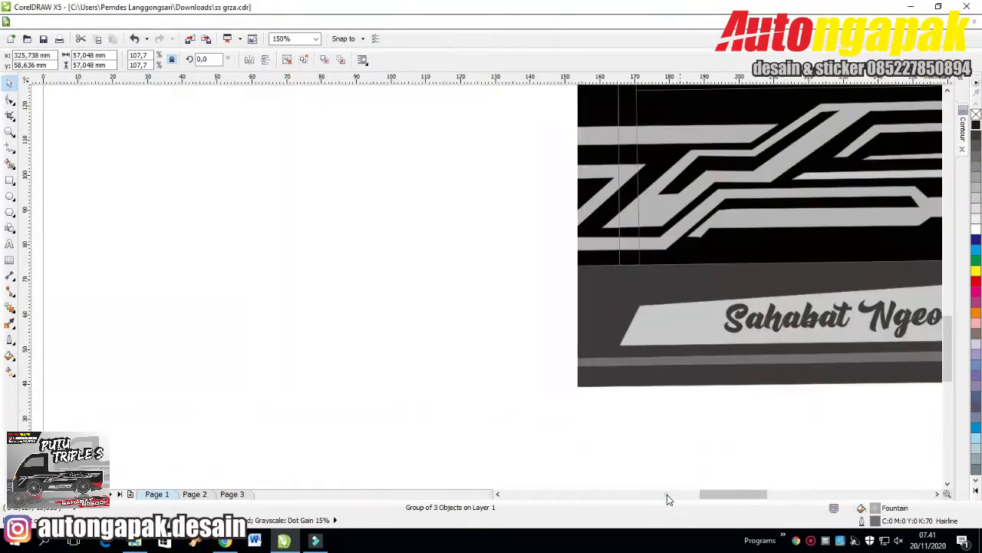
pyautogui.moveTo(738, 497); pyautogui.dragTo(772, 498)
pyautogui.click(652, 472)
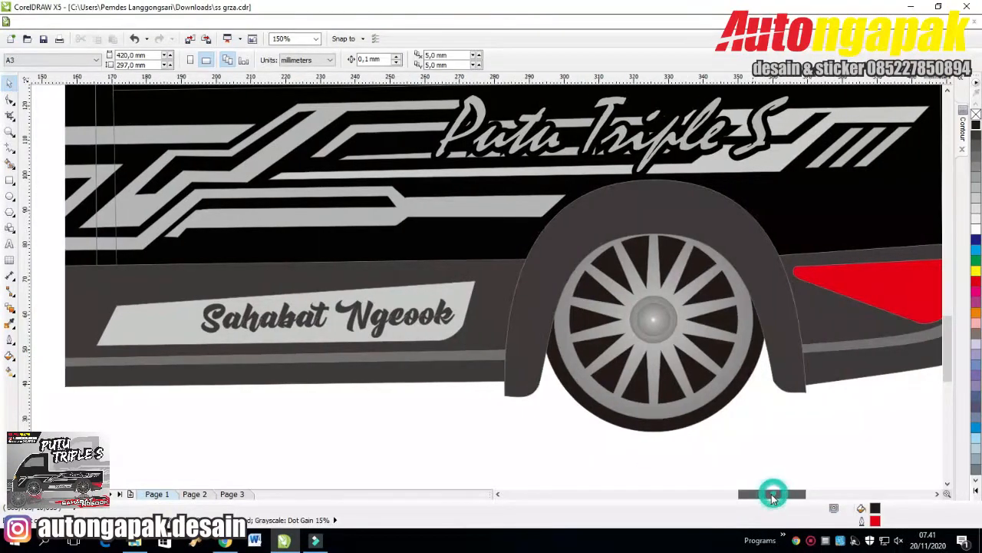
# - Undo the rear rim's displacement and ungroup the rim into its separate parts
pyautogui.click(602, 280)
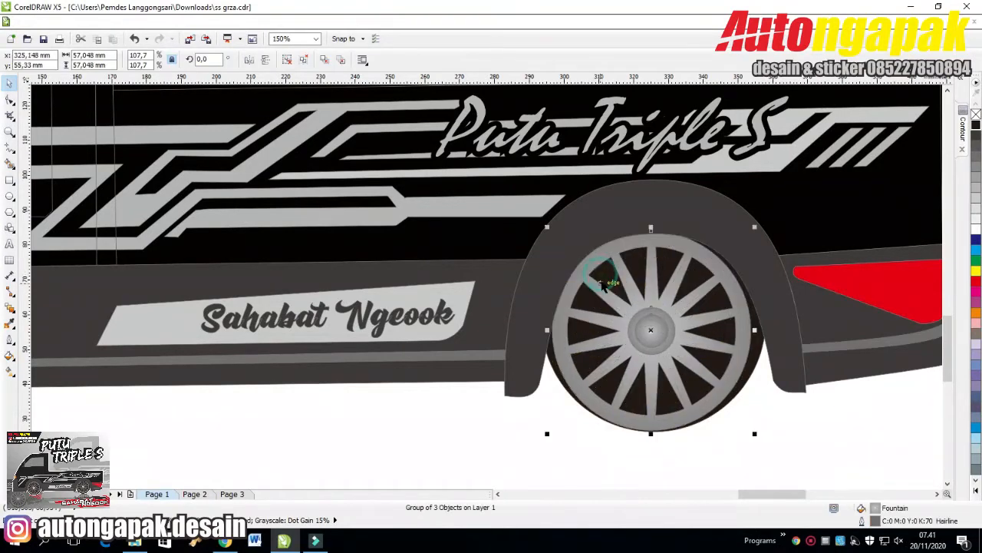
pyautogui.hotkey('ctrl', 'z')
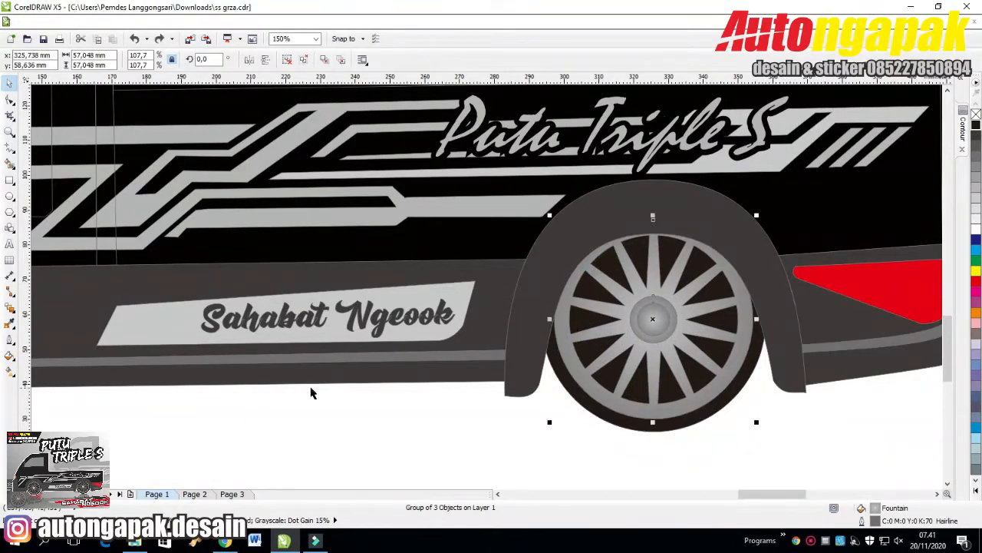
pyautogui.rightClick(648, 314)
pyautogui.click(676, 67)
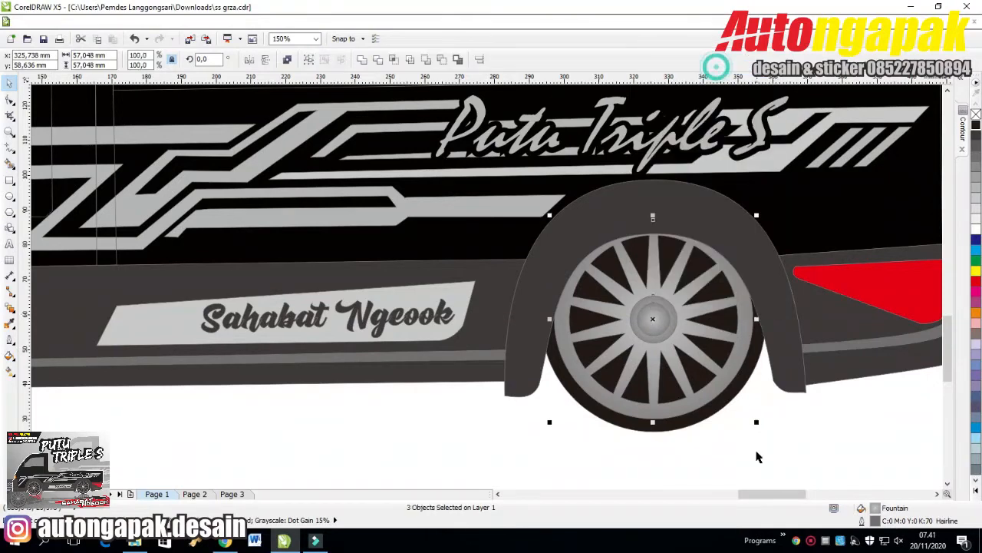
# - Give the rear rim's spoked shape a radial fountain fill from a medium grey to 90% black with a mid-point of 75
pyautogui.click(685, 304)
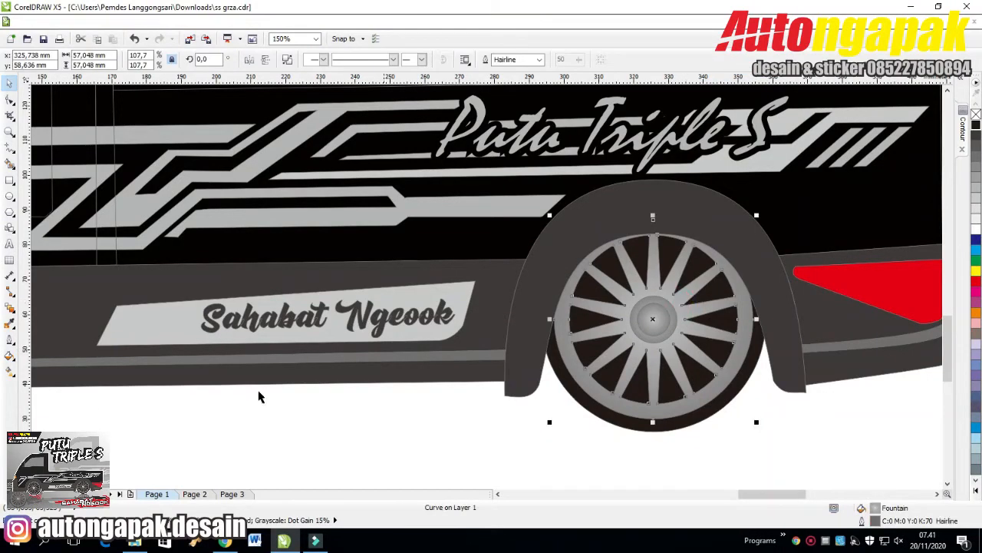
pyautogui.click(9, 355)
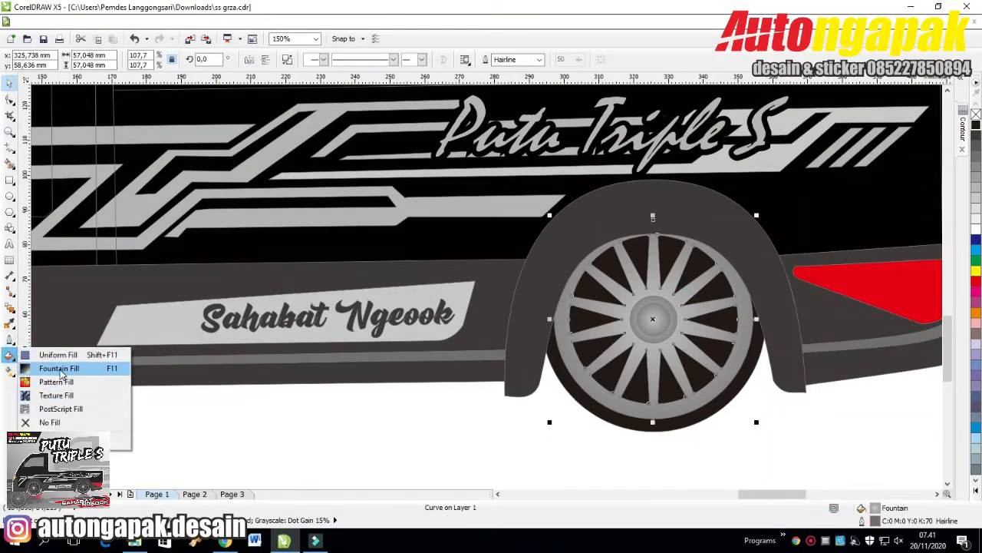
pyautogui.click(84, 366)
pyautogui.click(423, 294)
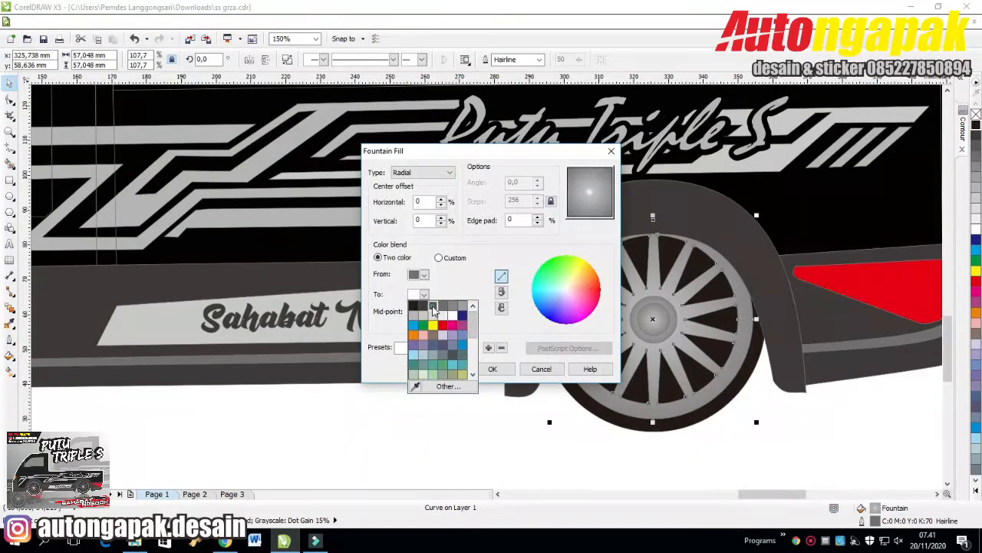
pyautogui.click(434, 307)
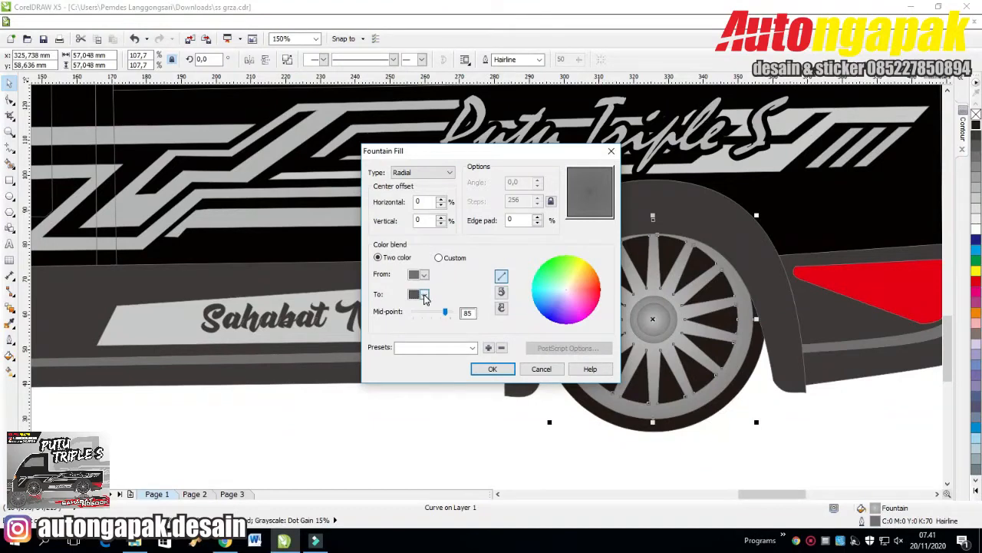
pyautogui.click(426, 297)
pyautogui.click(422, 313)
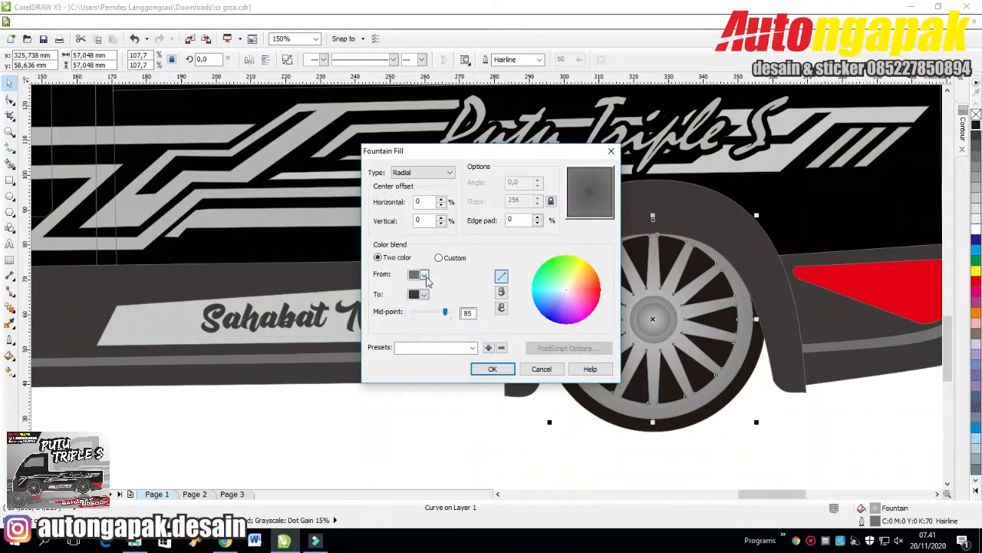
pyautogui.click(425, 274)
pyautogui.click(458, 301)
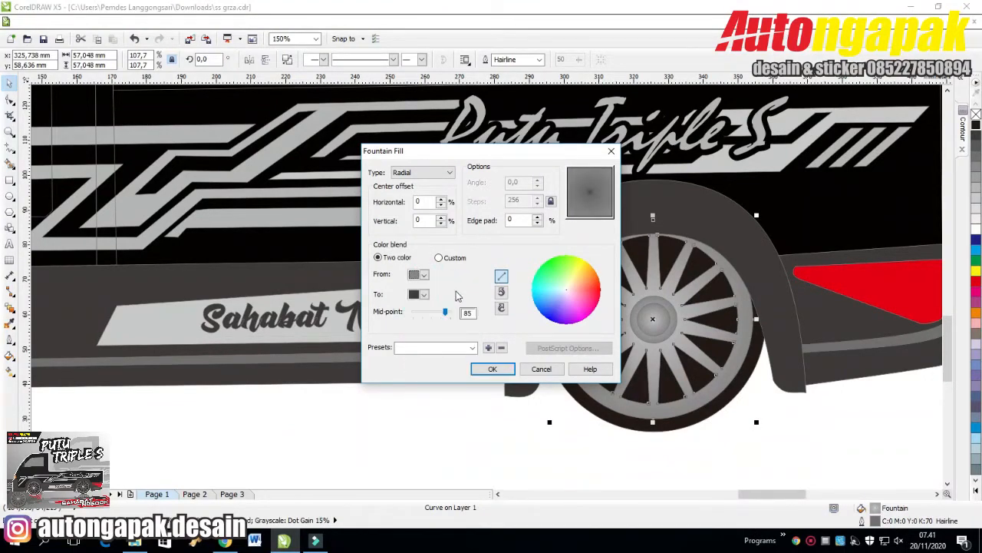
pyautogui.moveTo(444, 313); pyautogui.dragTo(440, 313)
pyautogui.click(491, 369)
pyautogui.click(685, 477)
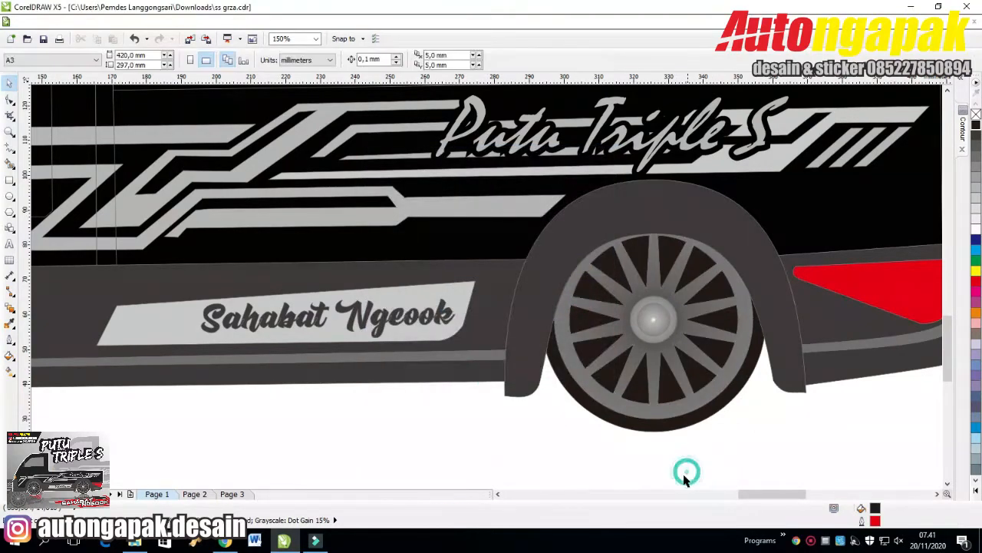
# - Change the end colour of the rear spoked shape's radial fountain fill to black
pyautogui.click(700, 353)
pyautogui.click(10, 355)
pyautogui.click(42, 373)
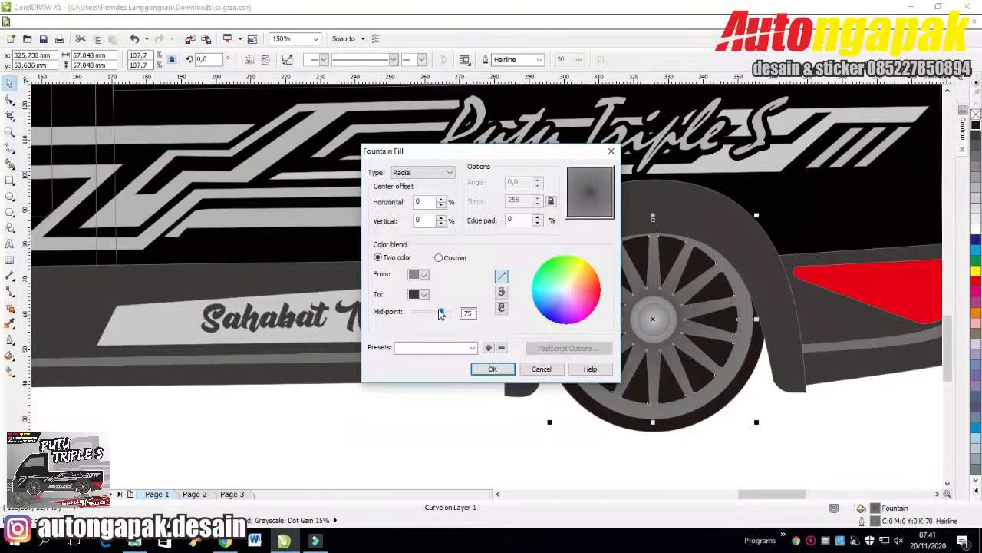
pyautogui.click(424, 295)
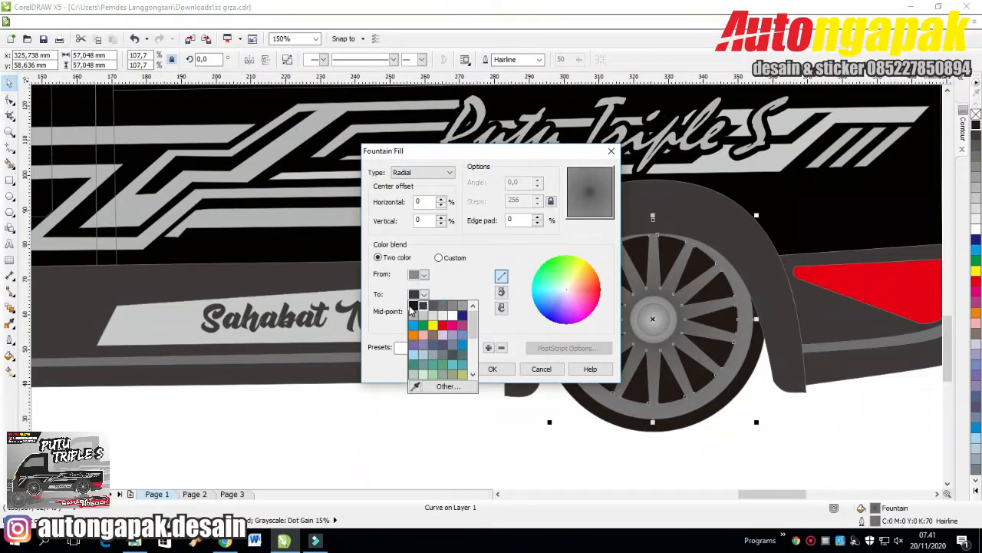
pyautogui.click(413, 305)
pyautogui.click(495, 369)
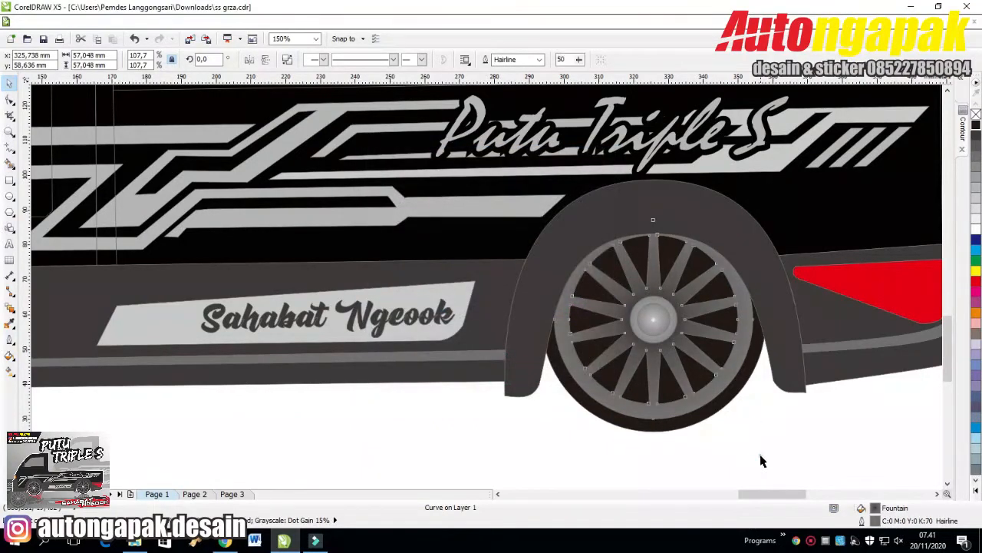
pyautogui.click(761, 459)
# - Place a copy of the rear wheel's gradient-filled spoked rim below the truck, between the two wheels
pyautogui.scroll(-1, 760, 454)
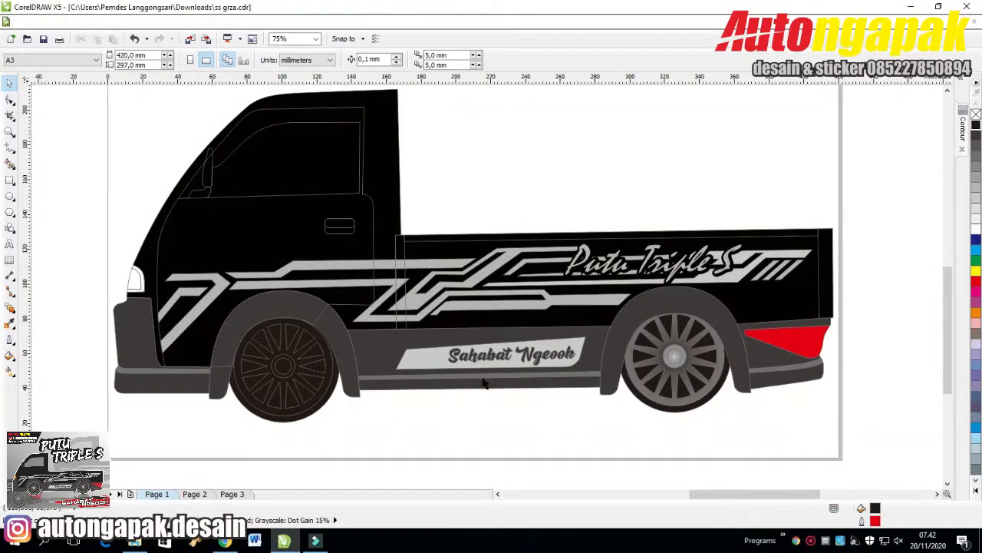
pyautogui.click(672, 395)
pyautogui.moveTo(672, 395); pyautogui.dragTo(444, 449)
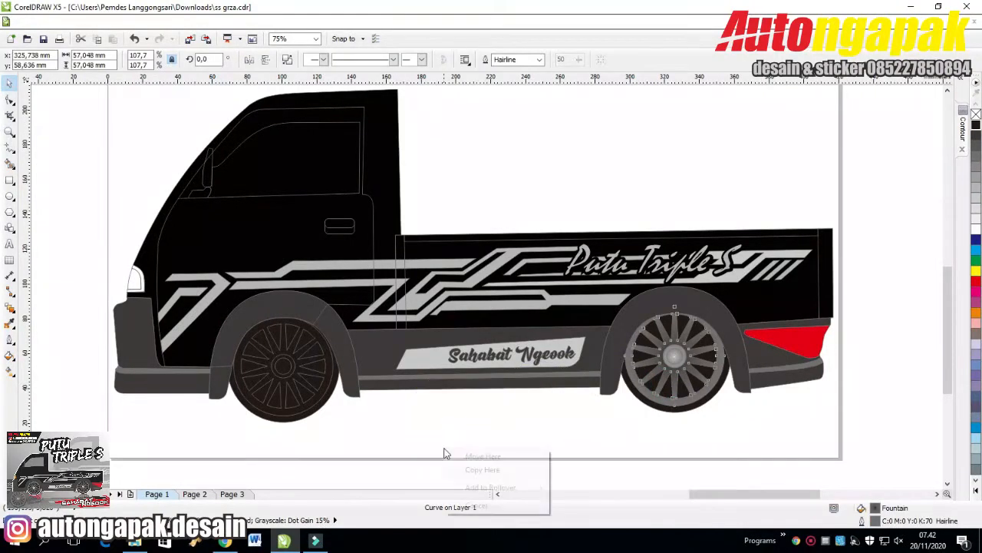
pyautogui.click(481, 470)
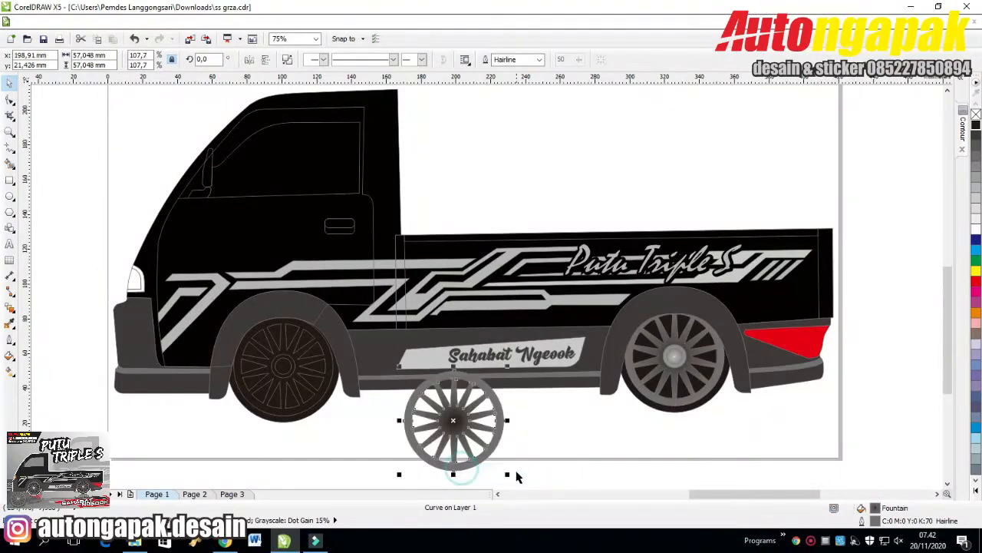
# - Delete the front wheel's old unfilled rim group while keeping the tyre circle
pyautogui.click(305, 377)
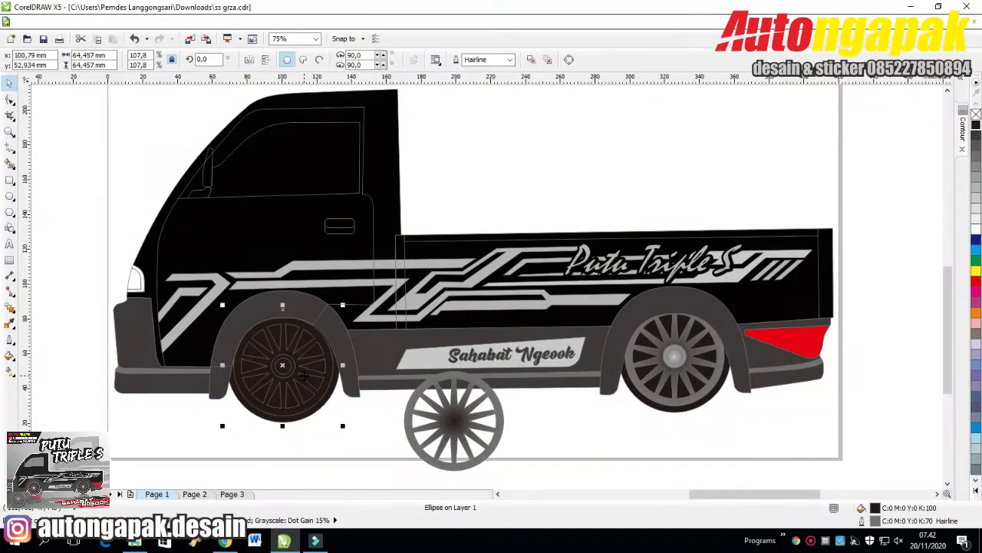
pyautogui.press('Delete')
pyautogui.hotkey('ctrl', 'z')
pyautogui.click(299, 445)
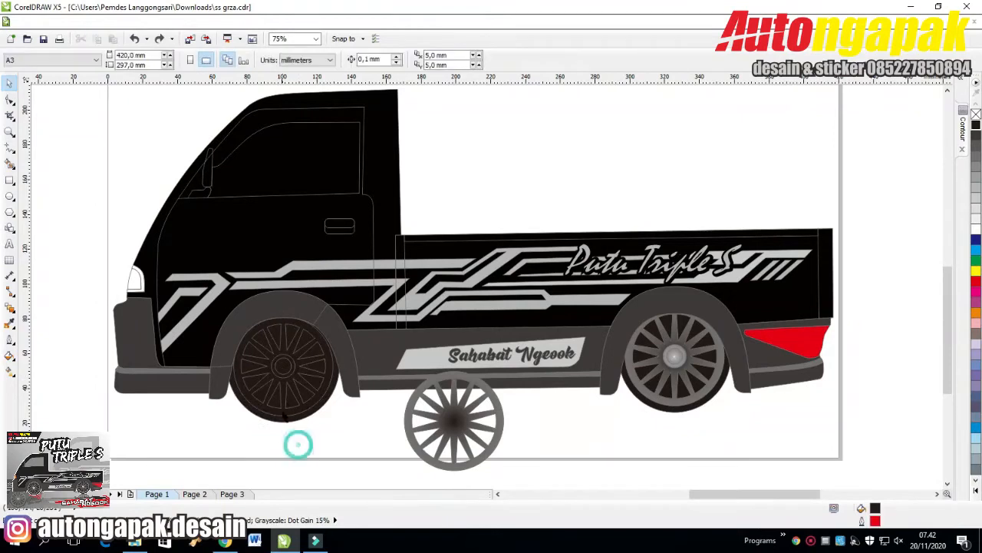
pyautogui.click(278, 402)
pyautogui.click(284, 412)
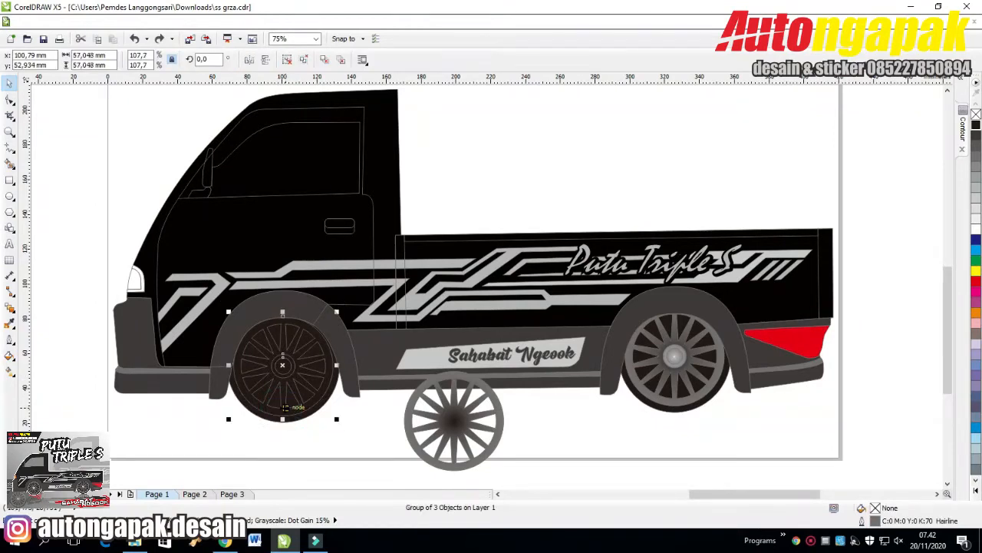
pyautogui.press('Escape')
# - Align the copied spoked rim to the centre of the front tyre, both horizontally and vertically
pyautogui.click(435, 414)
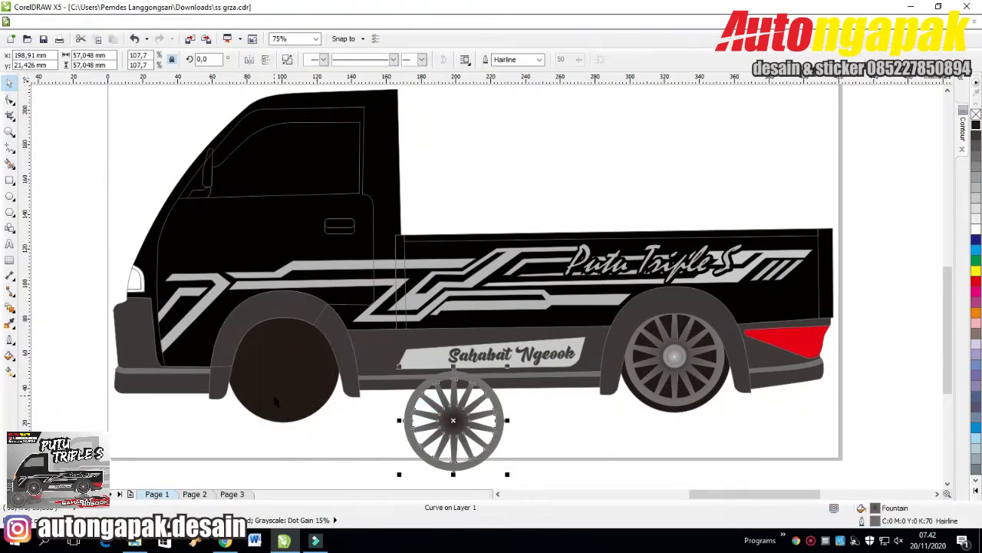
pyautogui.keyDown('shift'); pyautogui.click(274, 396); pyautogui.keyUp('shift')
pyautogui.press('c')
pyautogui.press('e')
pyautogui.click(472, 431)
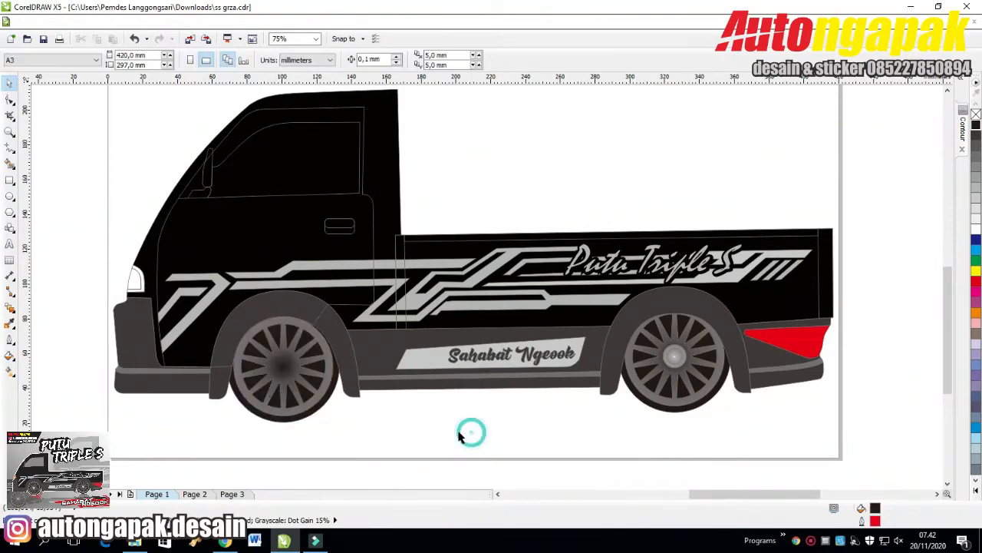
# - Set the mid-point of the radial fountain fill on the rear hub's inner circle to 67
pyautogui.scroll(2, 709, 418)
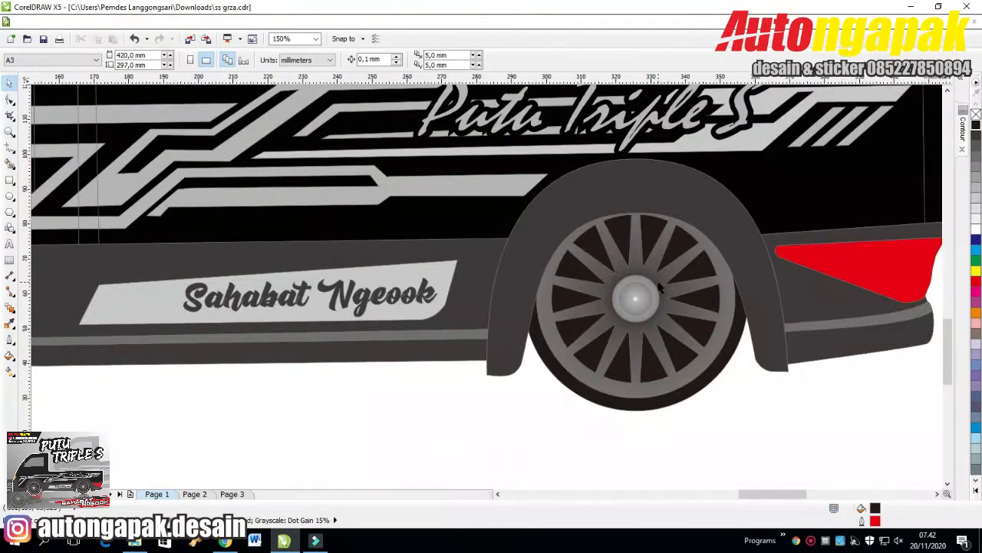
pyautogui.scroll(2, 658, 286)
pyautogui.click(620, 287)
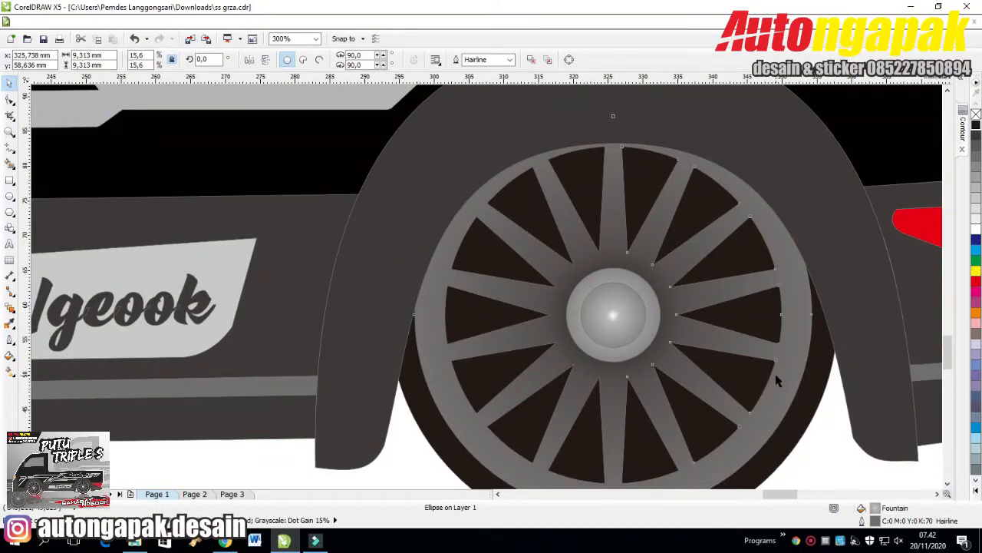
pyautogui.click(613, 295)
pyautogui.click(10, 355)
pyautogui.click(48, 365)
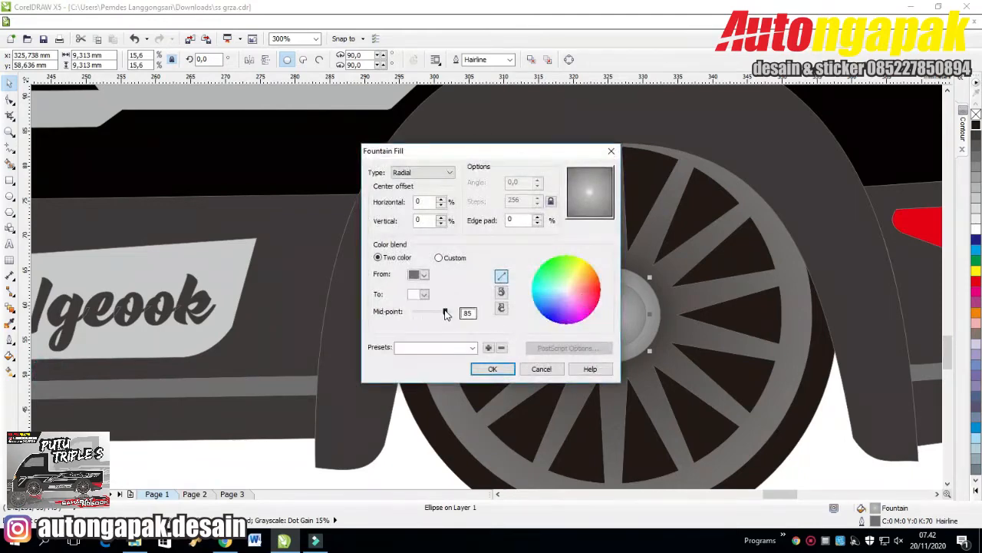
pyautogui.moveTo(446, 313); pyautogui.dragTo(443, 314)
pyautogui.click(494, 369)
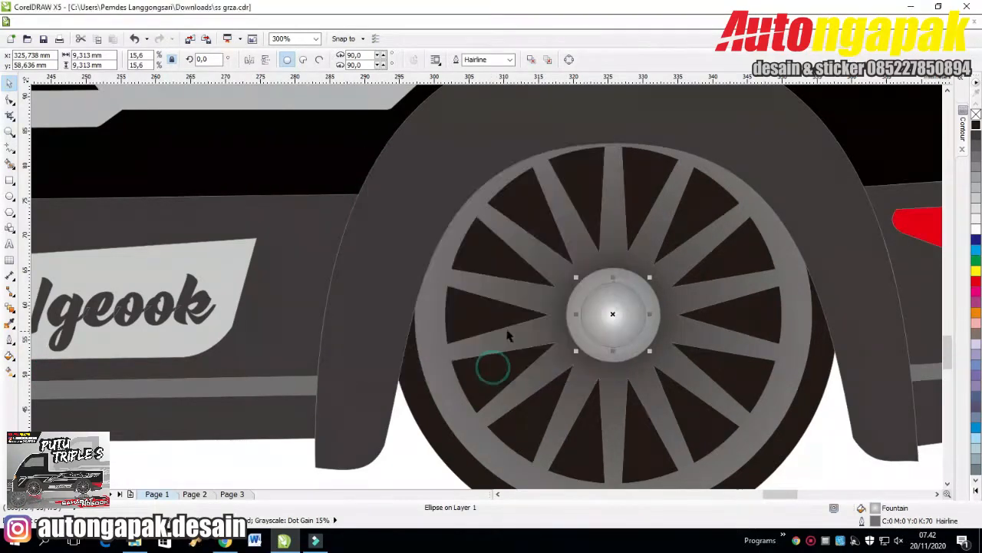
# - Reduce the mid-point of the rear hub inner circle's radial fountain fill to 56
pyautogui.click(703, 388)
pyautogui.click(611, 325)
pyautogui.click(10, 355)
pyautogui.click(81, 366)
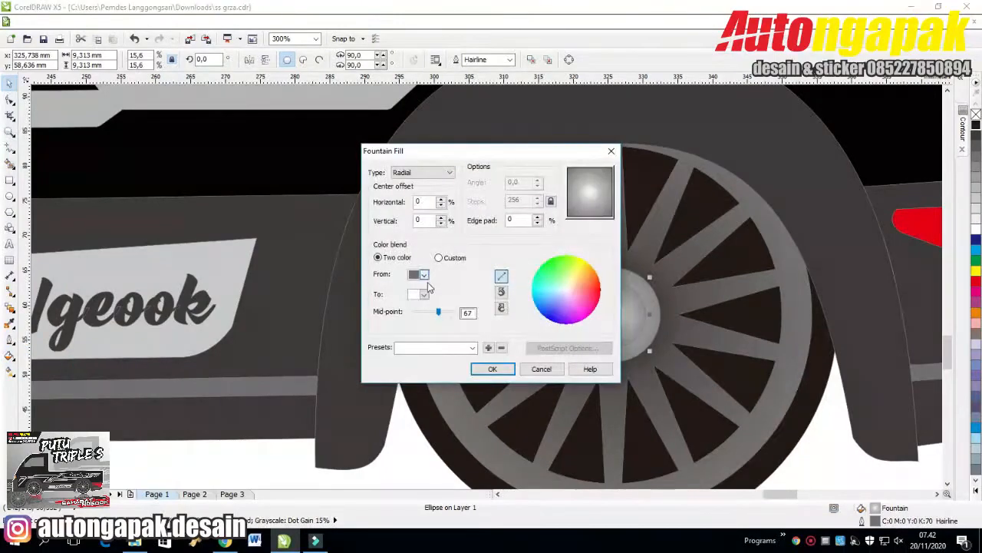
pyautogui.click(439, 313)
pyautogui.click(492, 370)
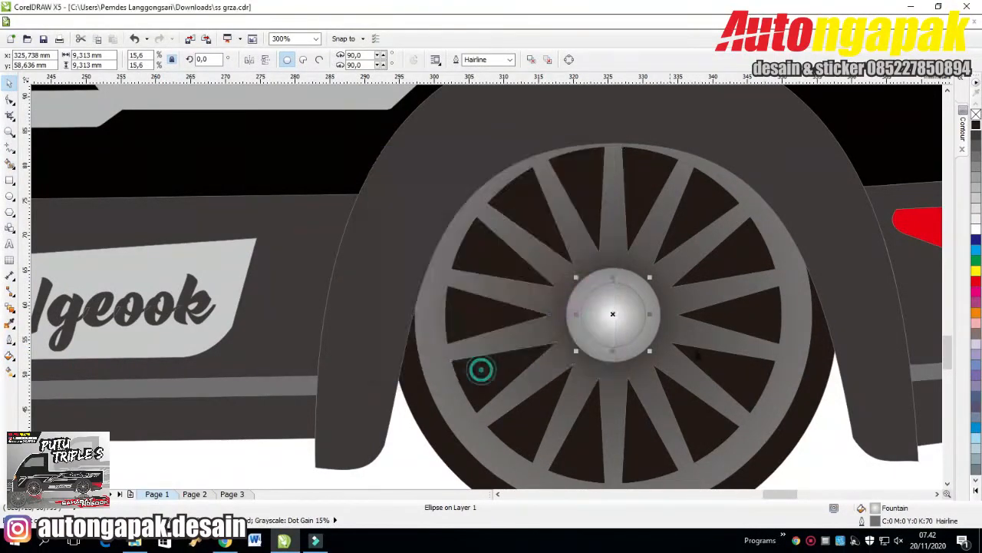
# - Add a smaller concentric copy of the rear hub's inner circle, about 6.9 mm in diameter
pyautogui.click(721, 332)
pyautogui.scroll(2, 651, 338)
pyautogui.click(787, 206)
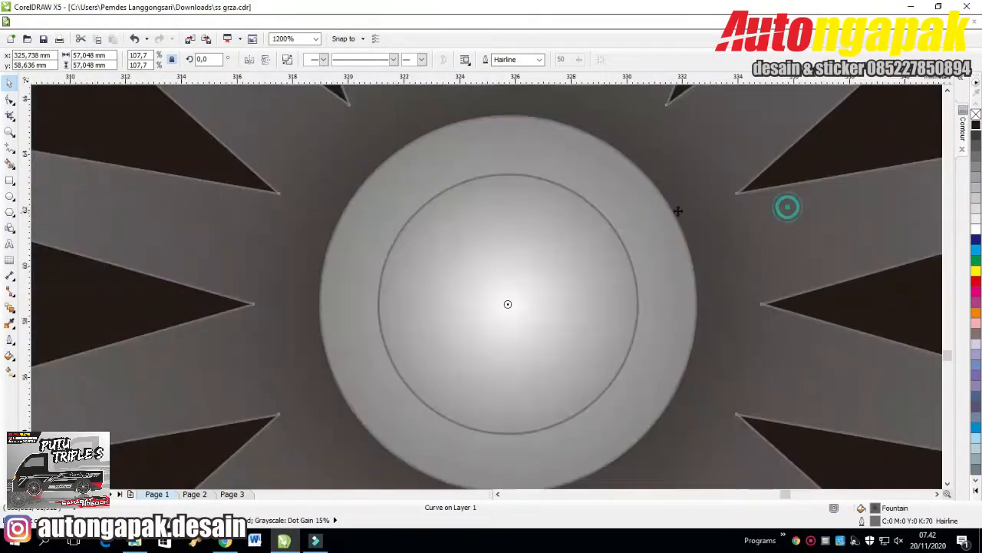
pyautogui.click(555, 182)
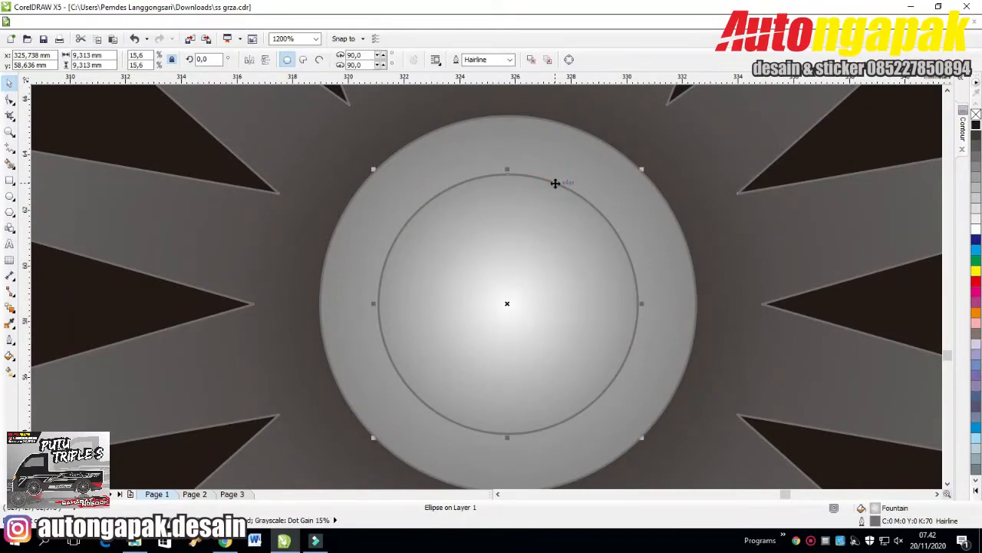
pyautogui.moveTo(644, 168); pyautogui.dragTo(604, 213)
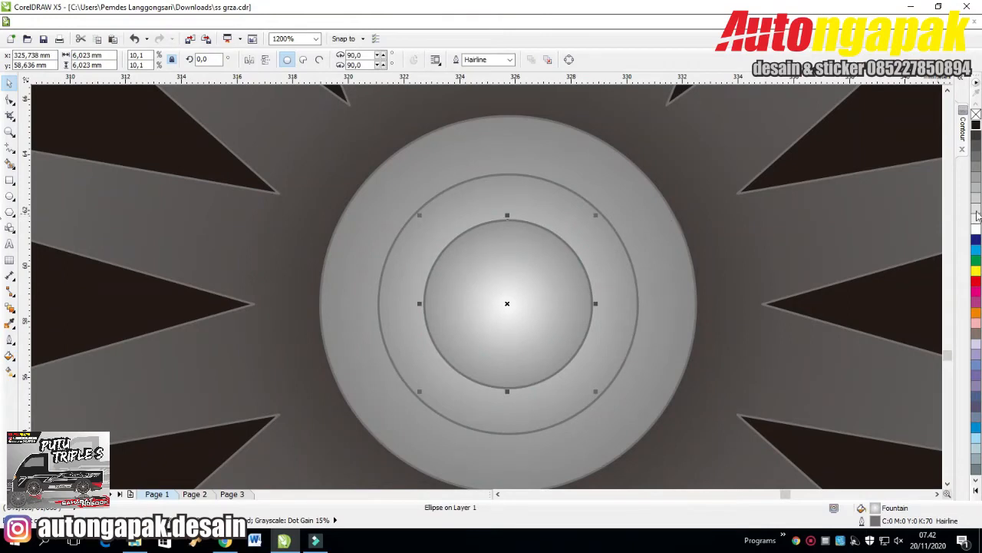
pyautogui.moveTo(599, 217); pyautogui.dragTo(611, 205)
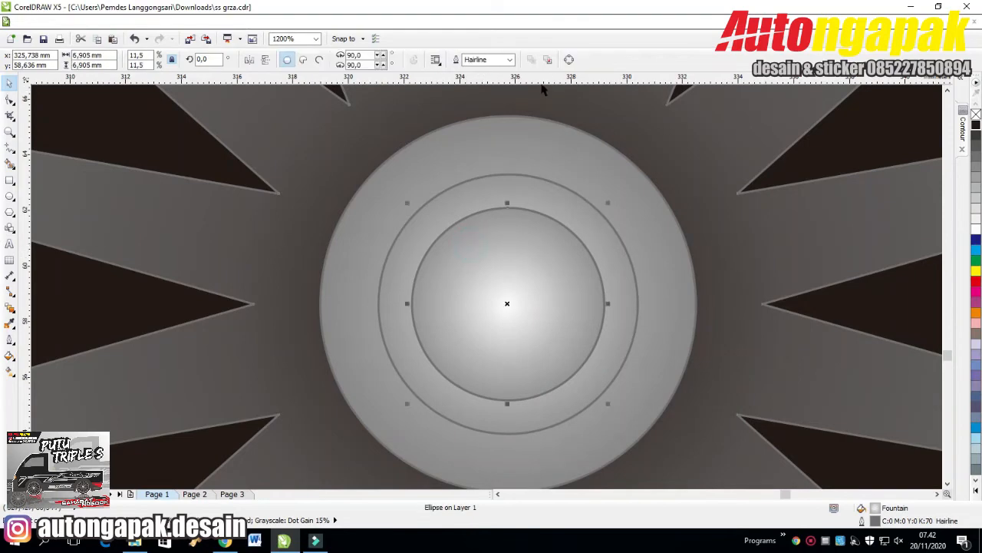
# - Remove the outline from the smallest circle in the rear hub
pyautogui.click(509, 59)
pyautogui.click(483, 70)
pyautogui.click(790, 169)
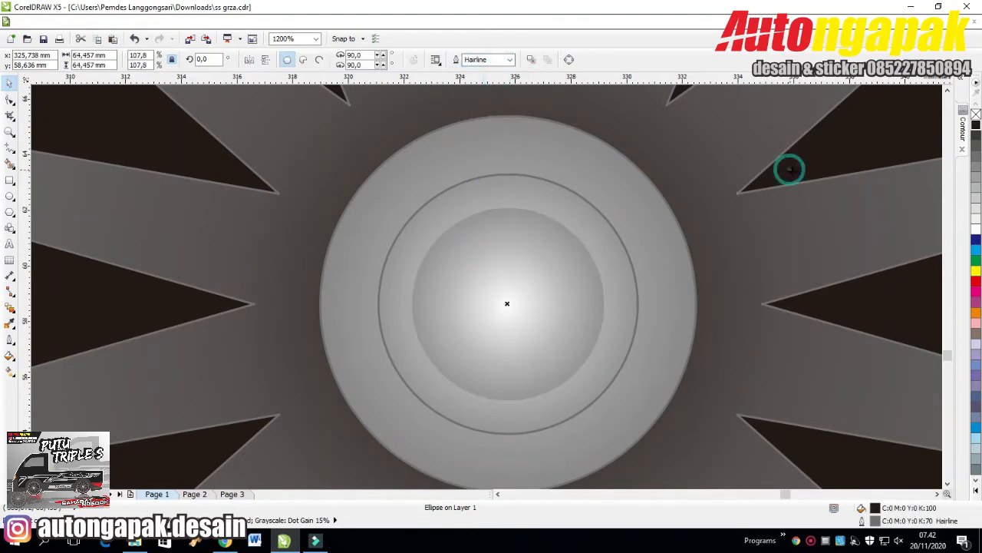
pyautogui.scroll(-5, 544, 226)
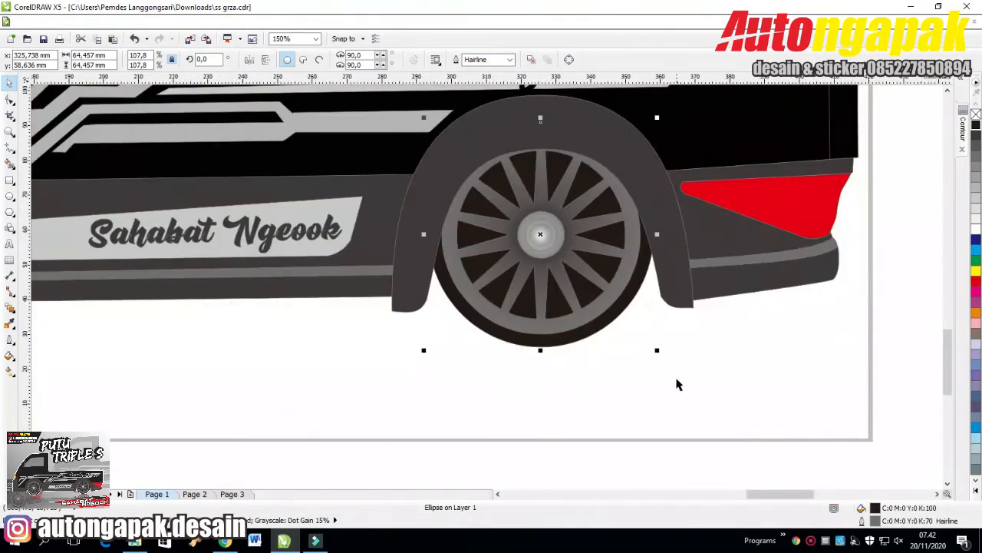
pyautogui.click(677, 384)
# - Lower the mid-point of the smallest hub circle's radial fountain fill to brighten the rear hub cap
pyautogui.scroll(2, 614, 253)
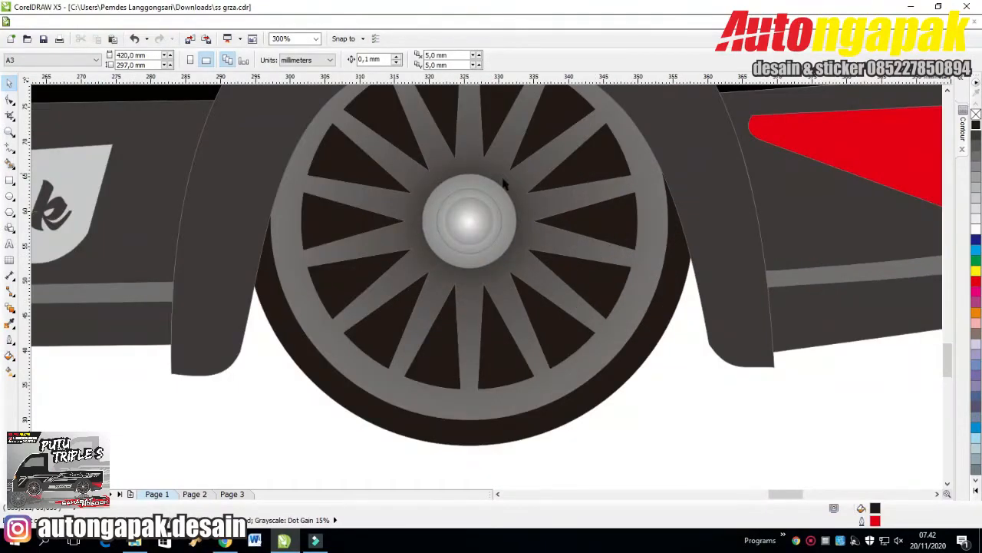
pyautogui.scroll(2, 499, 182)
pyautogui.click(441, 263)
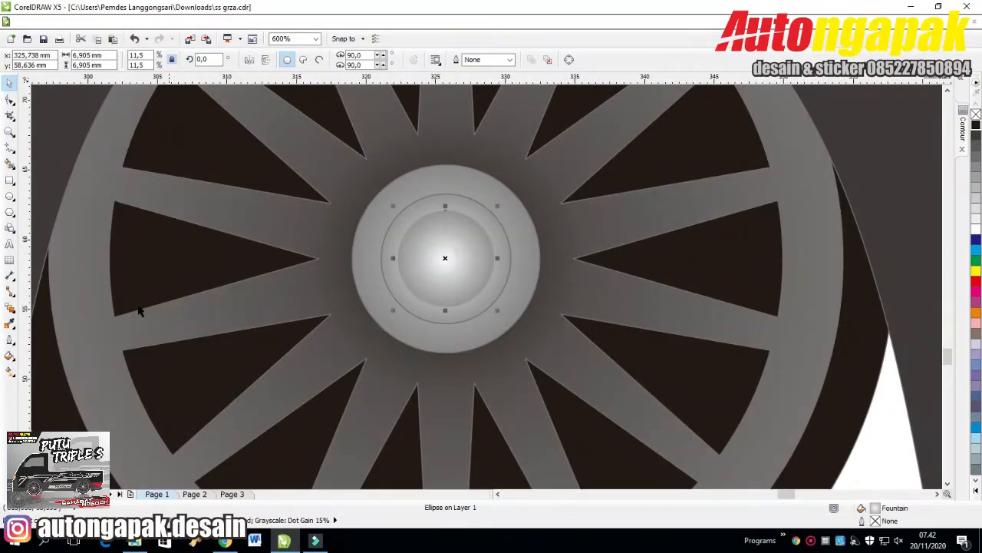
pyautogui.click(10, 355)
pyautogui.click(46, 367)
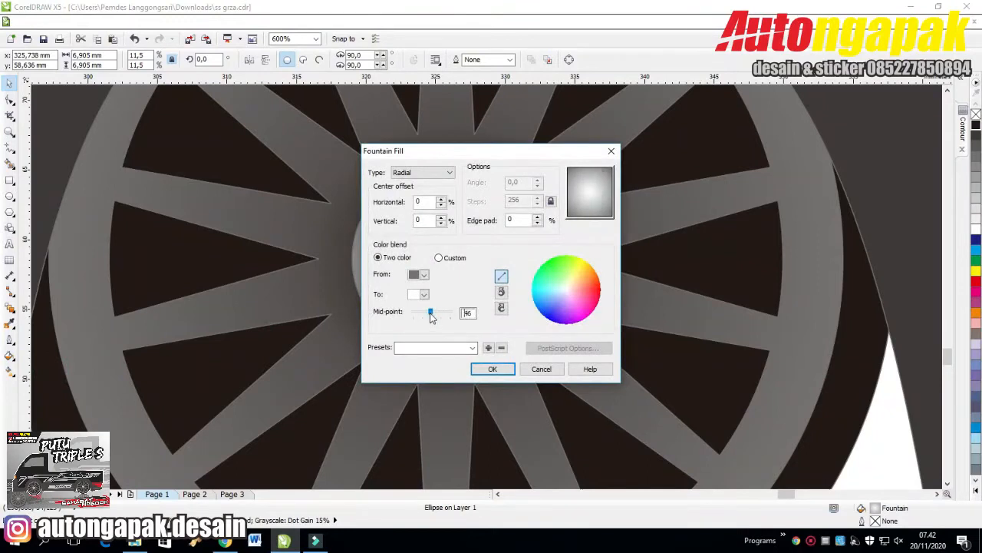
pyautogui.moveTo(434, 311); pyautogui.dragTo(415, 310)
pyautogui.click(495, 369)
pyautogui.click(676, 230)
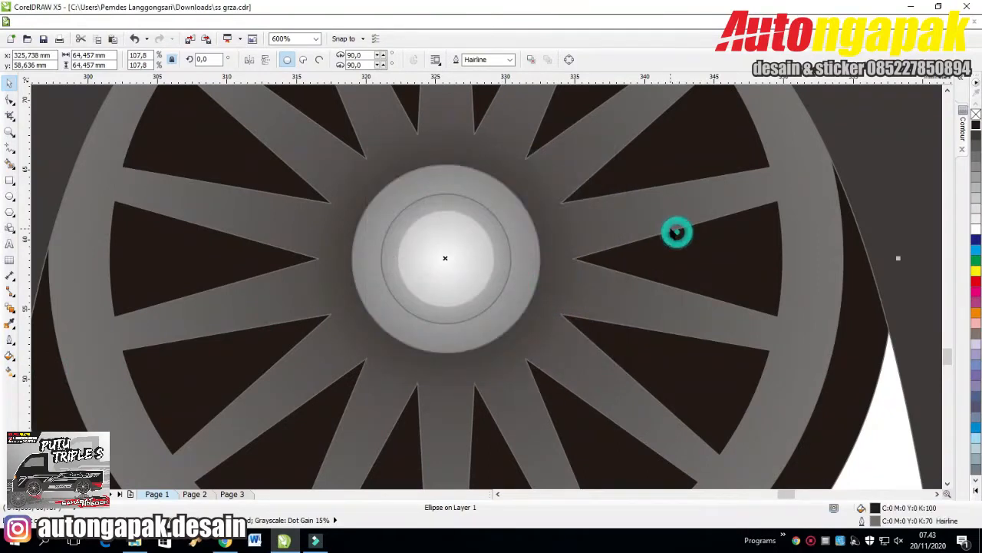
pyautogui.click(518, 168)
pyautogui.click(654, 136)
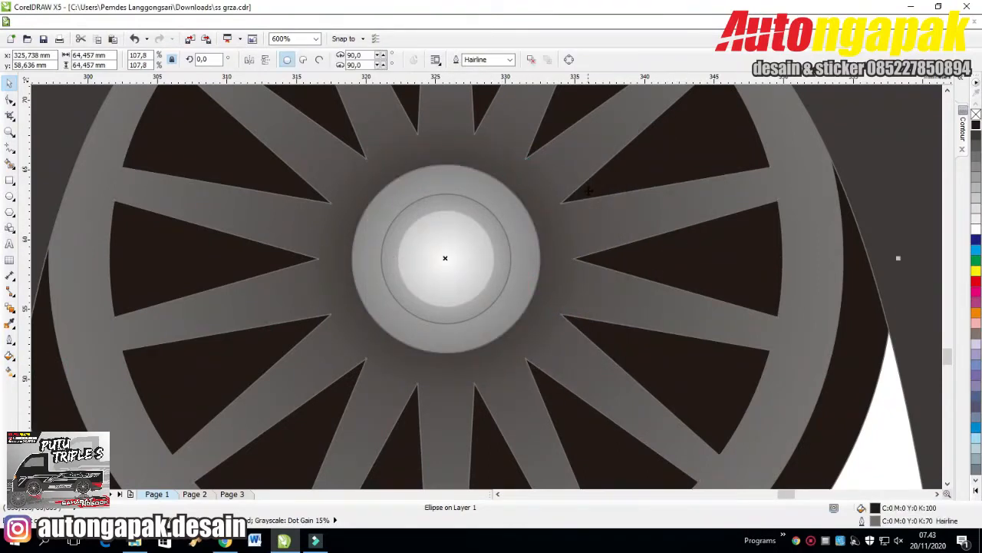
# - Change the start colour of the radial fountain fill to black on the circle around the rear hub cap
pyautogui.click(416, 202)
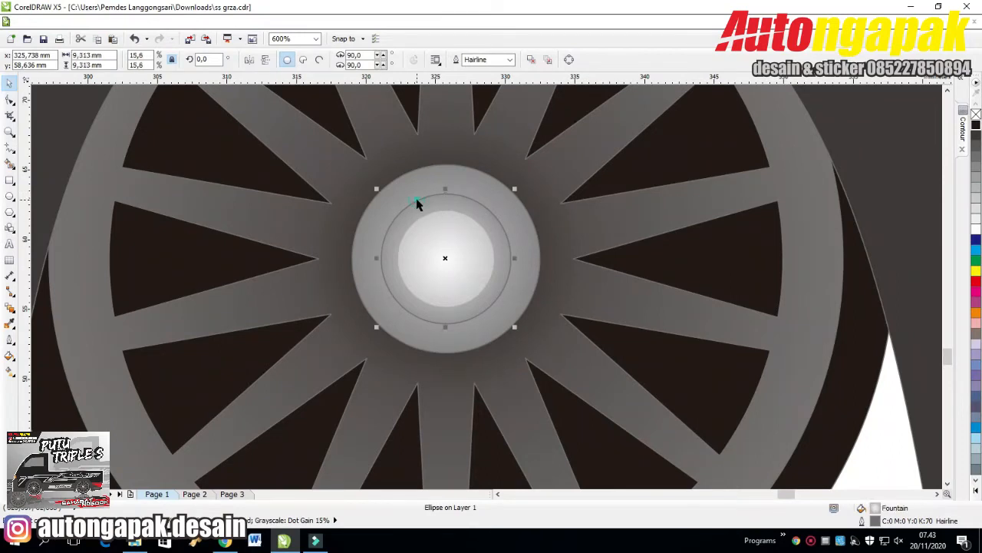
pyautogui.click(9, 356)
pyautogui.click(39, 366)
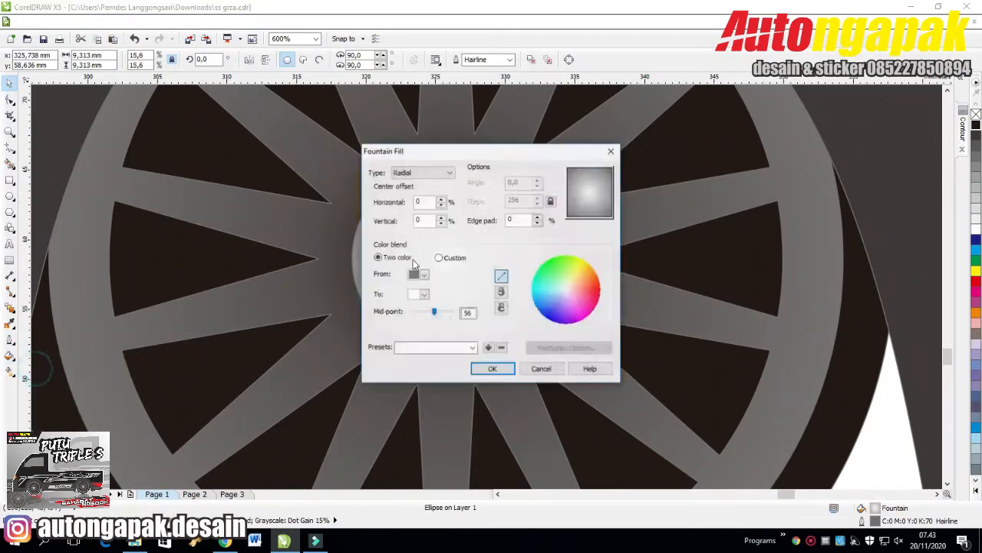
pyautogui.click(428, 280)
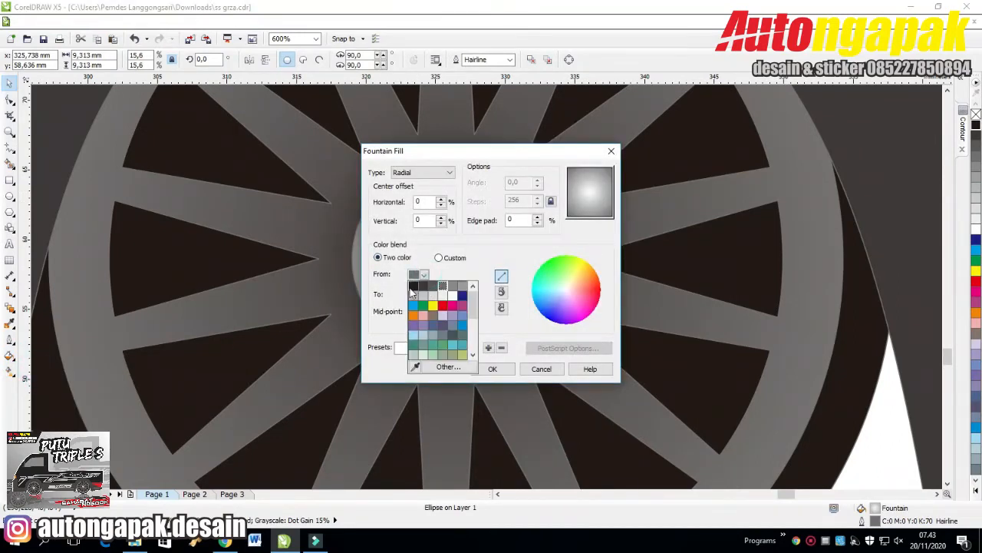
pyautogui.click(409, 286)
pyautogui.click(492, 368)
pyautogui.click(740, 225)
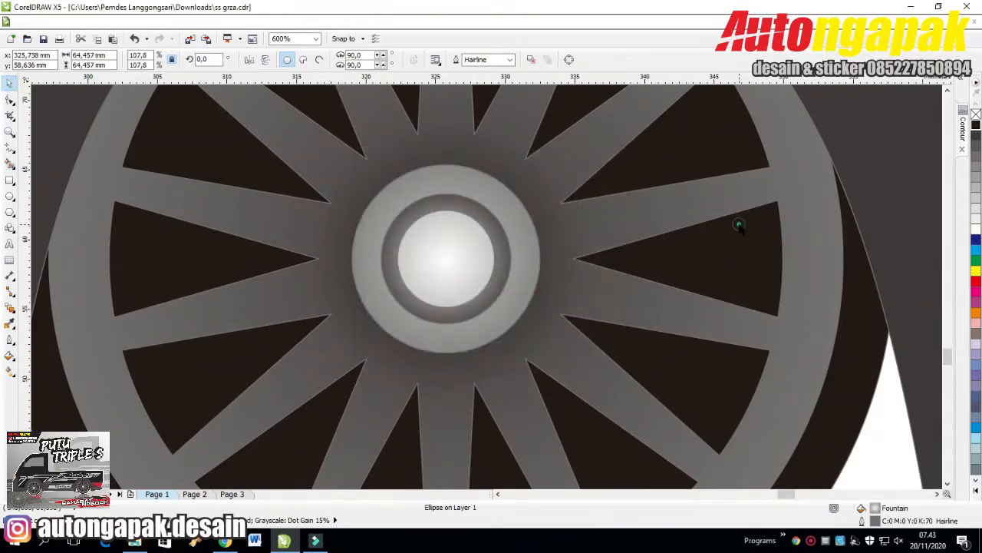
pyautogui.scroll(-4, 511, 258)
pyautogui.click(652, 408)
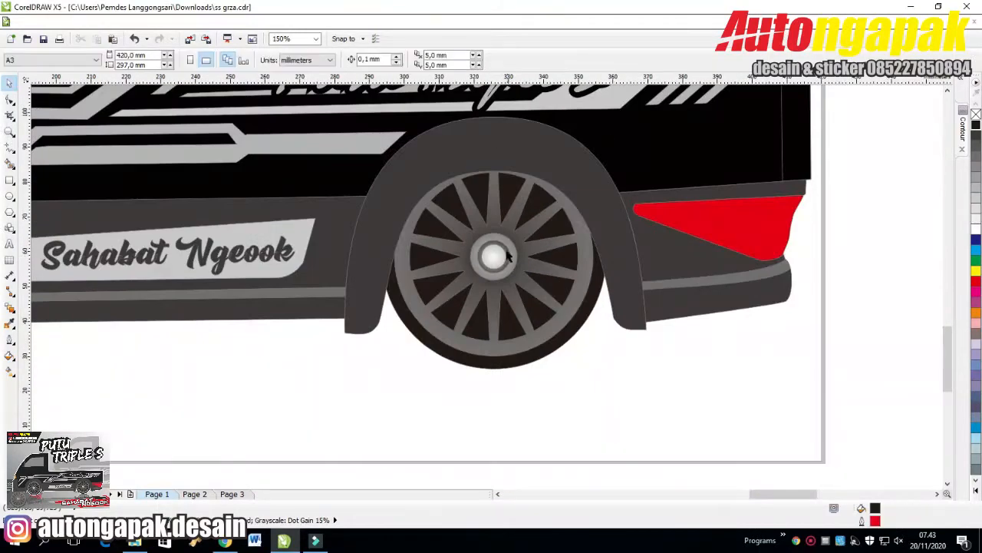
# - Draw a small circle about 1.5 mm in diameter on the upper part of the rear hub's outer ring
pyautogui.scroll(4, 499, 246)
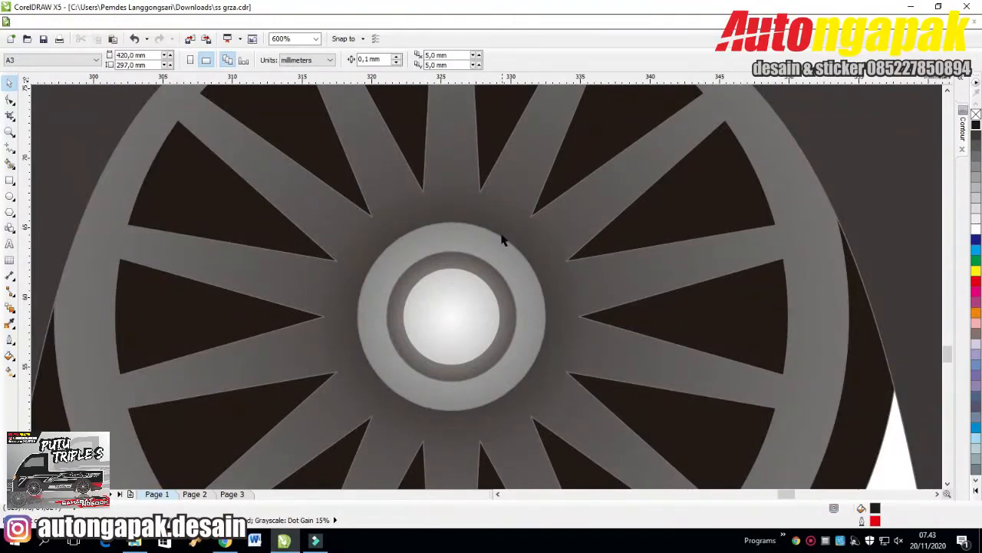
pyautogui.scroll(2, 476, 256)
pyautogui.click(412, 213)
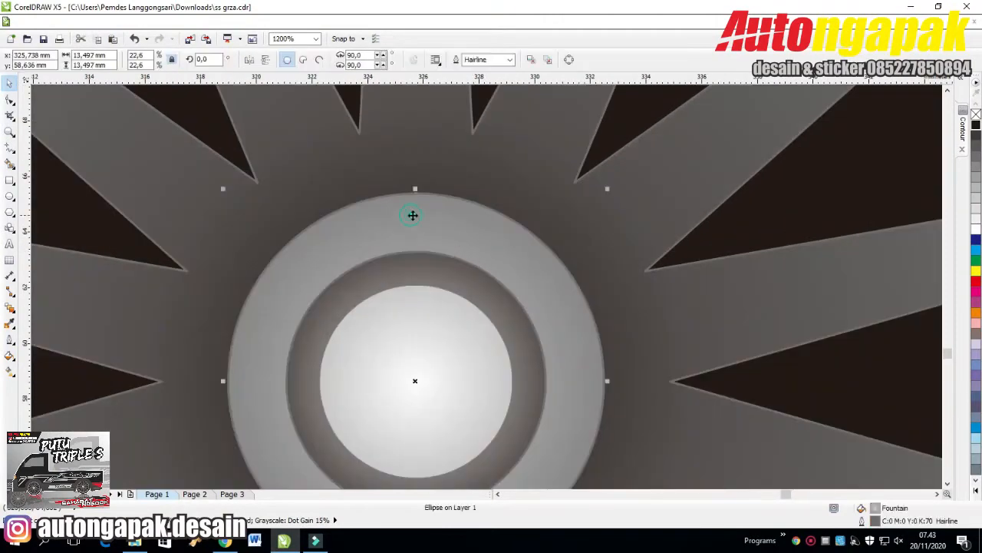
pyautogui.scroll(-2, 414, 215)
pyautogui.click(653, 248)
pyautogui.hotkey('ctrl', 'q')
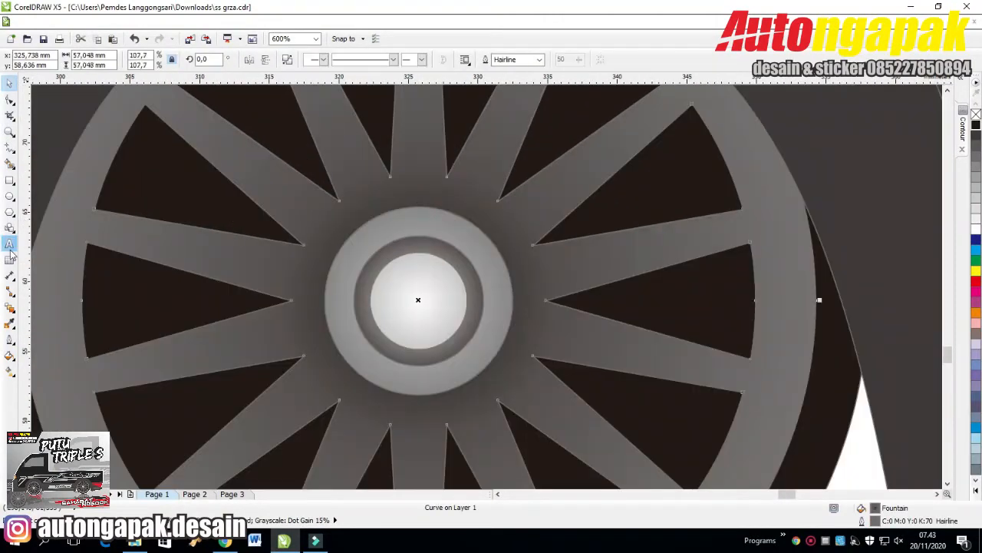
pyautogui.click(10, 196)
pyautogui.moveTo(424, 216); pyautogui.dragTo(446, 231)
pyautogui.press('Up')
pyautogui.press('Up')
pyautogui.press('Up')
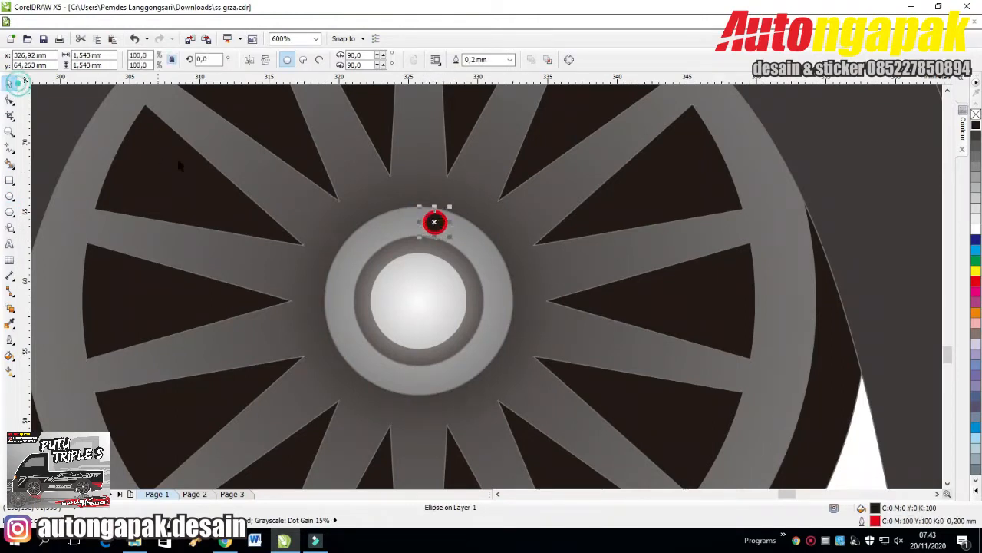
pyautogui.scroll(-2, 214, 176)
pyautogui.click(525, 449)
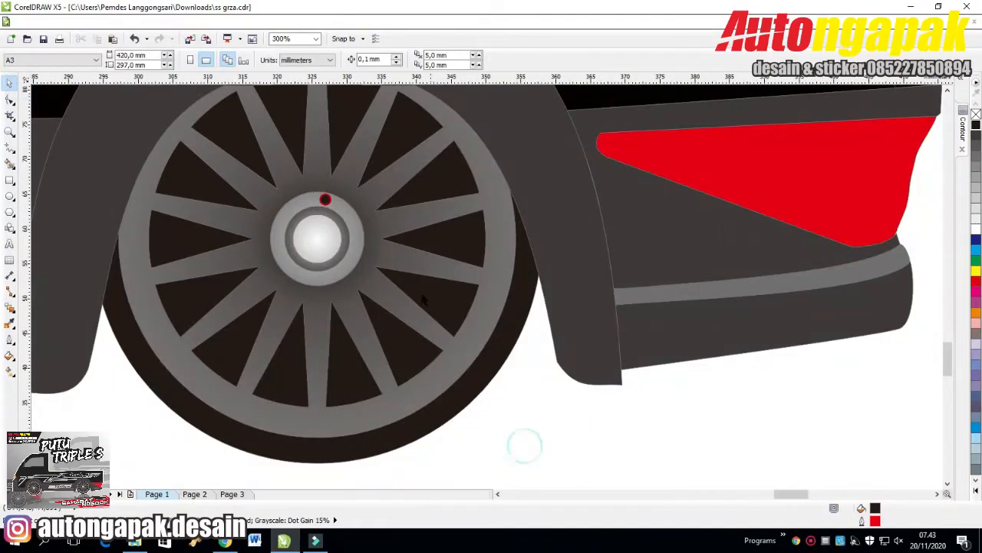
# - Shrink the dark circle around the rear hub cap slightly about its centre to narrow the ring
pyautogui.click(325, 201)
pyautogui.scroll(2, 324, 200)
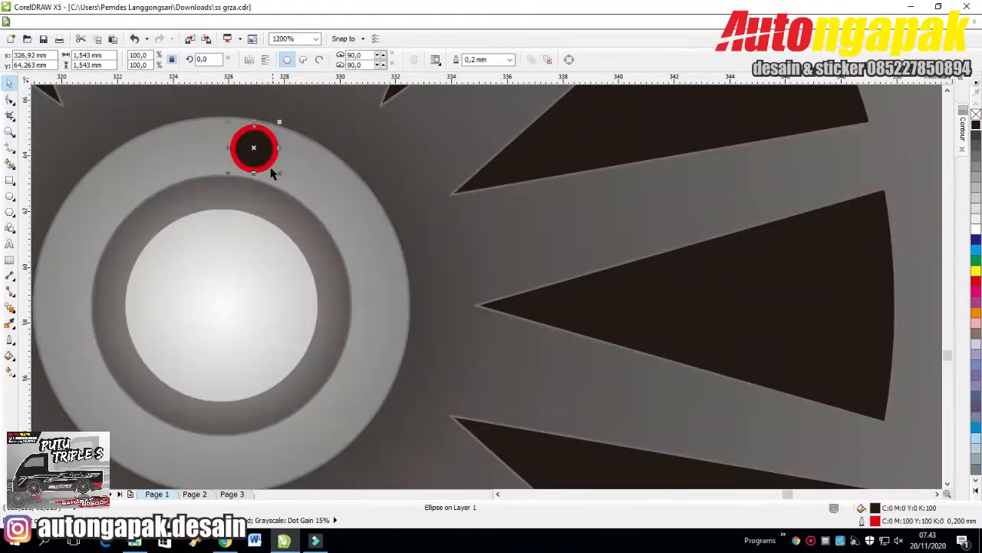
pyautogui.click(287, 192)
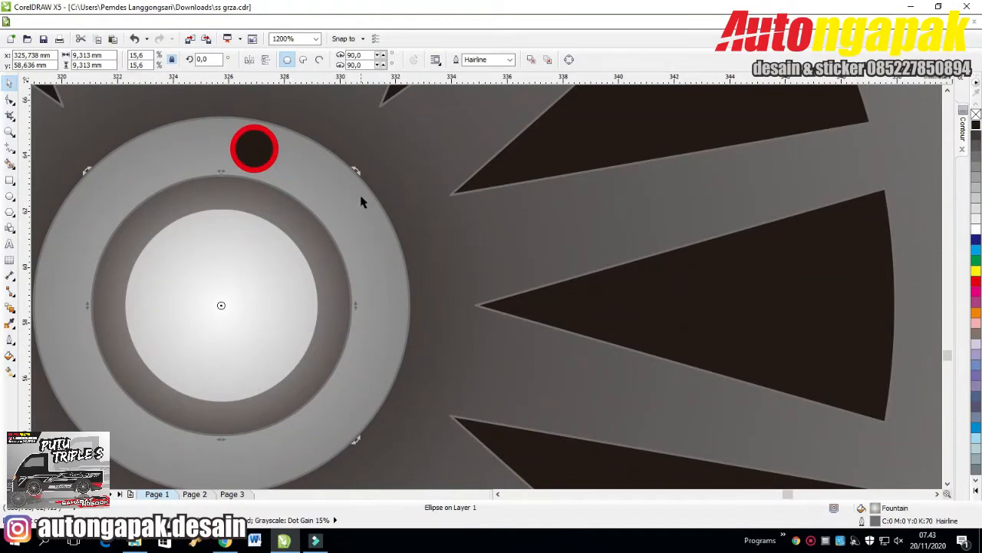
pyautogui.click(291, 203)
pyautogui.keyDown('shift'); pyautogui.click(357, 165); pyautogui.keyUp('shift')
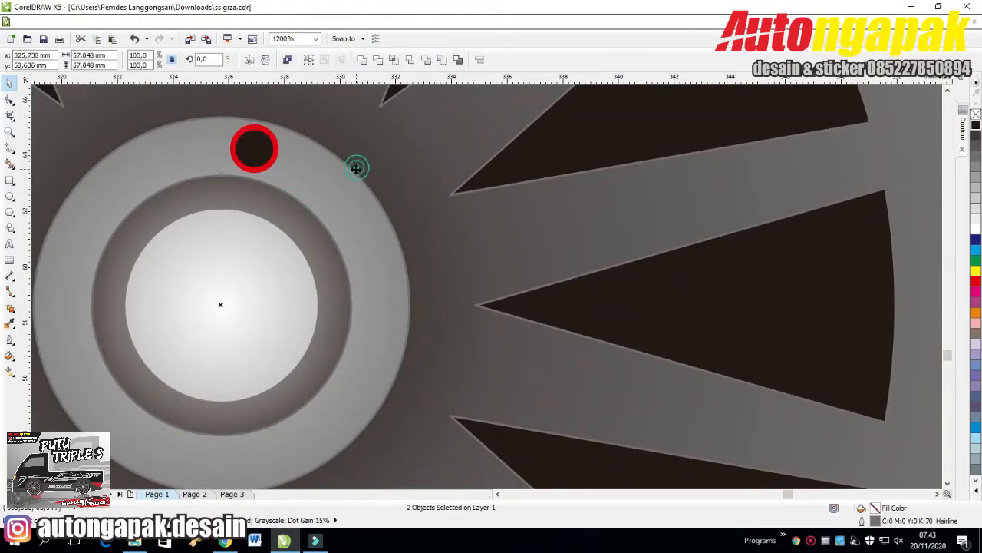
pyautogui.keyDown('shift'); pyautogui.click(294, 202); pyautogui.keyUp('shift')
pyautogui.scroll(-1, 325, 230)
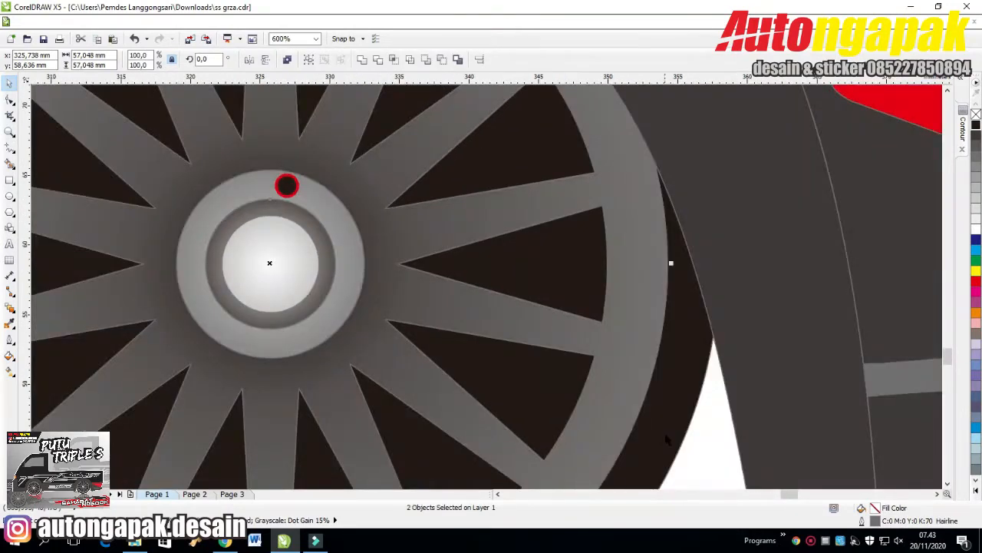
pyautogui.click(691, 445)
pyautogui.click(284, 215)
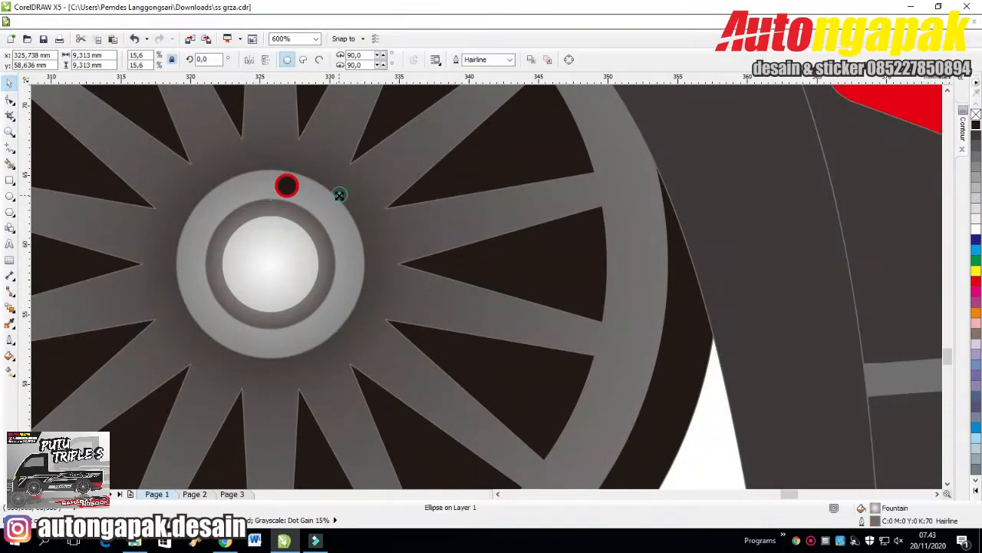
# - Enlarge the small bolt-hole circle on the rear hub to about 2.2 mm, nudge it up 0.1 mm and remove its outline
pyautogui.click(282, 186)
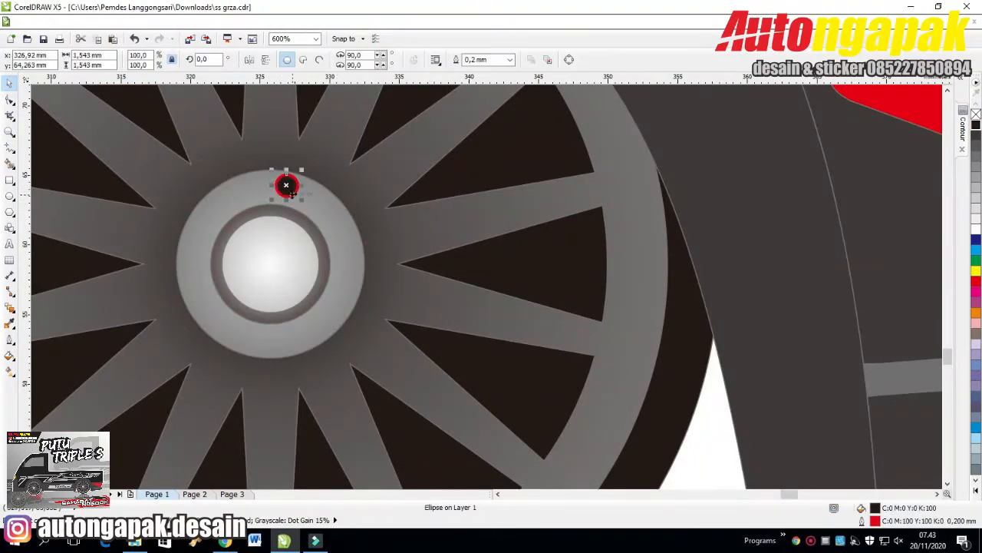
pyautogui.moveTo(299, 199); pyautogui.dragTo(314, 208)
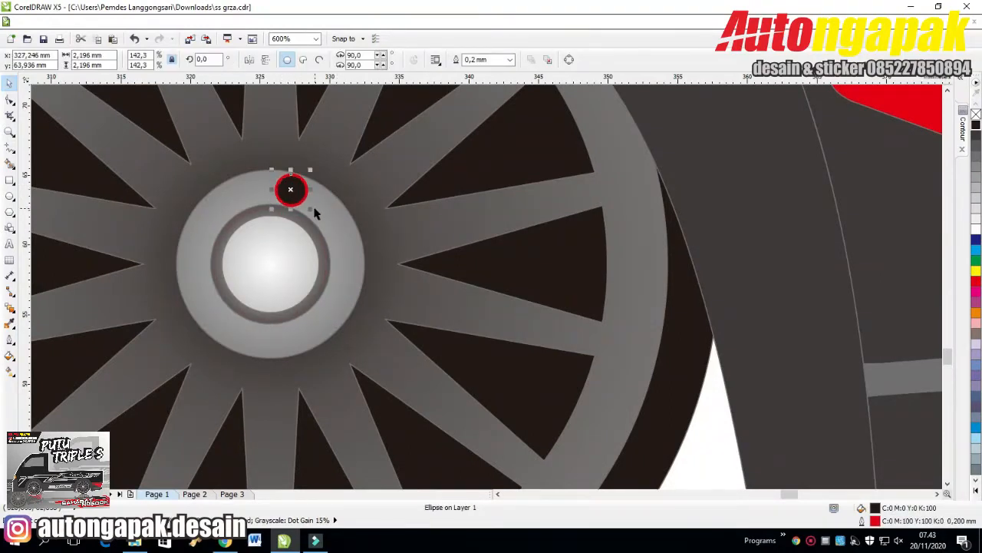
pyautogui.press('Up')
pyautogui.click(509, 59)
pyautogui.click(483, 68)
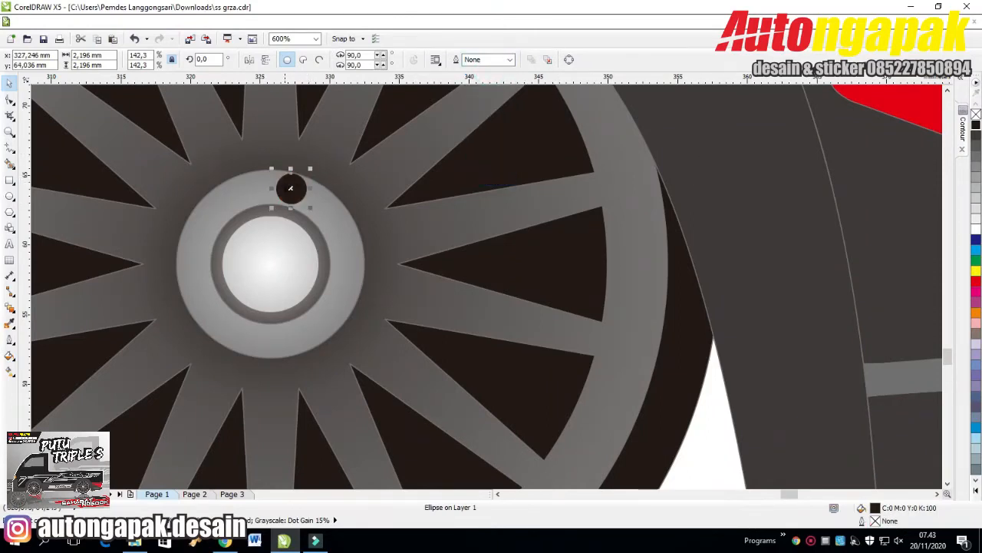
# - Copy the bolt-hole circle to the left, lower and right parts of the rear hub's outer ring
pyautogui.rightClick(192, 265)
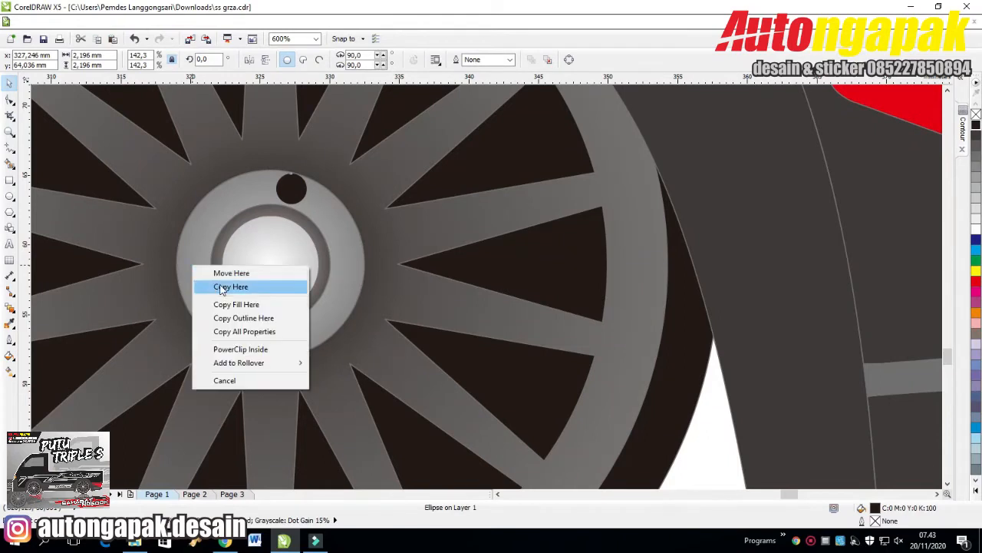
pyautogui.click(223, 285)
pyautogui.moveTo(192, 265); pyautogui.dragTo(263, 329)
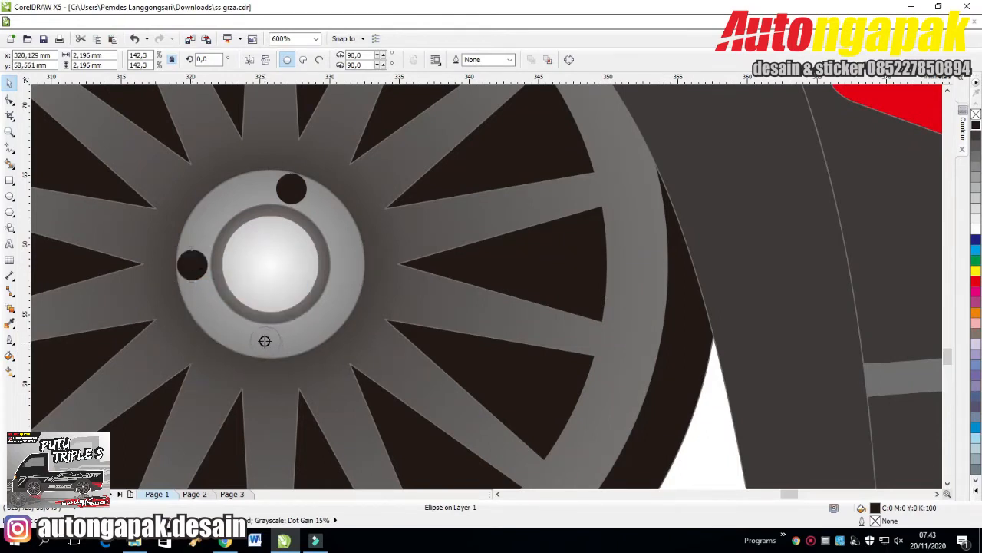
pyautogui.rightClick(264, 341)
pyautogui.click(288, 362)
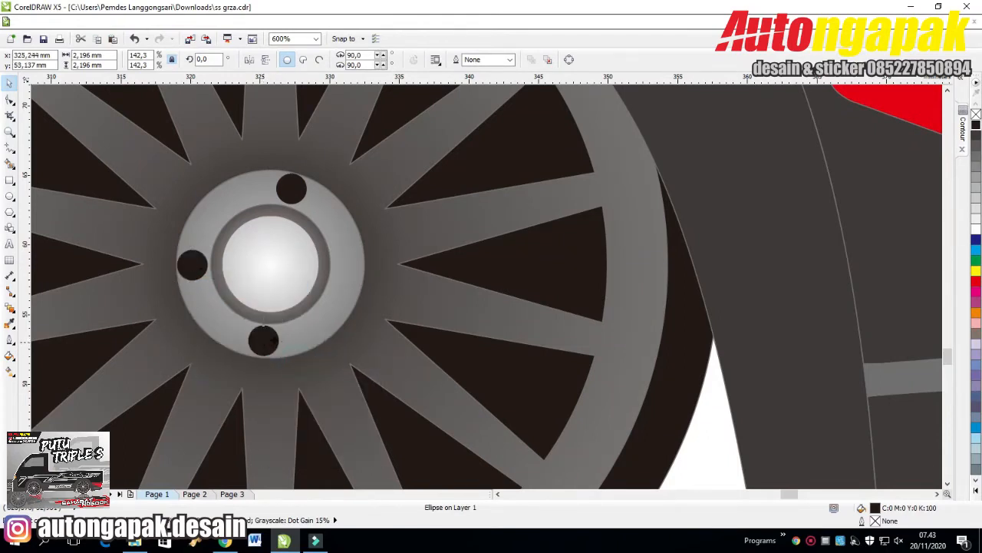
pyautogui.rightClick(346, 282)
pyautogui.click(376, 301)
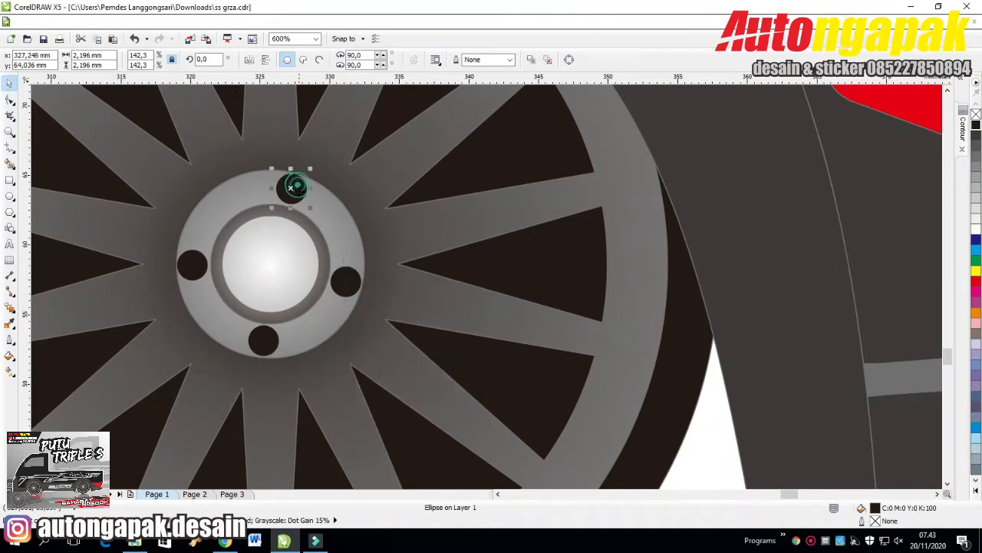
# - Move the upper bolt hole to the middle above the rear hub cap and nudge it up 0.2 mm
pyautogui.moveTo(294, 188); pyautogui.dragTo(269, 188)
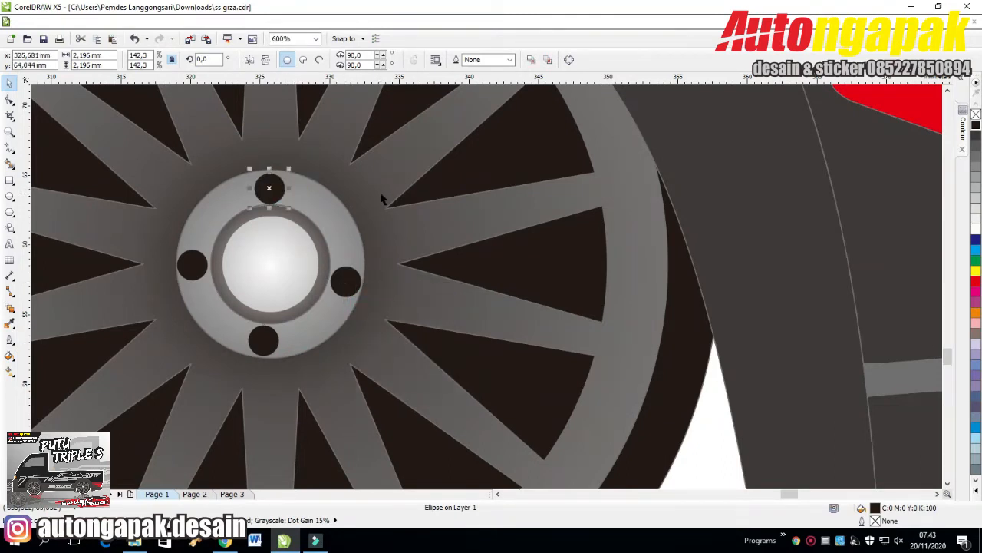
pyautogui.press('Up')
pyautogui.press('Up')
pyautogui.click(452, 285)
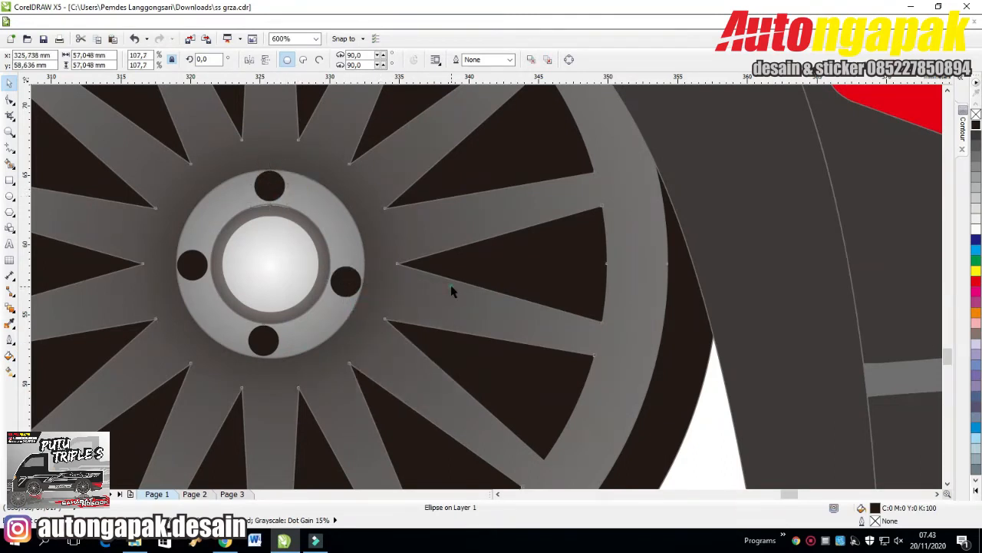
# - Nudge the rear hub's upper bolt hole rightward in small increments to X 326.481 mm
pyautogui.scroll(-3, 451, 284)
pyautogui.click(544, 421)
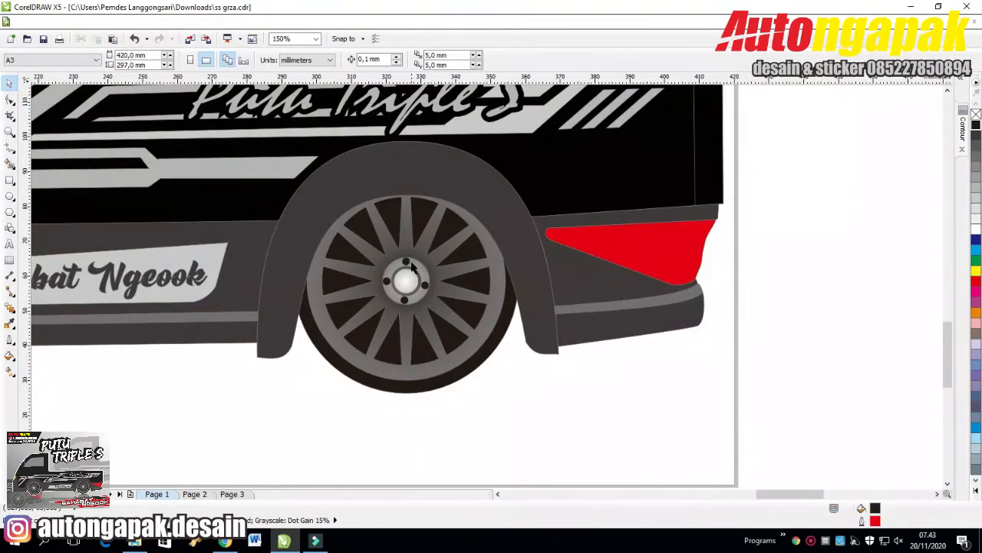
pyautogui.click(408, 262)
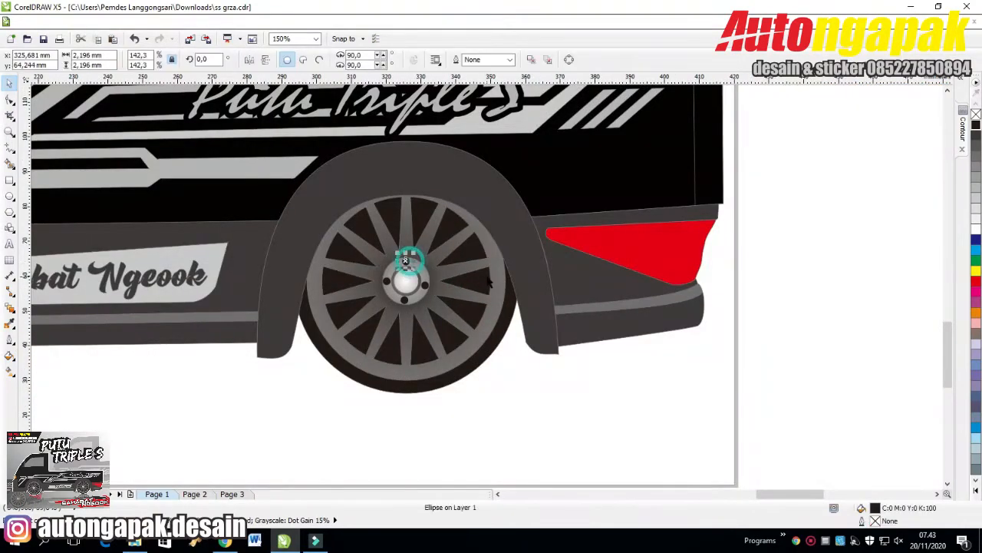
pyautogui.click(484, 414)
pyautogui.click(409, 262)
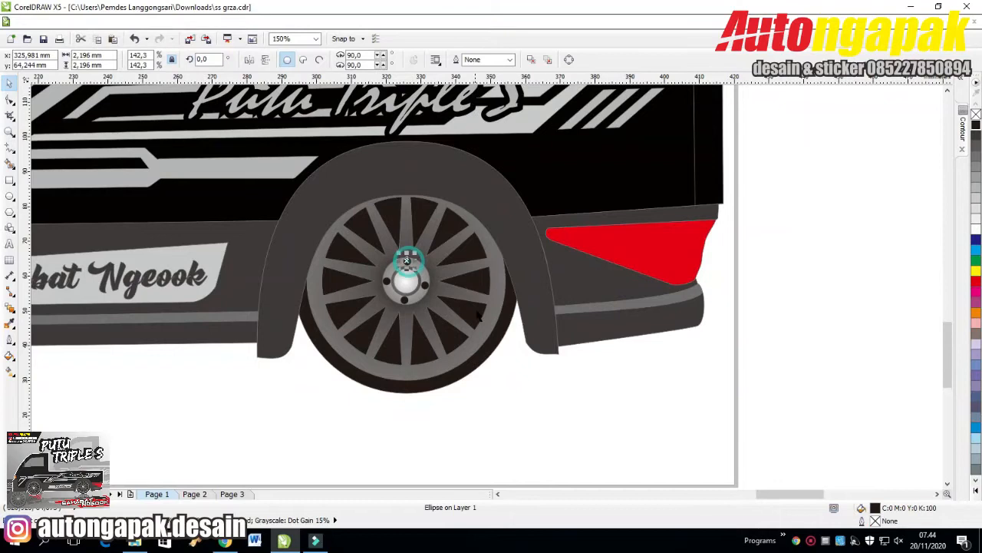
pyautogui.click(518, 420)
pyautogui.click(404, 261)
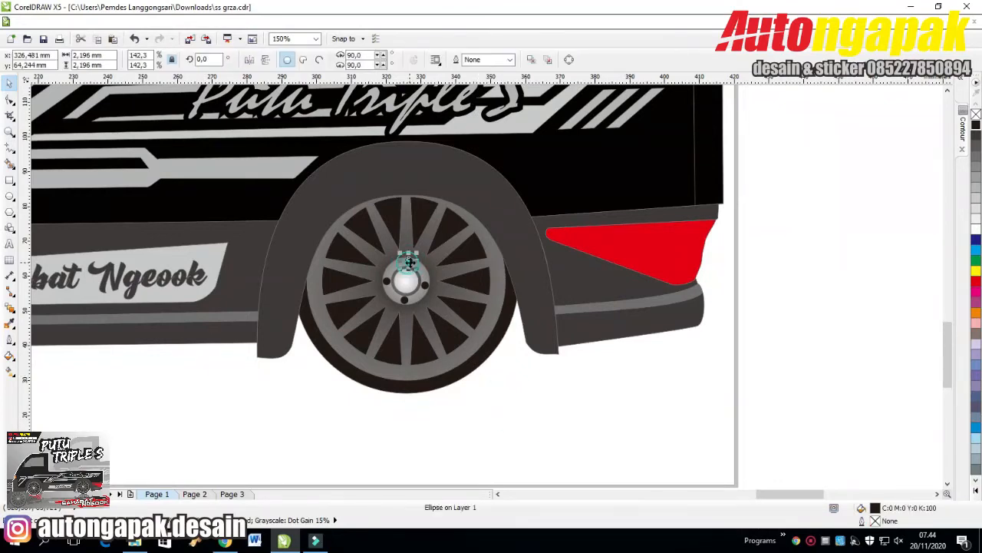
pyautogui.click(528, 434)
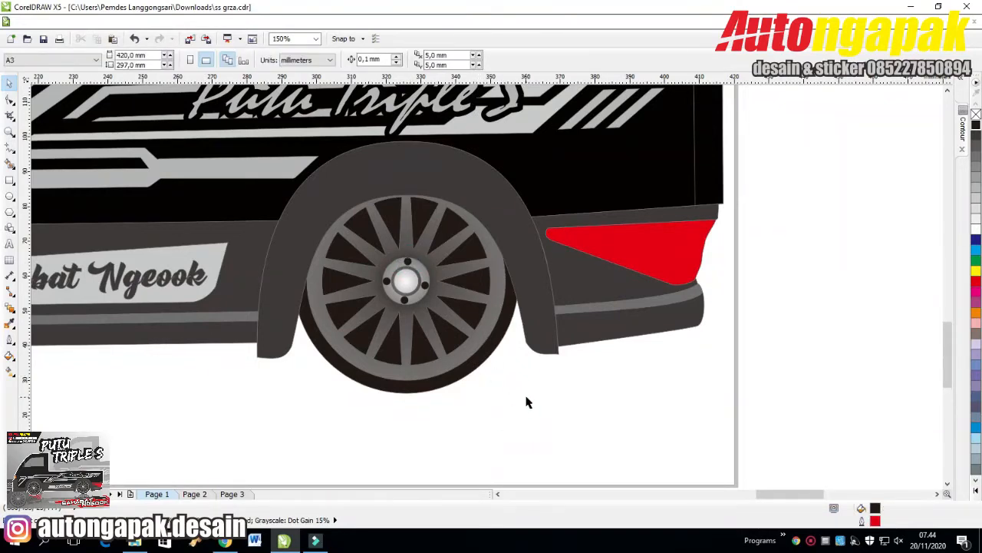
pyautogui.click(404, 301)
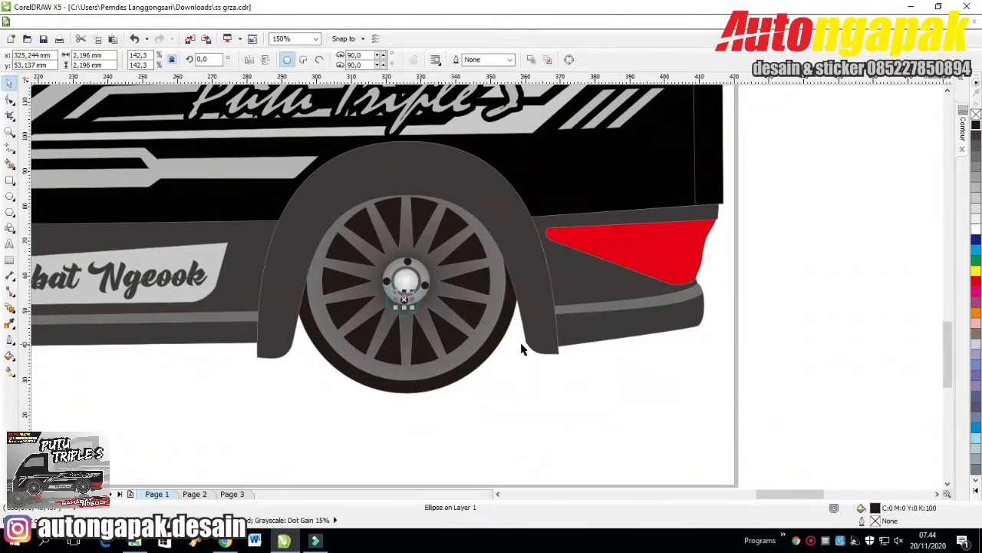
pyautogui.click(553, 432)
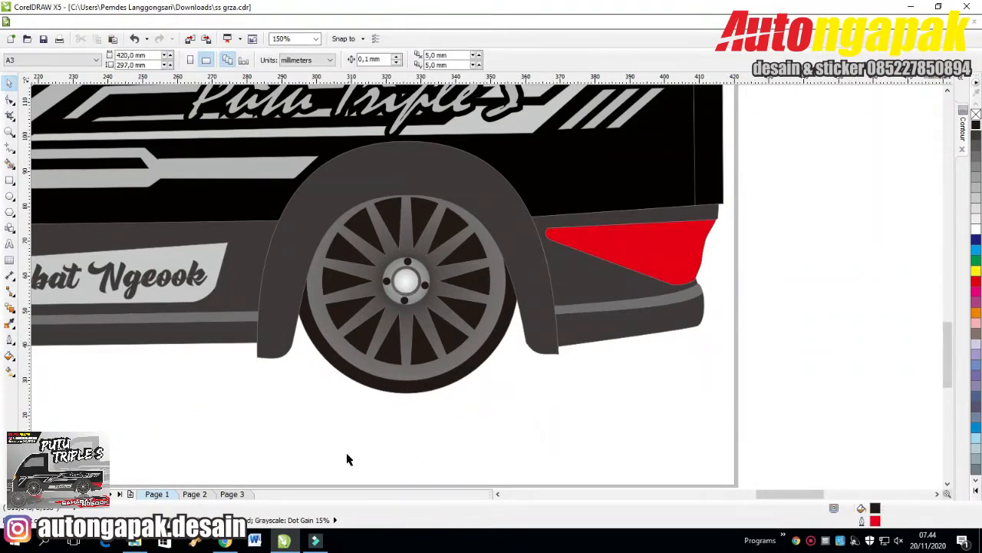
# - Group the seven objects of the rear hub, including its rings, cap and bolt holes
pyautogui.moveTo(341, 451); pyautogui.dragTo(453, 245)
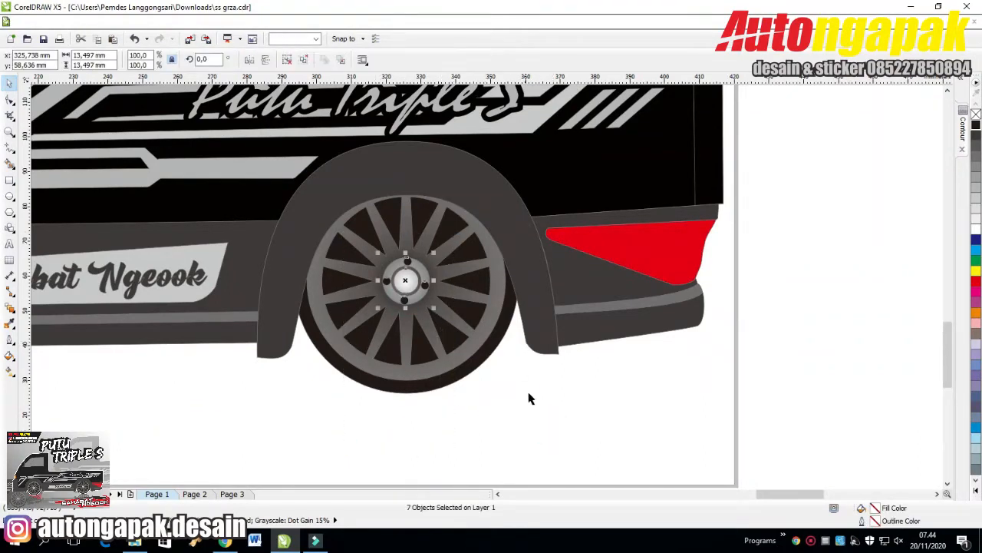
pyautogui.click(526, 415)
pyautogui.scroll(-2, 524, 419)
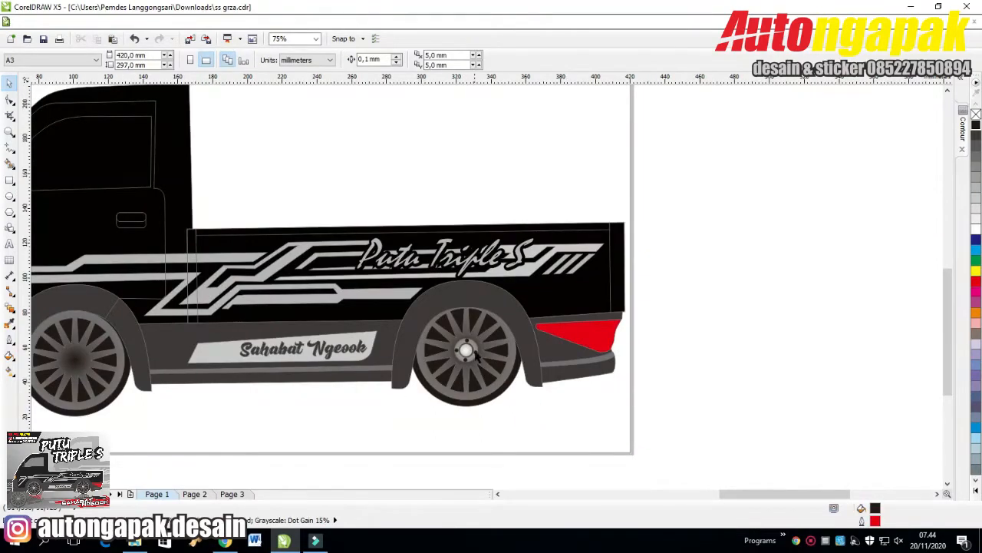
# - Copy the rear hub group and centre the copy horizontally and vertically on the front wheel
pyautogui.moveTo(476, 354); pyautogui.dragTo(158, 461)
pyautogui.click(287, 423)
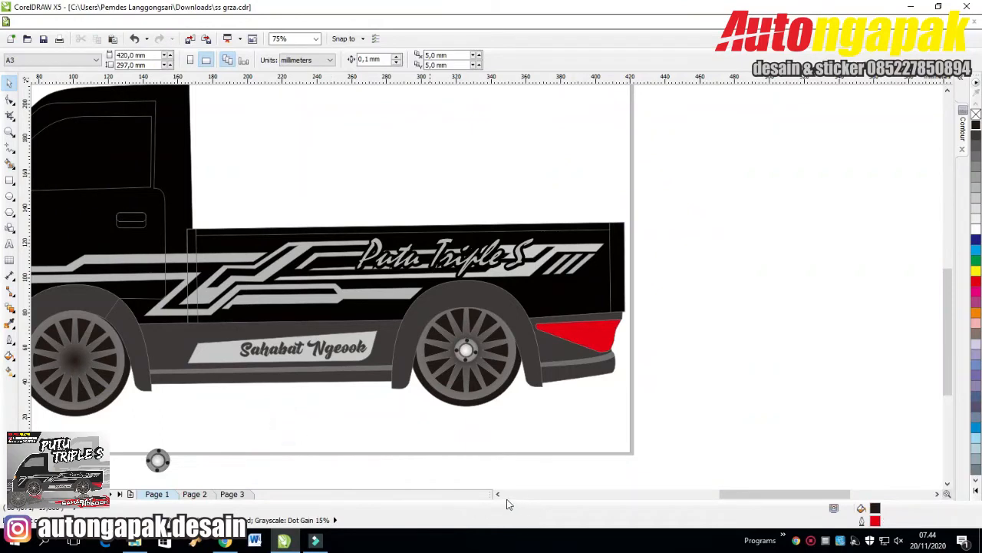
pyautogui.hscroll(-3, 507, 498)
pyautogui.click(340, 459)
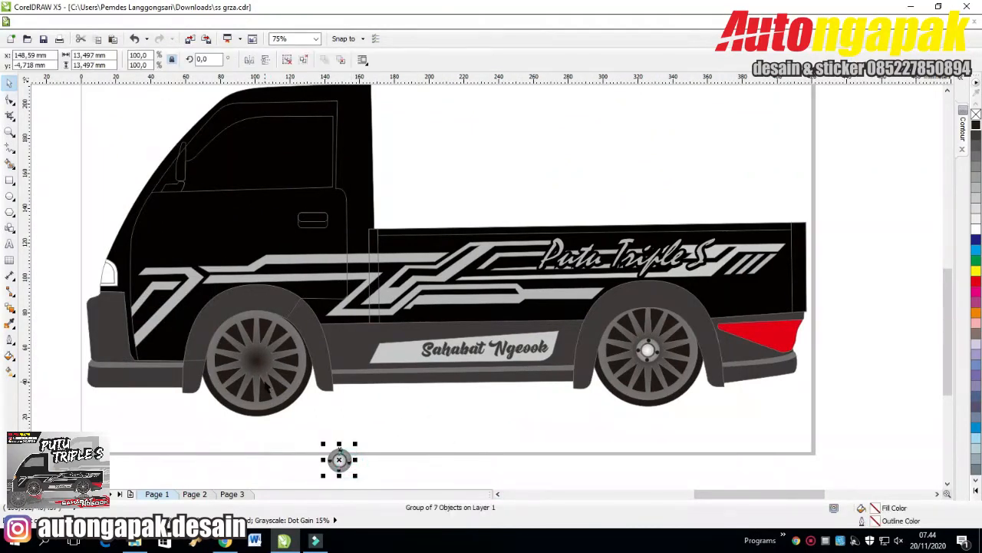
pyautogui.keyDown('shift'); pyautogui.click(263, 384); pyautogui.keyUp('shift')
pyautogui.press('c')
pyautogui.press('e')
pyautogui.click(442, 429)
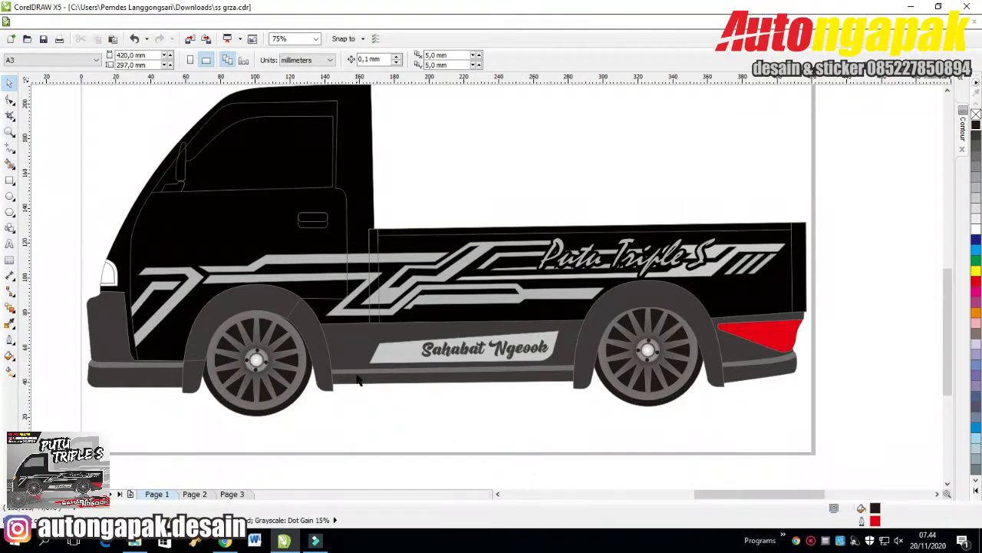
# - Fill the cab's side window with 80% black
pyautogui.click(275, 151)
pyautogui.click(482, 120)
pyautogui.click(316, 115)
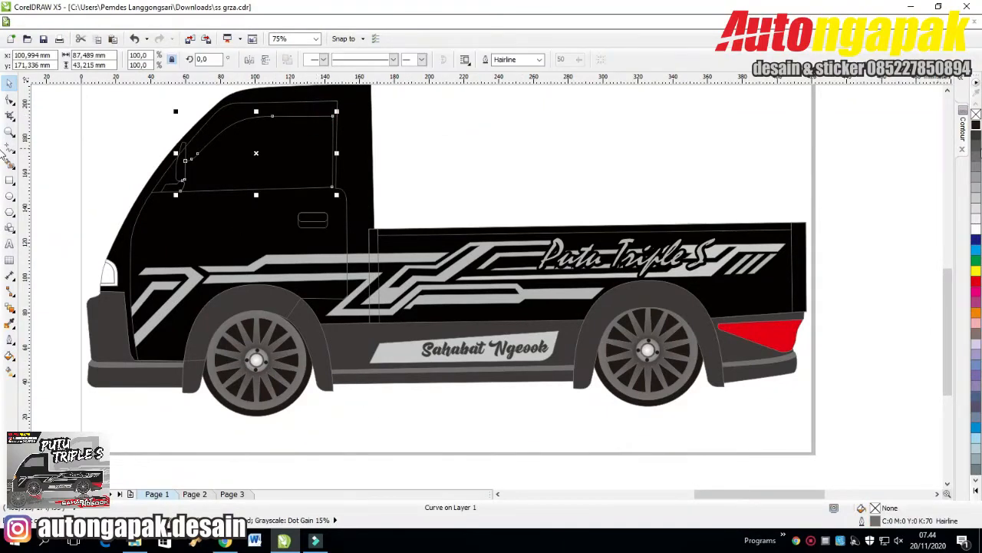
pyautogui.click(976, 155)
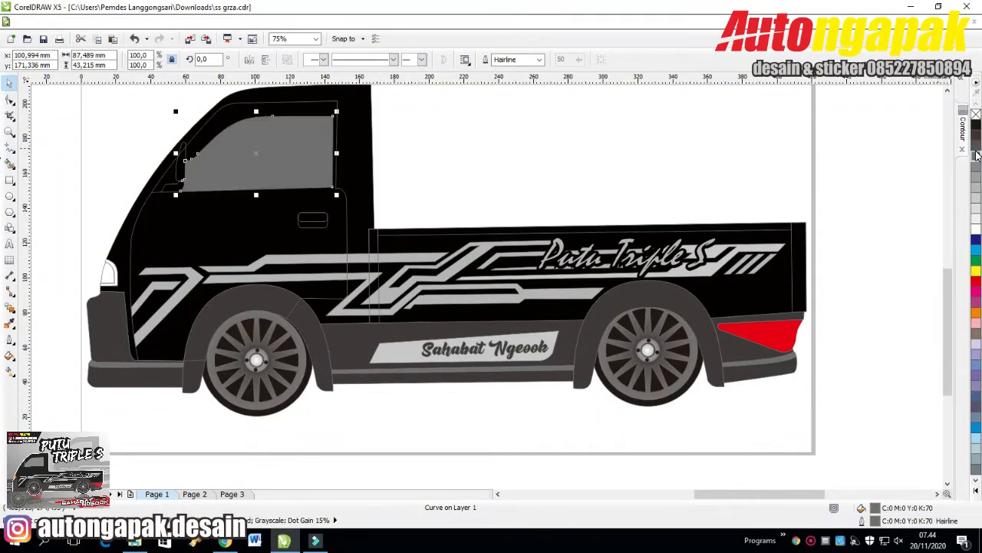
pyautogui.click(976, 145)
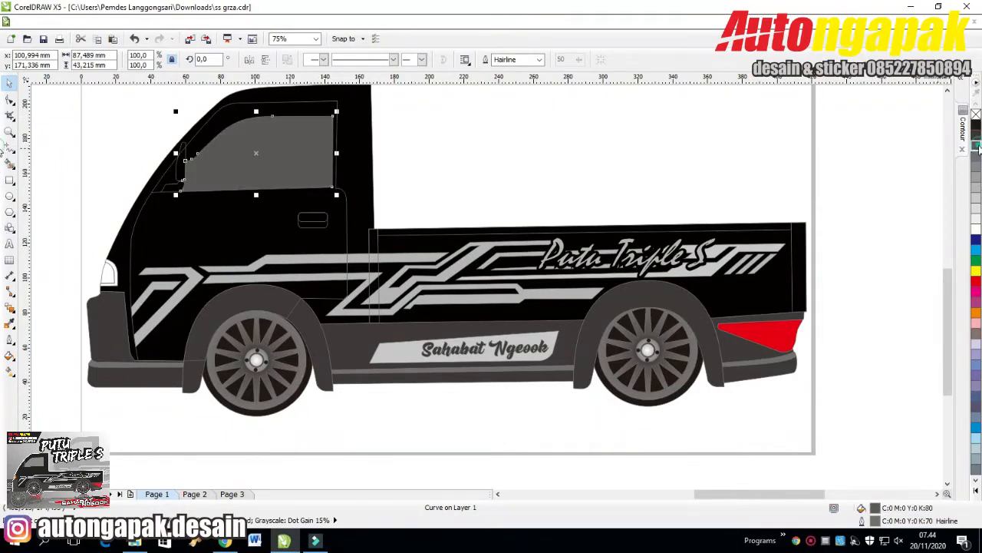
pyautogui.click(495, 165)
# - Fill the side mirror and its bracket with 90% black
pyautogui.click(184, 176)
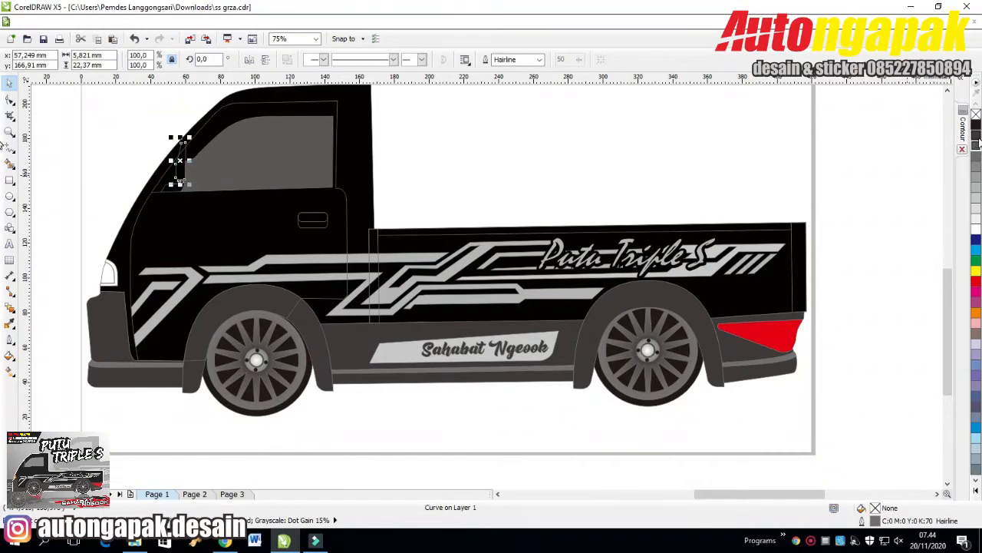
pyautogui.click(977, 137)
pyautogui.click(172, 186)
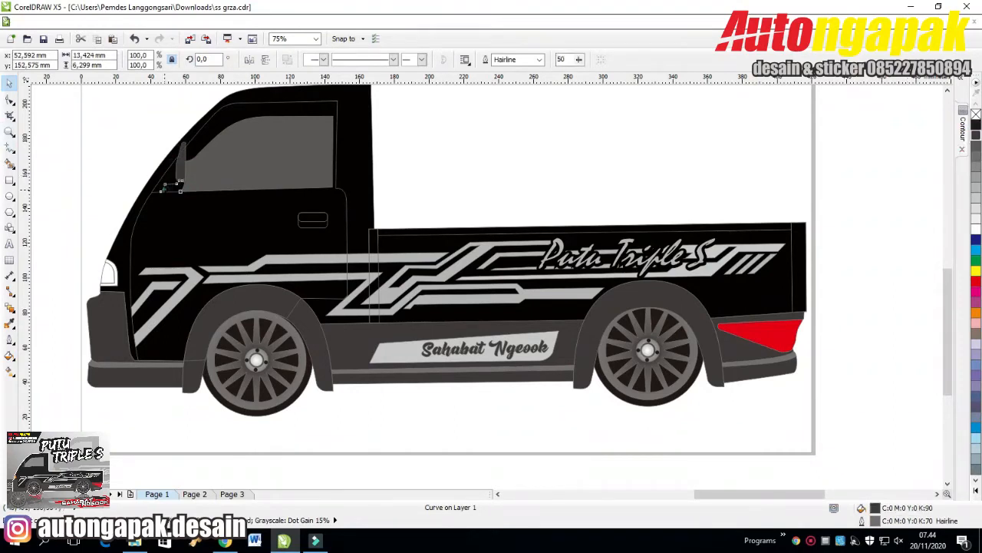
pyautogui.click(485, 156)
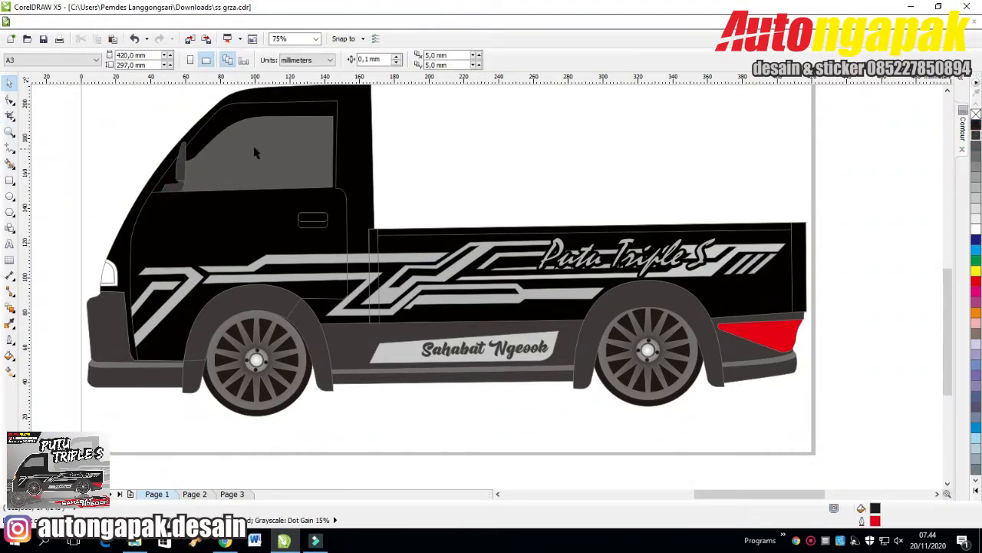
# - Lighten the cab side window's fill to 60% black
pyautogui.click(248, 145)
pyautogui.click(516, 120)
pyautogui.click(289, 118)
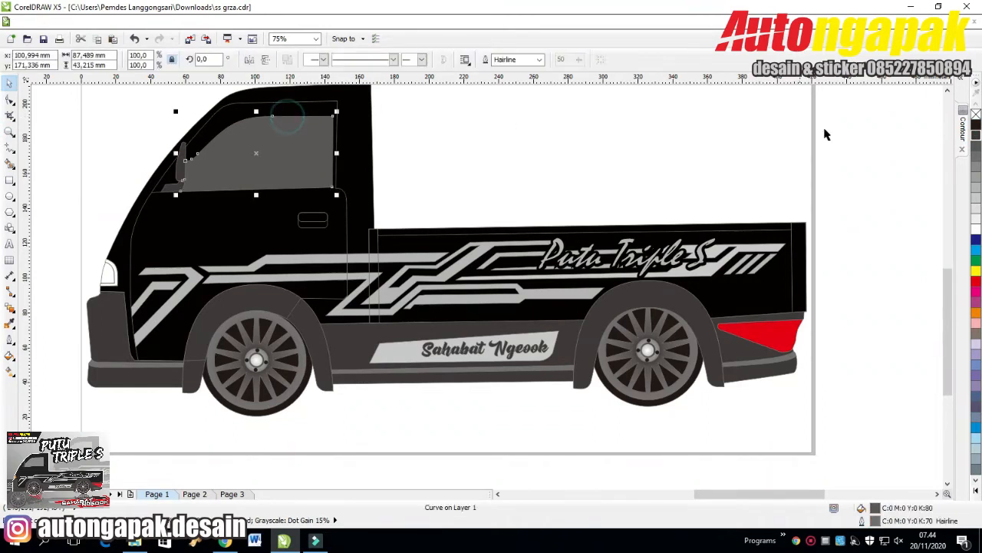
pyautogui.click(976, 157)
pyautogui.click(976, 167)
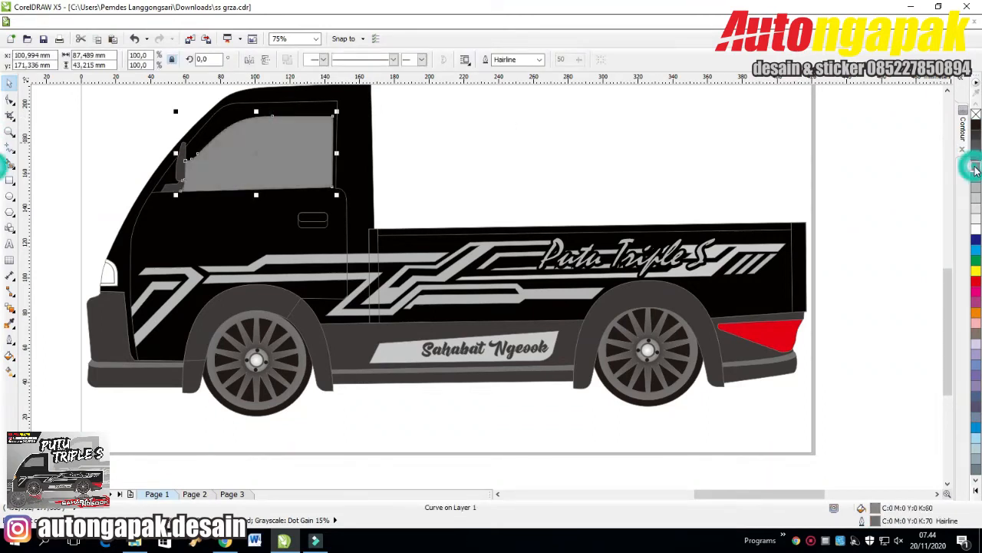
pyautogui.click(506, 169)
pyautogui.click(307, 147)
pyautogui.click(537, 147)
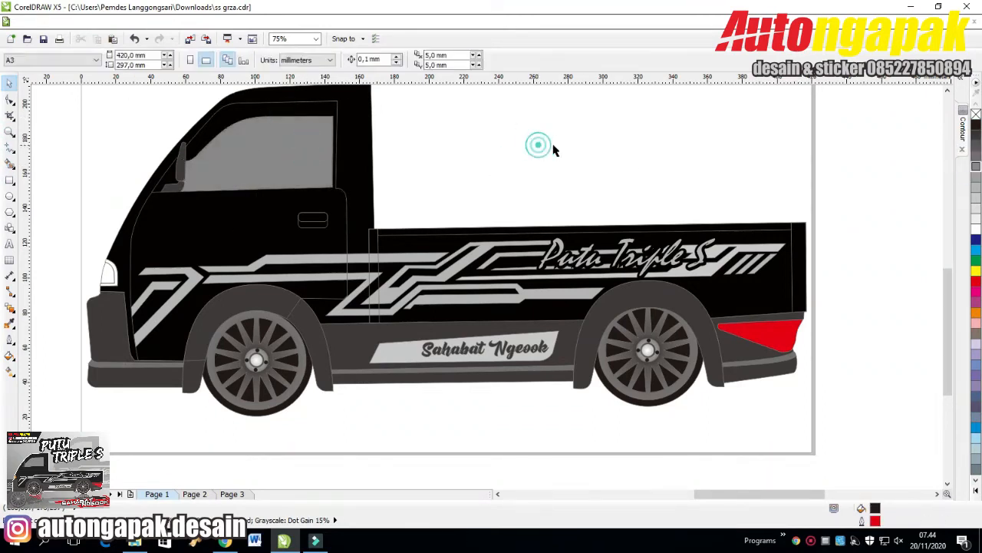
# - Fill the inner lens of the front headlight with orange
pyautogui.click(108, 278)
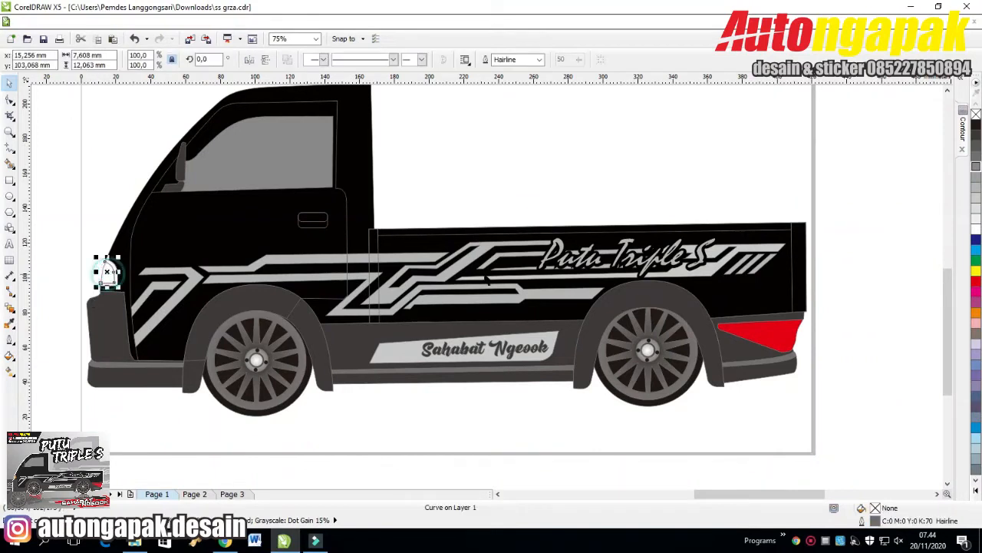
pyautogui.click(978, 304)
pyautogui.click(218, 432)
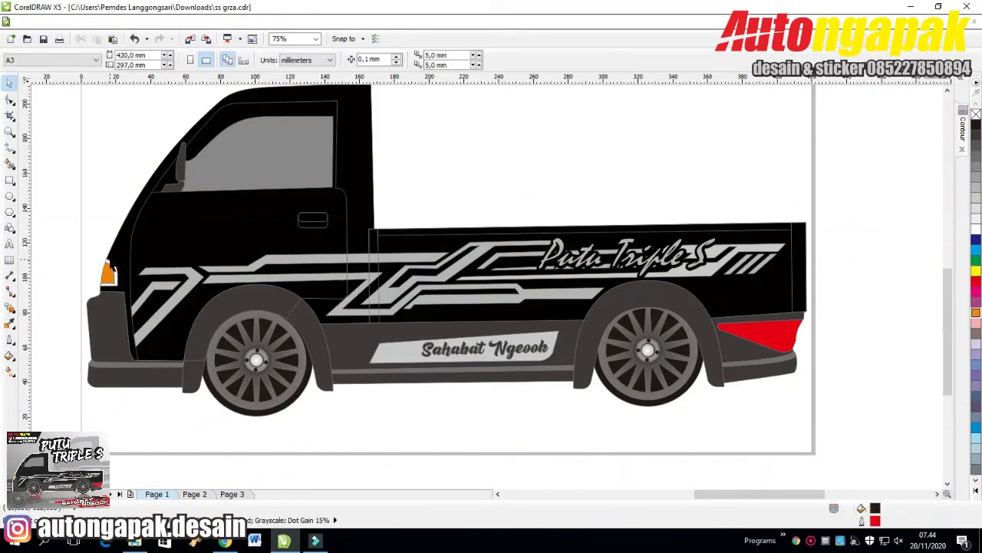
pyautogui.click(109, 270)
pyautogui.click(976, 190)
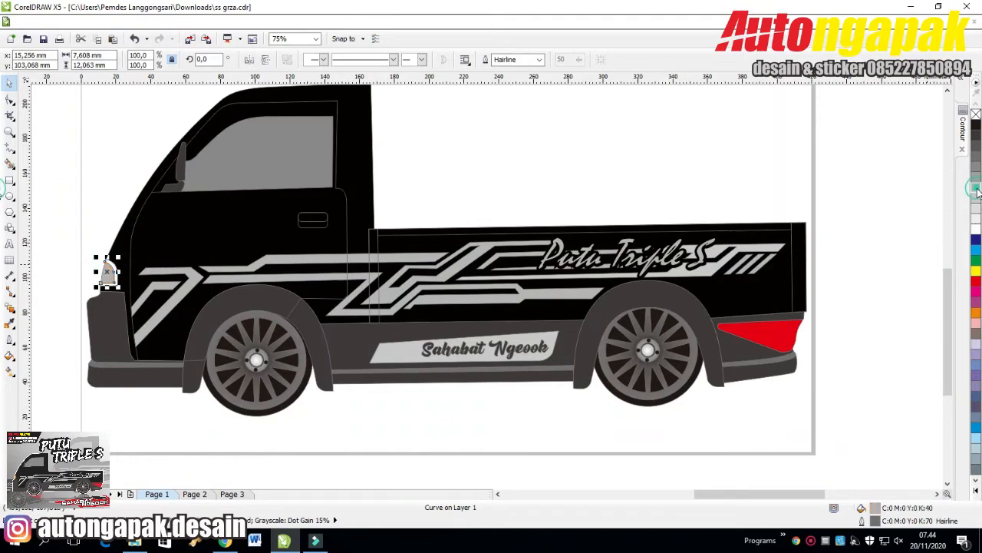
pyautogui.click(126, 178)
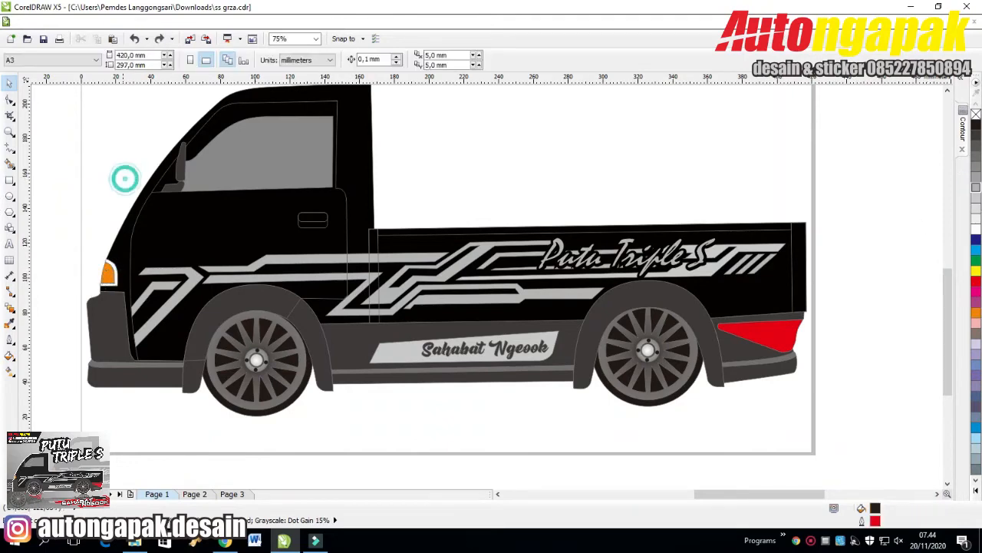
# - Fill the frame around the headlight's orange lens with 60% black
pyautogui.click(99, 267)
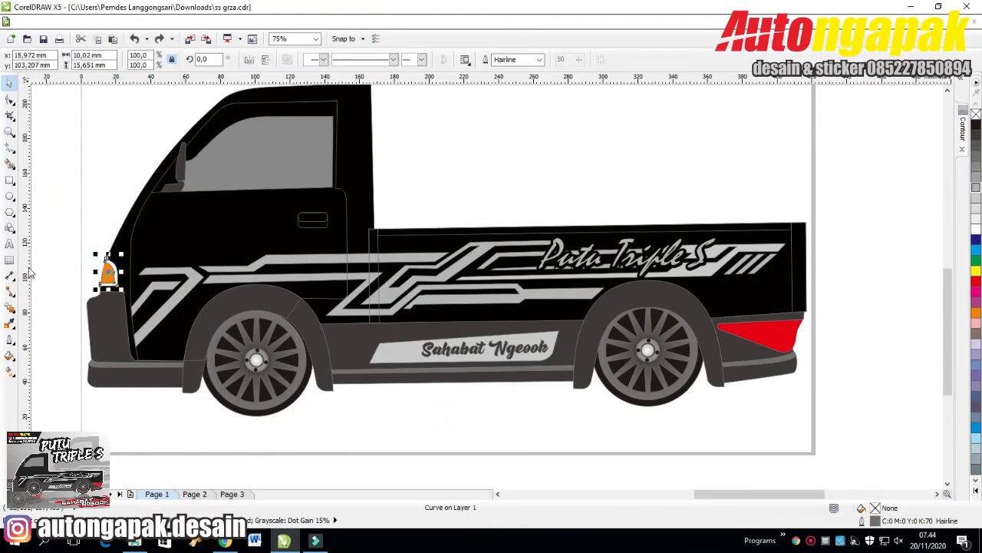
pyautogui.scroll(4, 64, 271)
pyautogui.click(976, 166)
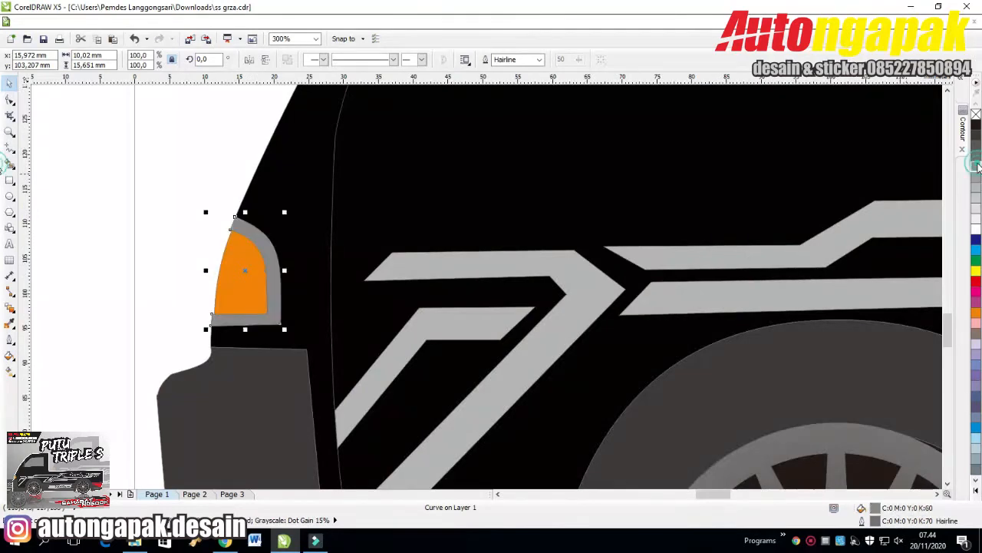
pyautogui.click(106, 222)
pyautogui.scroll(-3, 108, 223)
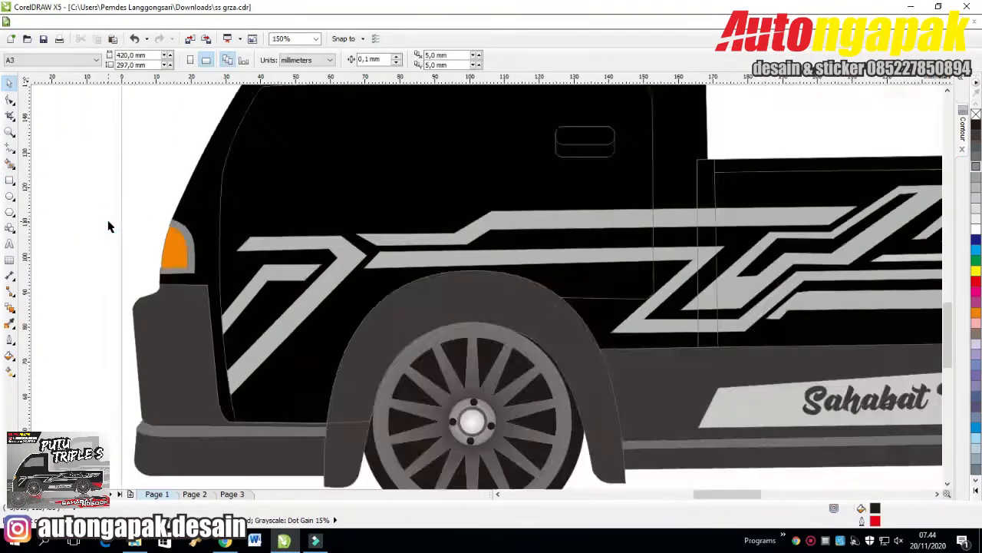
# - Select all parts of the coloured truck drawing and group them into one object
pyautogui.click(322, 356)
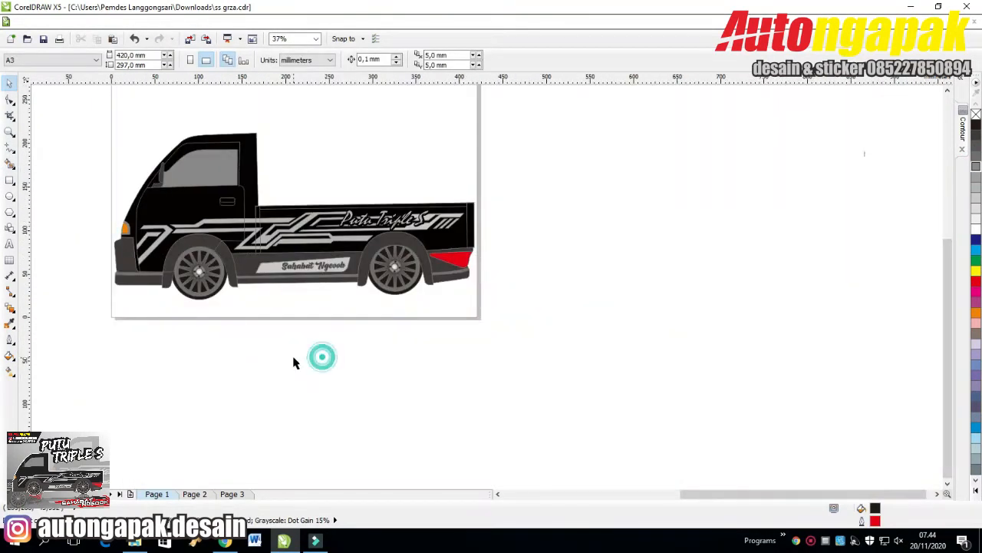
pyautogui.click(497, 493)
pyautogui.click(764, 348)
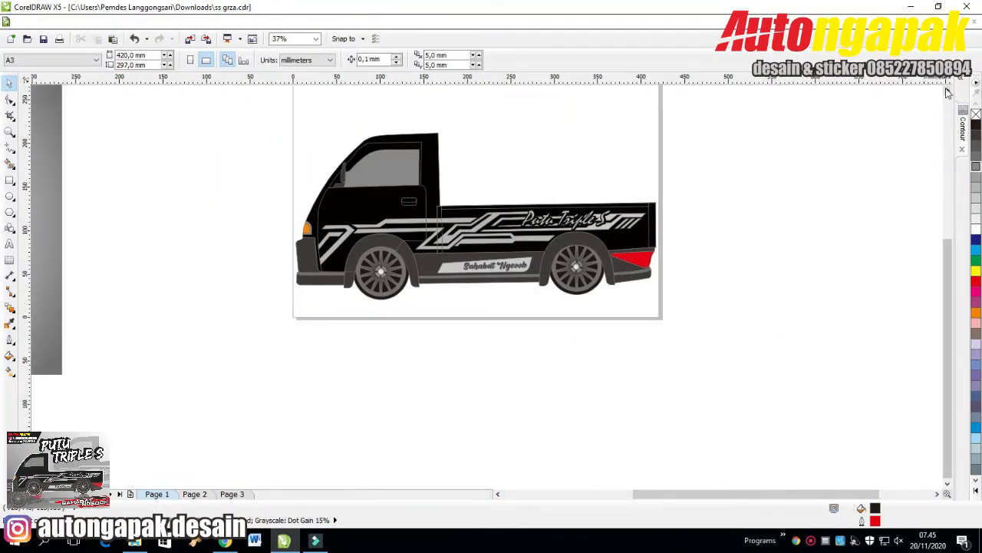
pyautogui.click(702, 346)
pyautogui.moveTo(728, 99); pyautogui.dragTo(195, 340)
pyautogui.hotkey('ctrl', 'g')
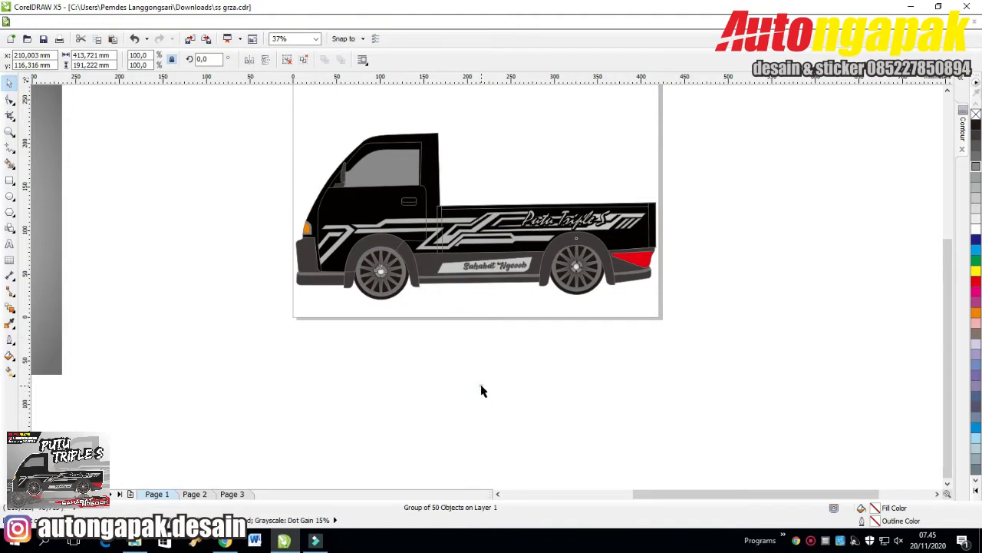
pyautogui.click(480, 391)
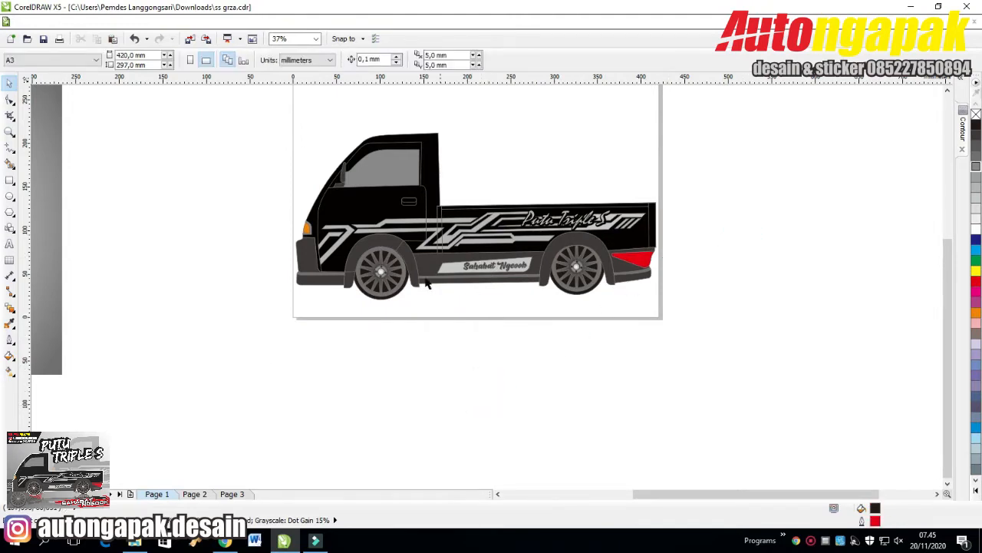
# - Move the grey radial-gradient rectangle over the truck and send it to the back as the background
pyautogui.moveTo(59, 307); pyautogui.dragTo(682, 265)
pyautogui.click(794, 248)
pyautogui.click(649, 258)
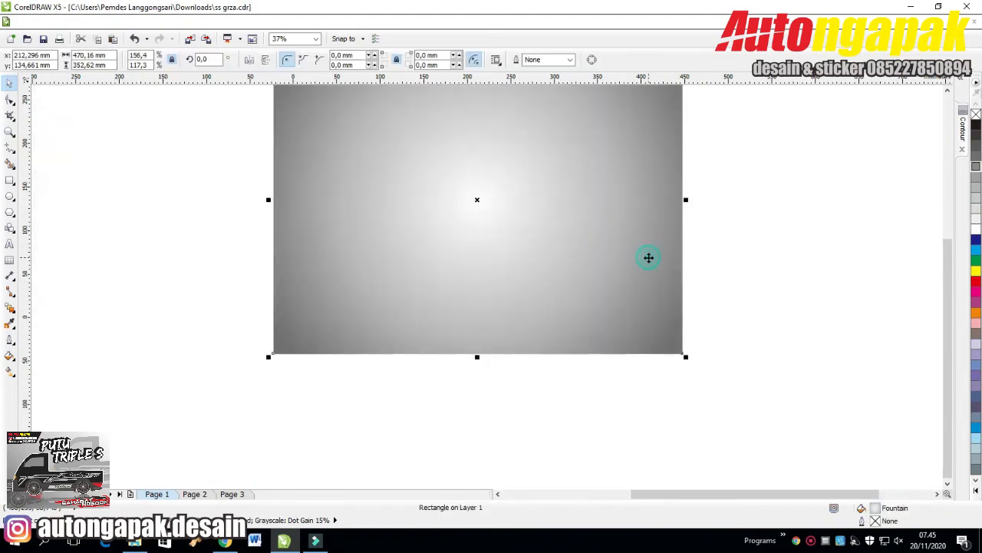
pyautogui.hotkey('shift', 'pagedown')
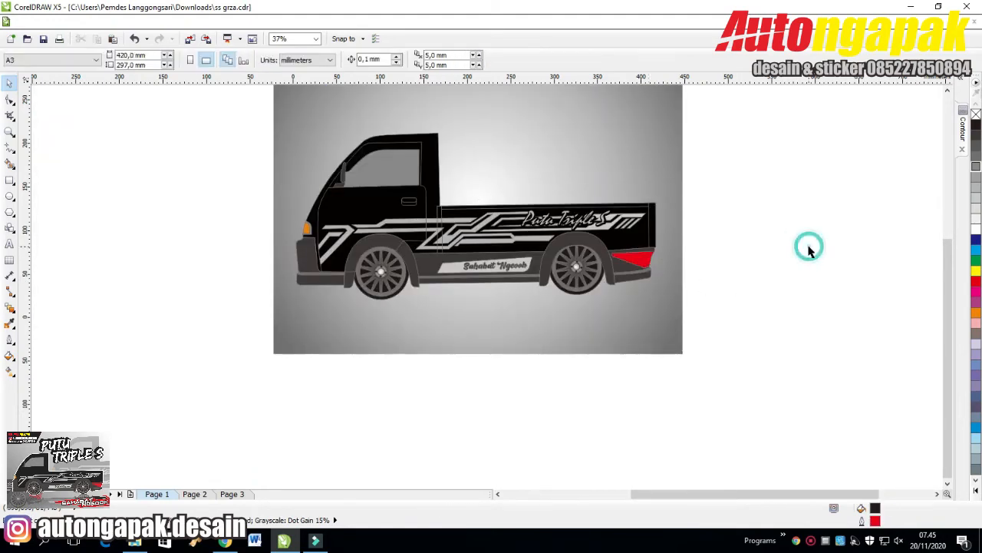
# - Change the background rectangle's fountain fill to Linear, running diagonally from grey at the lower left to white at the upper right
pyautogui.scroll(-1, 807, 245)
pyautogui.scroll(1, 767, 191)
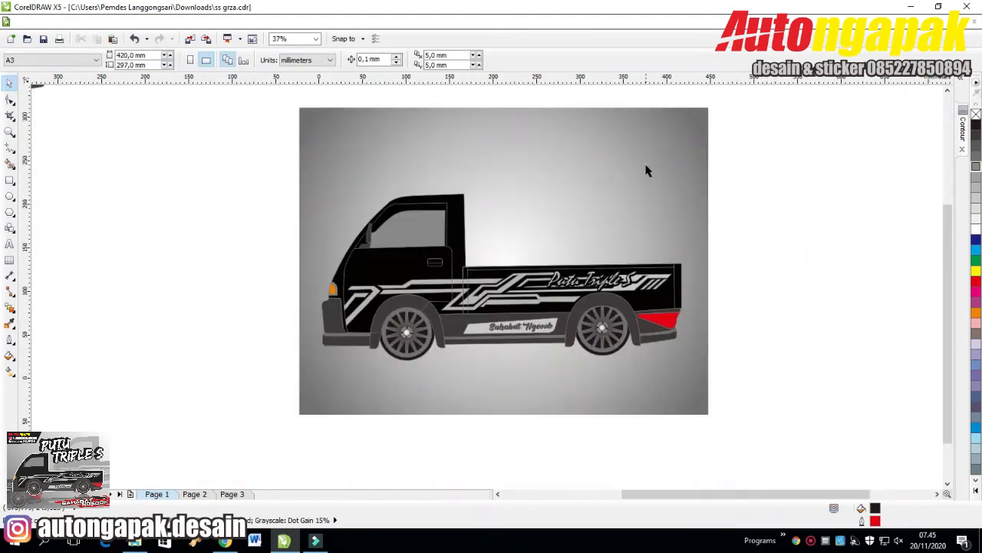
pyautogui.click(10, 356)
pyautogui.click(61, 365)
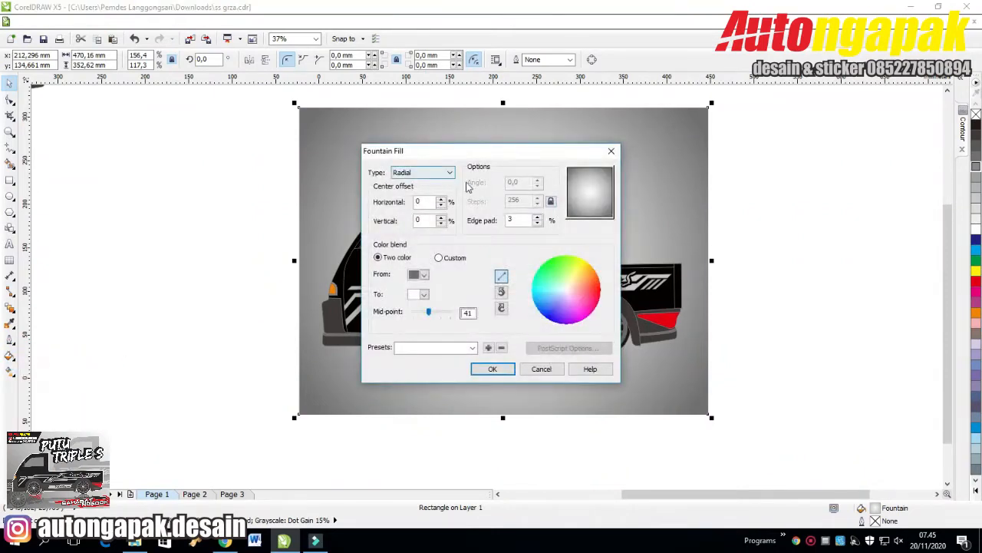
pyautogui.click(405, 172)
pyautogui.click(402, 183)
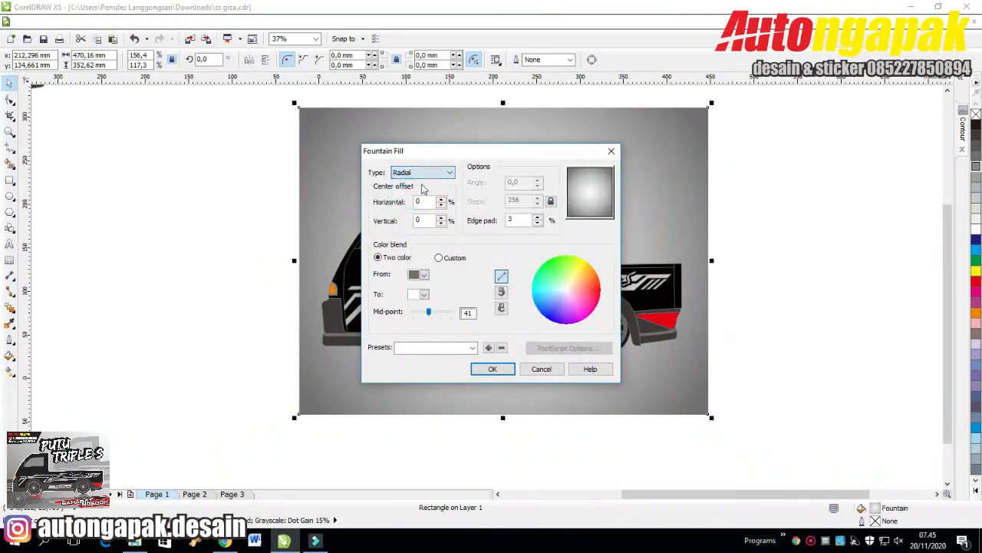
pyautogui.click(415, 172)
pyautogui.click(402, 184)
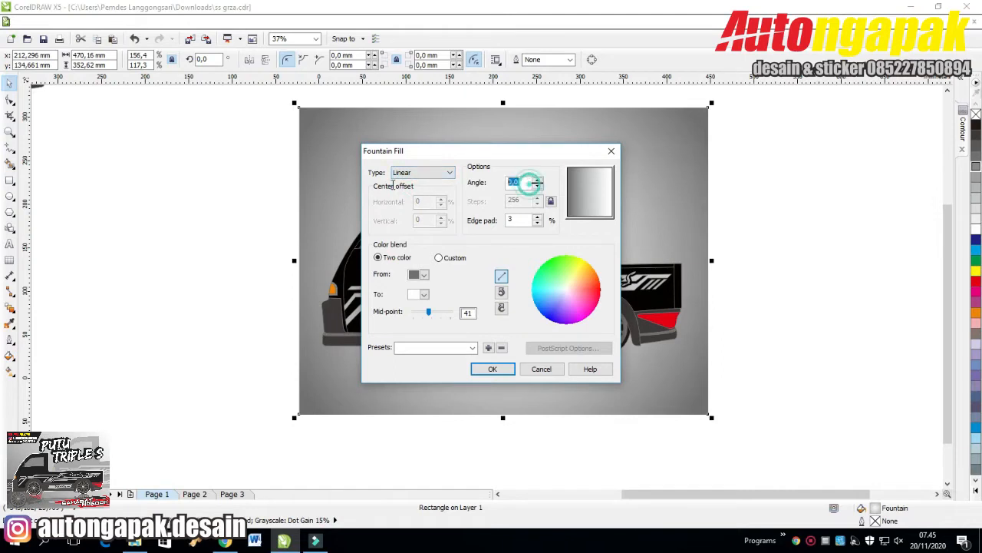
pyautogui.press('Return')
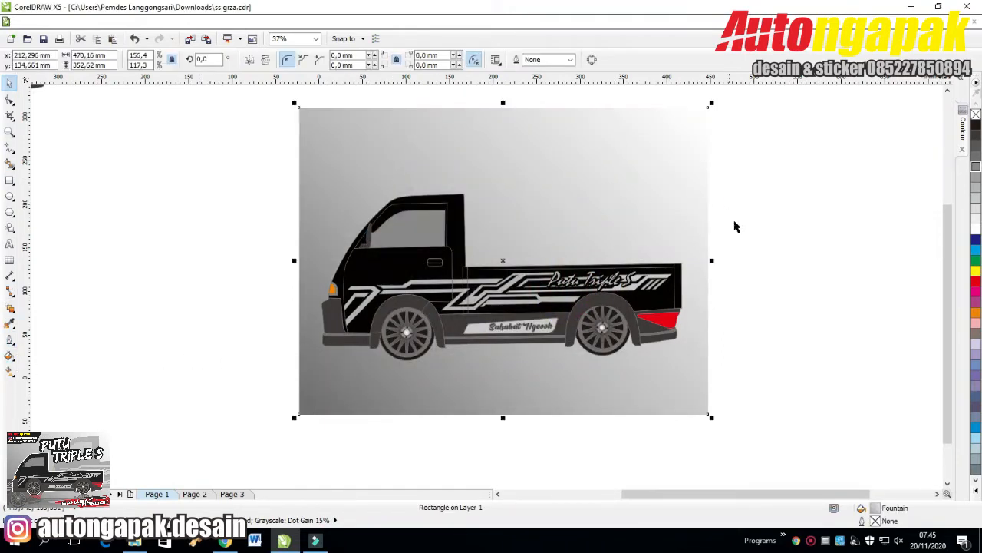
pyautogui.click(783, 193)
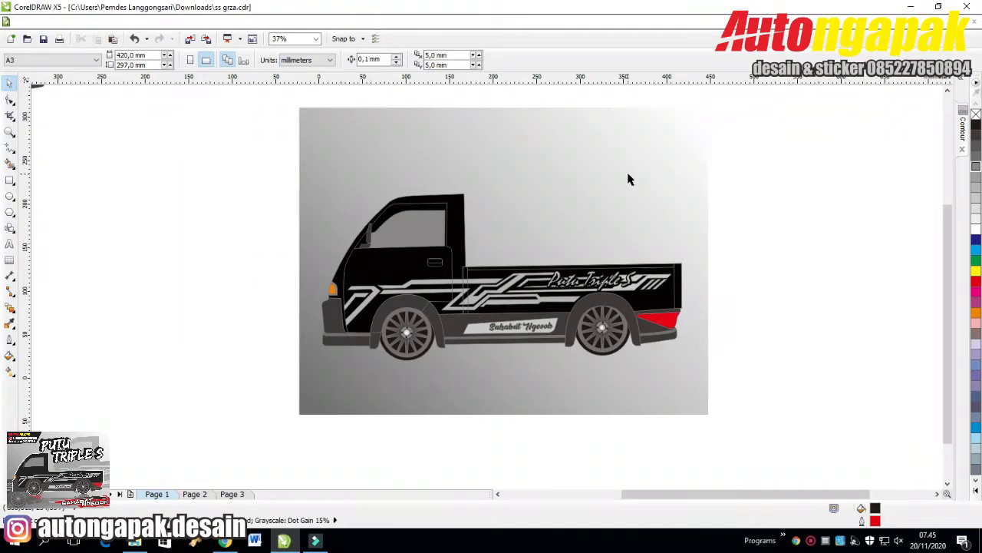
# - Place a copy of the truck group on the empty area left of the background, below the dark silhouette
pyautogui.click(492, 317)
pyautogui.click(791, 257)
pyautogui.scroll(-2, 790, 257)
pyautogui.click(618, 281)
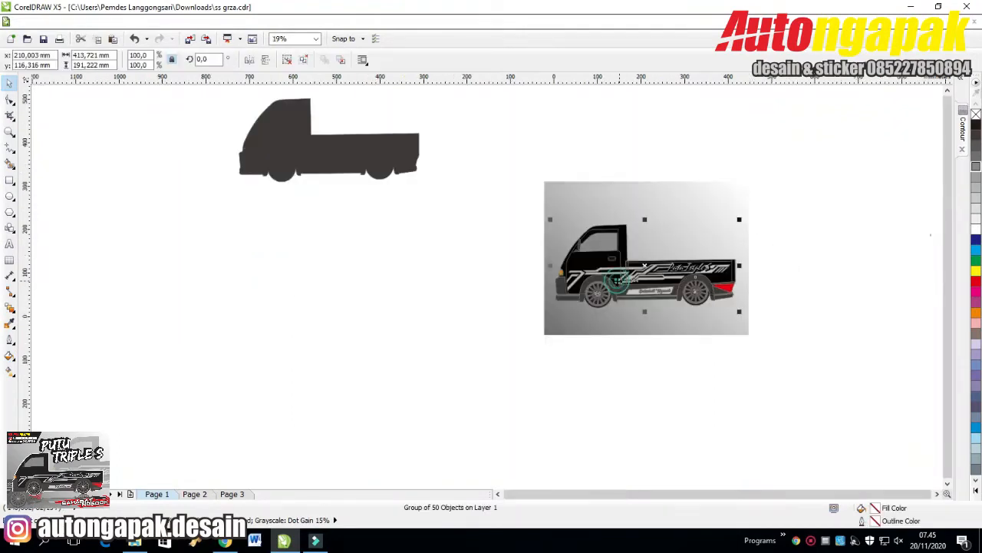
pyautogui.moveTo(618, 281); pyautogui.dragTo(342, 338)
pyautogui.click(388, 376)
pyautogui.click(585, 395)
pyautogui.click(305, 355)
pyautogui.click(363, 304)
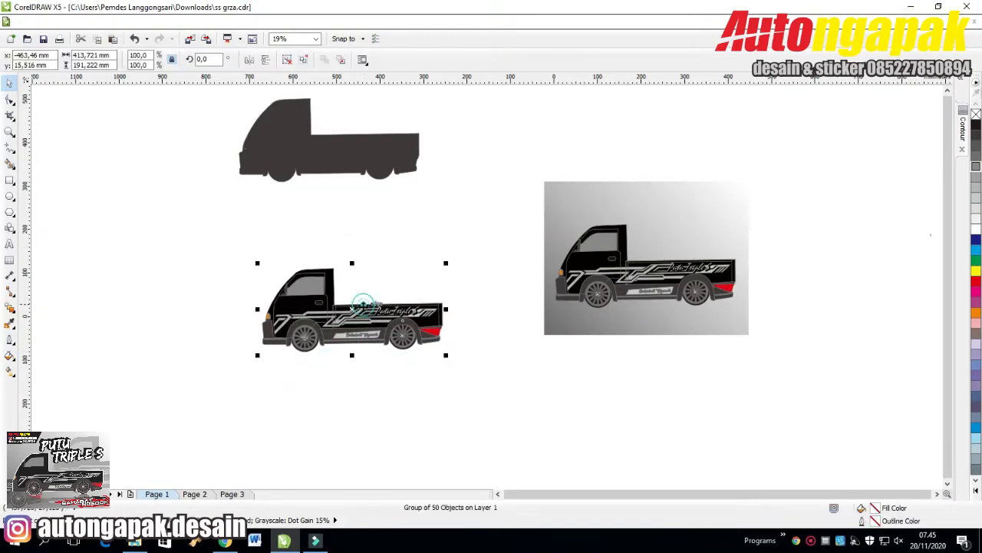
# - Convert the copied truck group to curves
pyautogui.rightClick(357, 326)
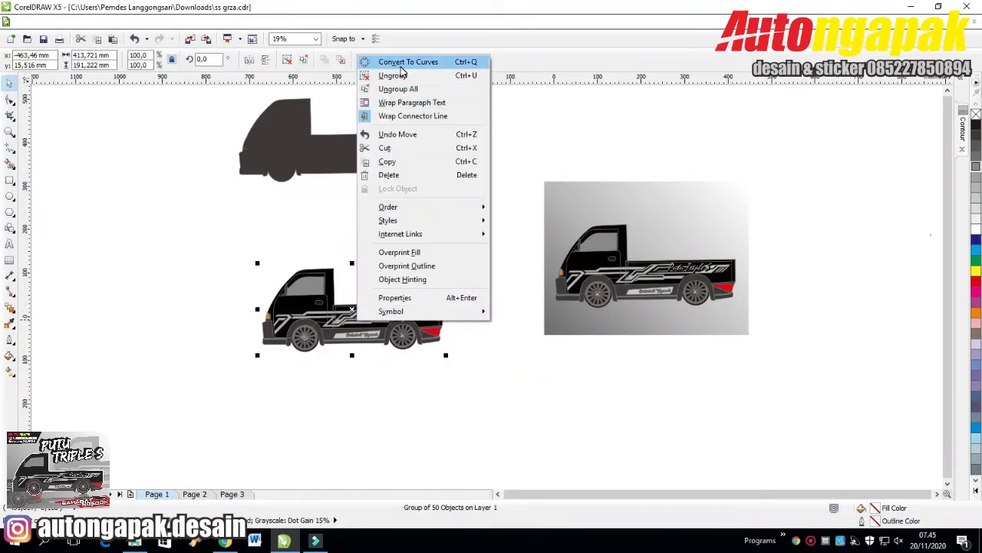
pyautogui.click(402, 62)
pyautogui.click(445, 238)
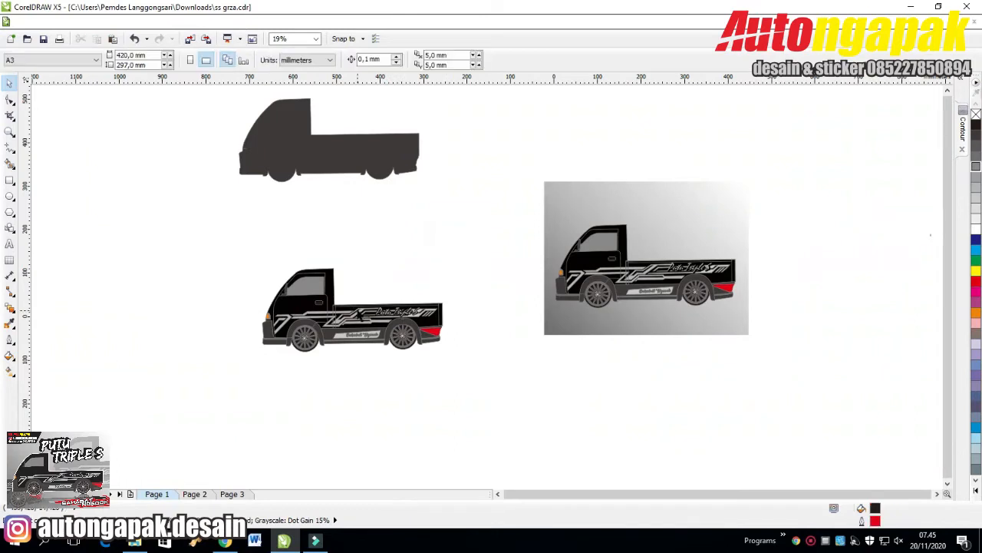
# - Convert the copied truck group to a 300 dpi RGB Color (24-bit) bitmap with anti-aliasing and a transparent background
pyautogui.scroll(2, 359, 314)
pyautogui.click(434, 232)
pyautogui.moveTo(118, 181); pyautogui.dragTo(576, 441)
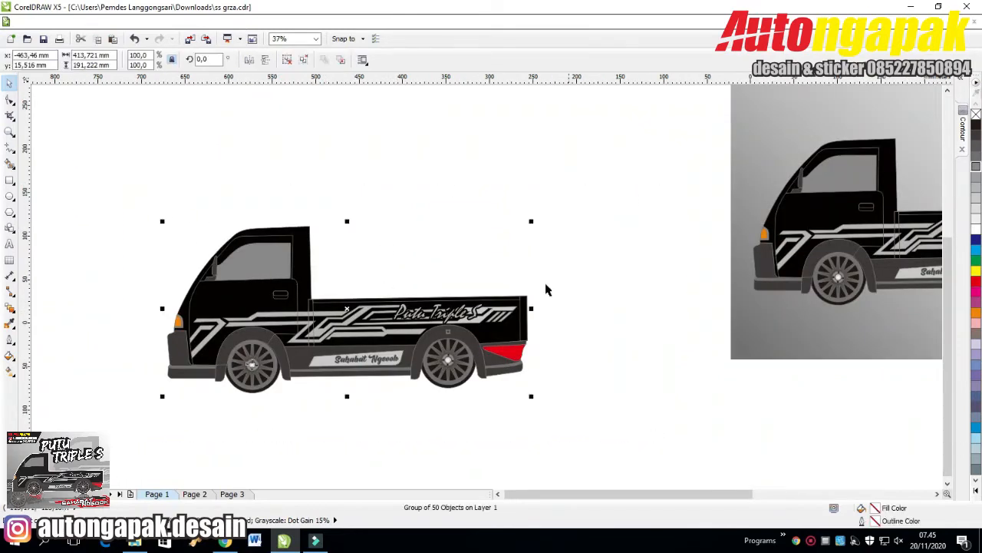
pyautogui.click(142, 22)
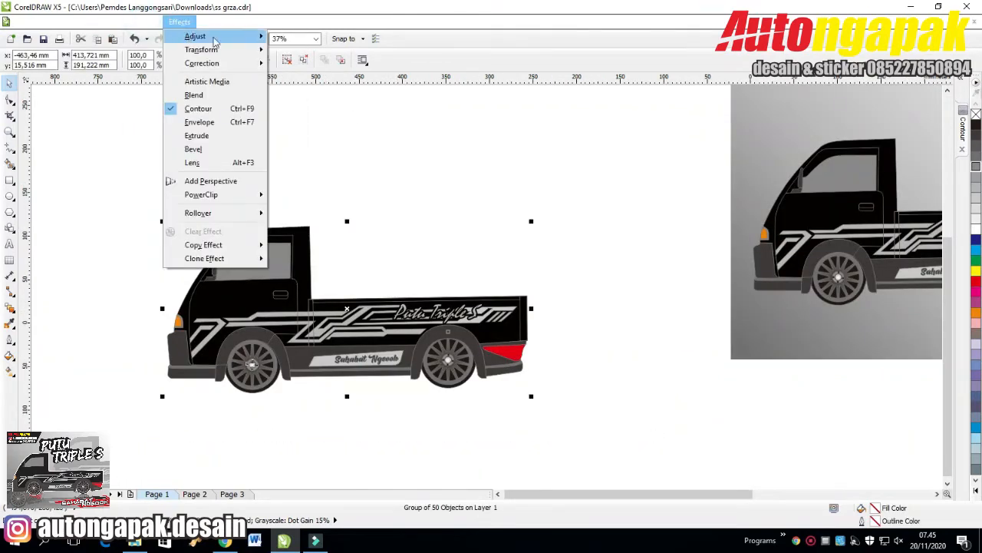
pyautogui.click(234, 36)
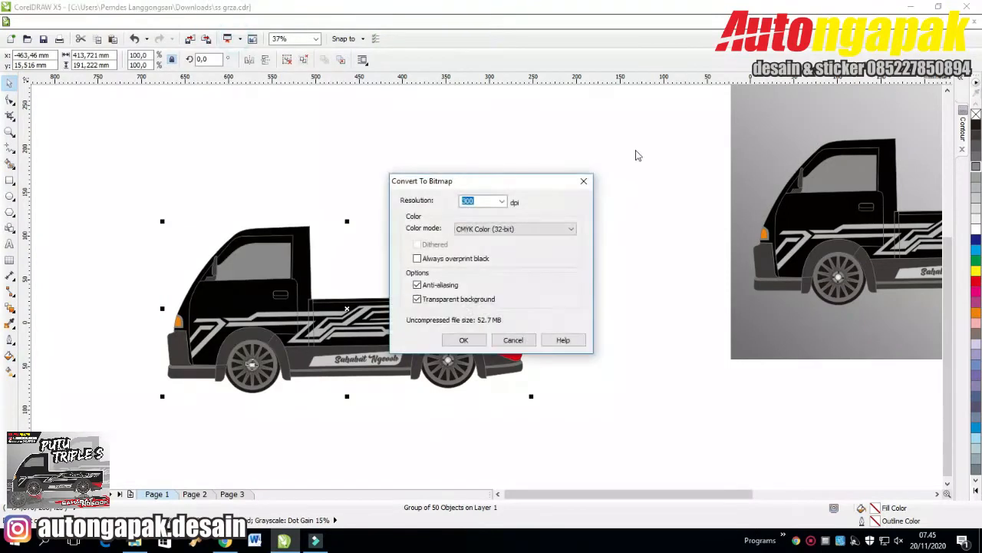
pyautogui.click(510, 230)
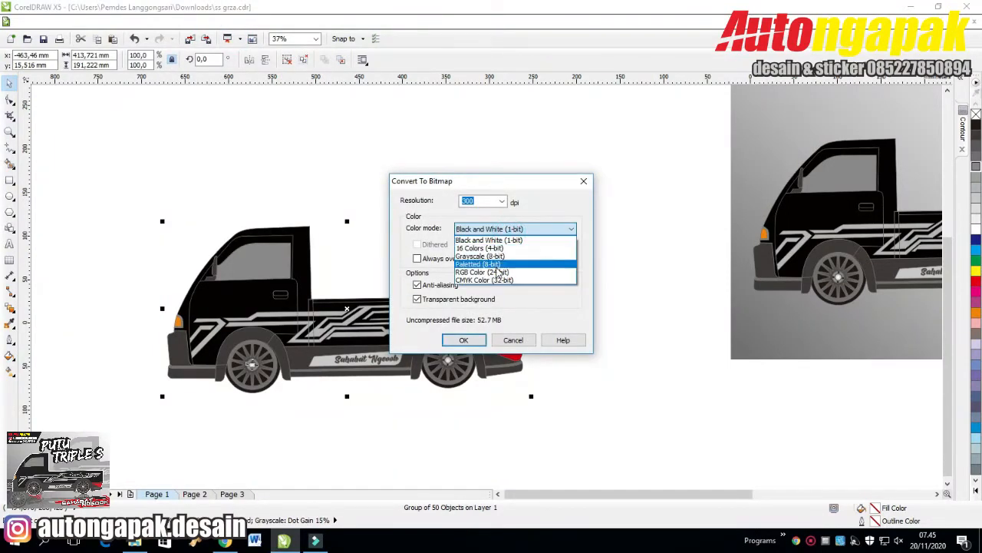
pyautogui.click(491, 271)
pyautogui.click(480, 344)
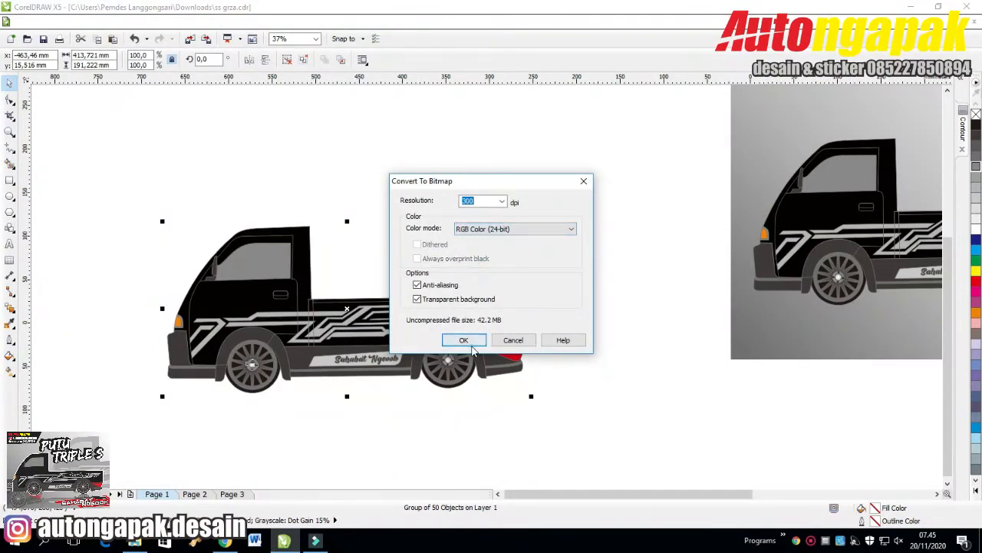
pyautogui.click(572, 270)
# - Enlarge the truck bitmap proportionally to about 162%, about 671 mm wide
pyautogui.scroll(-2, 548, 299)
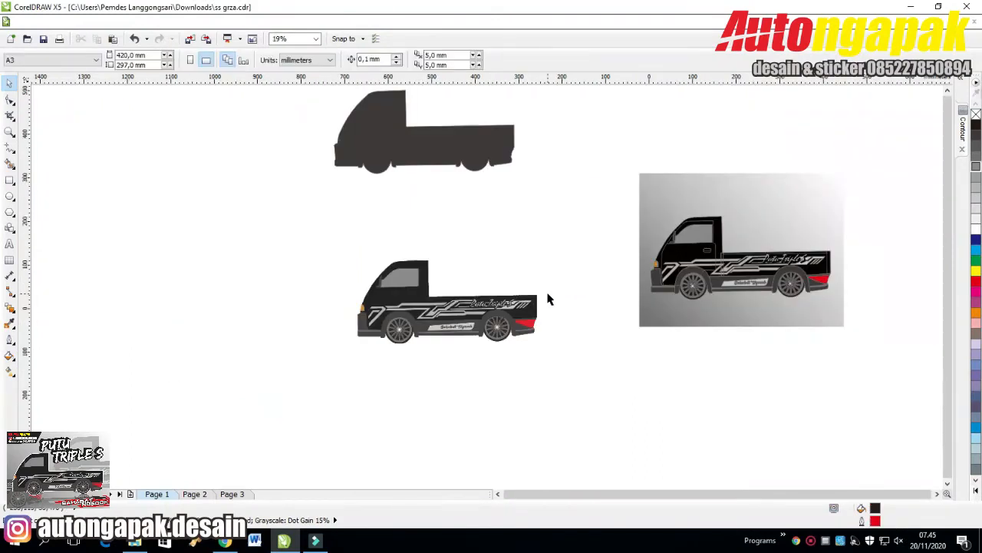
pyautogui.click(447, 312)
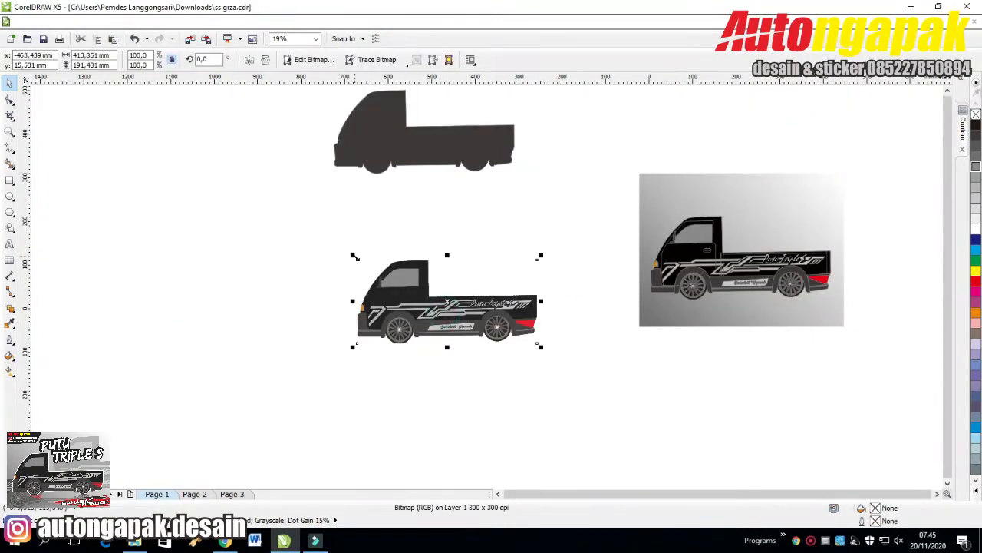
pyautogui.moveTo(353, 256); pyautogui.dragTo(246, 207)
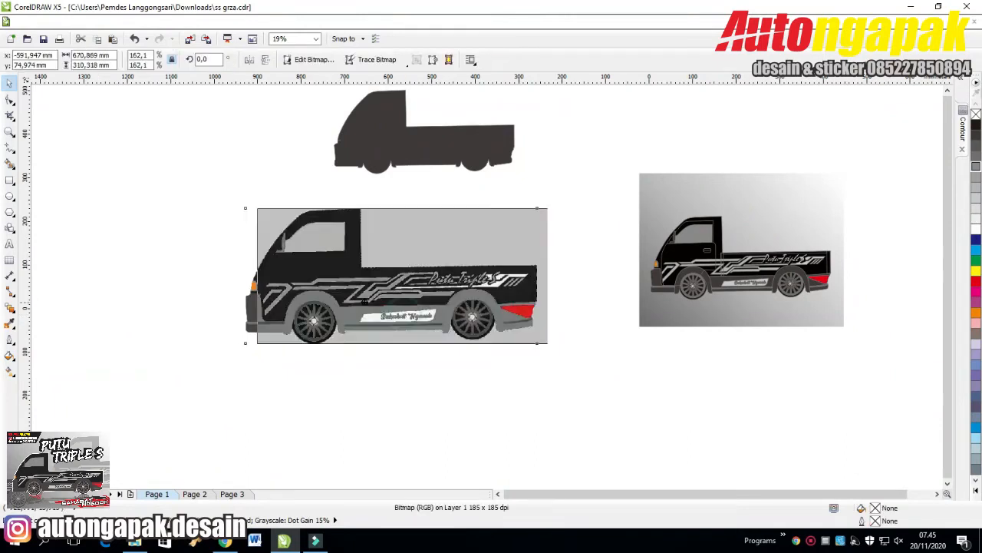
pyautogui.rightClick(783, 274)
pyautogui.press('Escape')
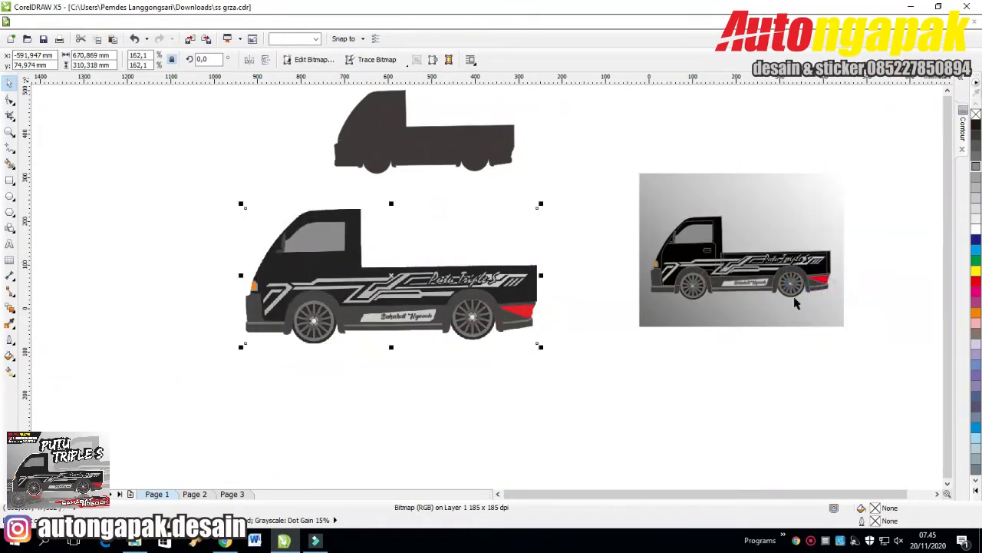
pyautogui.click(589, 400)
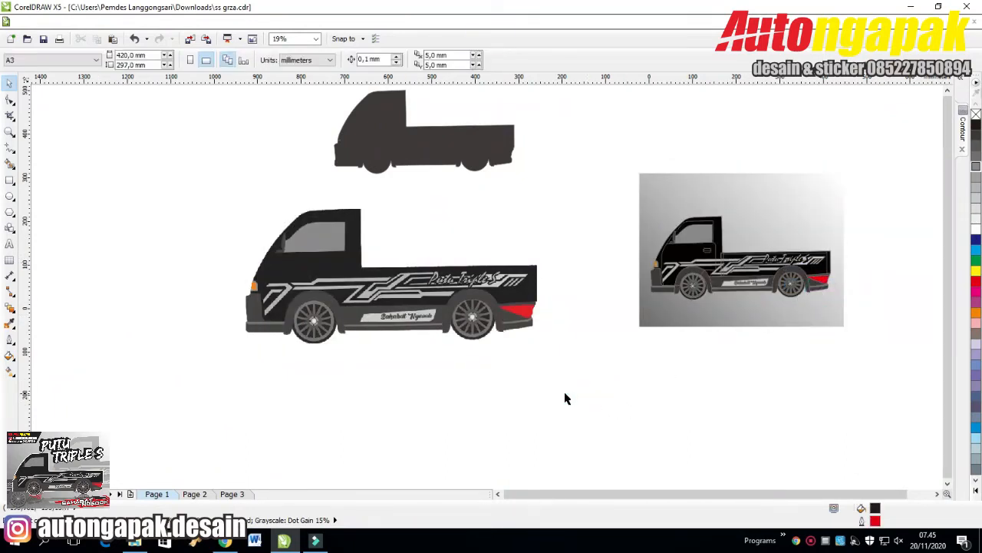
# - Place a copy of the enlarged truck bitmap over the gradient background, overlapping its right edge
pyautogui.hotkey('ctrl', 'z')
pyautogui.click(564, 381)
pyautogui.moveTo(366, 292); pyautogui.dragTo(864, 260)
pyautogui.click(687, 317)
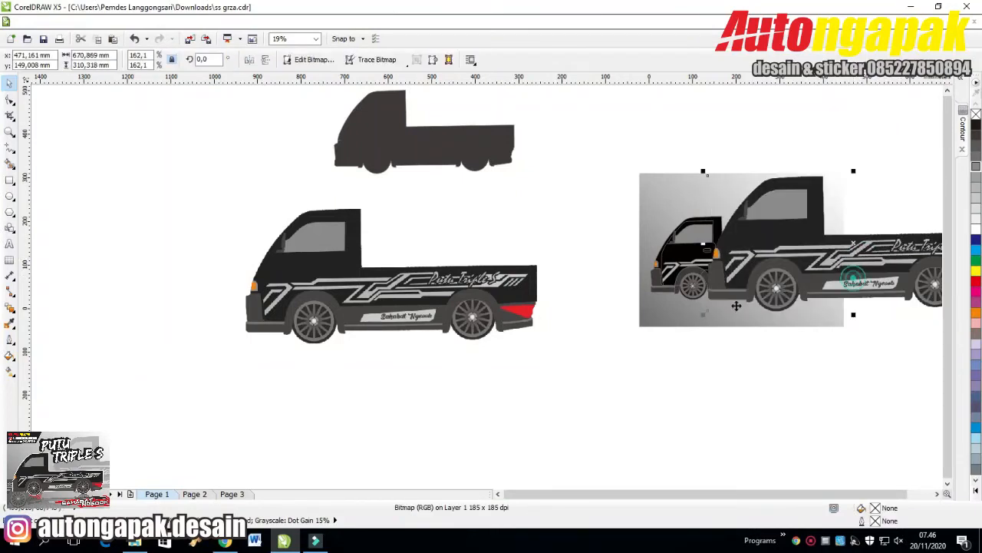
# - Shrink the large truck bitmap on the background slightly and shift it a little to the left
pyautogui.moveTo(711, 320); pyautogui.dragTo(733, 299)
pyautogui.moveTo(930, 224); pyautogui.dragTo(905, 230)
pyautogui.click(895, 125)
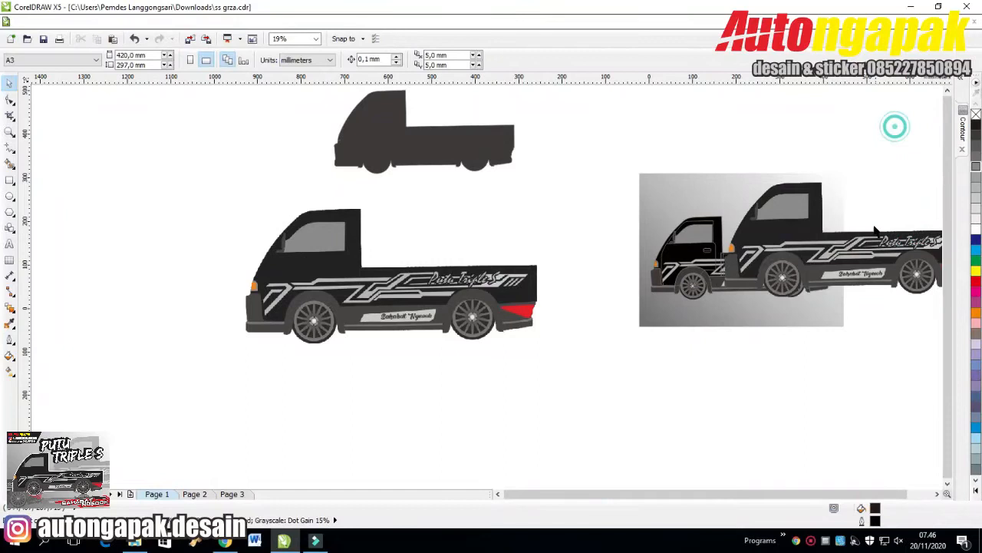
# - Move the other truck bitmap over the background's left edge and shrink it proportionally to 124%, about 513 mm wide
pyautogui.click(406, 284)
pyautogui.moveTo(406, 284); pyautogui.dragTo(551, 278)
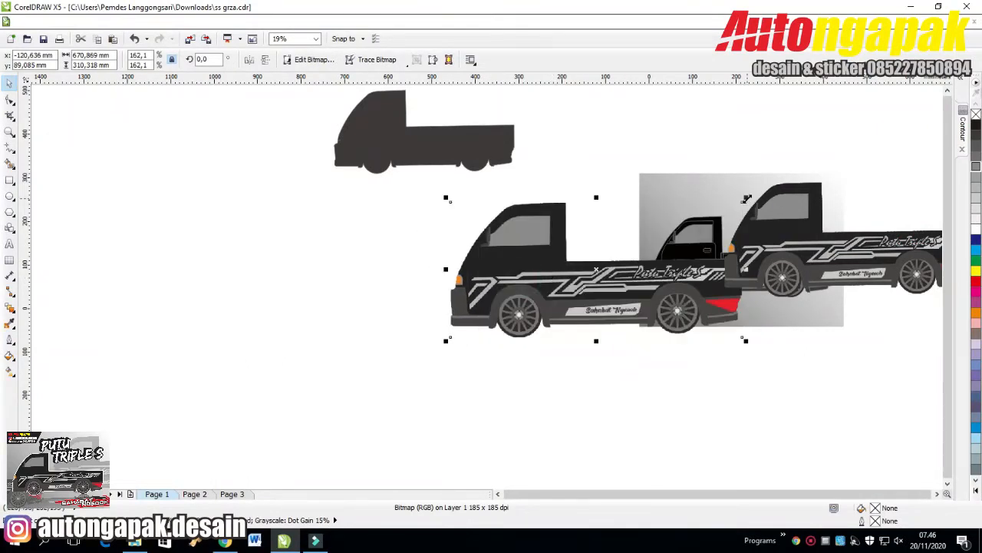
pyautogui.moveTo(746, 198); pyautogui.dragTo(675, 226)
pyautogui.moveTo(585, 309); pyautogui.dragTo(618, 302)
pyautogui.click(593, 394)
# - Place a copy of the black truck group in the empty area left of the composition
pyautogui.click(675, 236)
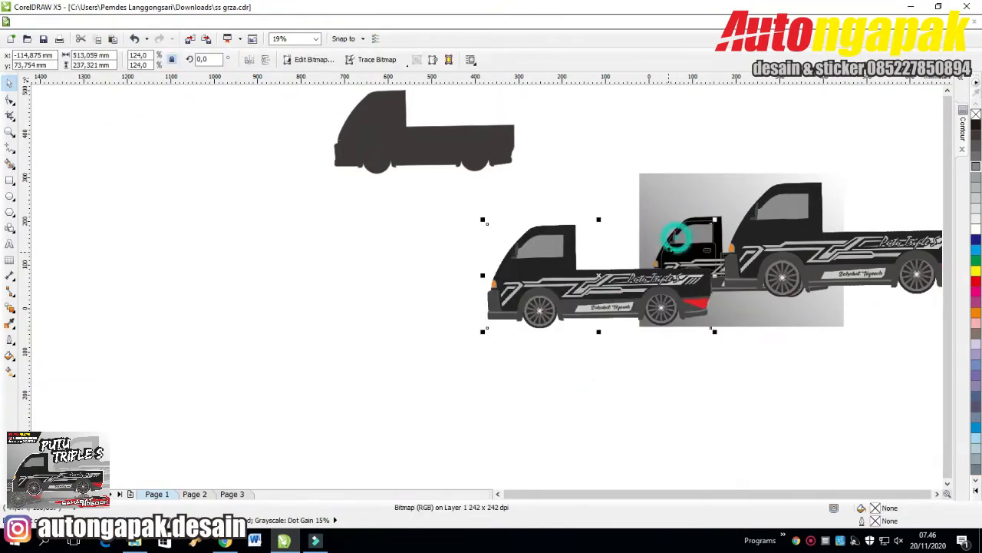
pyautogui.rightClick(666, 328)
pyautogui.press('Escape')
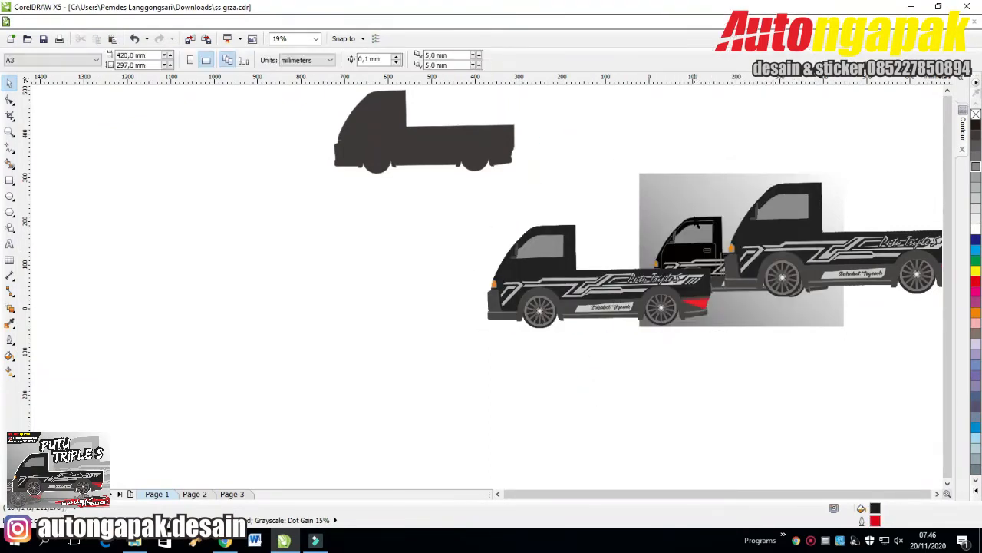
pyautogui.click(694, 217)
pyautogui.moveTo(694, 217); pyautogui.dragTo(274, 253)
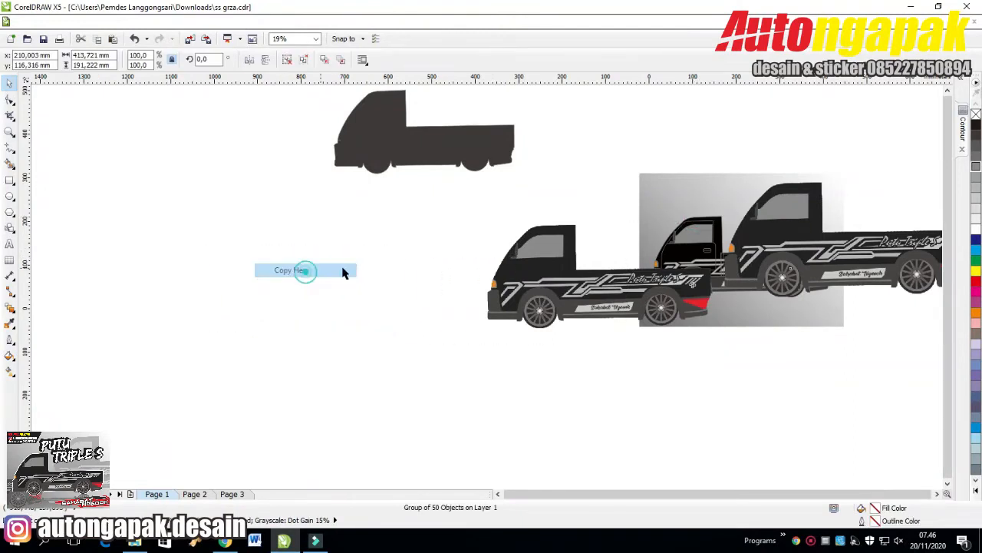
pyautogui.click(345, 272)
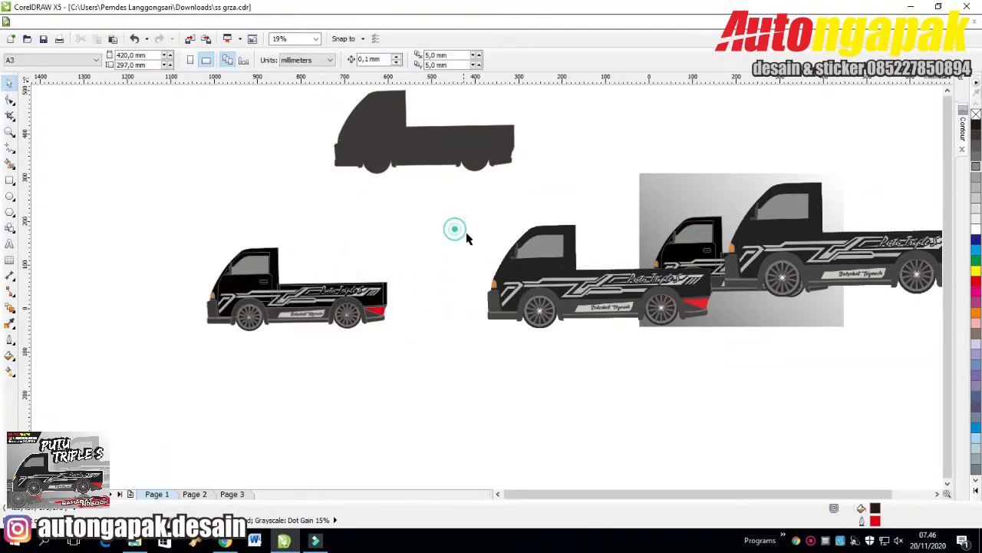
# - Crop the larger truck bitmap with the Shape tool so its right side ends at the gradient background's right edge
pyautogui.click(936, 493)
pyautogui.click(903, 248)
pyautogui.click(603, 264)
pyautogui.scroll(2, 678, 184)
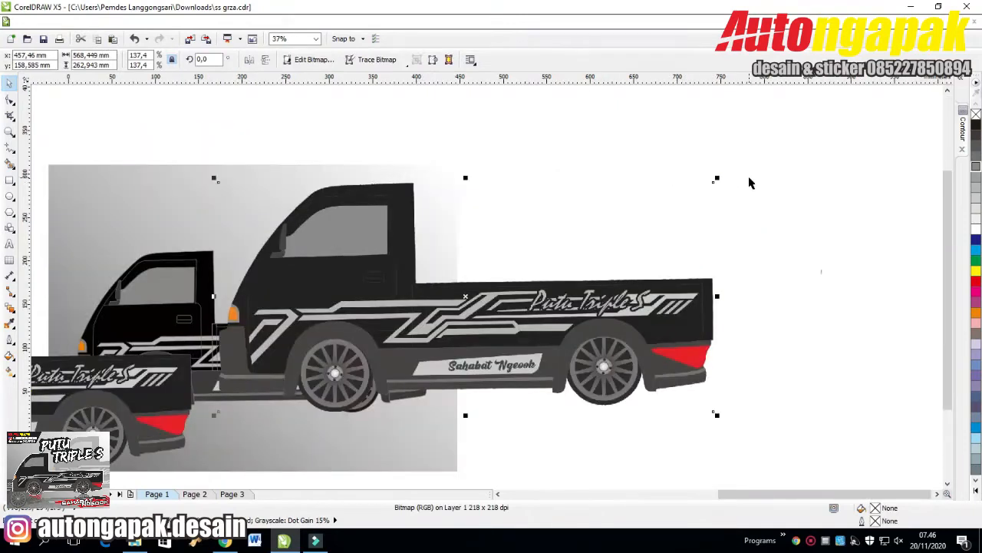
pyautogui.click(10, 102)
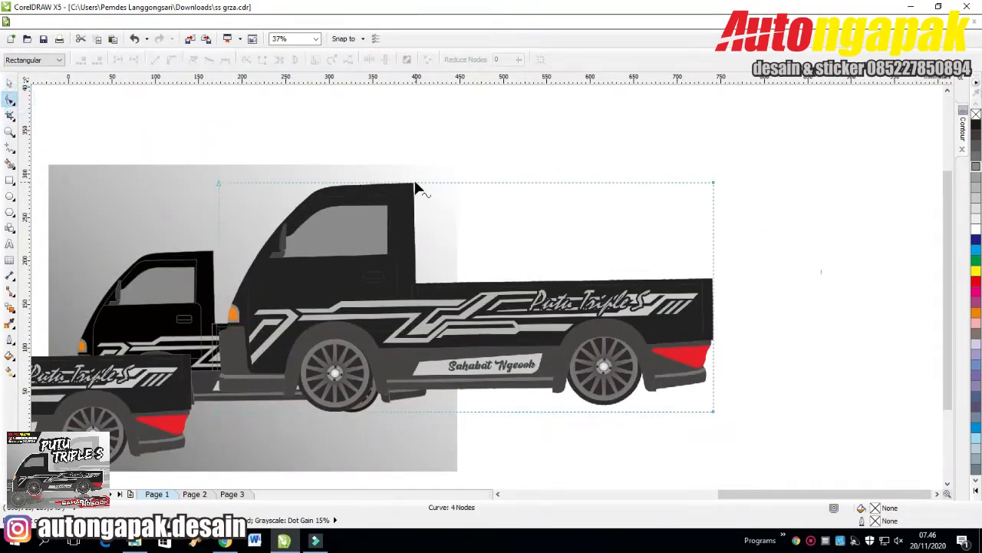
pyautogui.moveTo(711, 183); pyautogui.dragTo(459, 183)
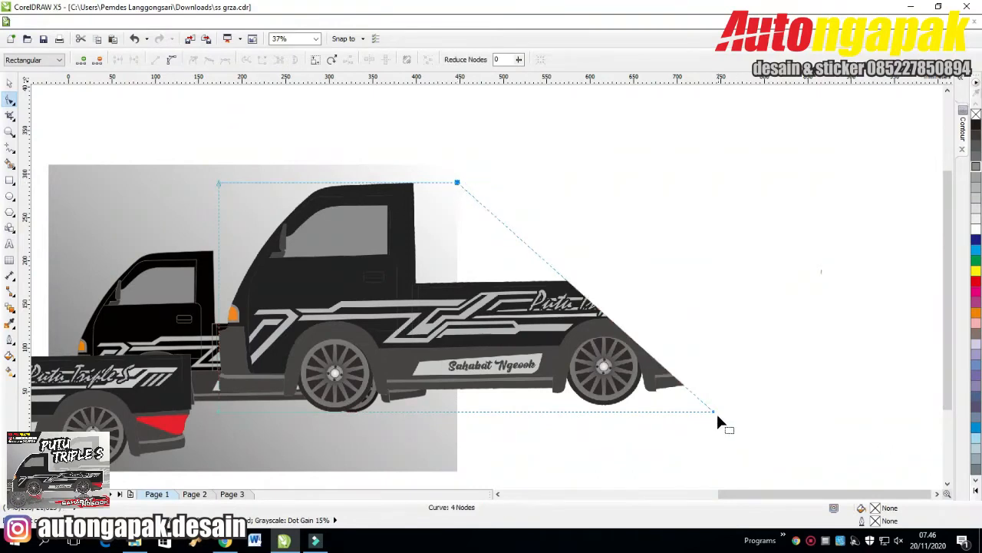
pyautogui.moveTo(713, 410); pyautogui.dragTo(458, 412)
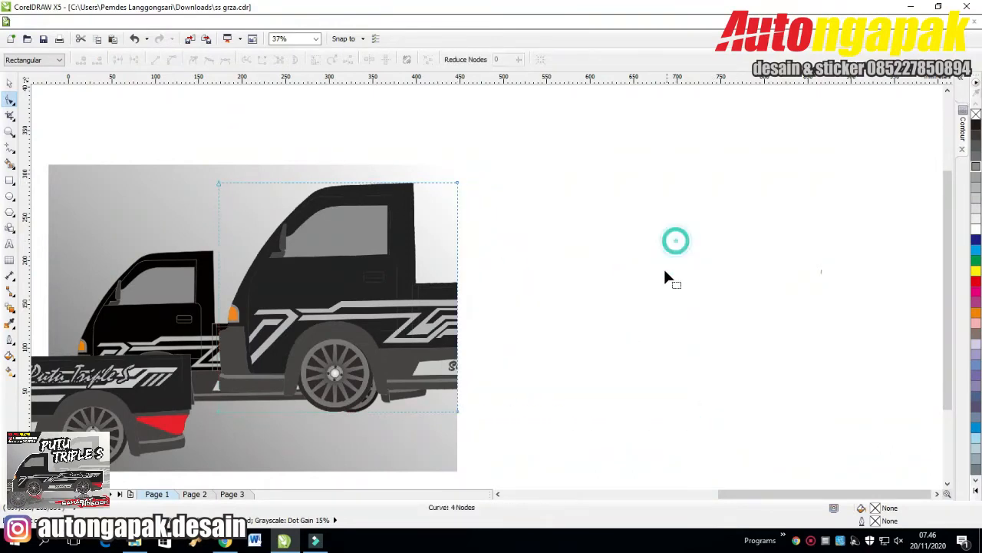
# - Crop the smaller truck bitmap with the Shape tool to the background's left edge and level its lower nodes with the bottom edge
pyautogui.scroll(-2, 672, 413)
pyautogui.click(318, 409)
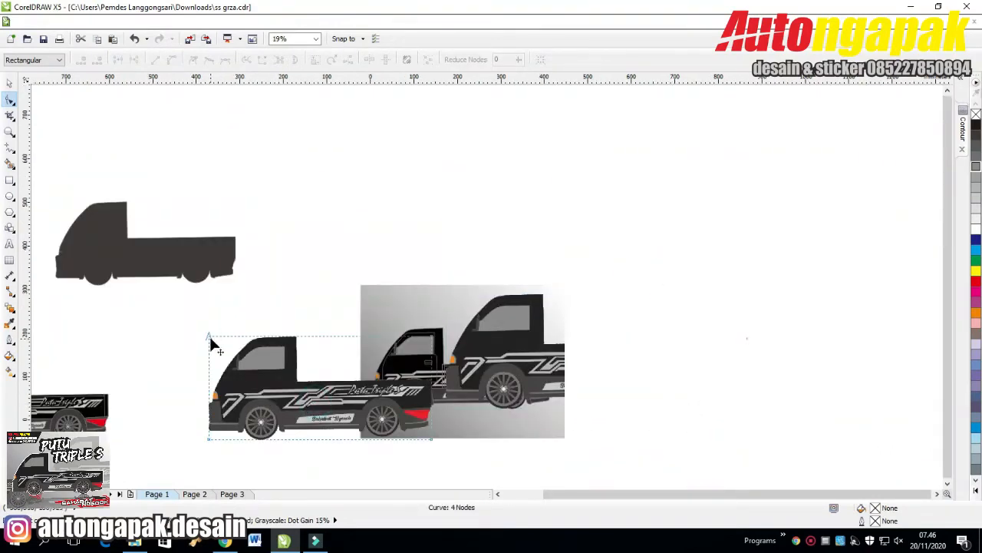
pyautogui.moveTo(210, 338); pyautogui.dragTo(358, 337)
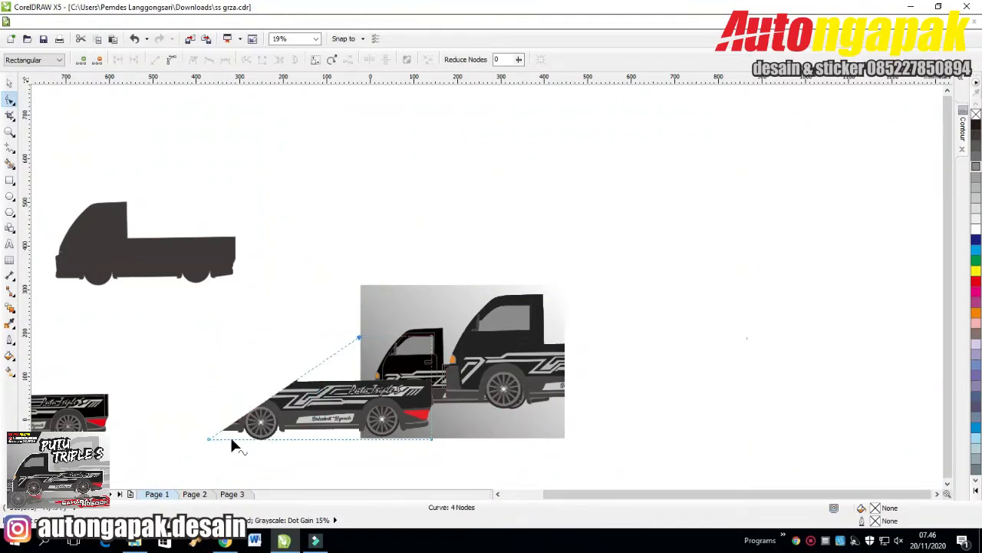
pyautogui.moveTo(207, 440); pyautogui.dragTo(361, 437)
pyautogui.scroll(1, 384, 450)
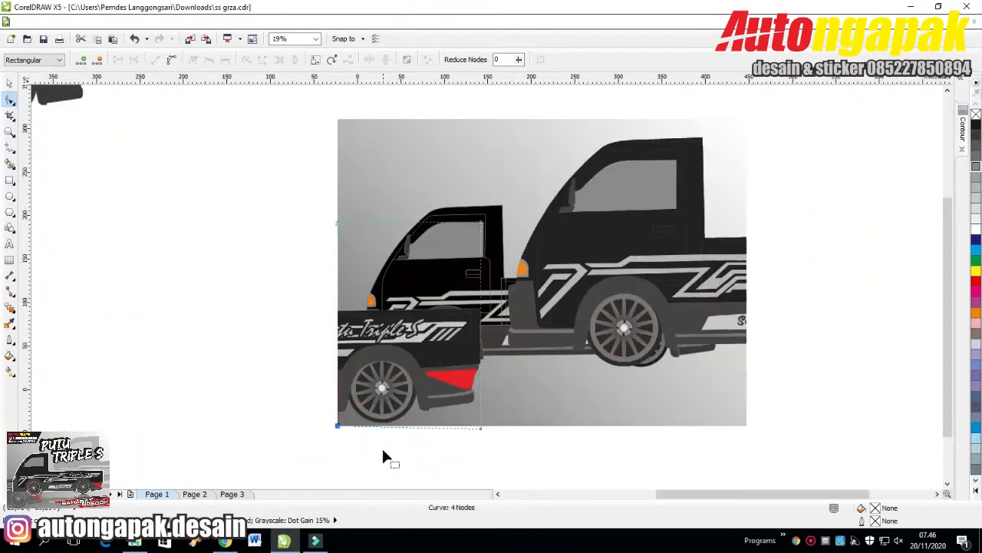
pyautogui.scroll(1, 430, 436)
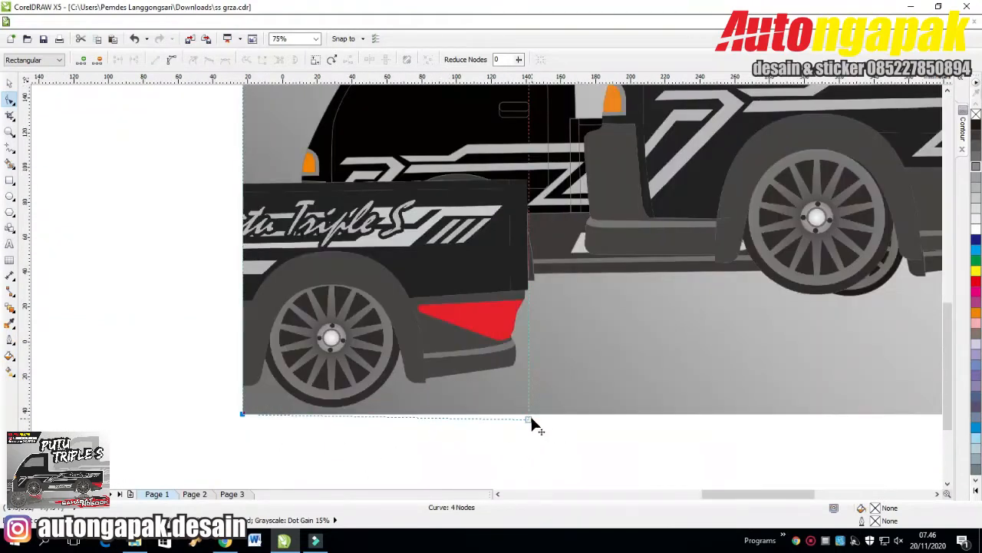
pyautogui.moveTo(532, 417); pyautogui.dragTo(531, 419)
pyautogui.scroll(-1, 211, 198)
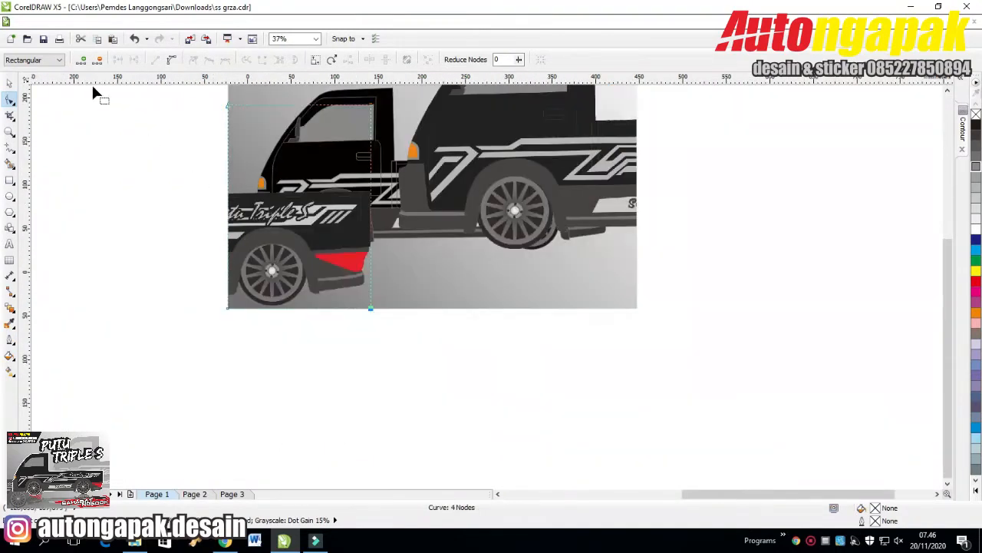
pyautogui.click(9, 83)
pyautogui.click(94, 148)
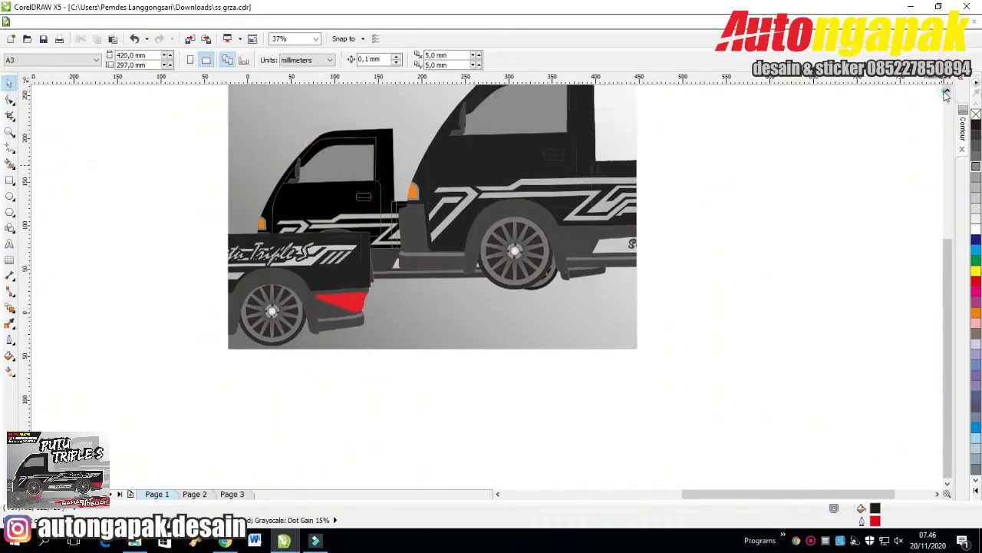
# - Fade the lower truck bitmap with a linear transparency running left to right, starting well outside the background's left edge
pyautogui.click(282, 311)
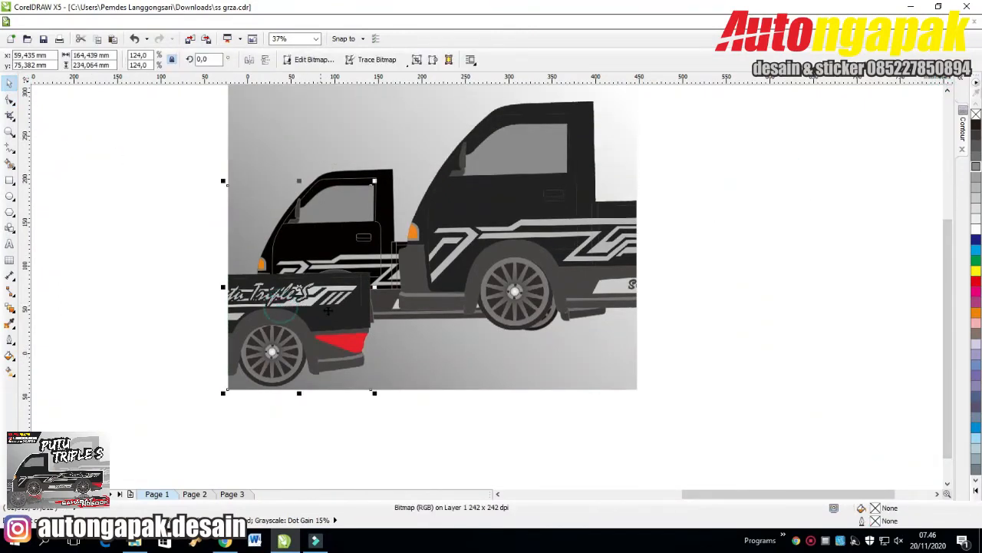
pyautogui.click(11, 308)
pyautogui.click(47, 386)
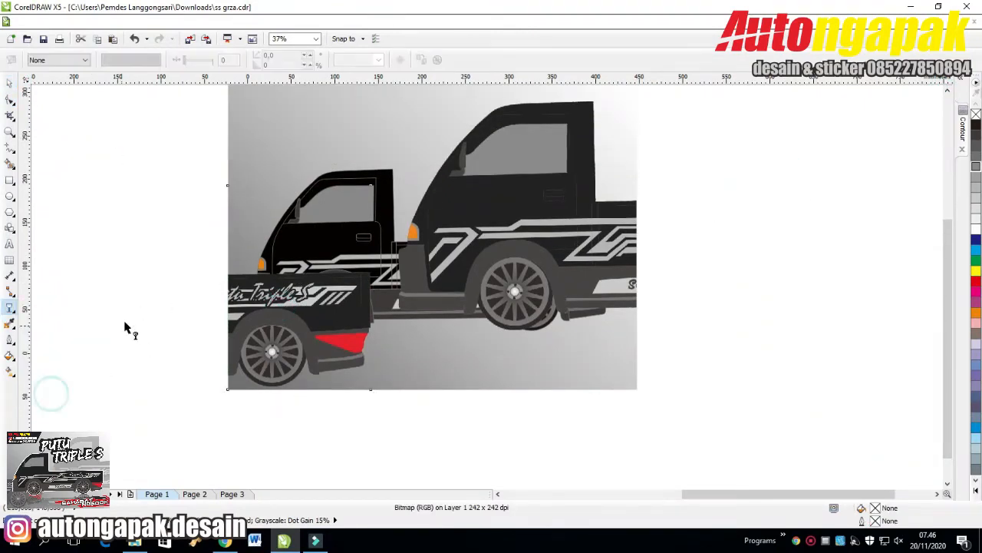
pyautogui.moveTo(96, 325); pyautogui.dragTo(818, 315)
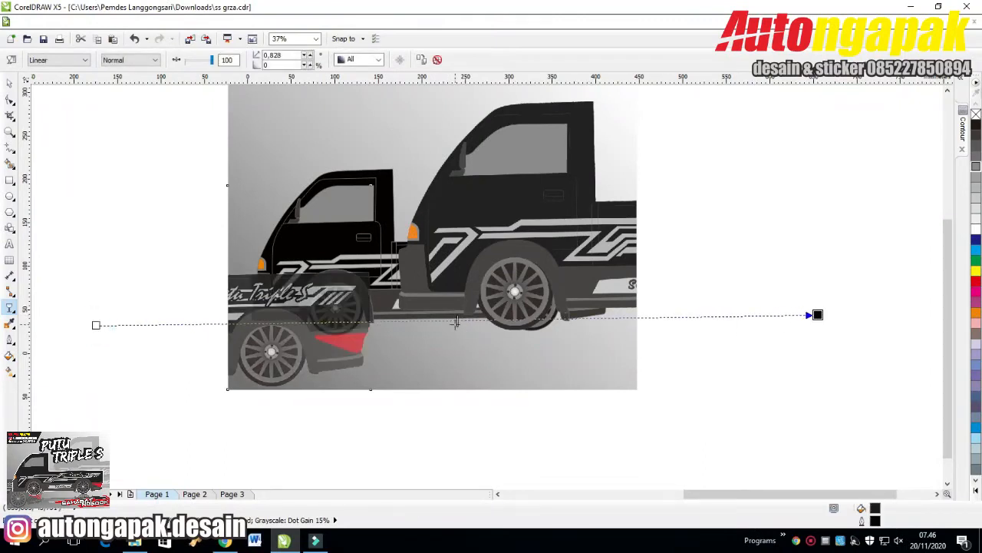
pyautogui.scroll(-2, 403, 325)
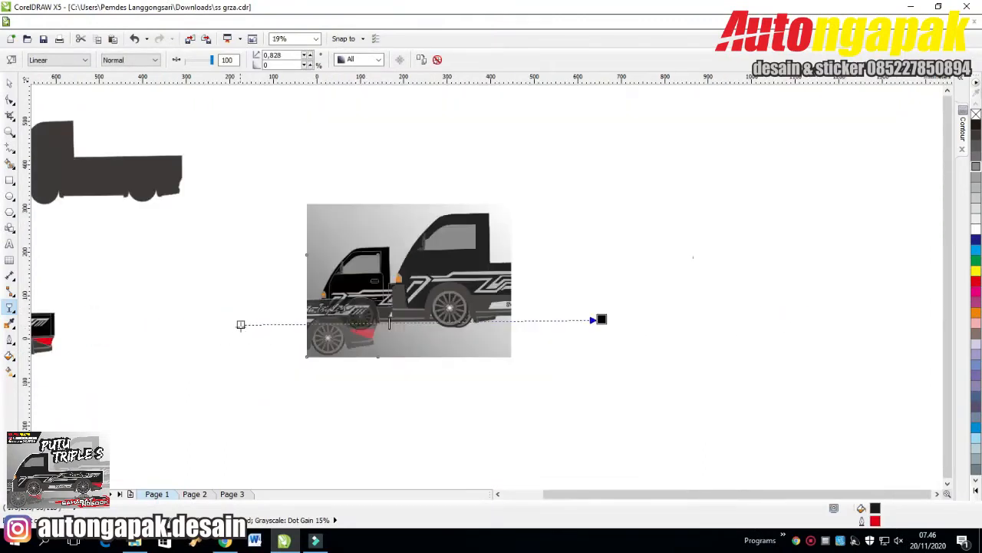
pyautogui.moveTo(240, 325); pyautogui.dragTo(131, 325)
# - Fade the larger truck bitmap with a linear transparency running right to left, starting well beyond the background's right edge
pyautogui.click(453, 246)
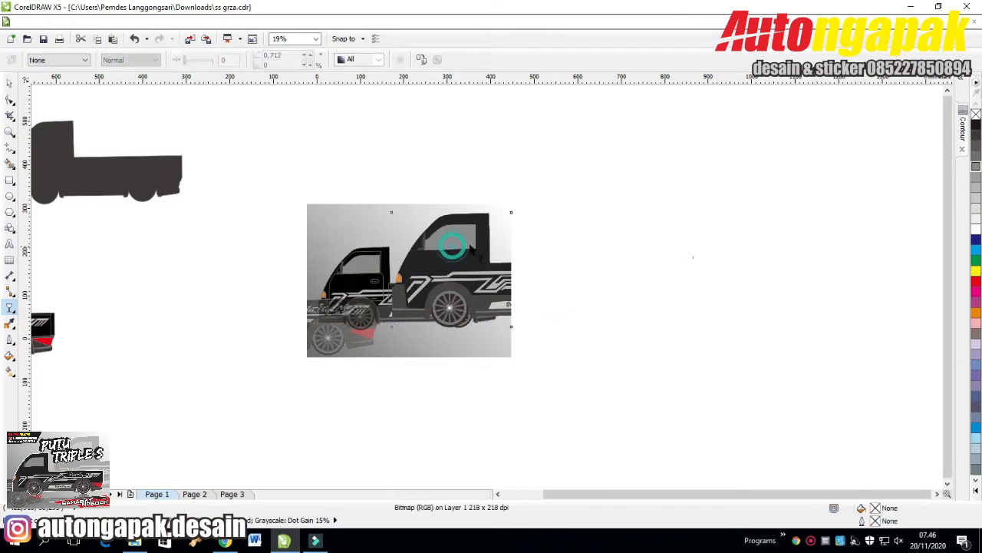
pyautogui.moveTo(637, 259); pyautogui.dragTo(250, 269)
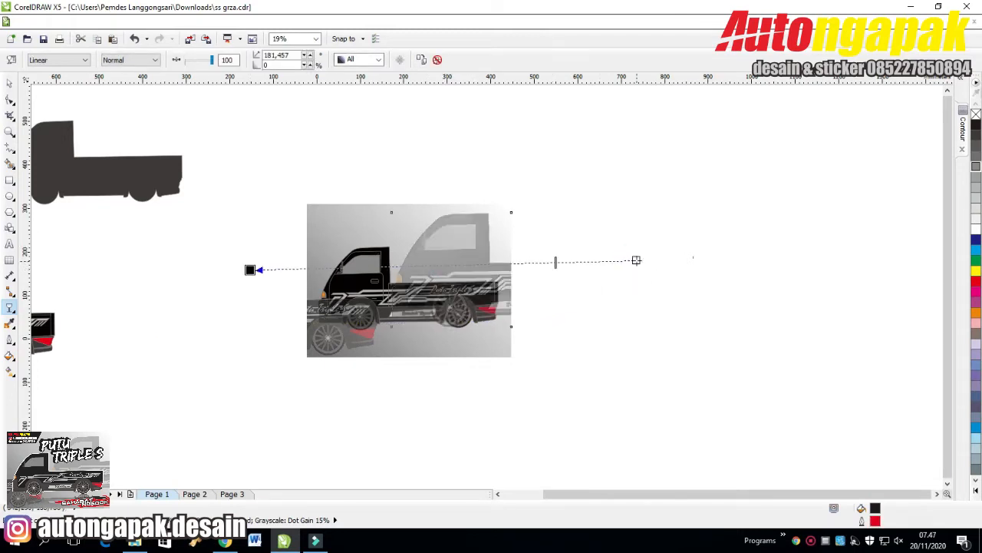
pyautogui.moveTo(636, 260); pyautogui.dragTo(762, 267)
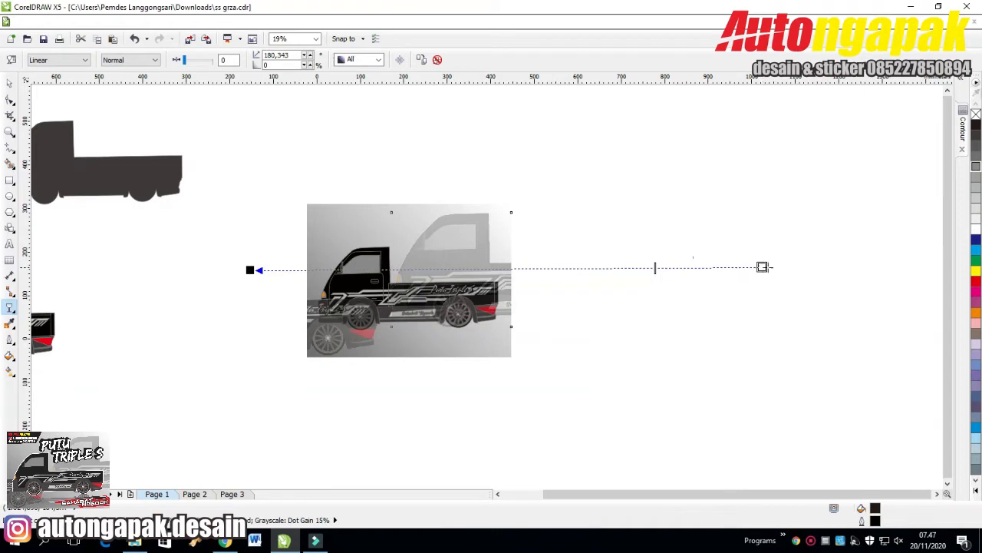
pyautogui.click(8, 82)
pyautogui.click(201, 103)
# - Group the two faded truck bitmaps together
pyautogui.click(345, 268)
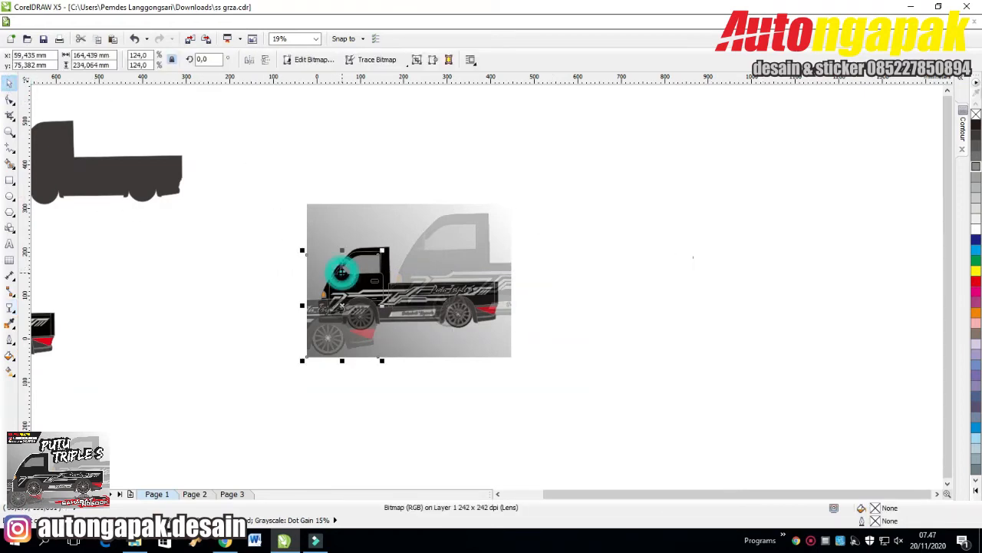
pyautogui.click(719, 257)
pyautogui.click(440, 258)
pyautogui.keyDown('shift'); pyautogui.click(452, 242); pyautogui.keyUp('shift')
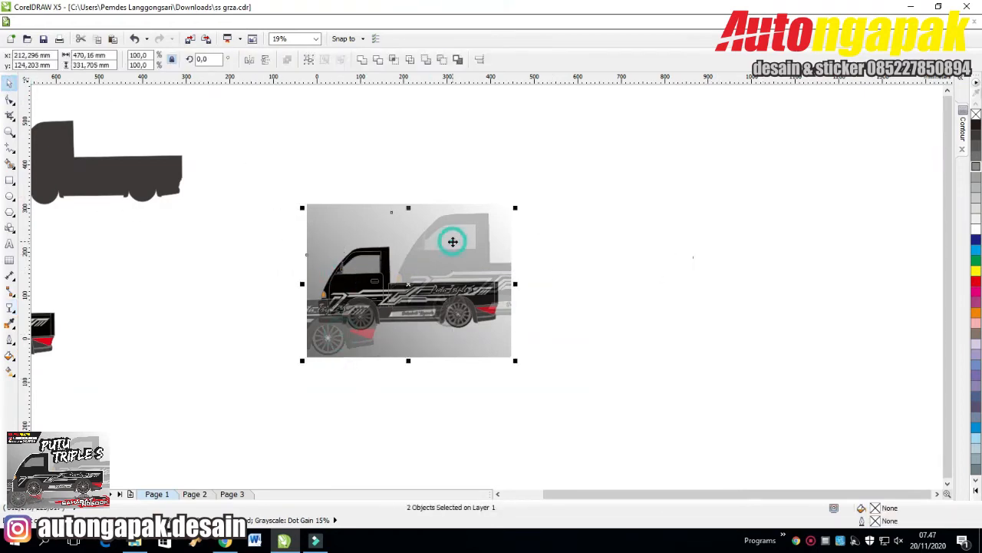
pyautogui.hotkey('ctrl', 'g')
pyautogui.click(646, 233)
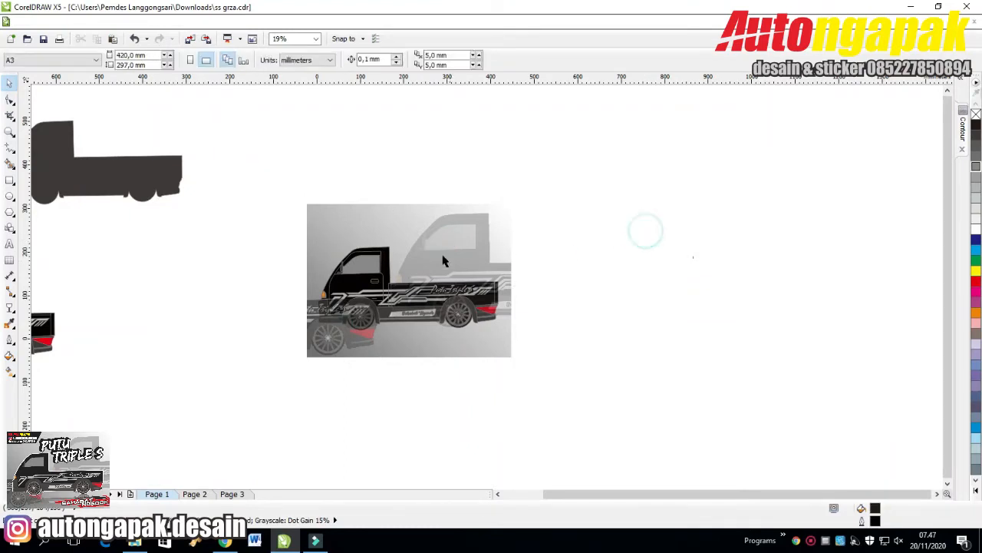
# - Bring the vector truck group in front of the faded truck bitmaps
pyautogui.click(378, 252)
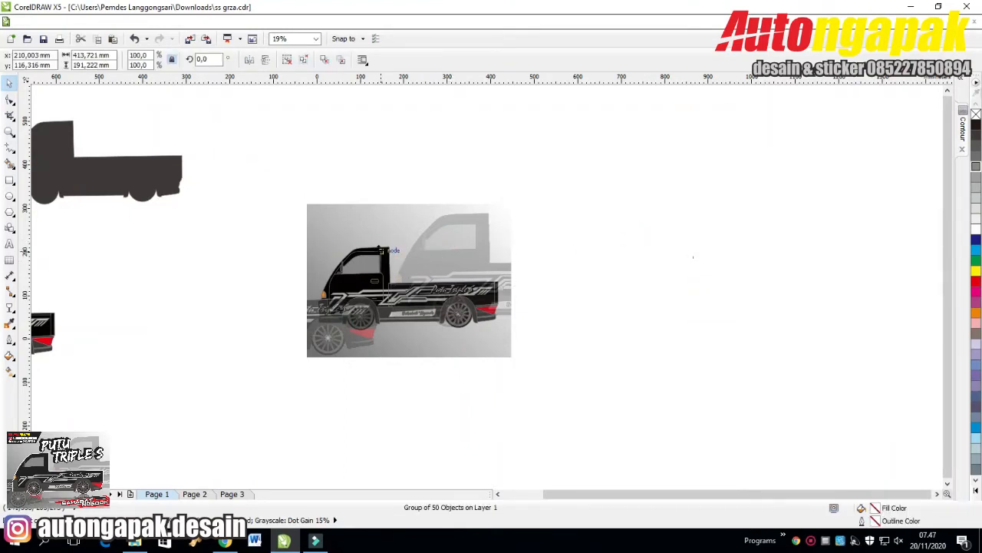
pyautogui.moveTo(381, 250); pyautogui.dragTo(381, 250)
pyautogui.click(621, 256)
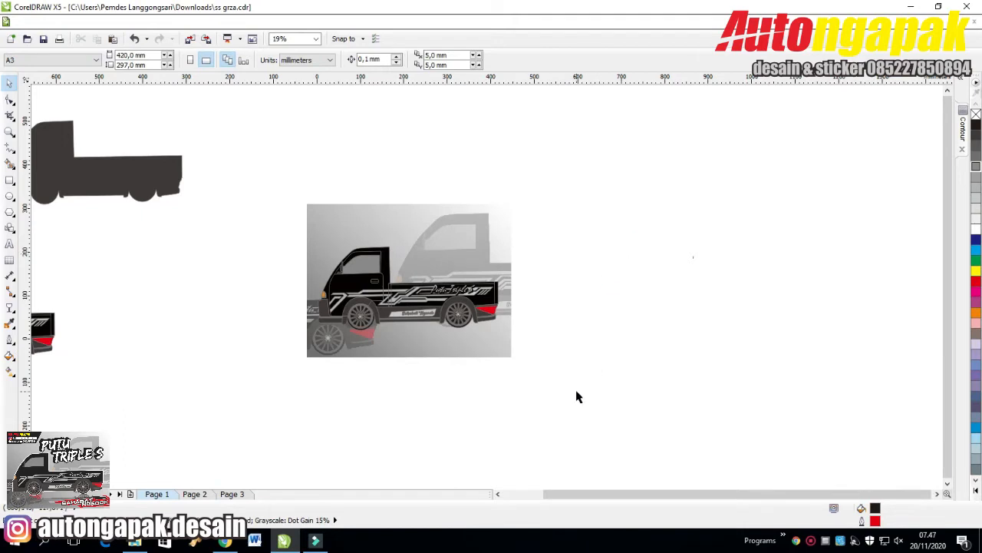
# - Move the dark truck silhouette down and closer to the gradient composition
pyautogui.click(497, 493)
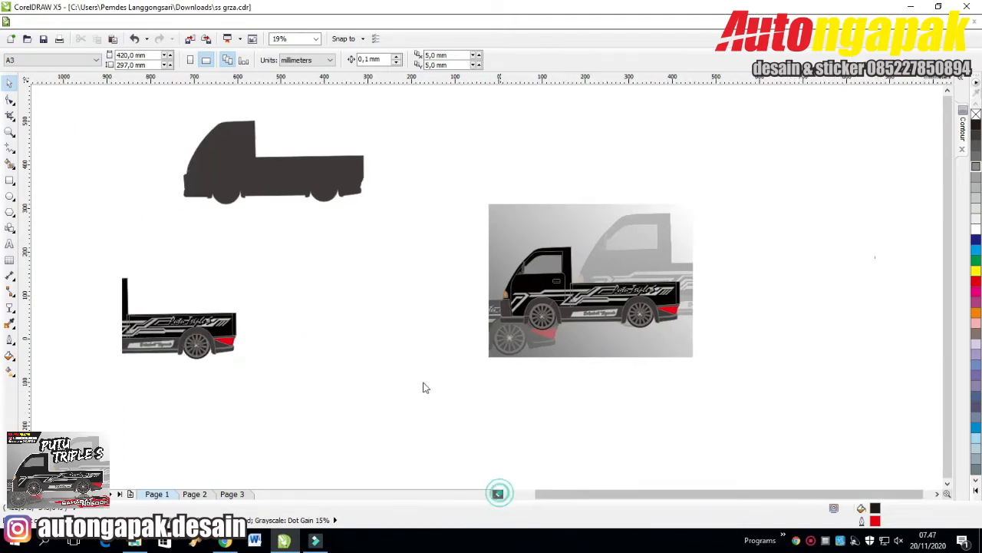
pyautogui.click(334, 176)
pyautogui.moveTo(282, 176); pyautogui.dragTo(338, 235)
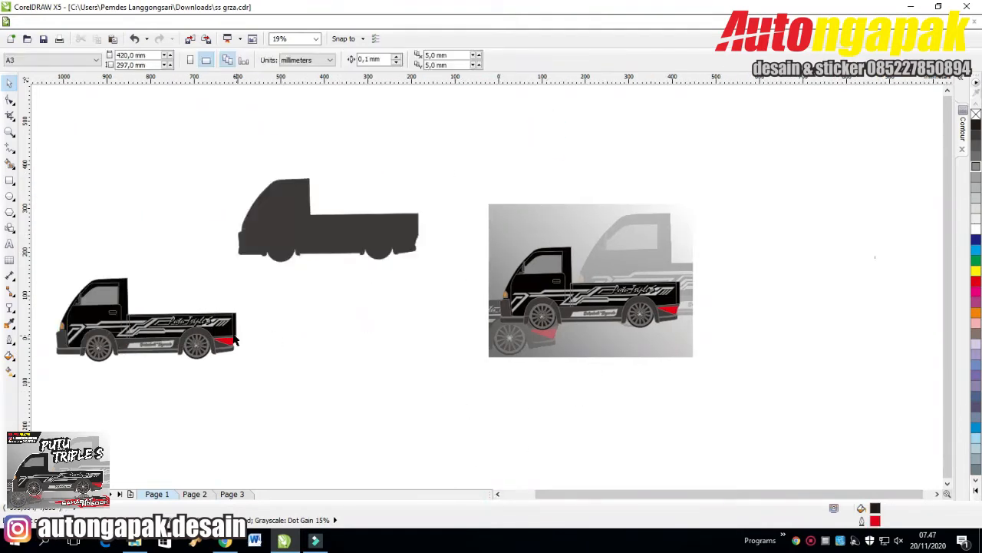
# - Move the spare truck group directly below the main truck and mirror it vertically
pyautogui.click(197, 329)
pyautogui.moveTo(197, 328); pyautogui.dragTo(651, 369)
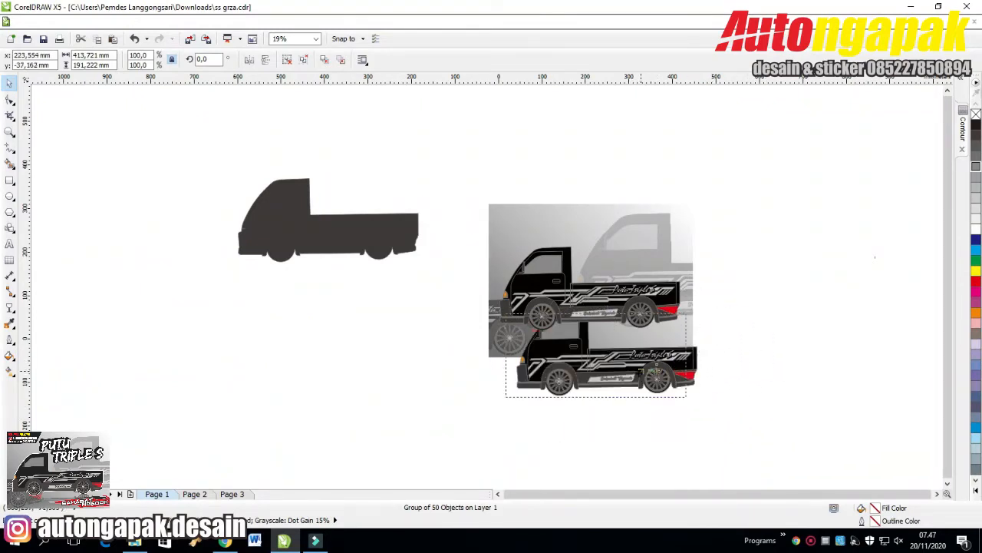
pyautogui.click(265, 60)
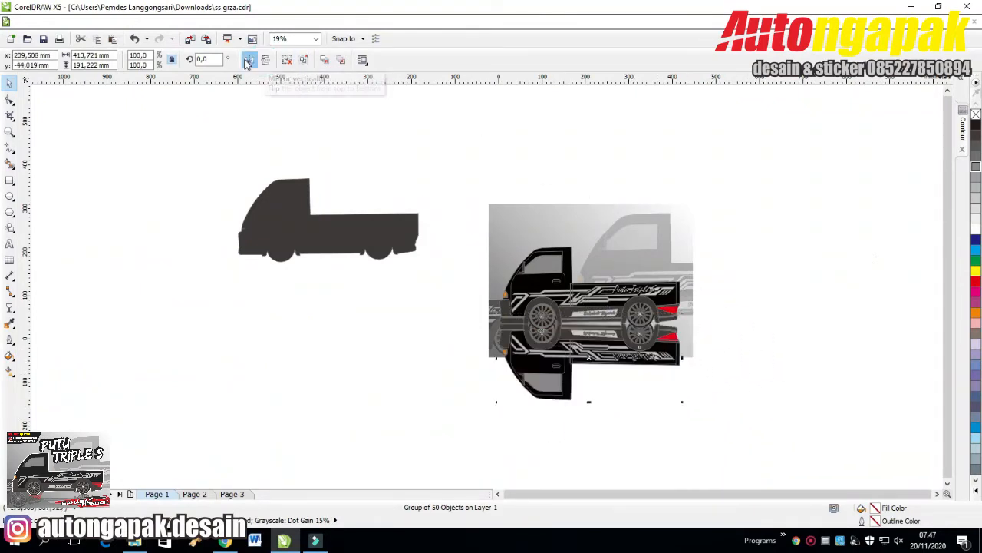
# - Try mirroring the lower truck copy horizontally, then return it to the vertically flipped orientation
pyautogui.click(249, 60)
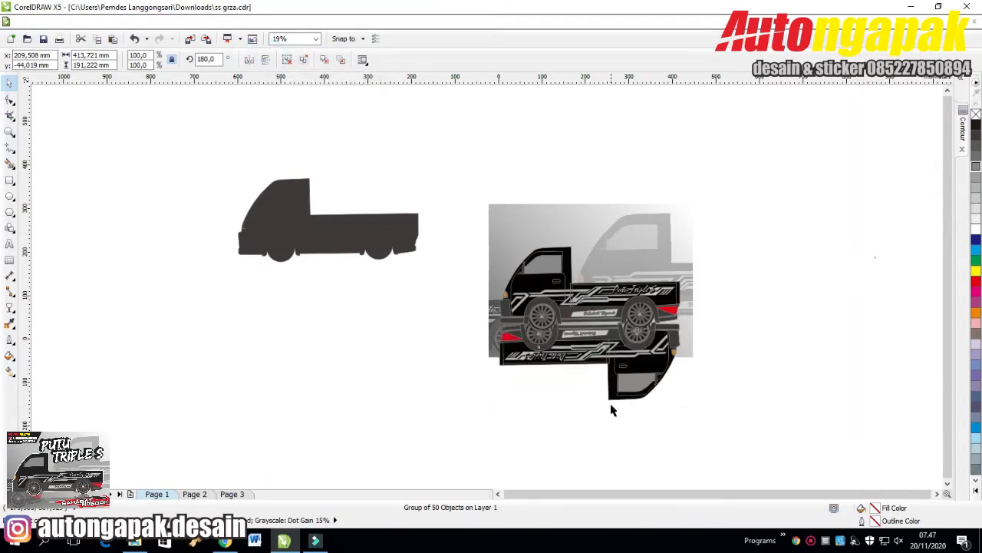
pyautogui.click(265, 60)
pyautogui.click(249, 60)
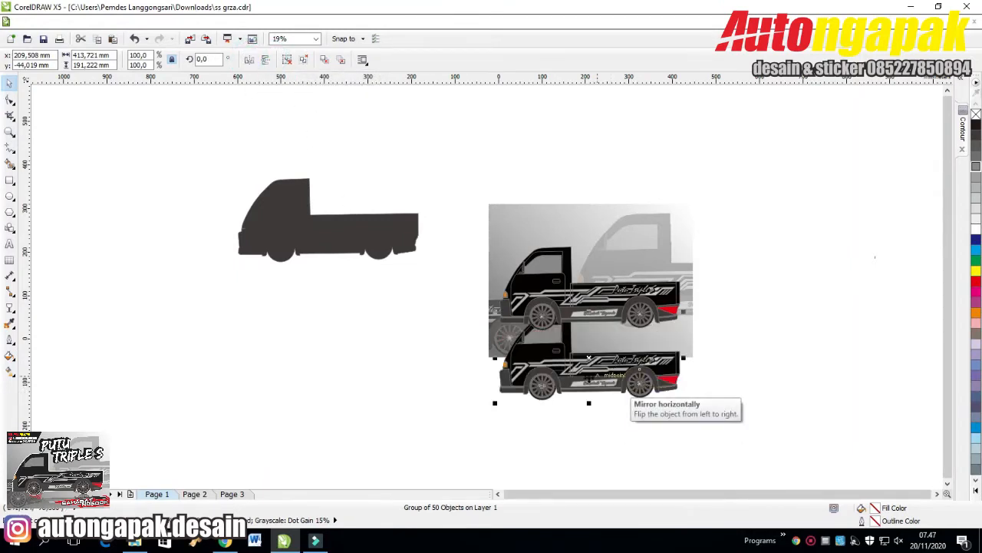
pyautogui.click(265, 59)
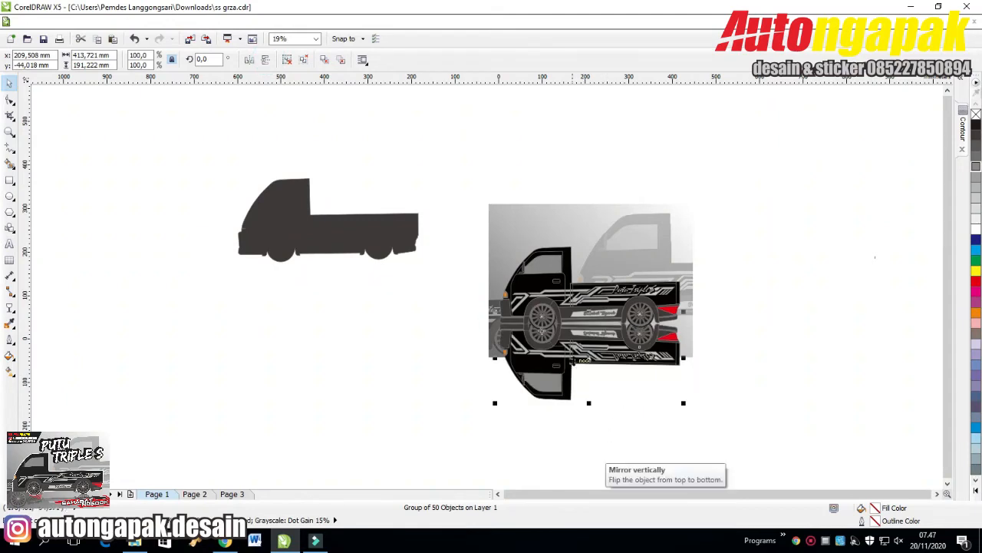
# - Move the flipped truck copy down so its wheels sit below those of the main truck
pyautogui.moveTo(572, 356); pyautogui.dragTo(571, 381)
pyautogui.click(757, 332)
pyautogui.scroll(2, 757, 331)
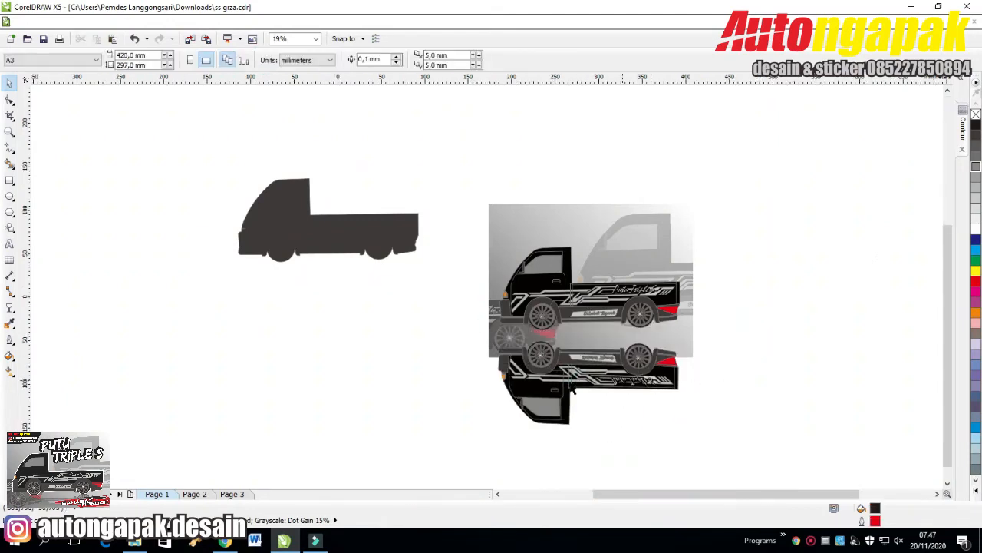
# - Move the flipped truck copy slightly up against the main truck's wheels and skew its rear end upward
pyautogui.click(501, 339)
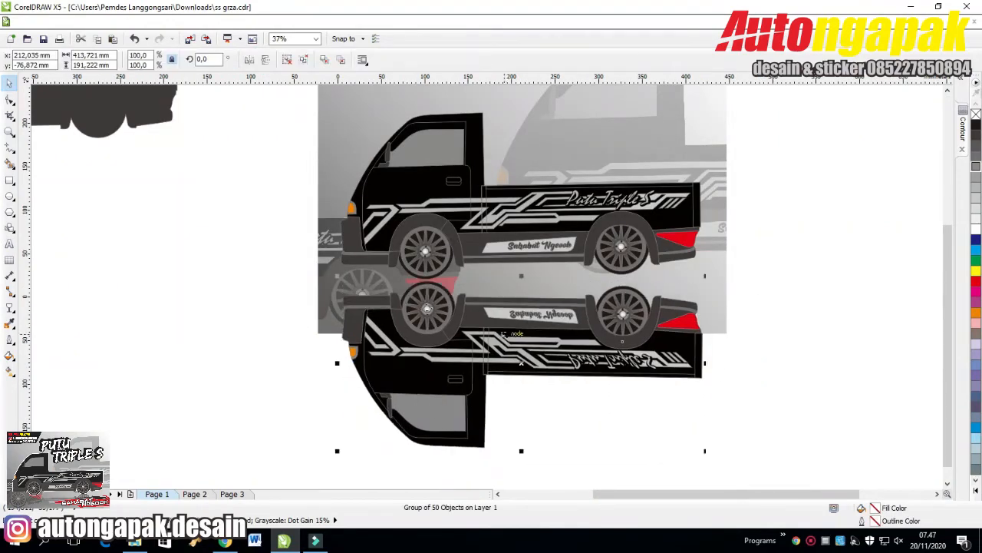
pyautogui.moveTo(509, 354); pyautogui.dragTo(596, 332)
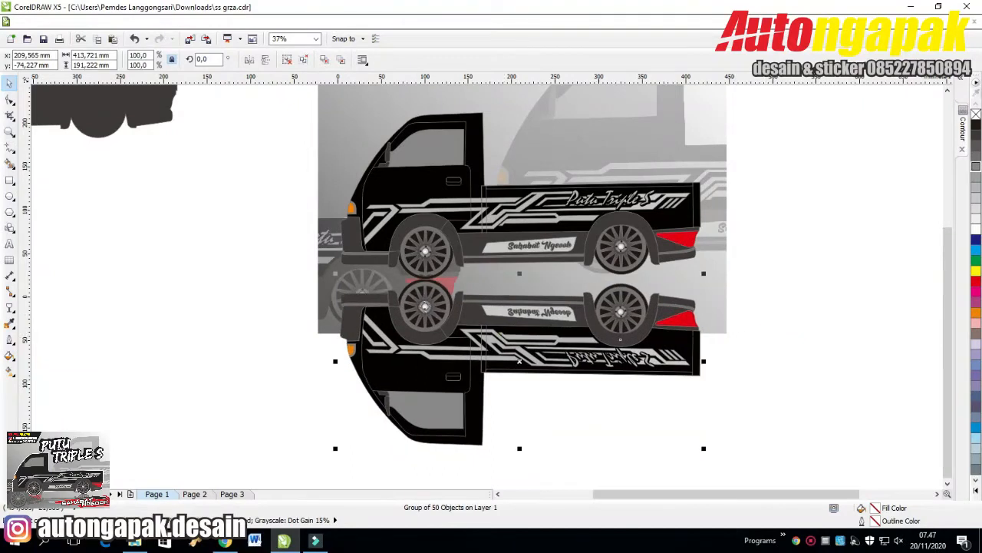
pyautogui.moveTo(703, 359); pyautogui.dragTo(726, 351)
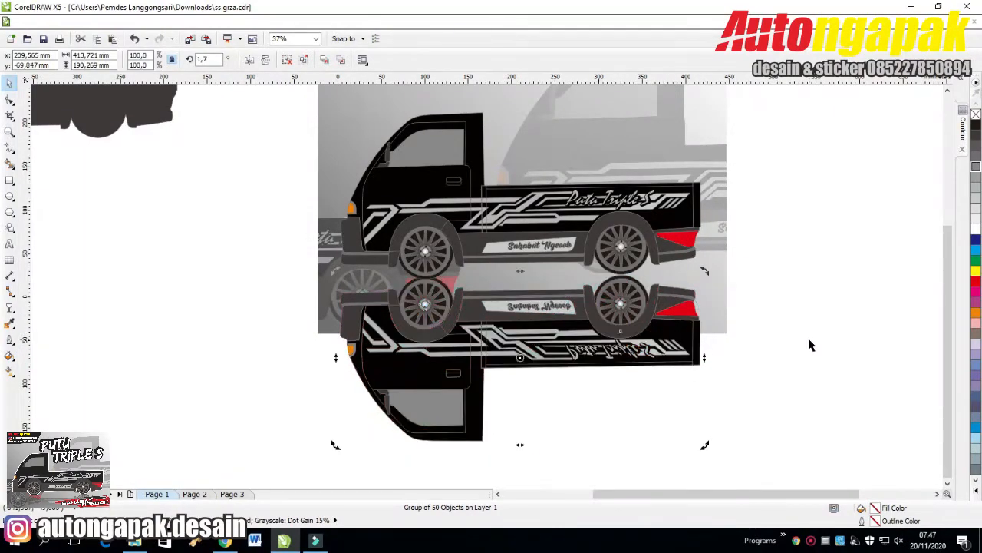
pyautogui.scroll(-2, 810, 345)
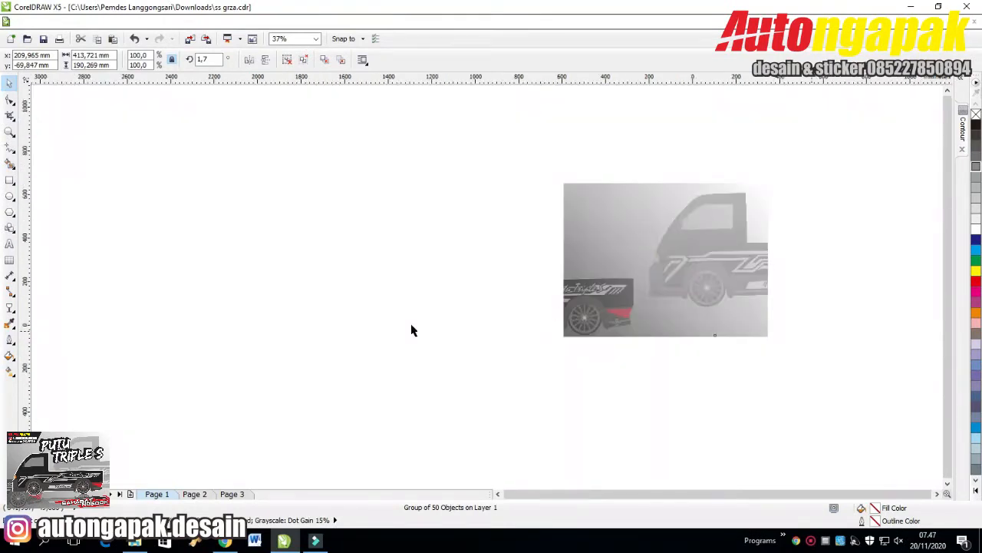
pyautogui.scroll(-1, 672, 351)
pyautogui.scroll(1, 767, 369)
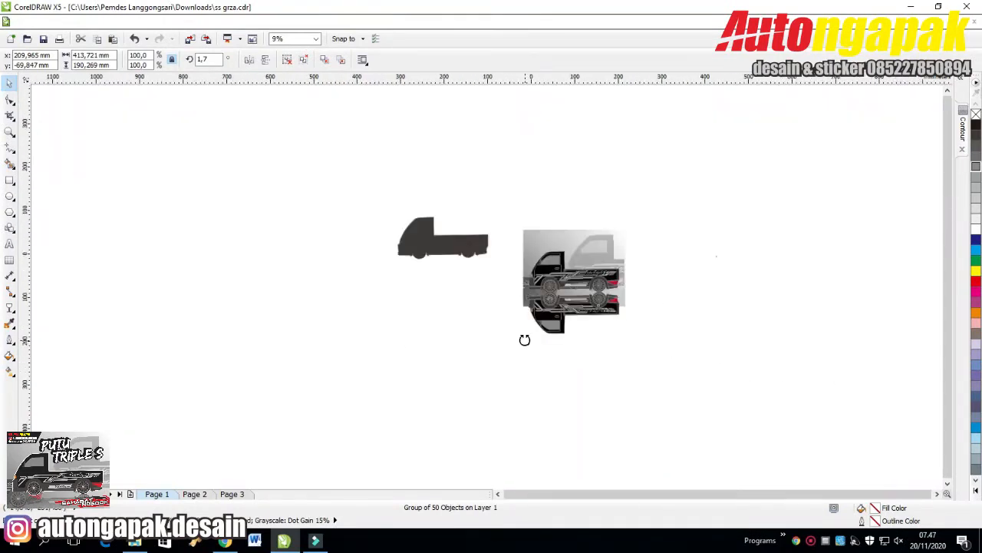
pyautogui.scroll(1, 524, 338)
pyautogui.scroll(1, 536, 331)
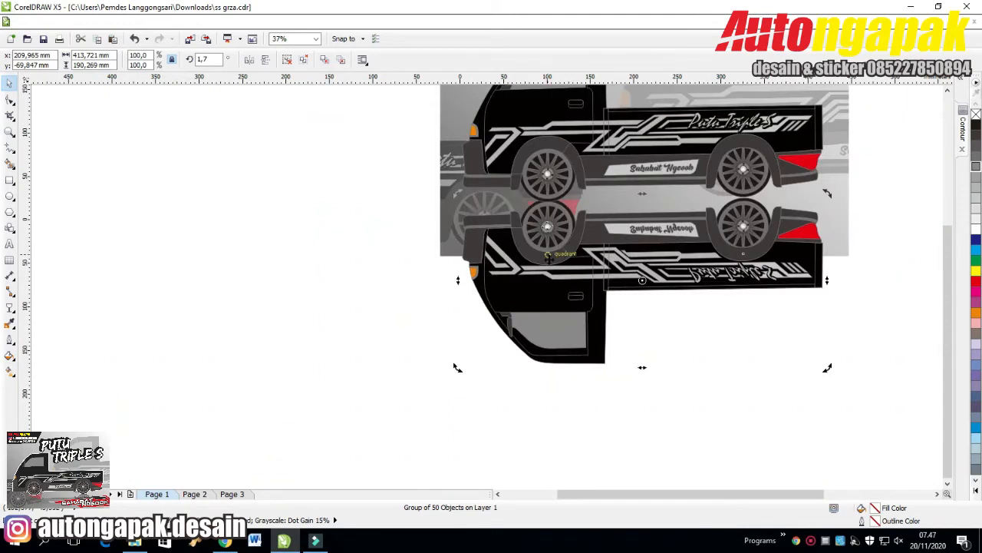
# - Fine-tune the vertical skew of the flipped truck so its front and rear wheels meet the main truck's wheels
pyautogui.click(897, 213)
pyautogui.click(752, 242)
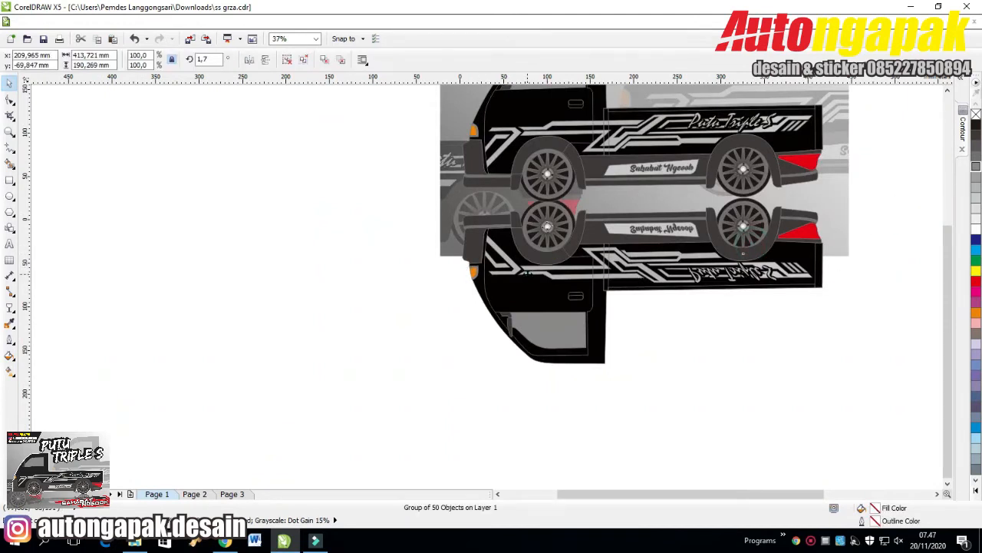
pyautogui.click(527, 274)
pyautogui.moveTo(457, 281); pyautogui.dragTo(458, 284)
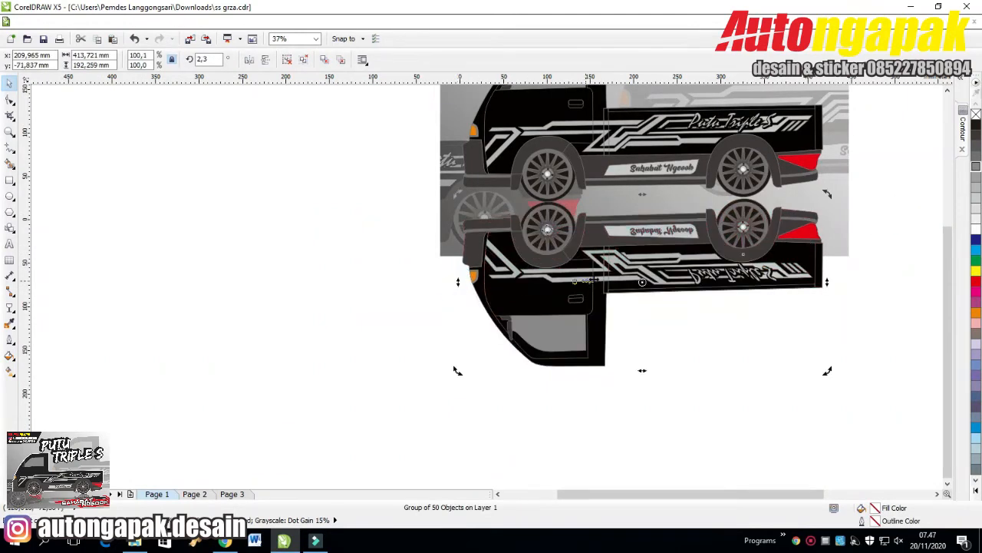
pyautogui.moveTo(825, 281)
pyautogui.mouseDown()
pyautogui.moveTo(826, 270)
pyautogui.moveTo(827, 281)
pyautogui.mouseUp()
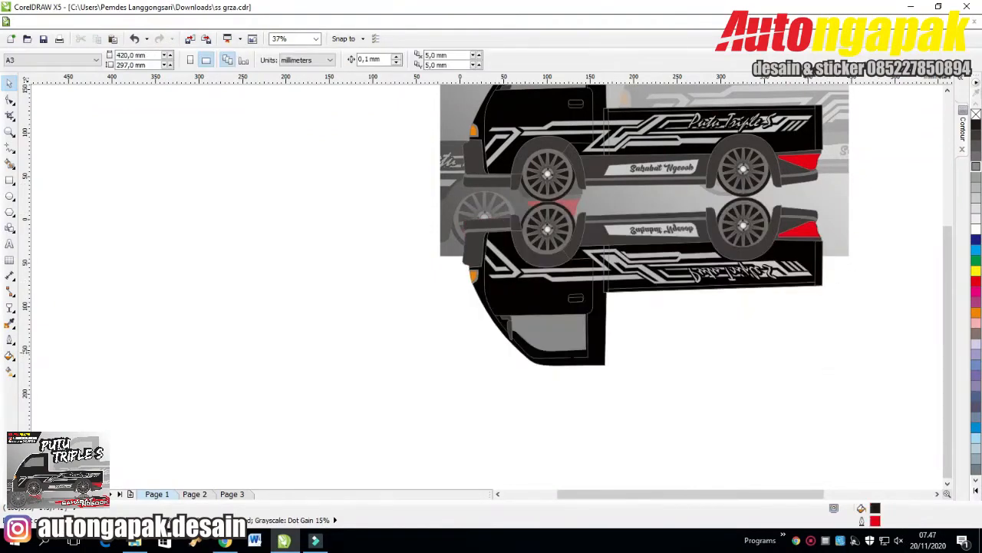
# - Try a linear transparency across the flipped truck group, then undo it
pyautogui.click(543, 316)
pyautogui.click(10, 307)
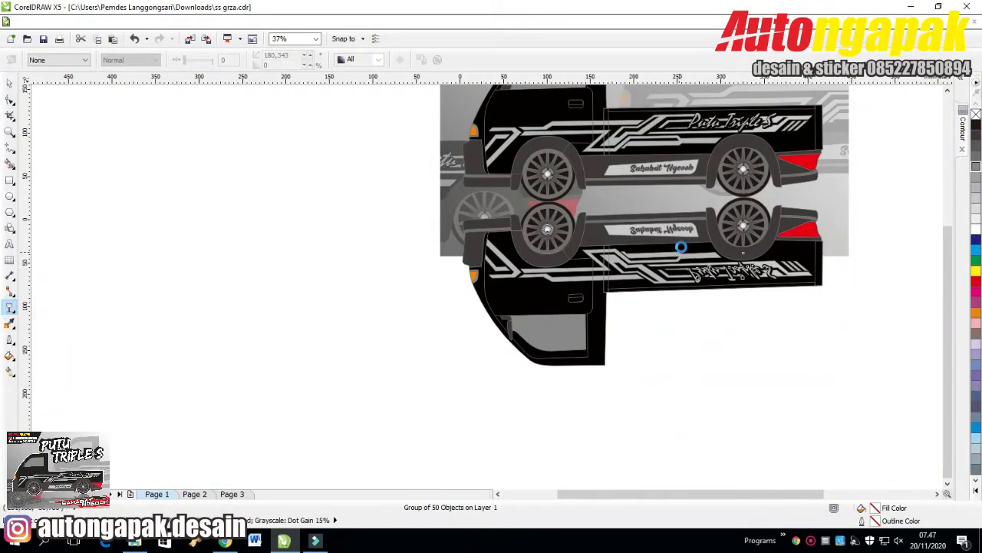
pyautogui.moveTo(681, 405); pyautogui.dragTo(678, 252)
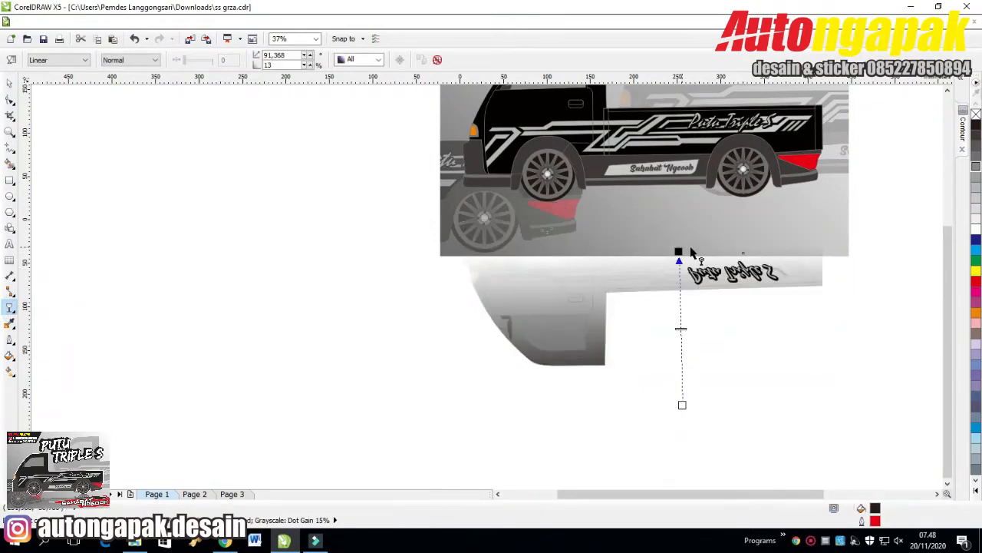
pyautogui.click(187, 259)
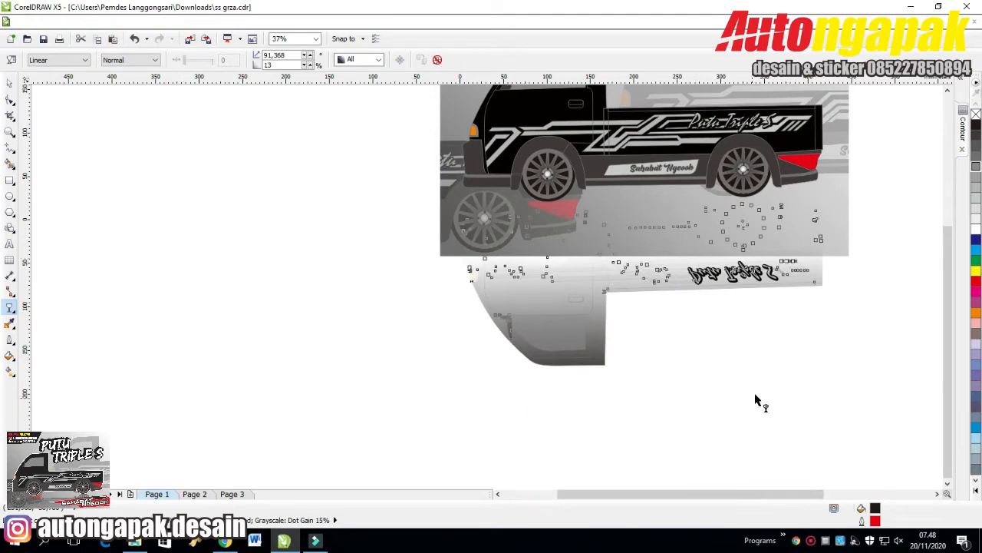
pyautogui.hotkey('ctrl', 'z')
pyautogui.click(9, 83)
pyautogui.click(85, 136)
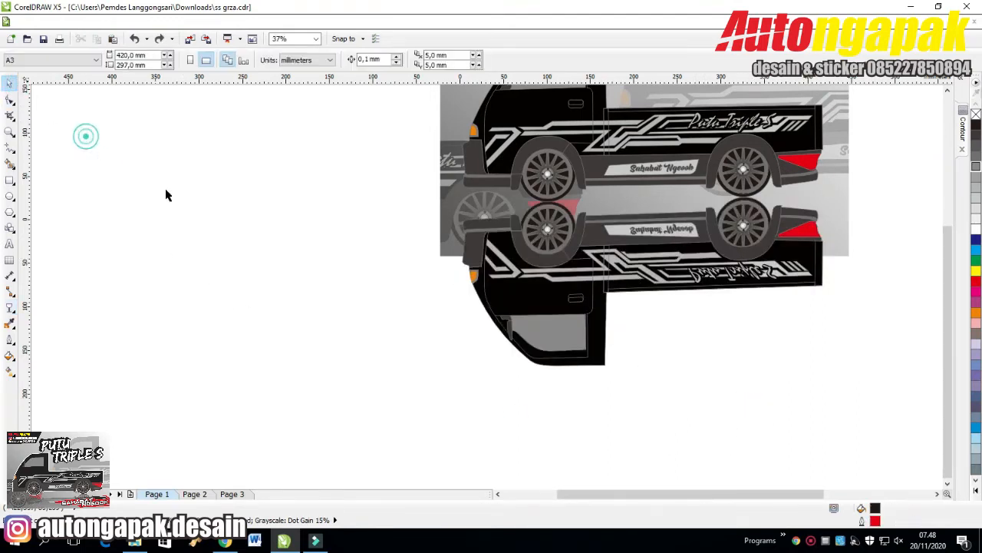
# - Convert the flipped truck group to a 300 dpi RGB (24-bit) bitmap with anti-aliasing and a transparent background
pyautogui.click(614, 321)
pyautogui.click(571, 328)
pyautogui.rightClick(539, 329)
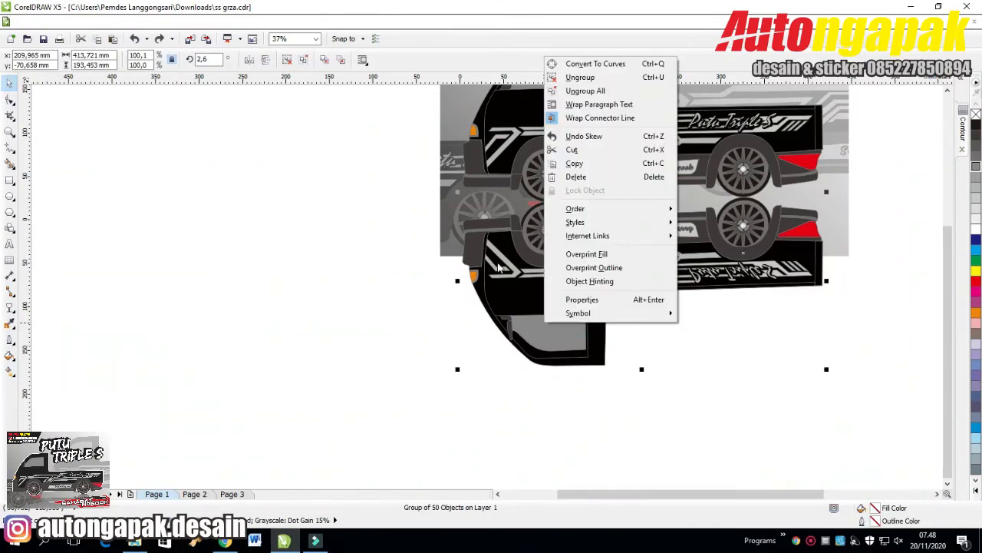
pyautogui.click(348, 279)
pyautogui.click(544, 298)
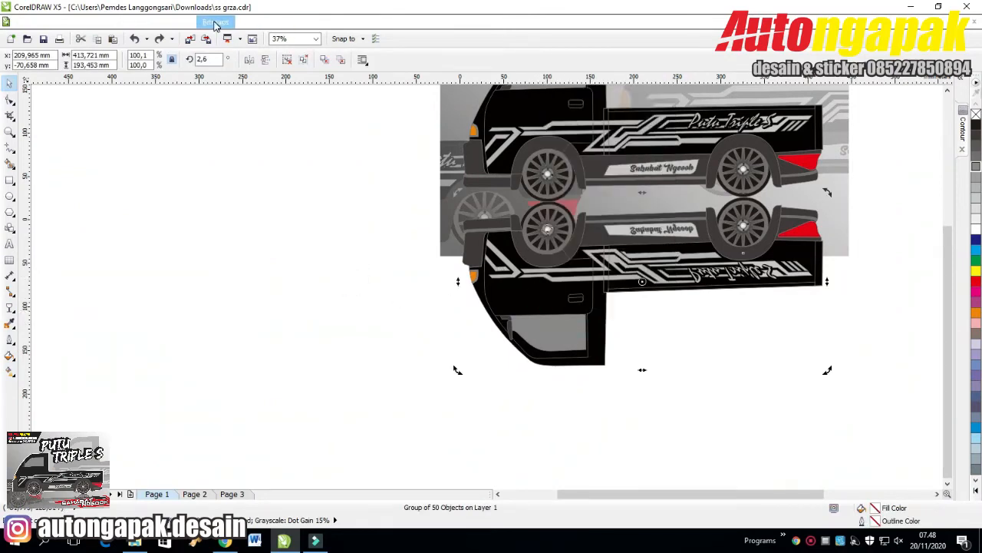
pyautogui.click(211, 20)
pyautogui.click(230, 36)
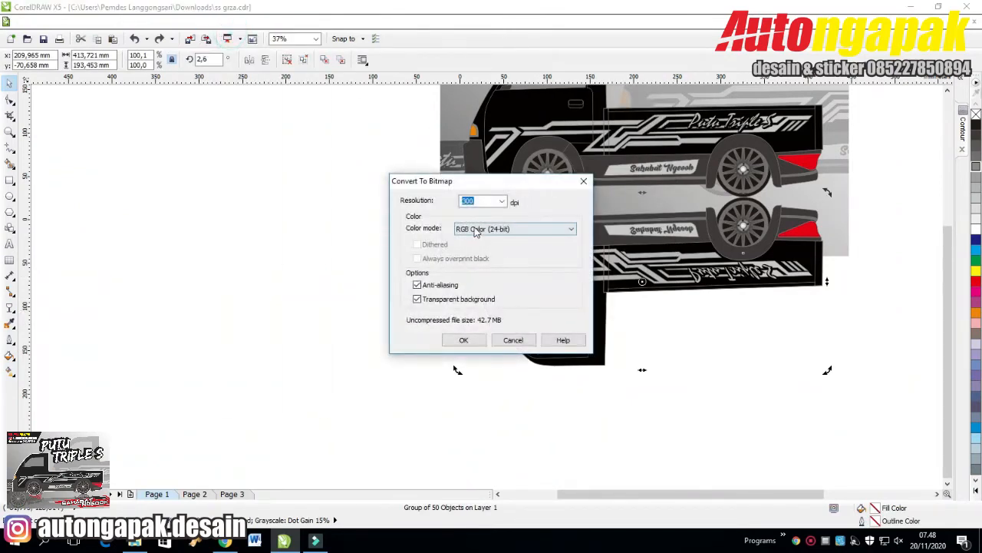
pyautogui.click(464, 341)
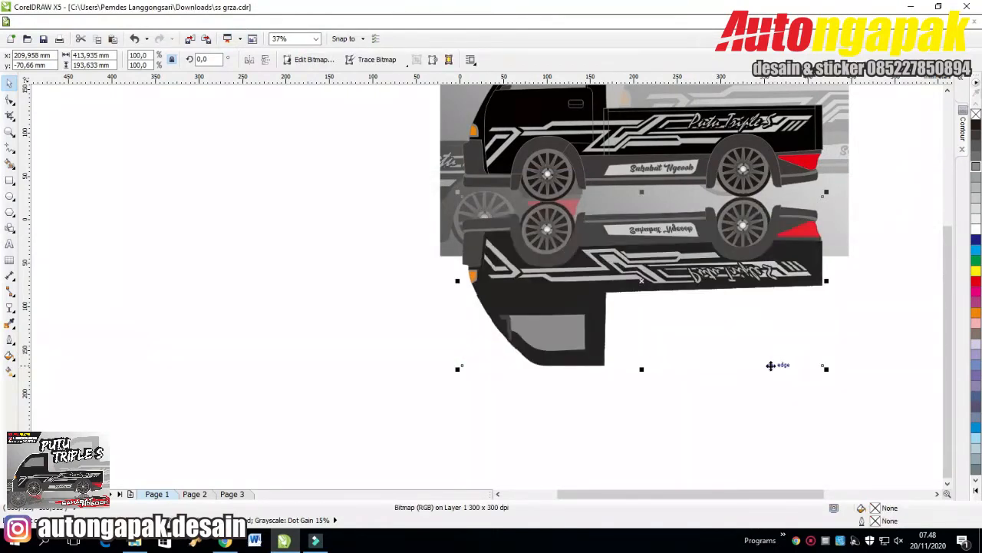
# - Reshape the flipped truck bitmap by raising its two lower corner nodes to the bottom edge of the gradient background
pyautogui.click(10, 98)
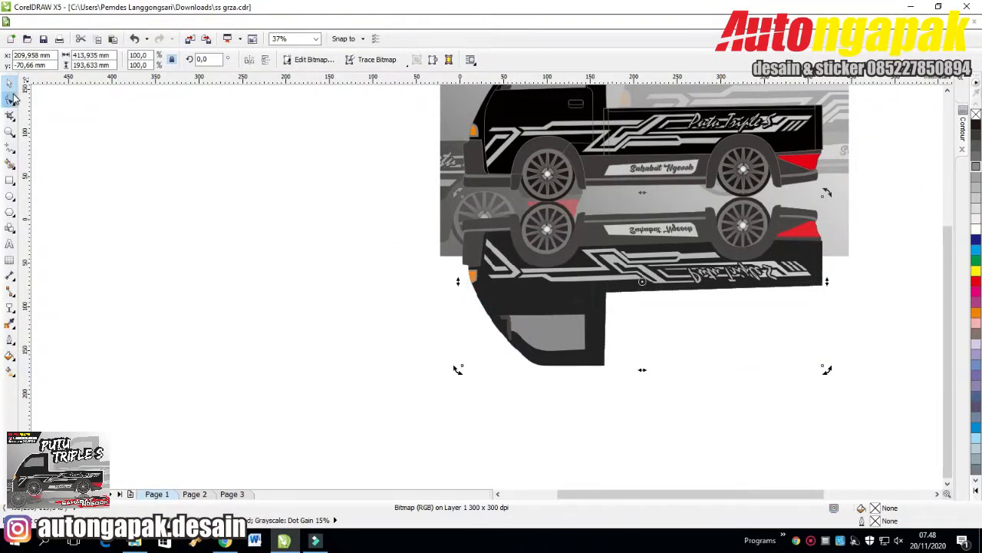
pyautogui.moveTo(461, 365); pyautogui.dragTo(465, 262)
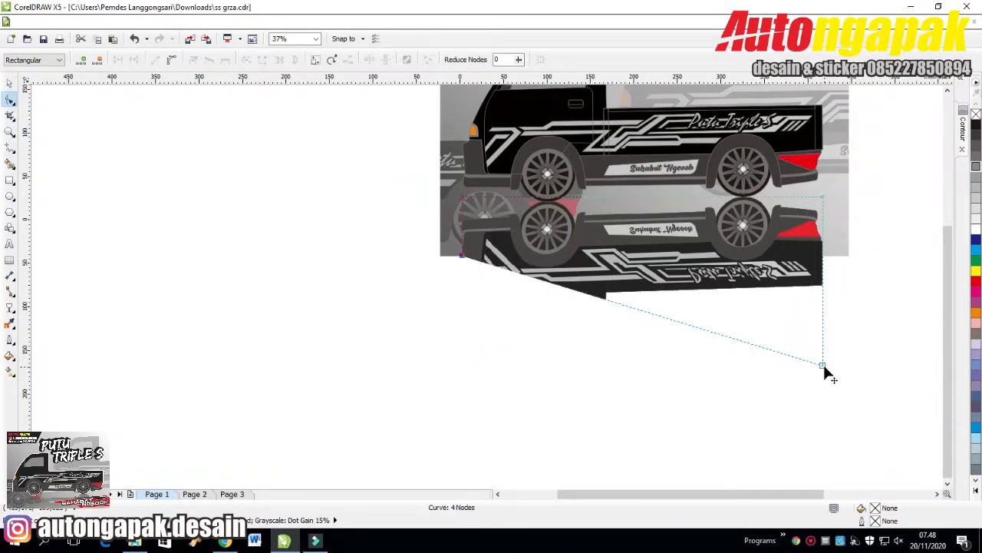
pyautogui.moveTo(822, 365); pyautogui.dragTo(823, 258)
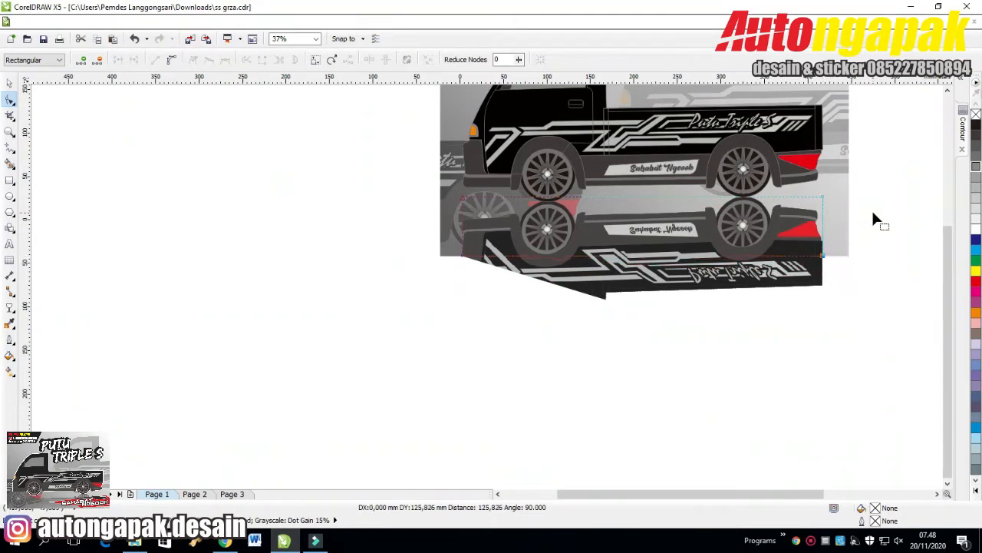
pyautogui.click(10, 84)
# - Apply a linear transparency to the reflection bitmap that fades downward from the main truck's lower body to the background's bottom edge
pyautogui.click(10, 307)
pyautogui.moveTo(620, 204)
pyautogui.mouseDown()
pyautogui.moveTo(627, 293)
pyautogui.moveTo(653, 320)
pyautogui.moveTo(629, 283)
pyautogui.moveTo(630, 203)
pyautogui.mouseUp()
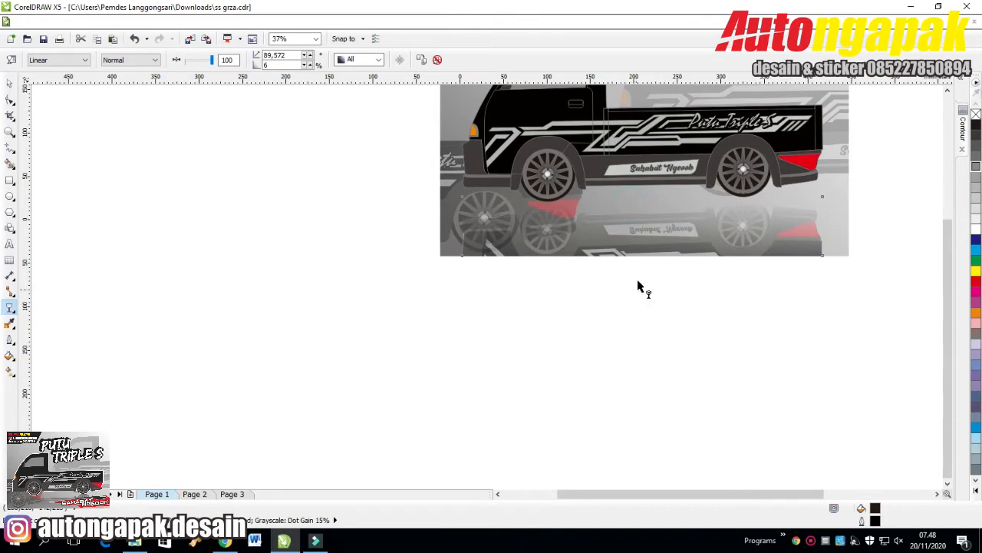
pyautogui.moveTo(637, 286); pyautogui.dragTo(639, 342)
pyautogui.moveTo(637, 281); pyautogui.dragTo(636, 203)
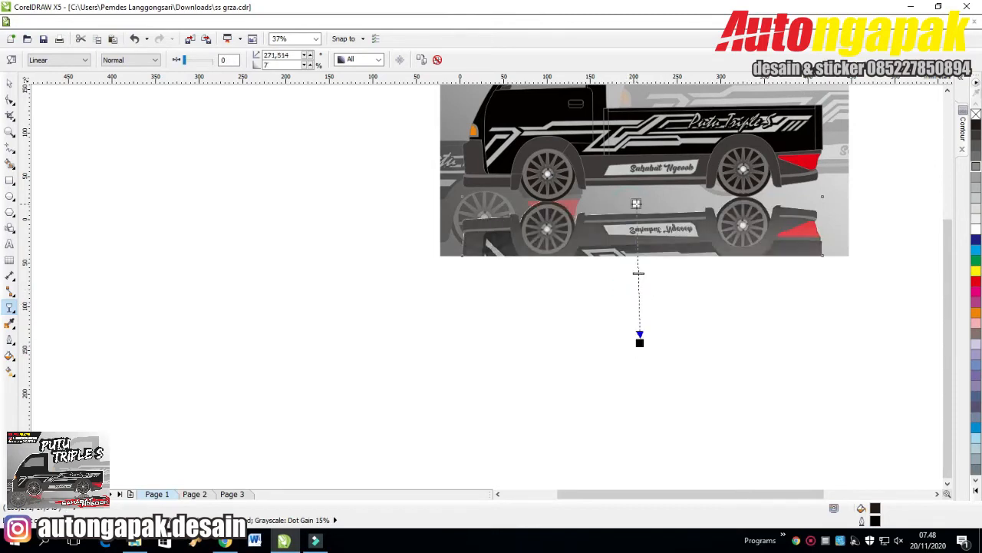
pyautogui.moveTo(639, 340); pyautogui.dragTo(638, 253)
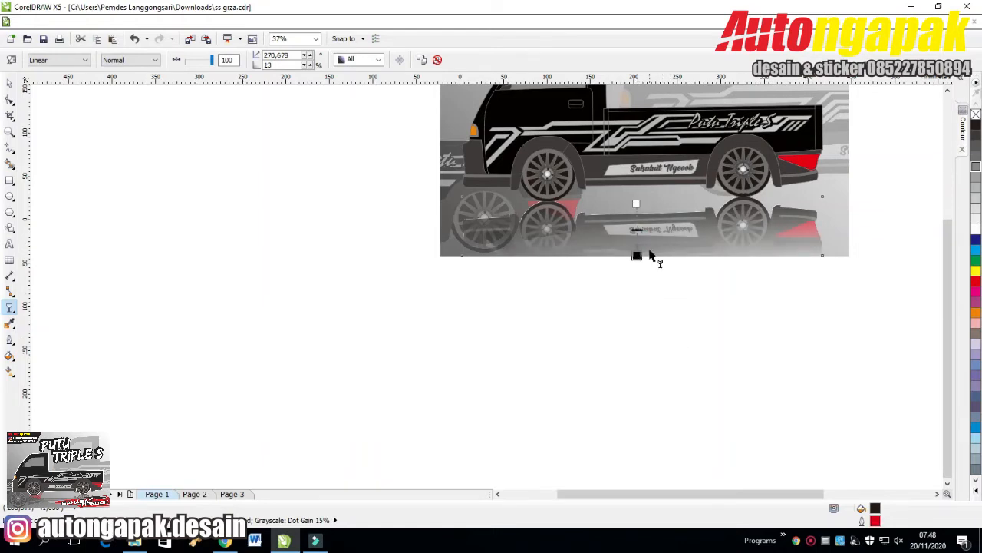
pyautogui.moveTo(638, 185); pyautogui.dragTo(637, 162)
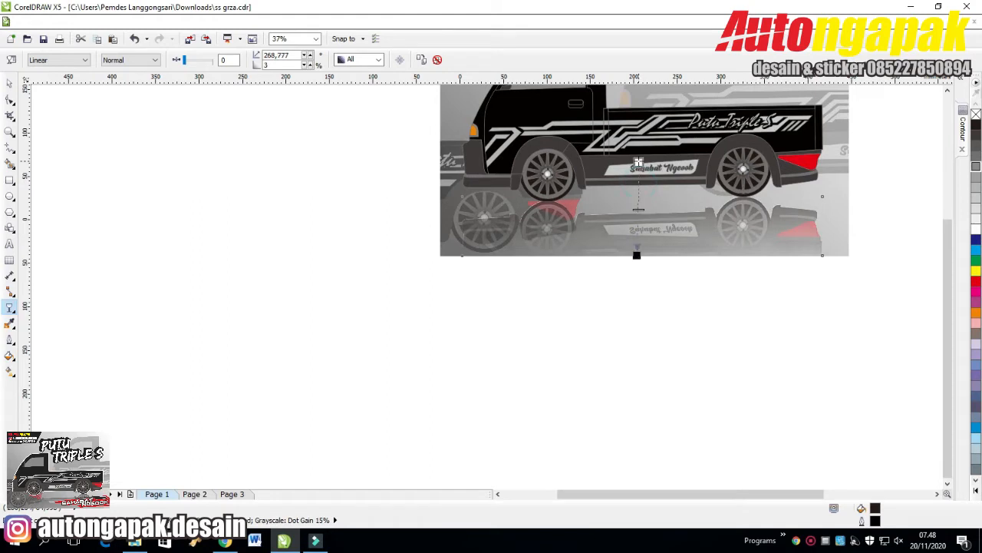
pyautogui.click(9, 82)
pyautogui.click(179, 153)
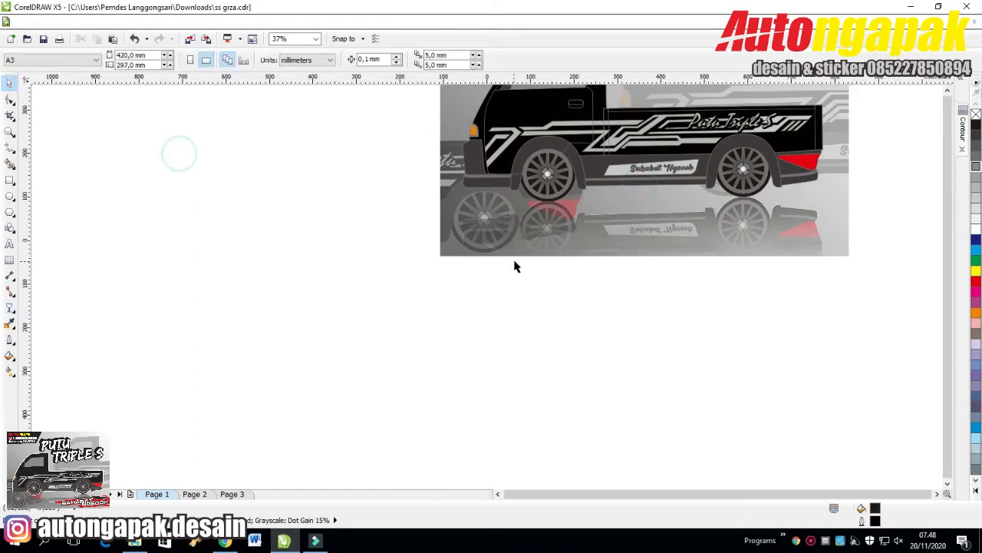
# - Apply a white outside contour with a 1.5 mm offset and 1 step to the dark truck silhouette
pyautogui.scroll(-2, 515, 264)
pyautogui.click(804, 216)
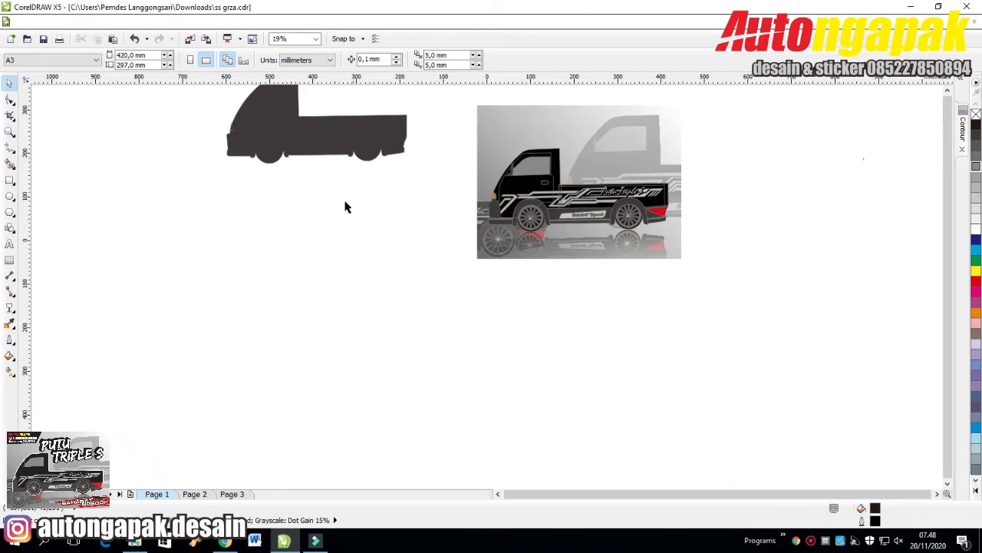
pyautogui.click(284, 148)
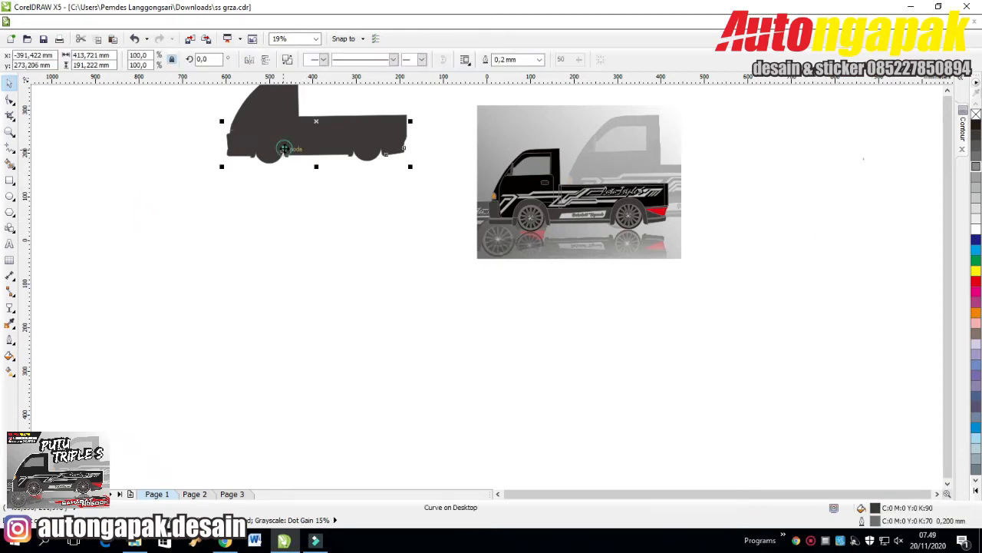
pyautogui.keyDown('shift'); pyautogui.click(540, 181); pyautogui.keyUp('shift')
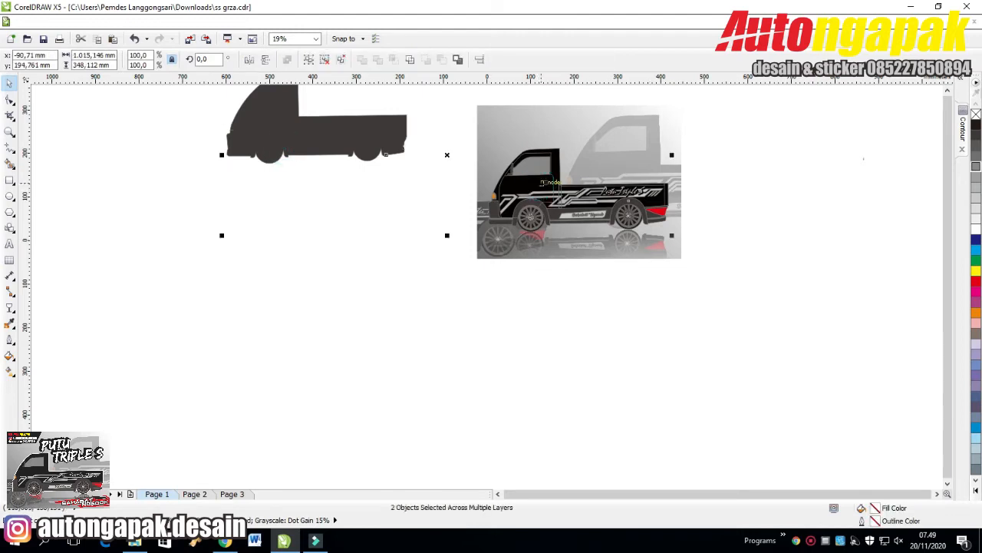
pyautogui.click(275, 152)
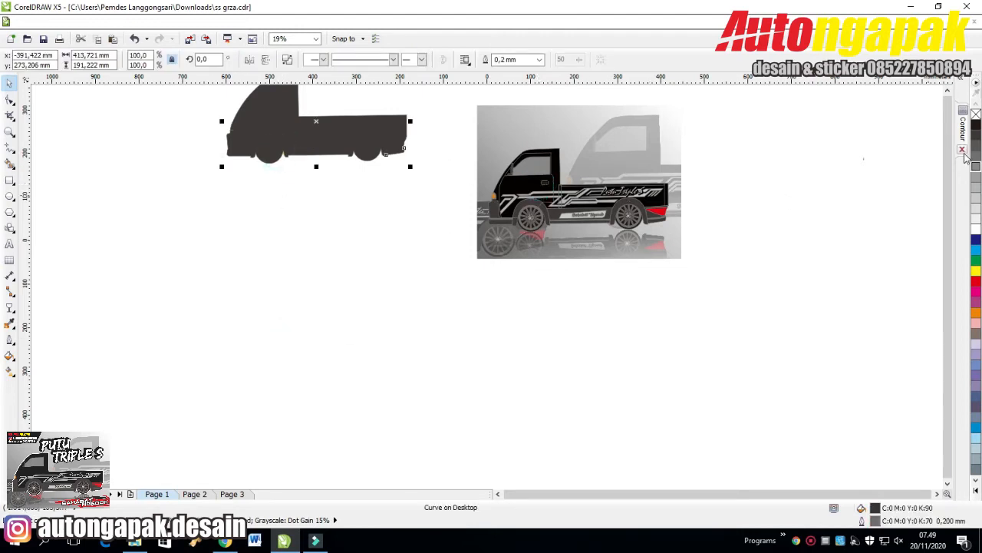
pyautogui.click(966, 131)
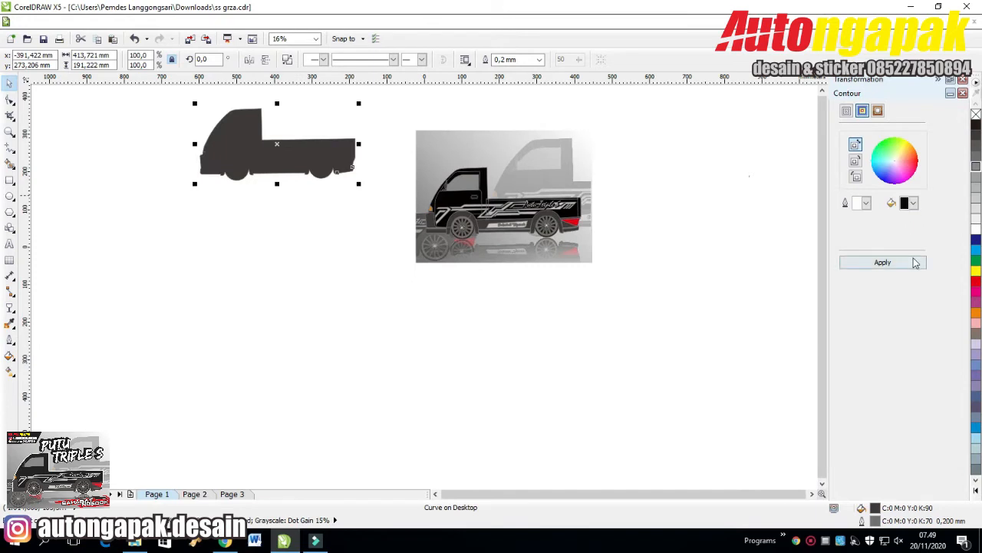
pyautogui.click(913, 202)
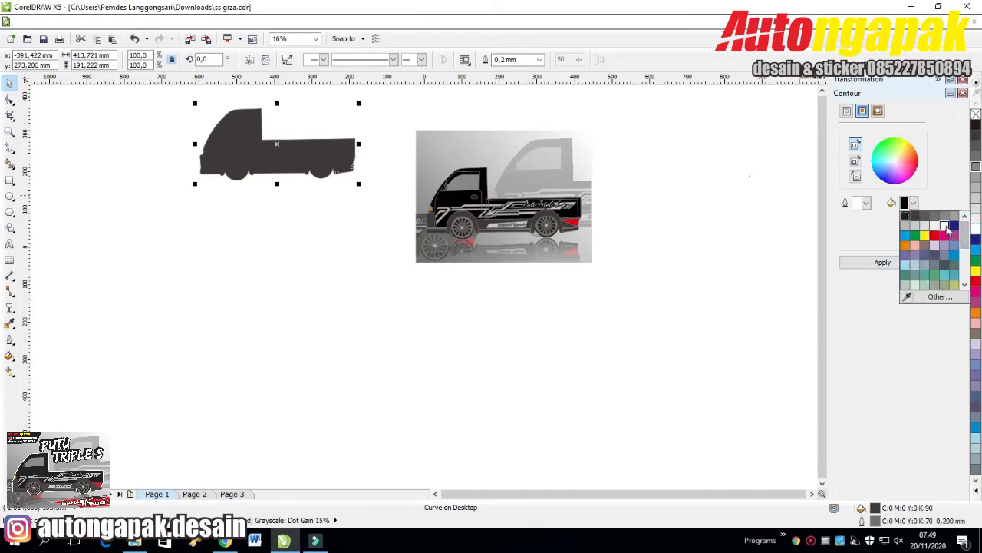
pyautogui.click(949, 230)
pyautogui.click(846, 111)
pyautogui.click(899, 264)
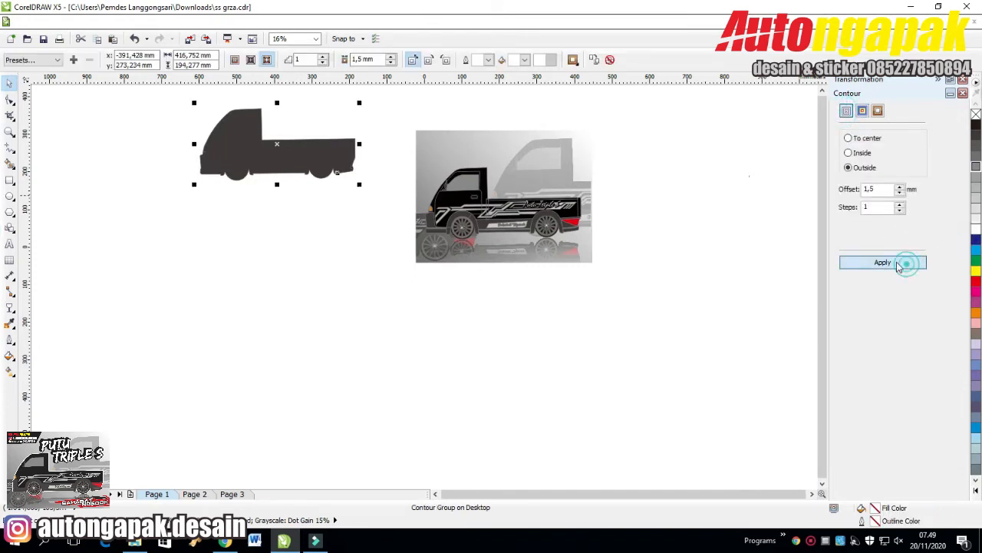
pyautogui.click(850, 263)
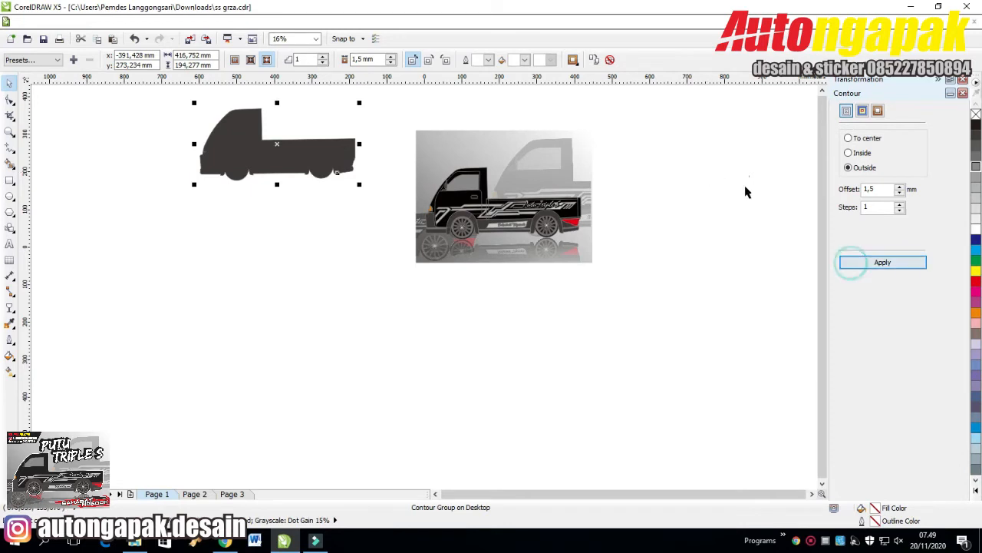
pyautogui.click(741, 181)
# - Move the white-contoured dark silhouette onto the background and place it behind the main truck in the stacking order
pyautogui.moveTo(250, 152); pyautogui.dragTo(429, 175)
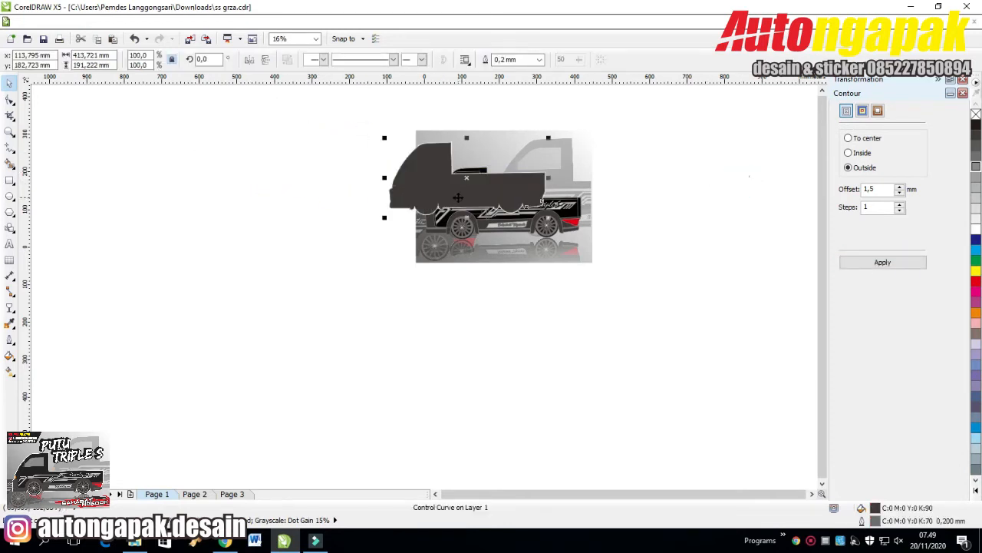
pyautogui.scroll(2, 457, 196)
pyautogui.click(733, 146)
pyautogui.click(423, 178)
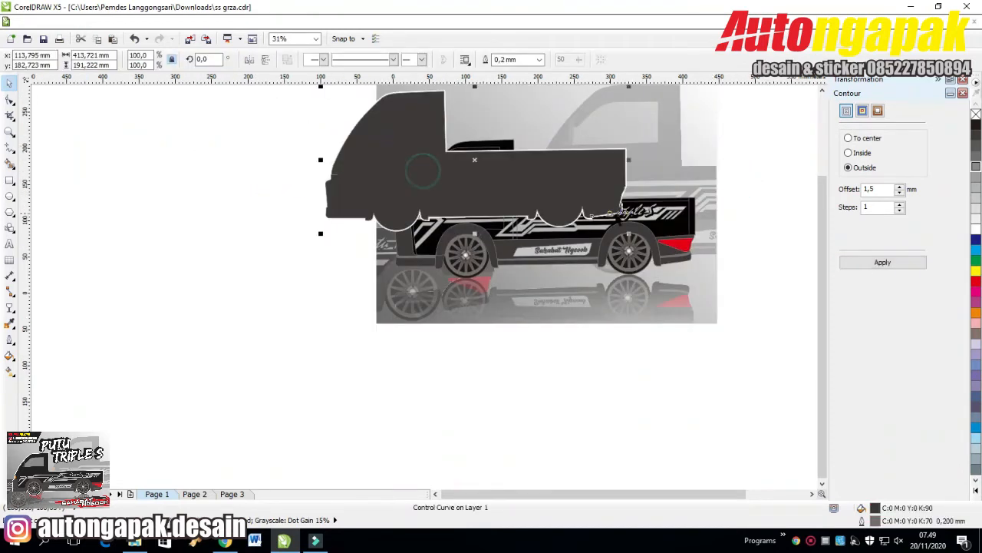
pyautogui.click(798, 175)
pyautogui.click(596, 207)
pyautogui.keyDown('shift'); pyautogui.click(672, 219); pyautogui.keyUp('shift')
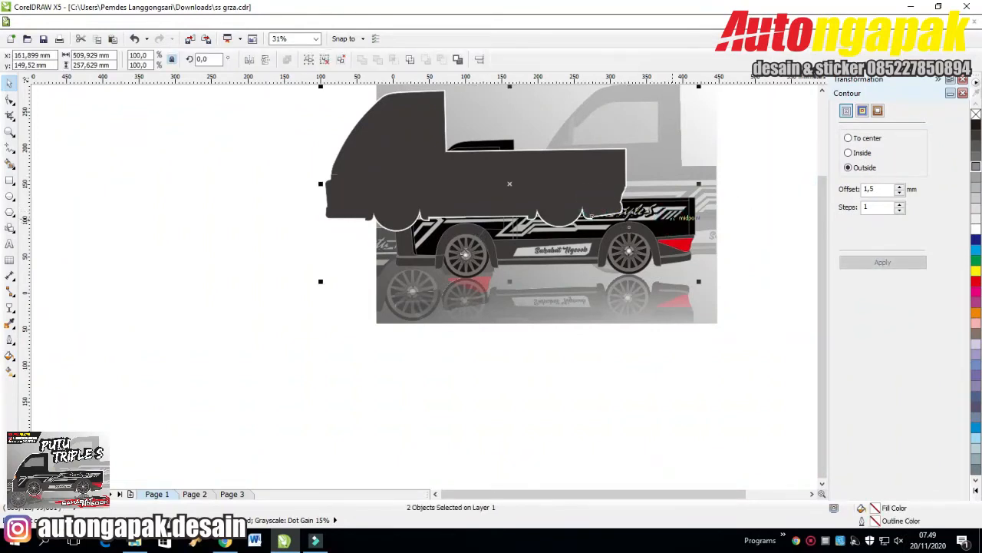
pyautogui.click(745, 164)
pyautogui.click(560, 177)
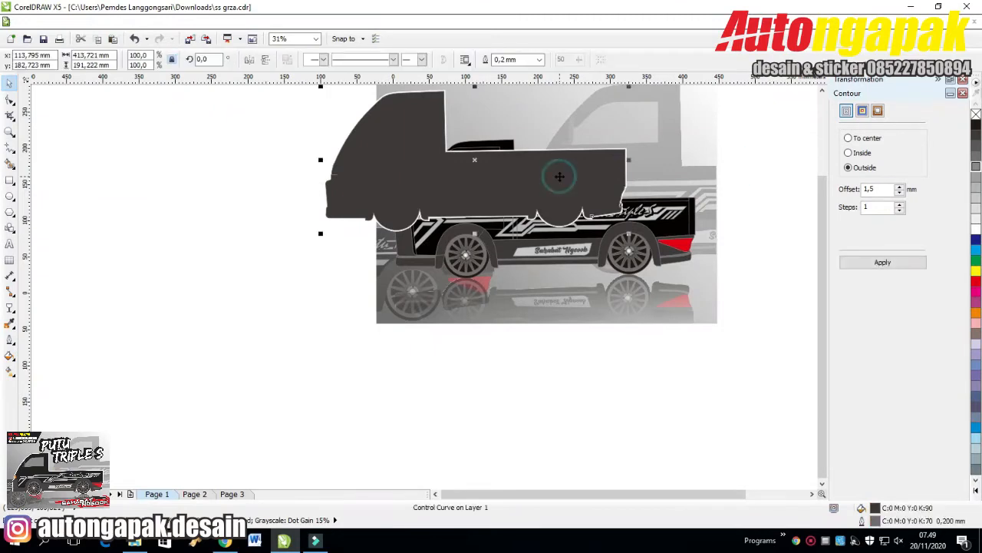
pyautogui.hotkey('ctrl', 'z')
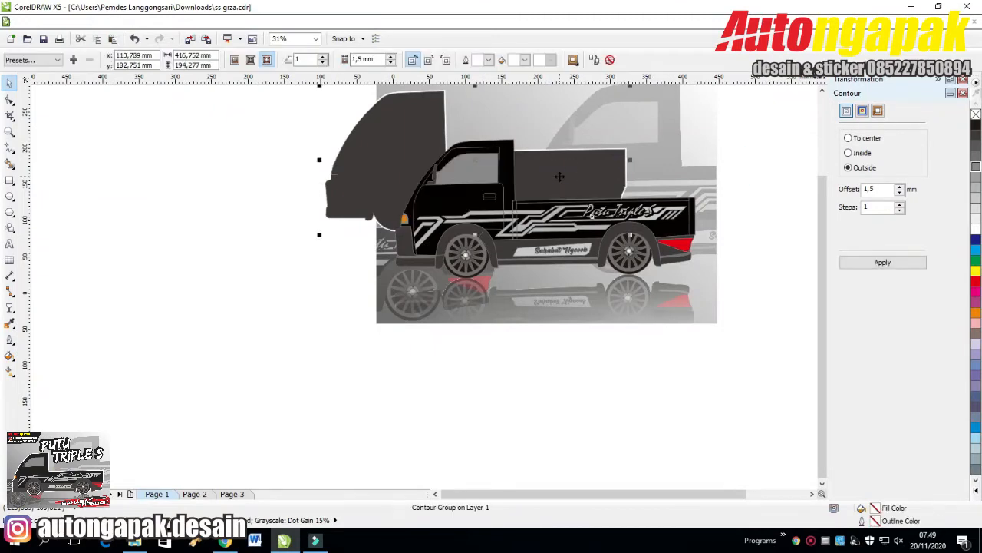
# - Align the contoured silhouette with the main truck horizontally and vertically so that it sits exactly behind it
pyautogui.click(761, 176)
pyautogui.click(396, 114)
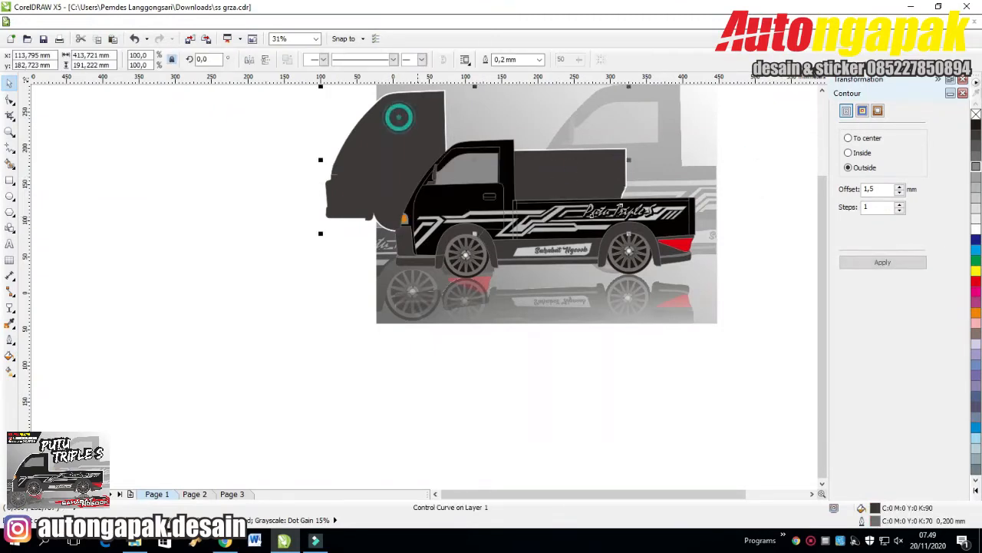
pyautogui.click(423, 211)
pyautogui.click(342, 163)
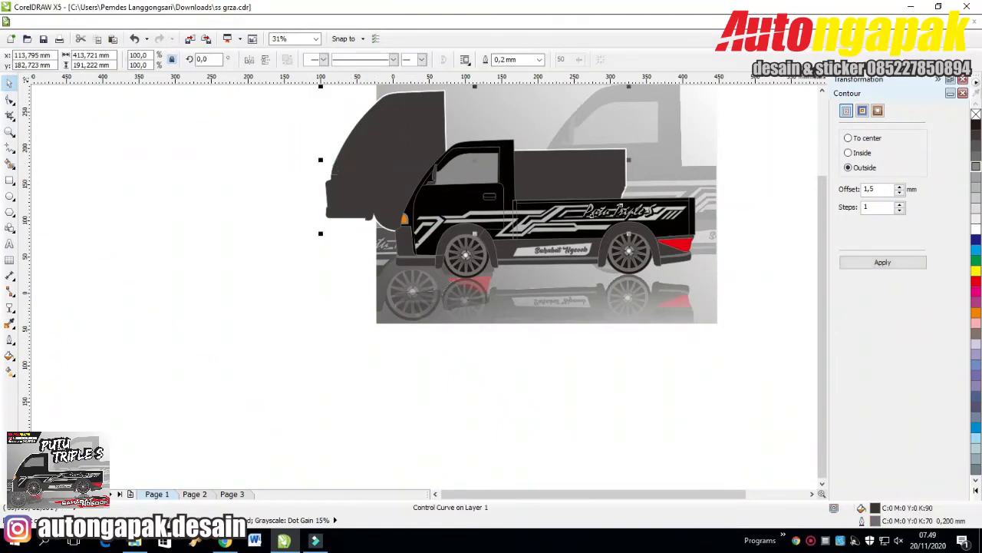
pyautogui.click(405, 231)
pyautogui.click(362, 151)
pyautogui.keyDown('shift'); pyautogui.click(674, 219); pyautogui.keyUp('shift')
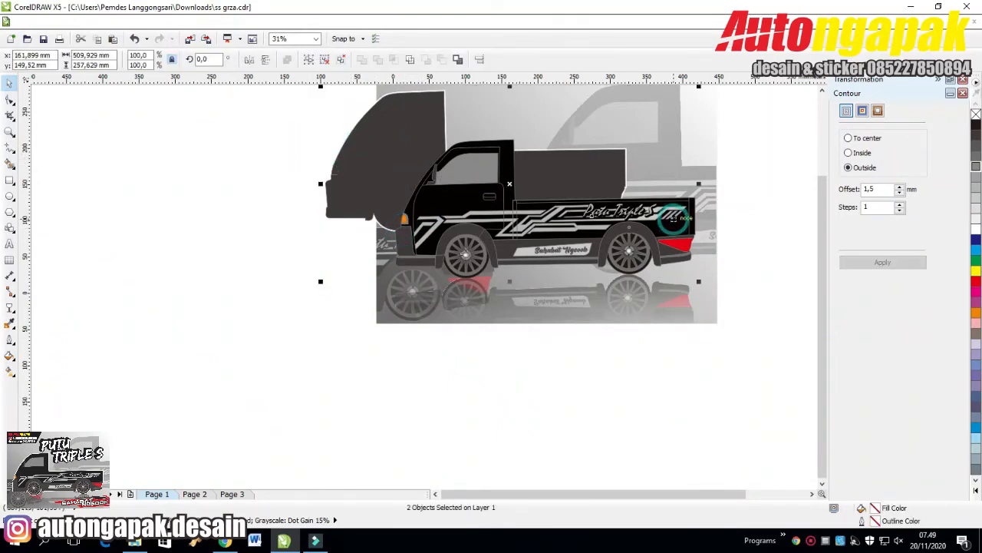
pyautogui.press('l')
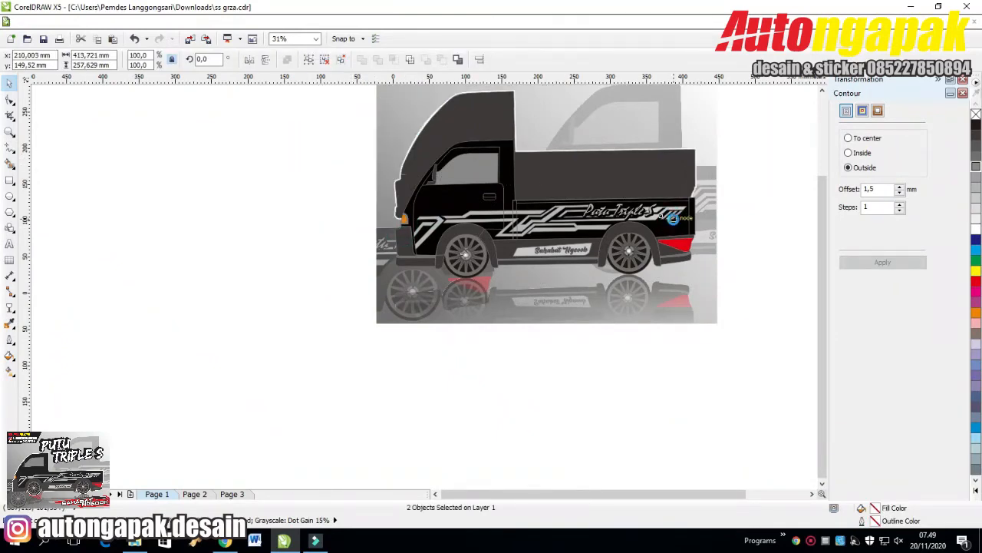
pyautogui.click(823, 171)
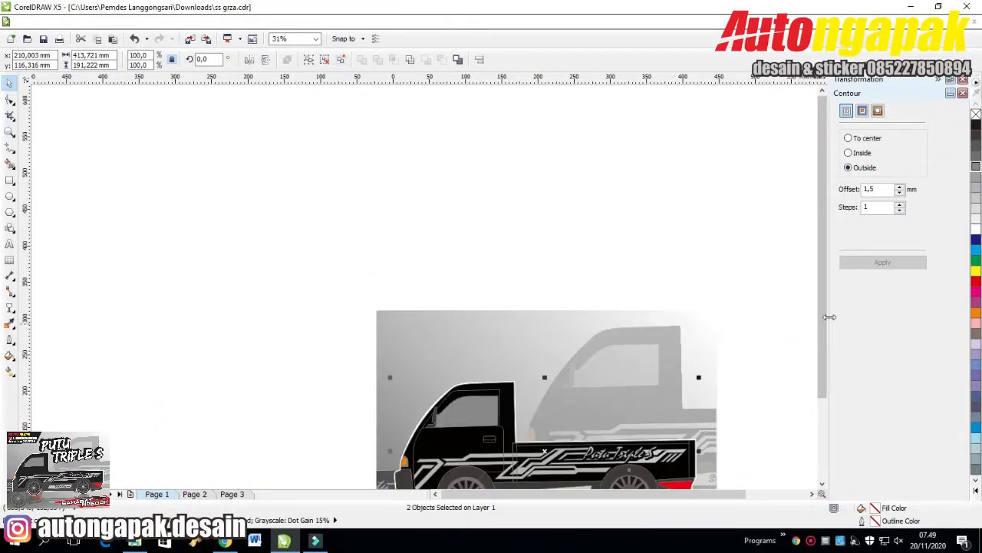
pyautogui.scroll(-3, 824, 286)
pyautogui.click(781, 421)
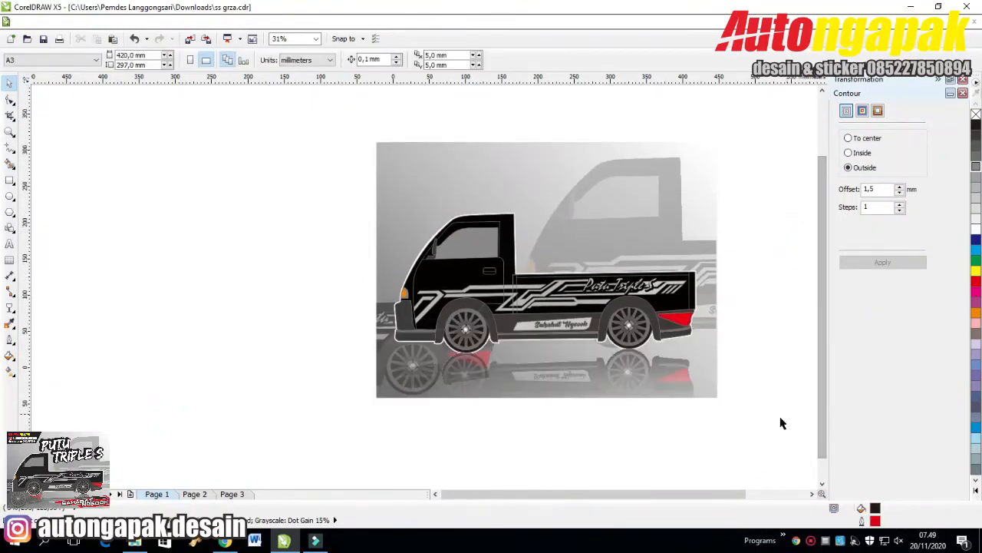
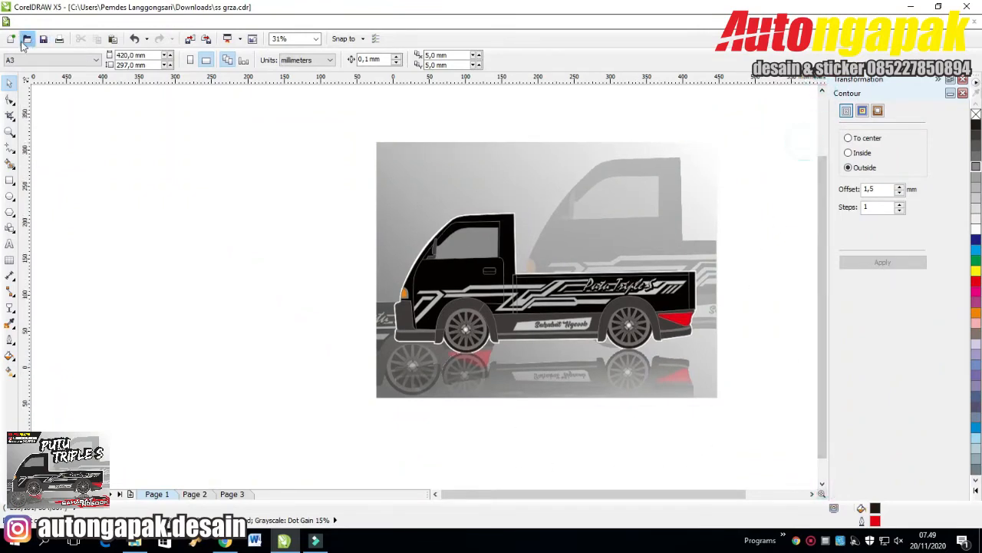
pyautogui.click(316, 540)
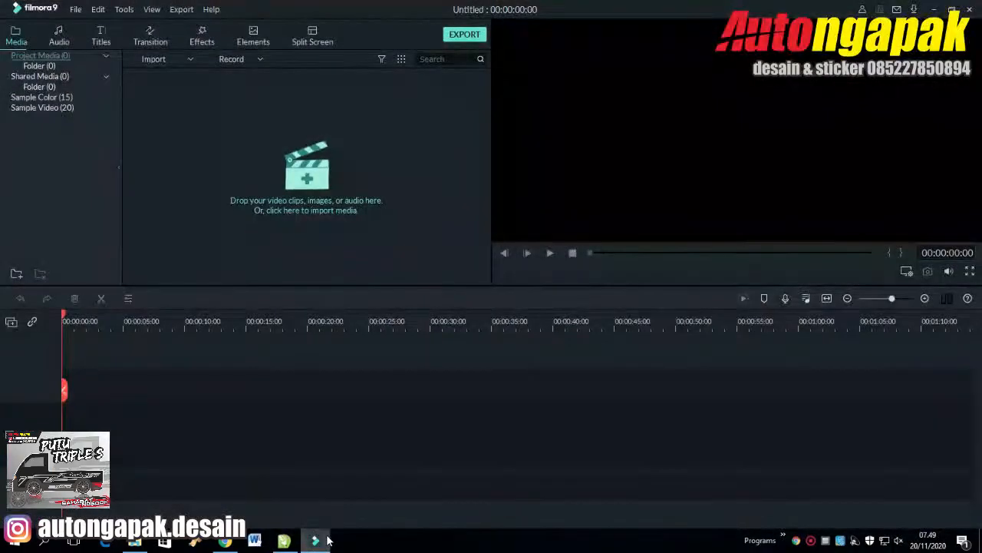
pyautogui.click(326, 541)
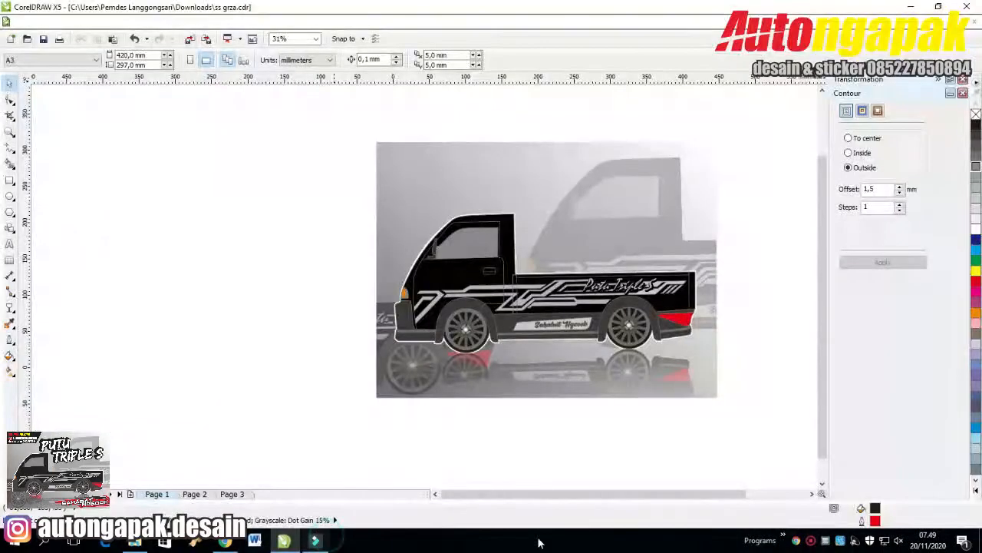
pyautogui.click(811, 542)
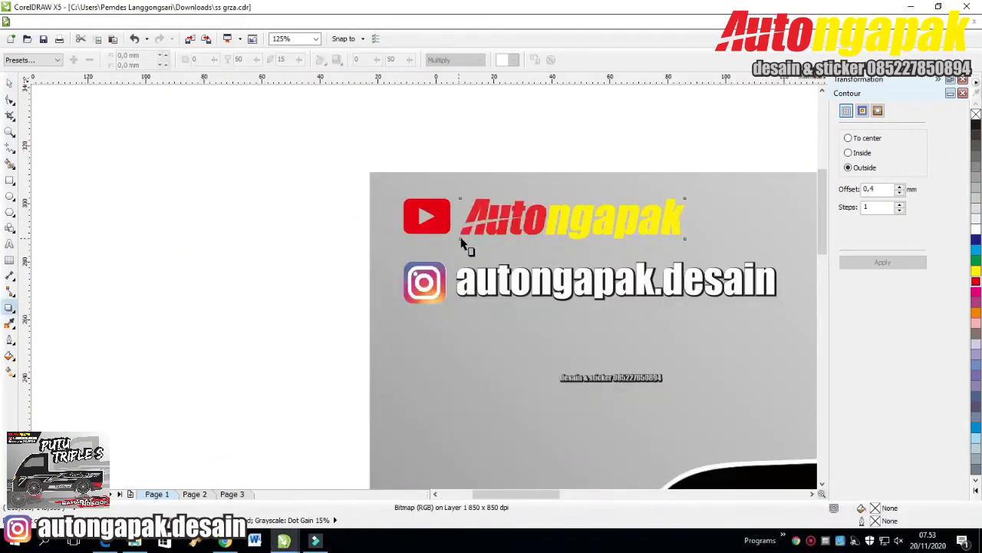
# - Add a horizontal drop shadow across the Autongapak logo bitmap and increase the shadow's opacity
pyautogui.moveTo(460, 220); pyautogui.dragTo(685, 219)
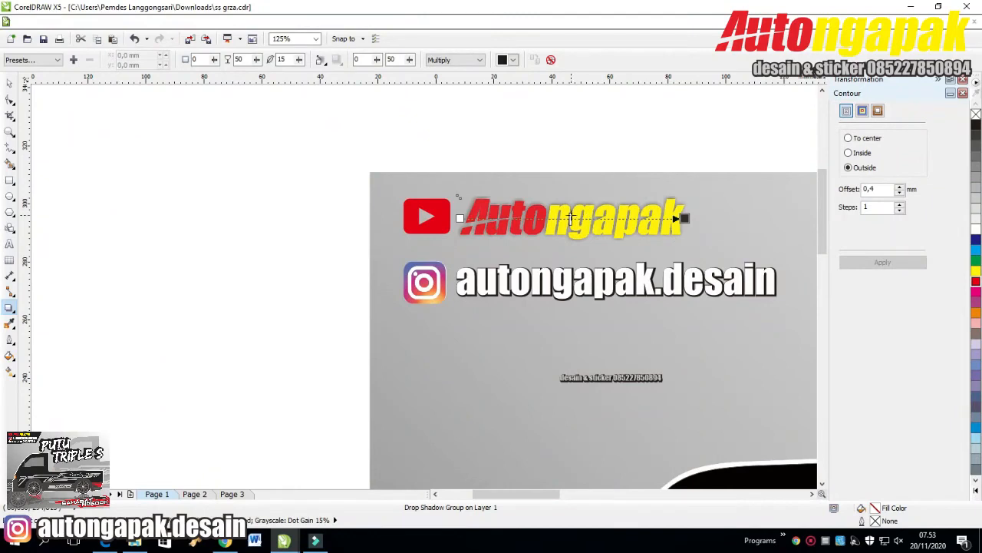
pyautogui.moveTo(571, 218); pyautogui.dragTo(612, 218)
pyautogui.click(9, 82)
pyautogui.click(204, 152)
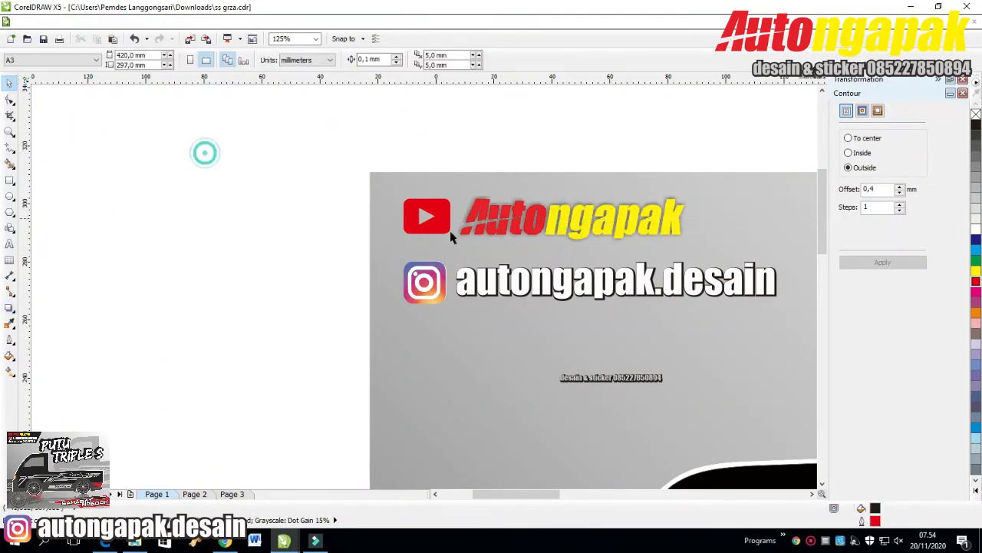
pyautogui.press('F3')
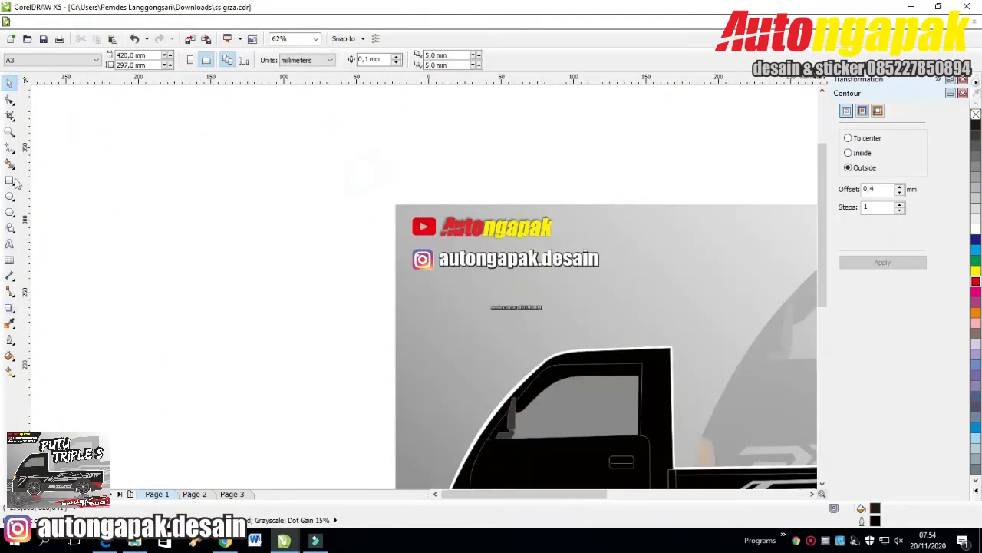
pyautogui.click(244, 208)
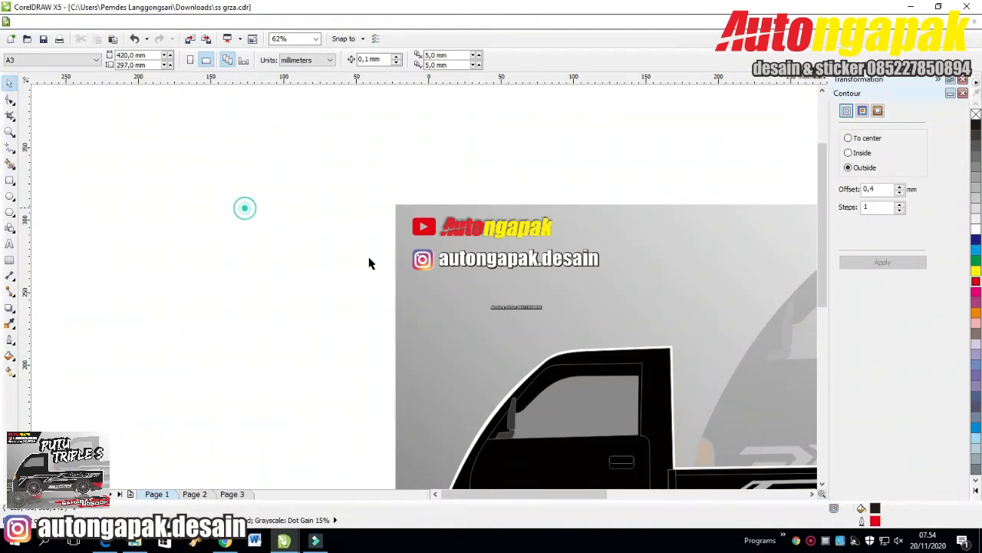
# - Enlarge the "desain & sticker" contact line to about 123 mm wide and place it just below the Instagram line
pyautogui.click(519, 307)
pyautogui.moveTo(462, 274); pyautogui.dragTo(582, 292)
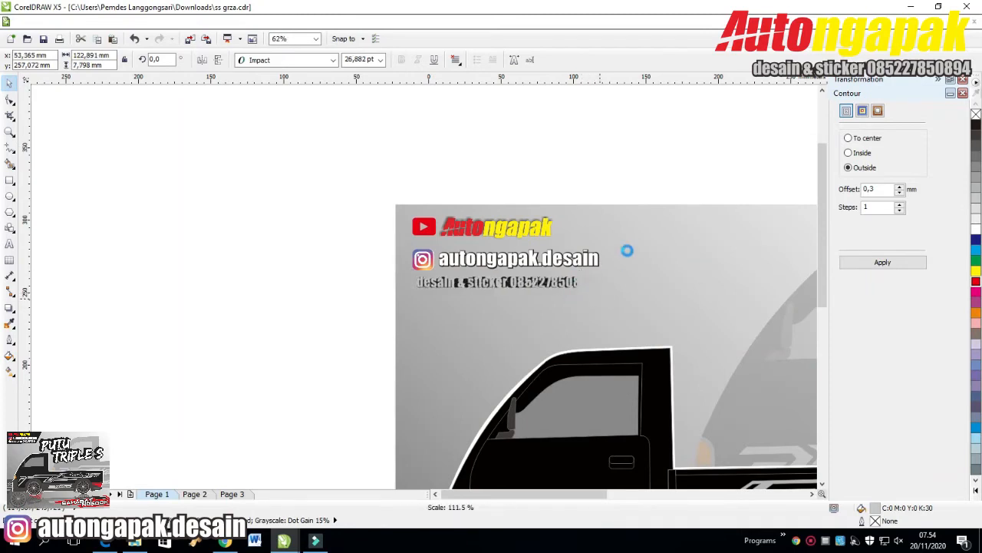
pyautogui.click(642, 181)
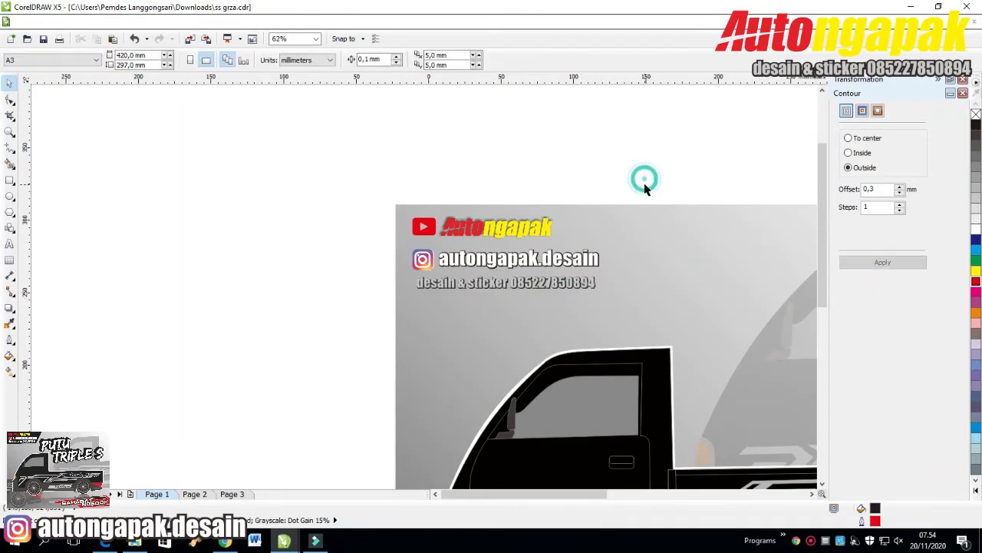
# - Draw a closed four-sided banner about 173 × 71 mm around the contact lines in the background's upper-left corner, with a slanted right side
pyautogui.click(13, 153)
pyautogui.click(70, 225)
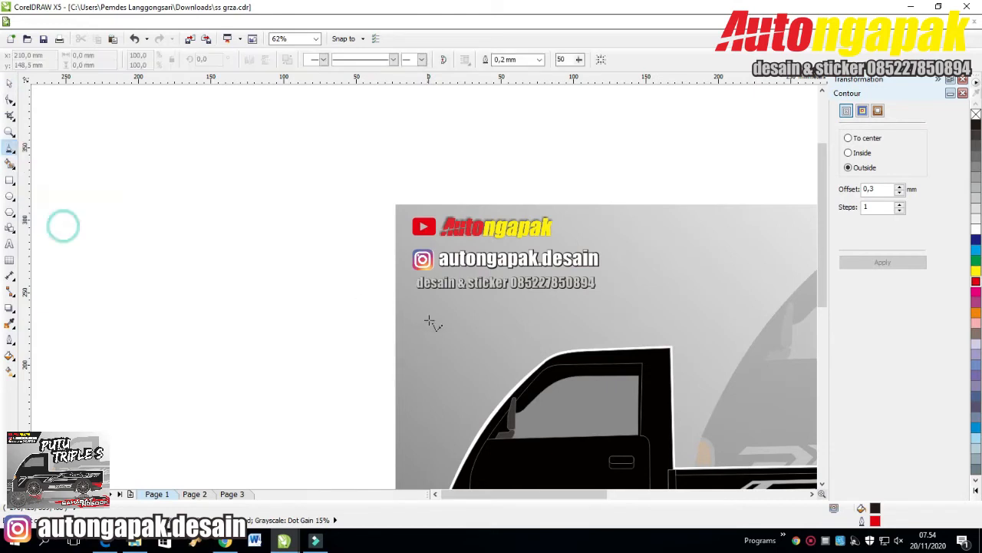
pyautogui.click(395, 308)
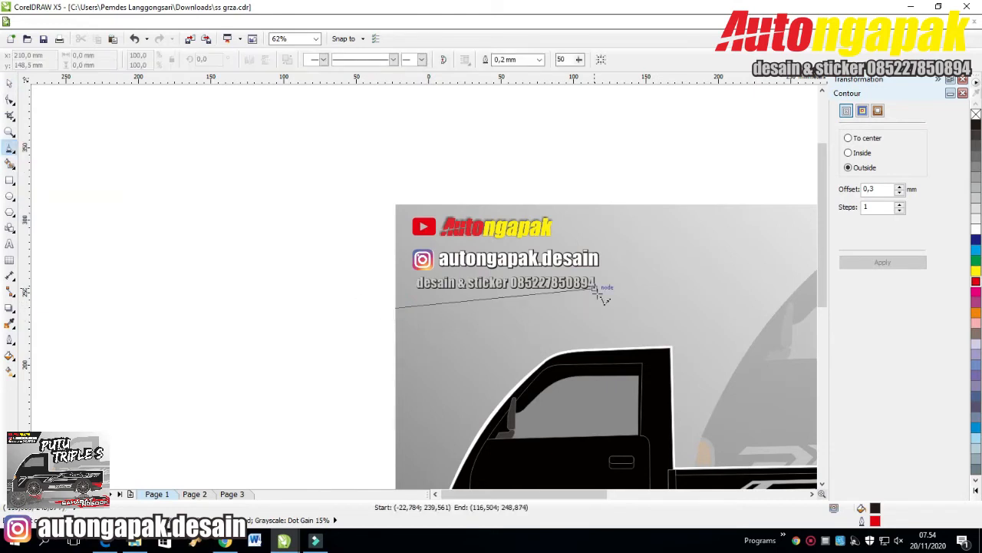
pyautogui.click(595, 296)
pyautogui.click(645, 204)
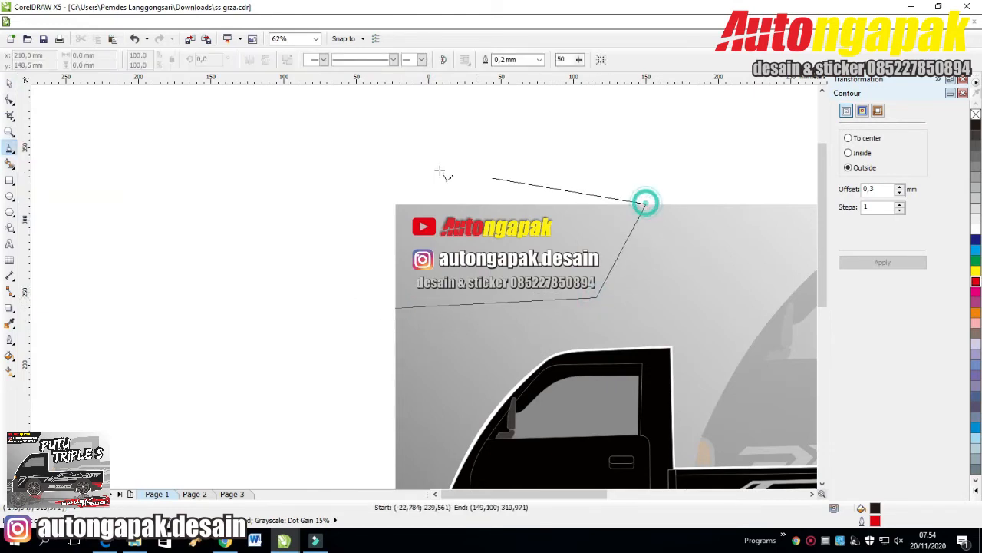
pyautogui.click(395, 204)
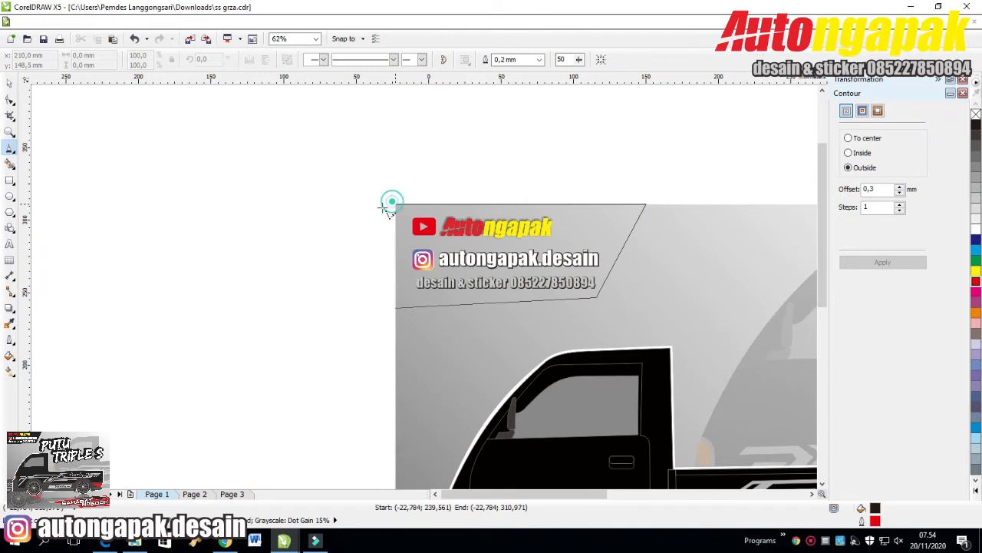
pyautogui.click(396, 308)
# - Fill the banner with a black sampled from the truck body (C93 M88 Y89 K80)
pyautogui.doubleClick(874, 508)
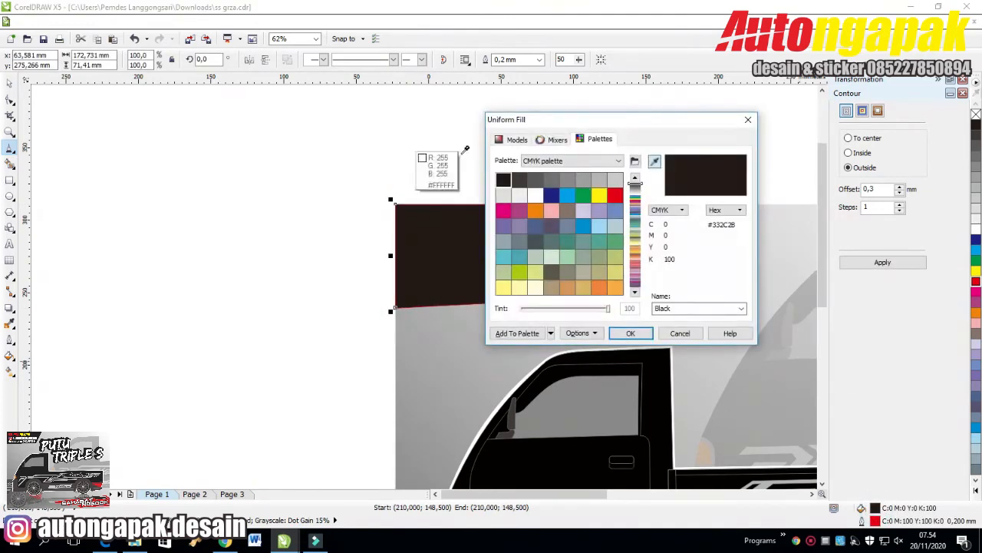
pyautogui.click(654, 161)
pyautogui.click(660, 362)
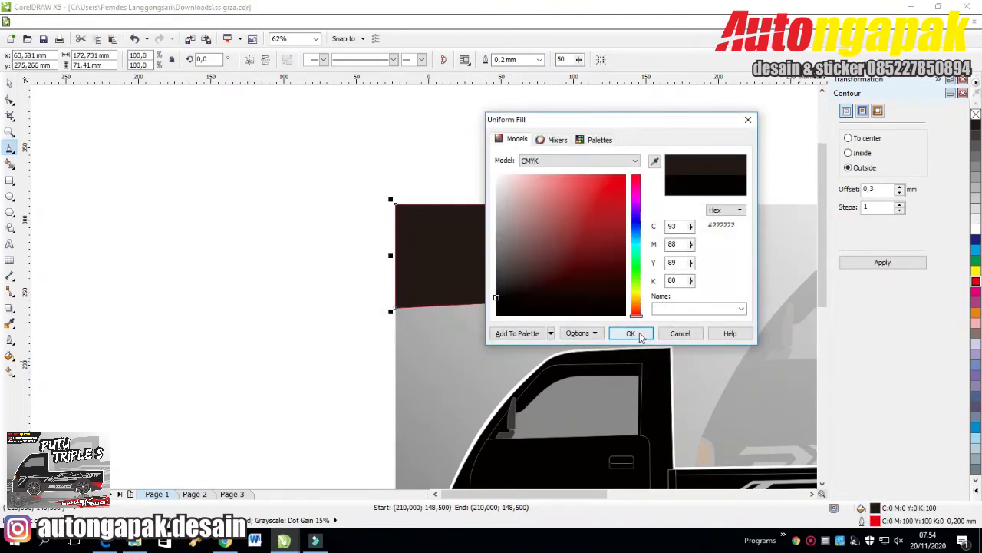
pyautogui.click(634, 333)
# - Remove the black banner's outline and place the banner behind the logo and contact lines
pyautogui.click(10, 82)
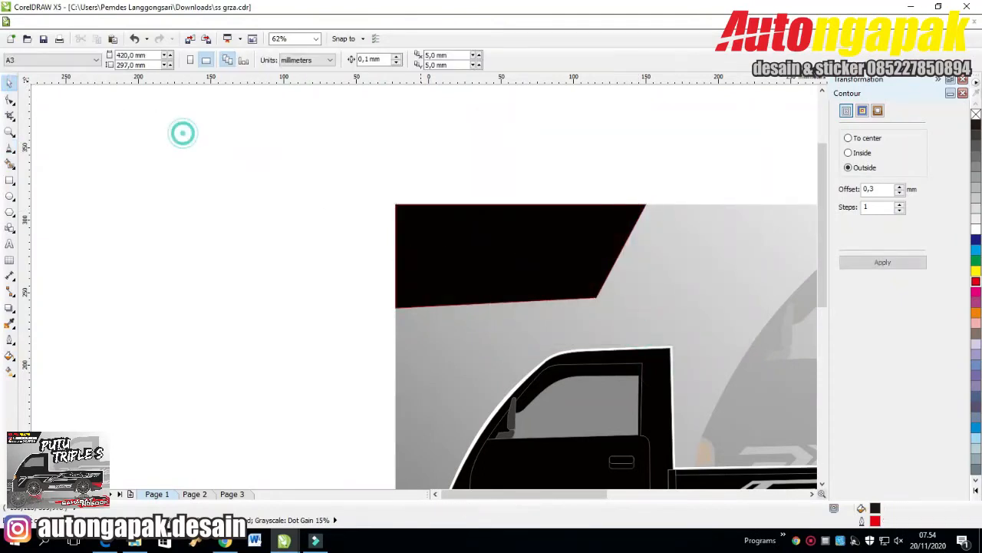
pyautogui.click(508, 241)
pyautogui.click(540, 59)
pyautogui.click(508, 69)
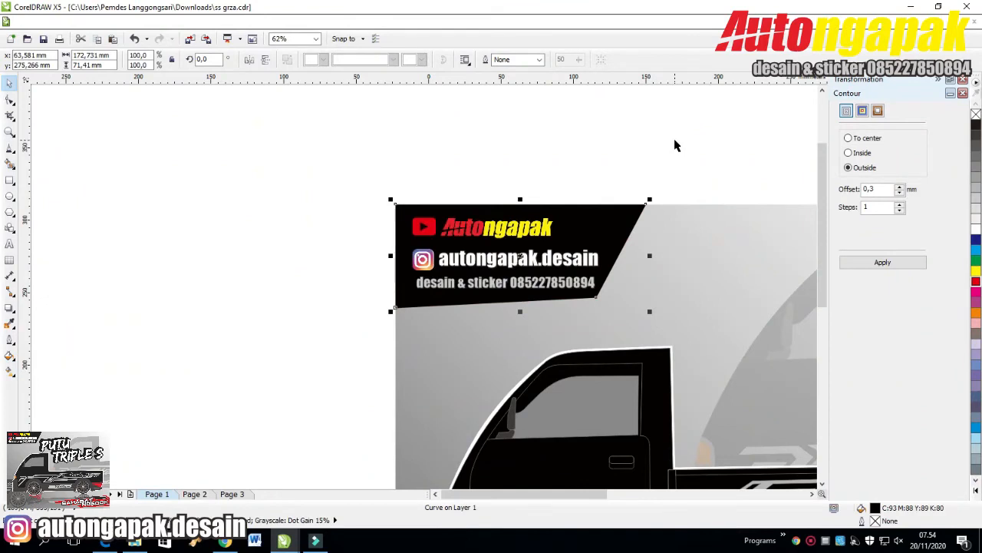
pyautogui.click(194, 190)
# - Shift the Autongapak logo with its YouTube icon and the Instagram line slightly up and left within the black banner
pyautogui.click(474, 258)
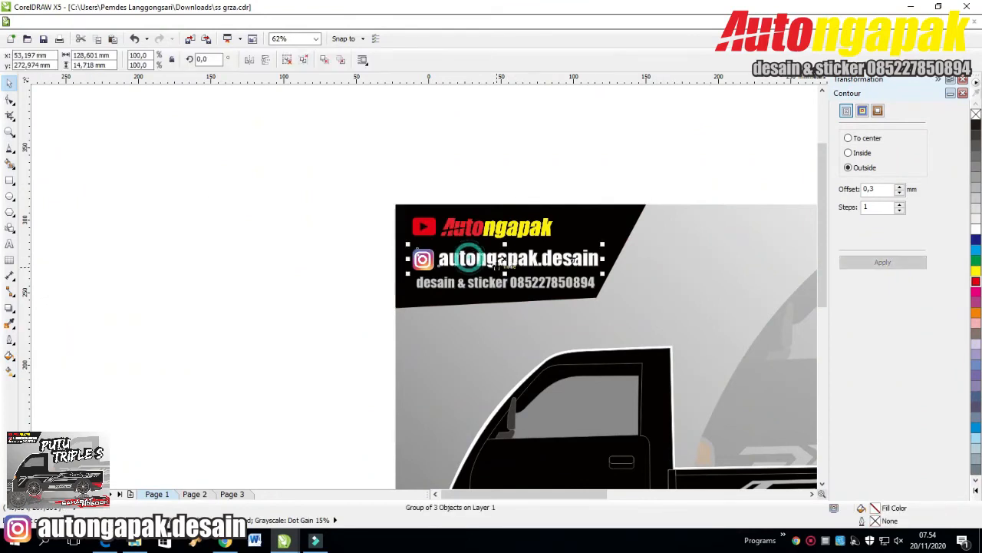
pyautogui.scroll(2, 474, 257)
pyautogui.click(475, 198)
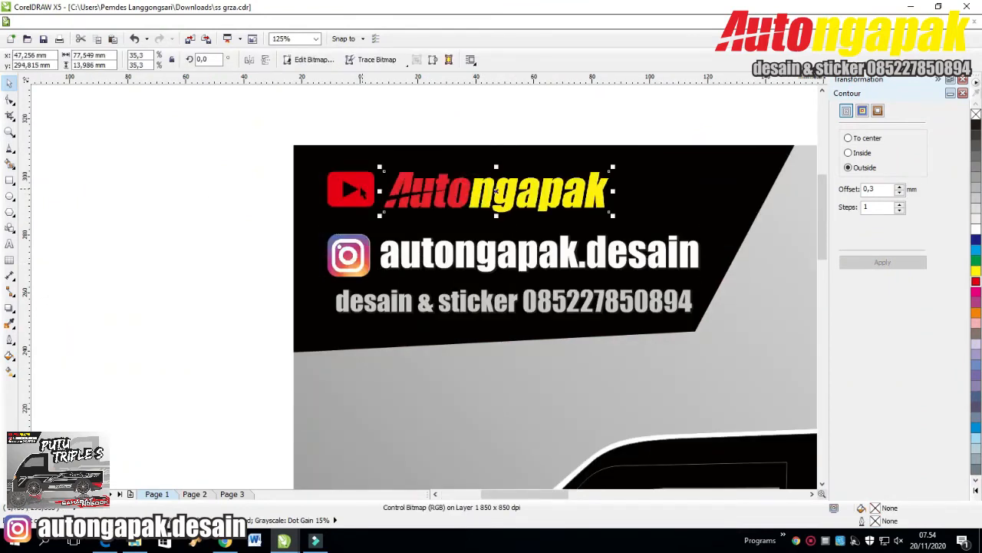
pyautogui.keyDown('shift'); pyautogui.click(352, 189); pyautogui.keyUp('shift')
pyautogui.moveTo(413, 211); pyautogui.dragTo(404, 201)
pyautogui.click(519, 131)
pyautogui.moveTo(508, 253); pyautogui.dragTo(499, 232)
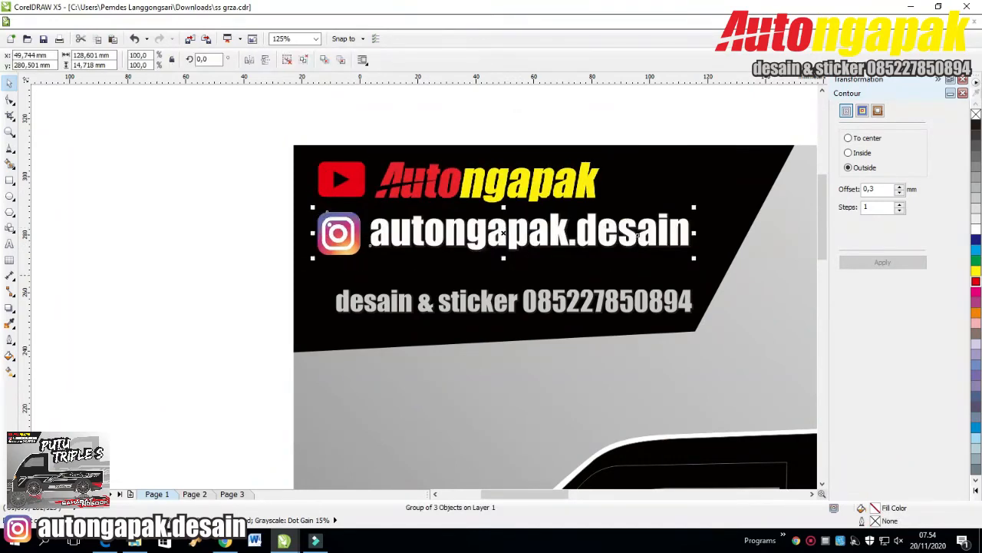
# - Move the "desain & sticker" contact line up close beneath the Instagram line and fill it white
pyautogui.click(500, 304)
pyautogui.moveTo(495, 306); pyautogui.dragTo(478, 276)
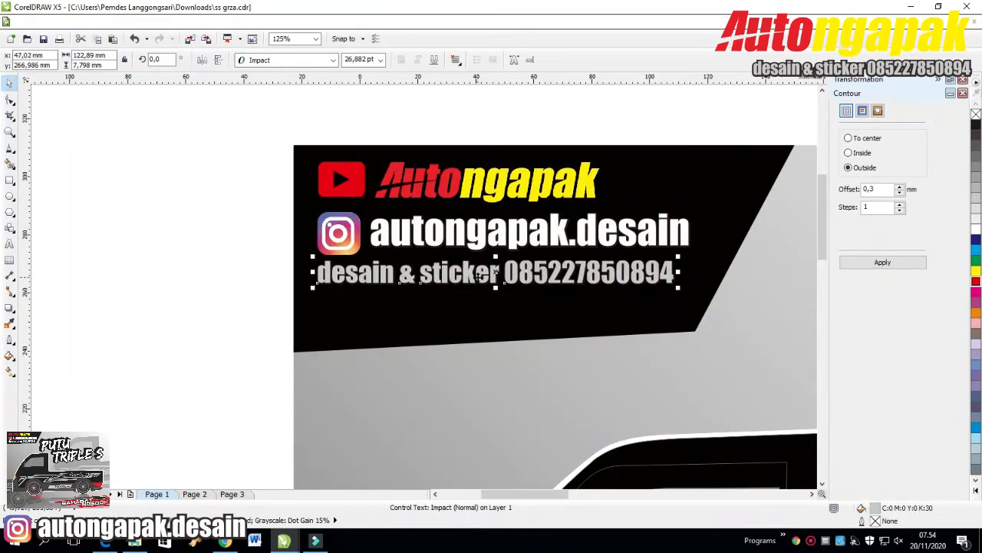
pyautogui.click(976, 230)
pyautogui.click(680, 108)
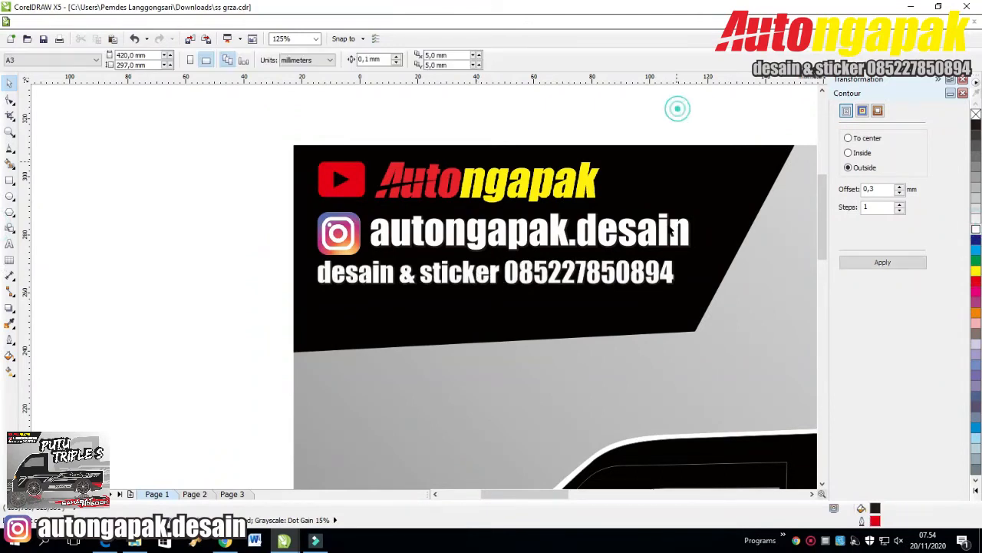
# - Tighten the black banner around its text by raising both lower corner nodes and pulling the upper-right node inward
pyautogui.click(614, 302)
pyautogui.click(10, 101)
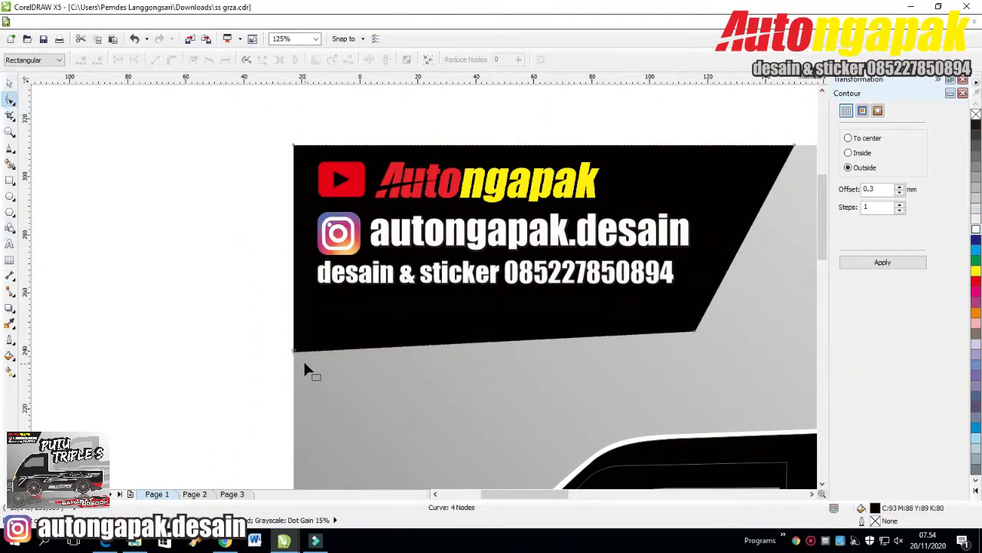
pyautogui.moveTo(291, 350); pyautogui.dragTo(293, 298)
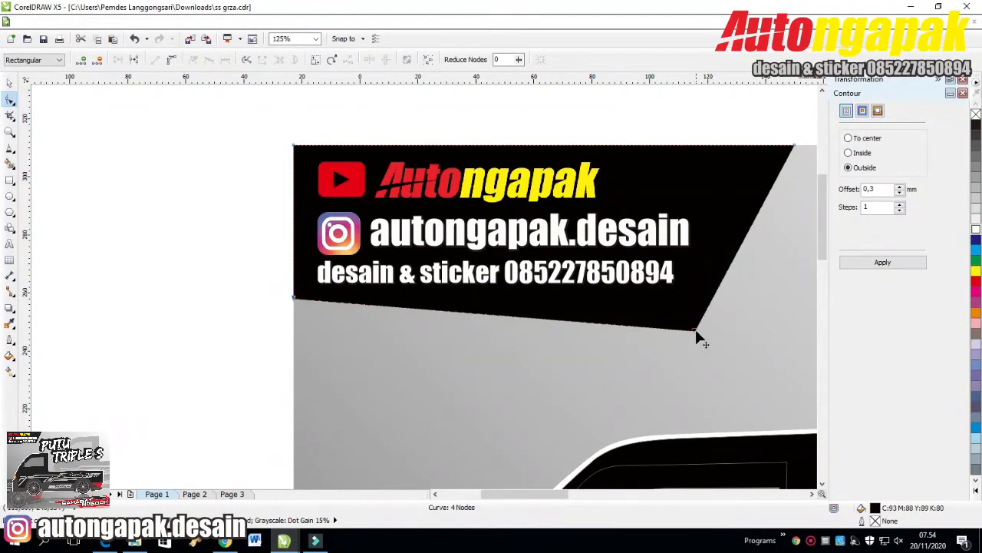
pyautogui.moveTo(695, 331); pyautogui.dragTo(680, 303)
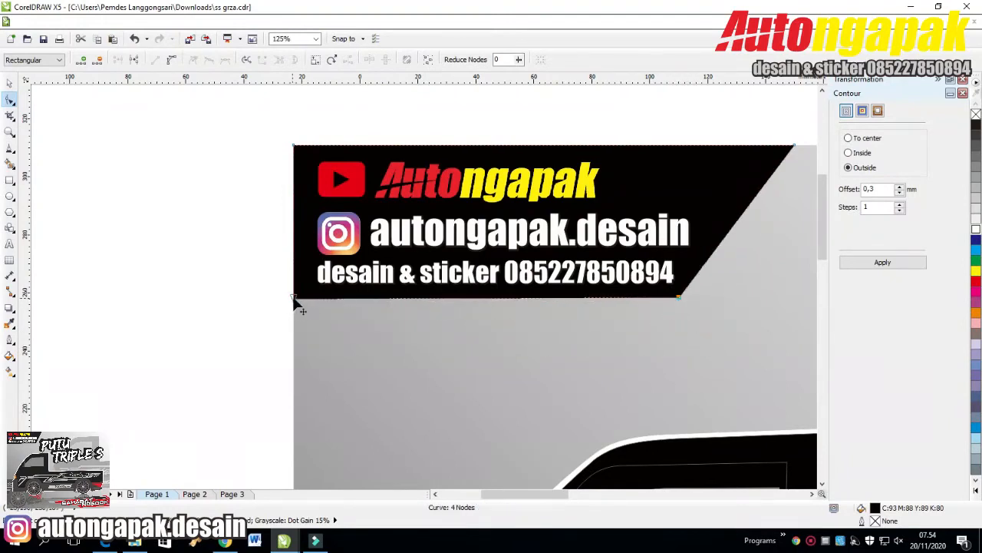
pyautogui.moveTo(293, 299); pyautogui.dragTo(294, 309)
pyautogui.moveTo(795, 149); pyautogui.dragTo(756, 146)
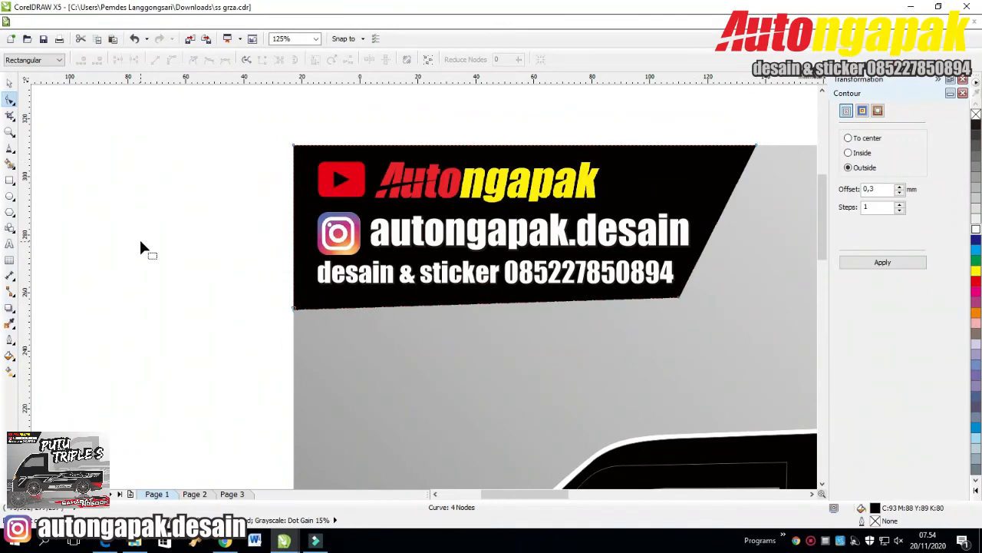
pyautogui.scroll(-2, 140, 246)
pyautogui.click(9, 82)
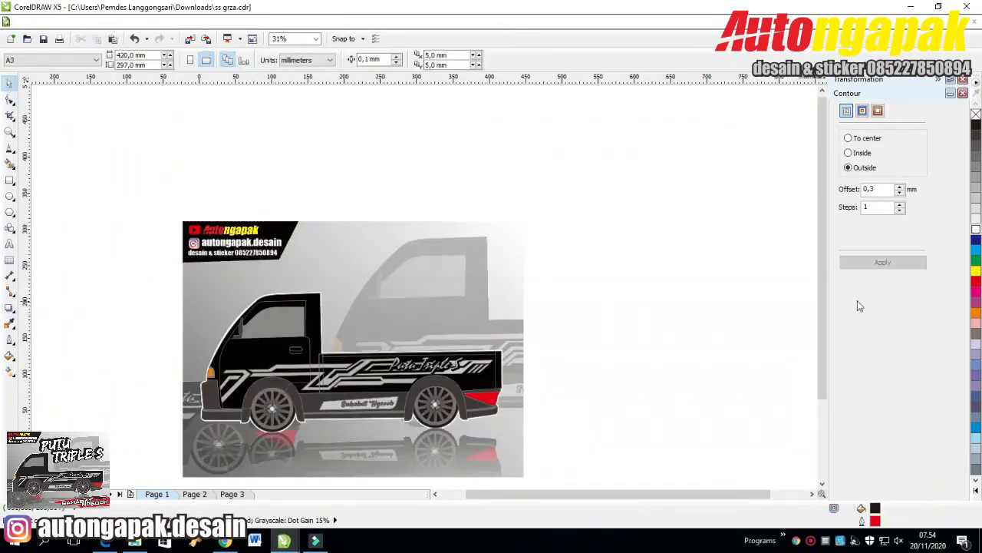
# - Add the artistic text "putu triple s" in the empty area above and beside the gradient background's upper-right corner
pyautogui.moveTo(822, 230); pyautogui.dragTo(821, 262)
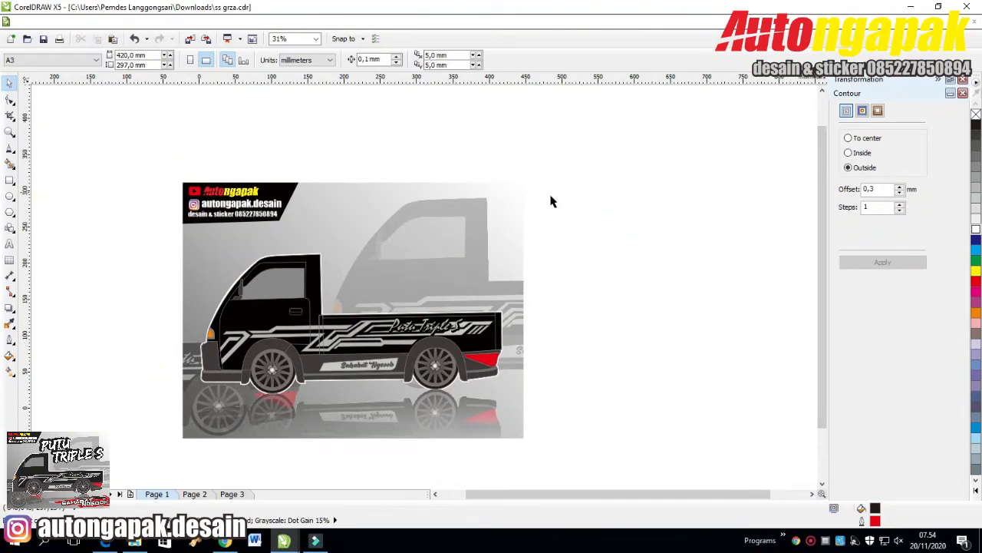
pyautogui.moveTo(633, 152); pyautogui.dragTo(542, 343)
pyautogui.click(9, 243)
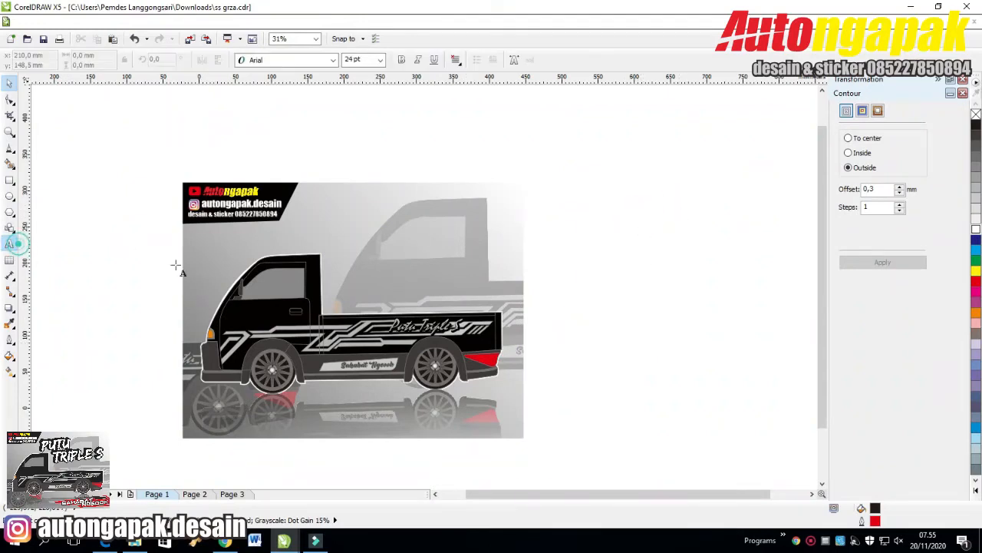
pyautogui.click(541, 159)
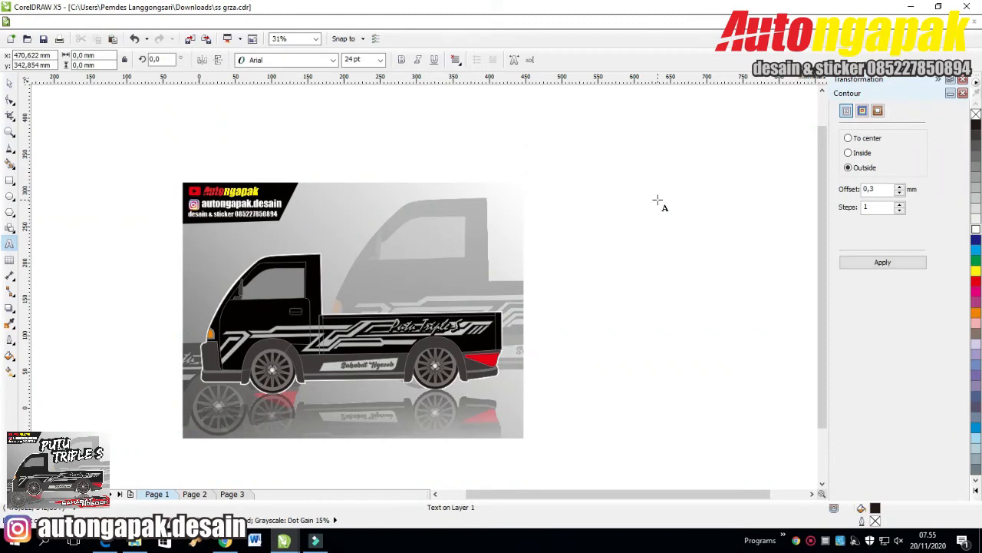
pyautogui.write('b')
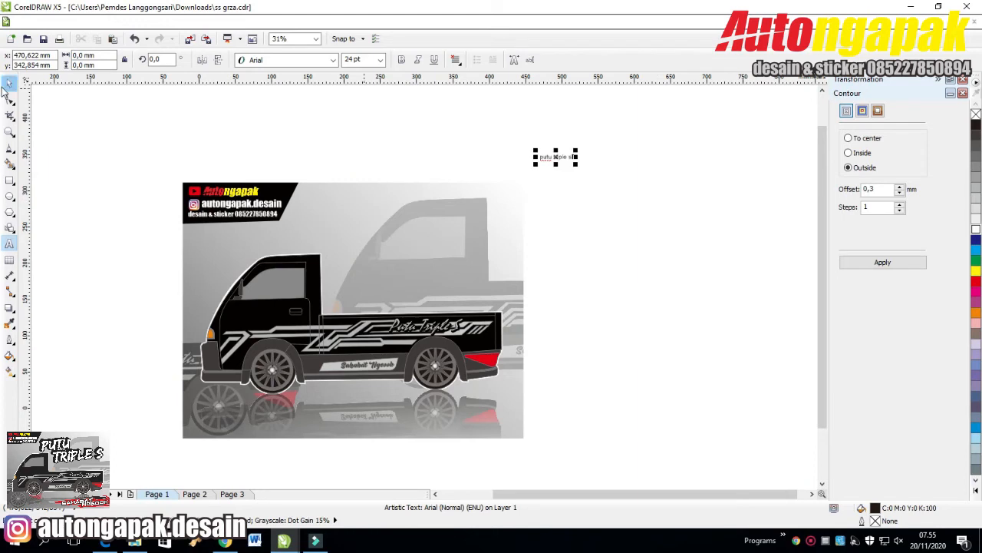
# - Set the font of the "putu triple s" text to brushtipTexe TRIAL
pyautogui.click(334, 60)
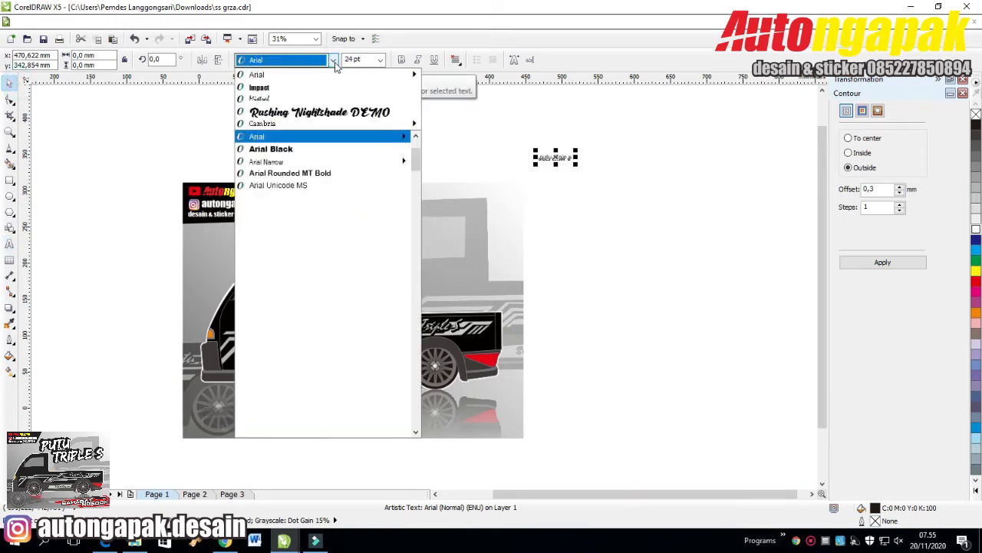
pyautogui.scroll(-4, 343, 268)
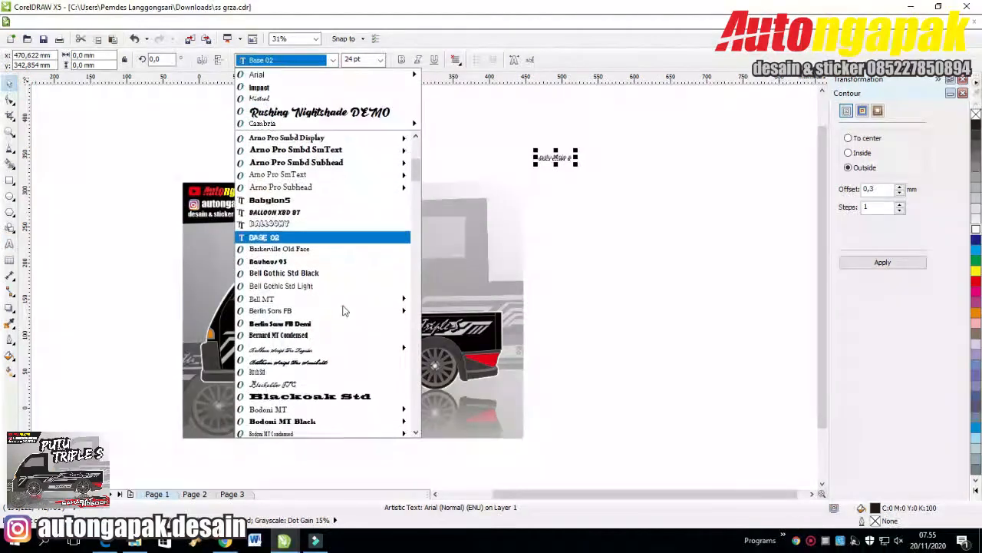
pyautogui.scroll(-4, 343, 310)
pyautogui.moveTo(334, 259)
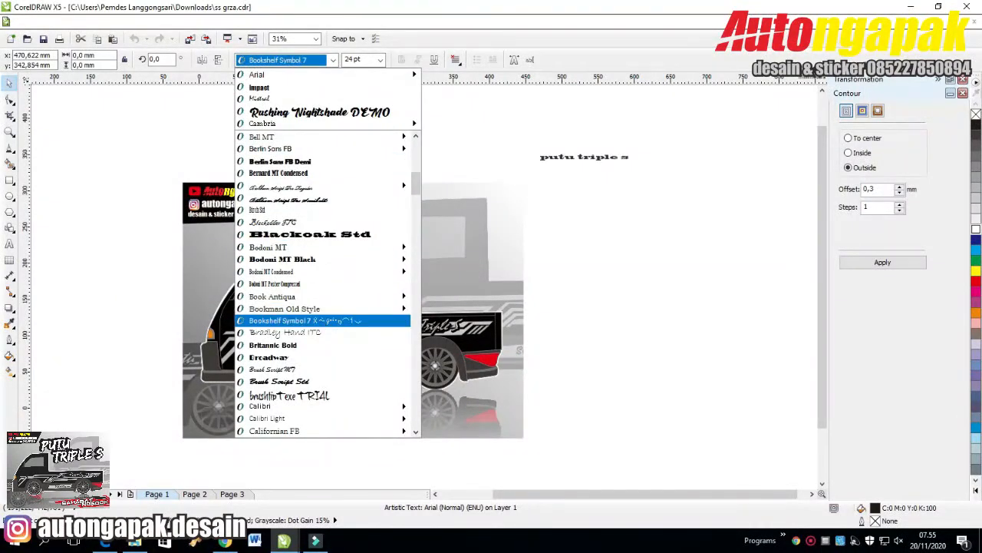
pyautogui.scroll(-1, 326, 321)
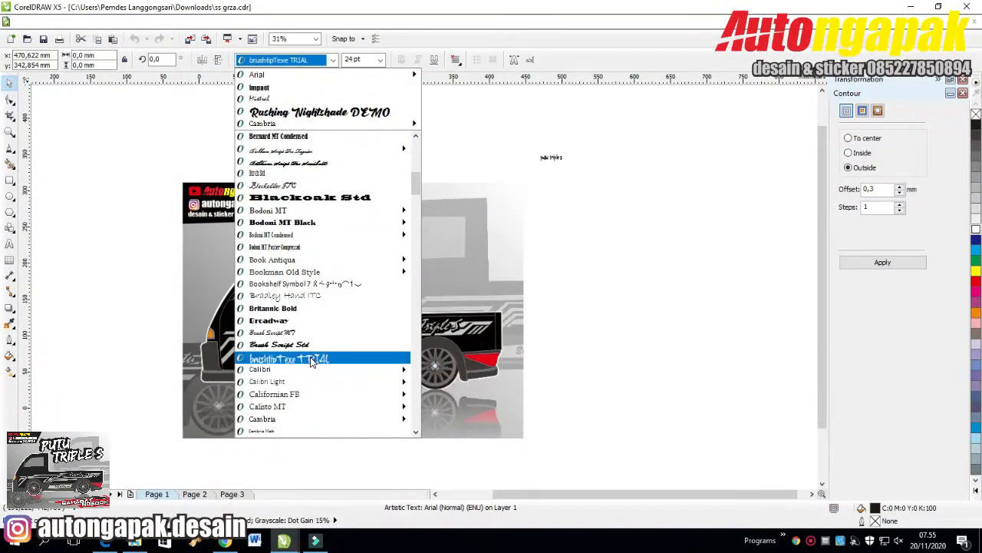
pyautogui.click(312, 359)
# - Enlarge the "putu triple s" text to about 228 mm wide, place it over the faded truck's cab and fill it white
pyautogui.moveTo(567, 165)
pyautogui.mouseDown()
pyautogui.moveTo(607, 204)
pyautogui.moveTo(706, 261)
pyautogui.mouseUp()
pyautogui.moveTo(656, 172); pyautogui.dragTo(457, 231)
pyautogui.click(638, 195)
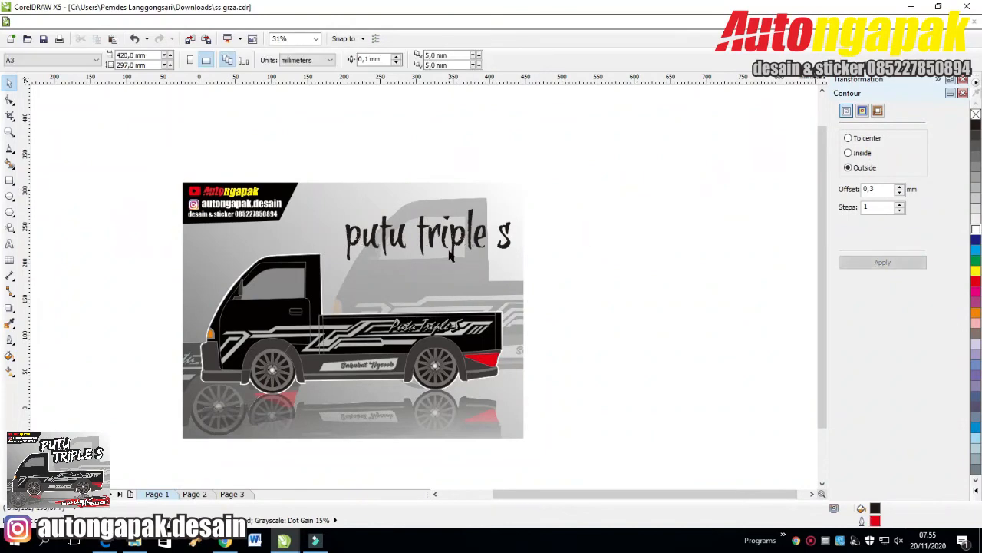
pyautogui.scroll(1, 453, 245)
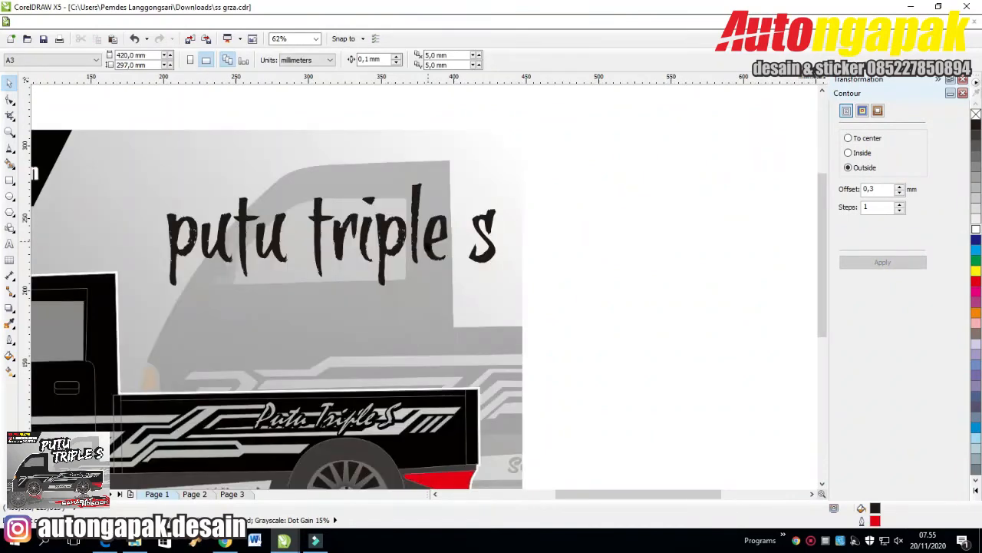
pyautogui.click(433, 244)
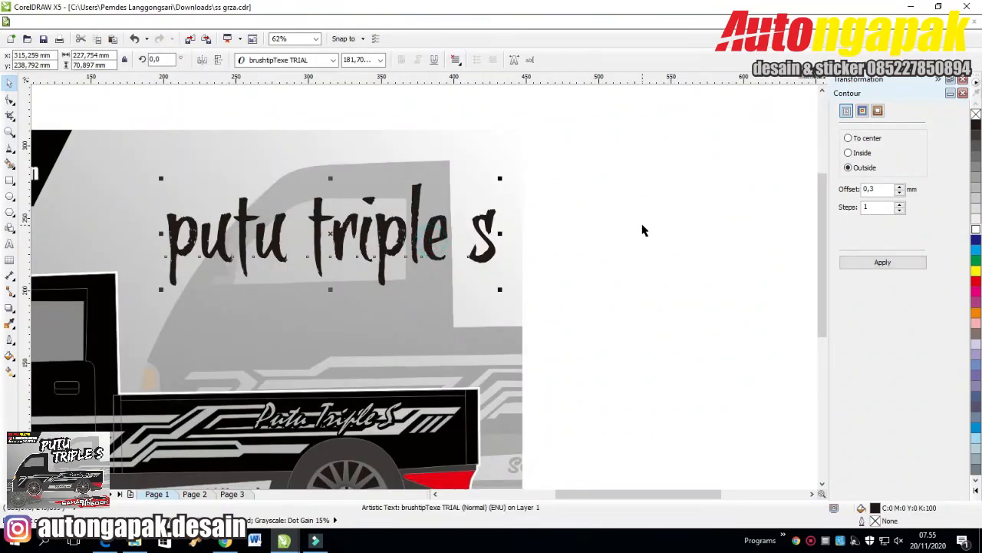
pyautogui.click(976, 229)
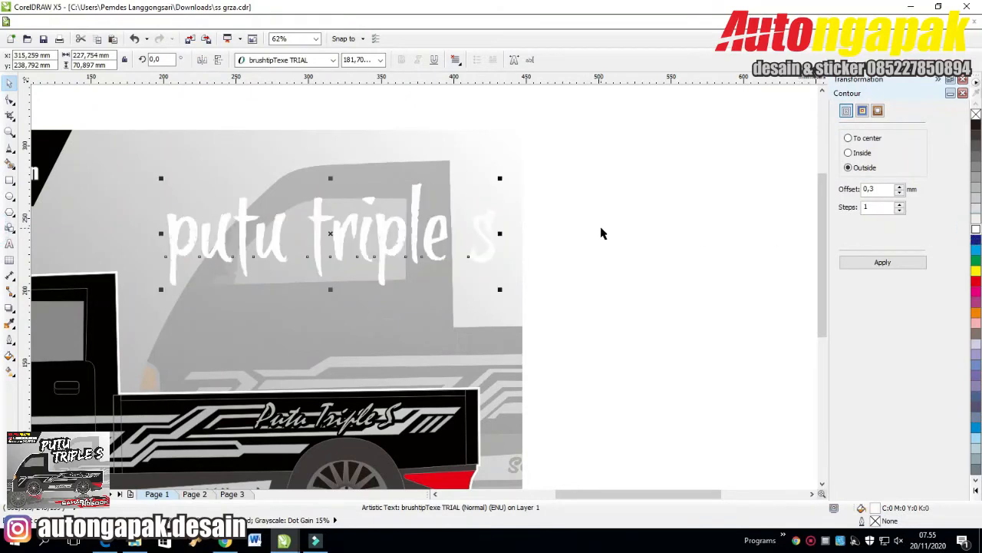
pyautogui.click(601, 233)
# - Apply a one-step 0.3 mm outside contour to the white title, filled with black sampled from the truck body
pyautogui.click(402, 244)
pyautogui.click(861, 110)
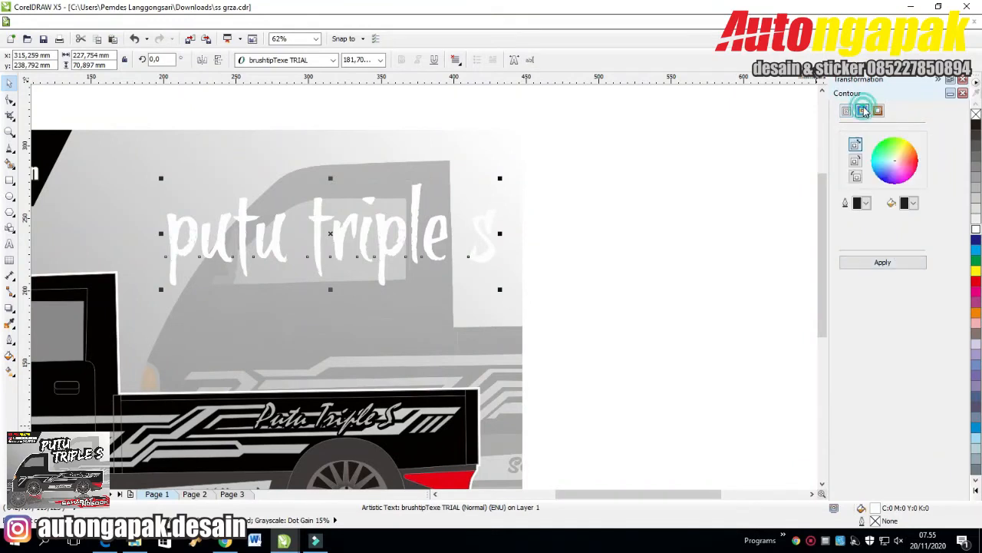
pyautogui.click(914, 203)
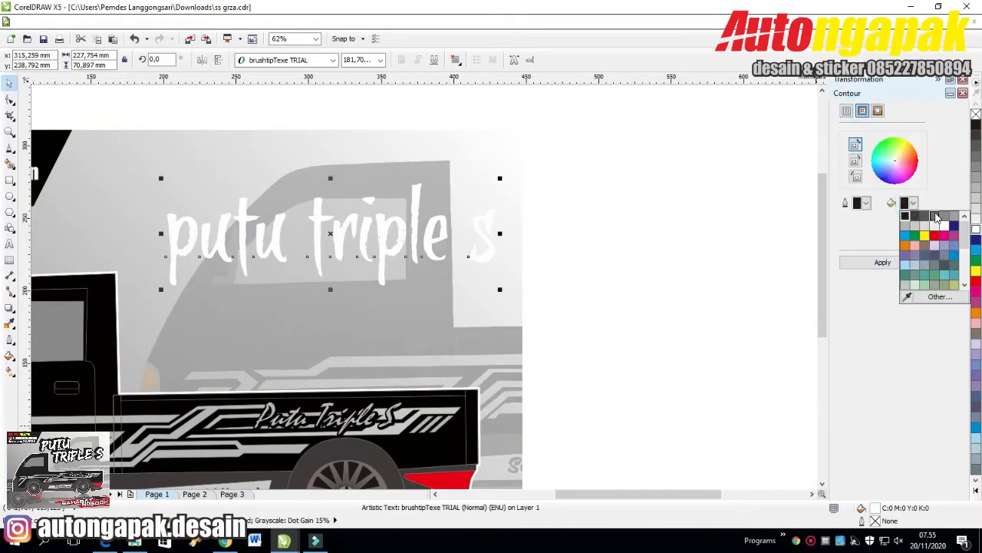
pyautogui.click(907, 299)
pyautogui.click(453, 440)
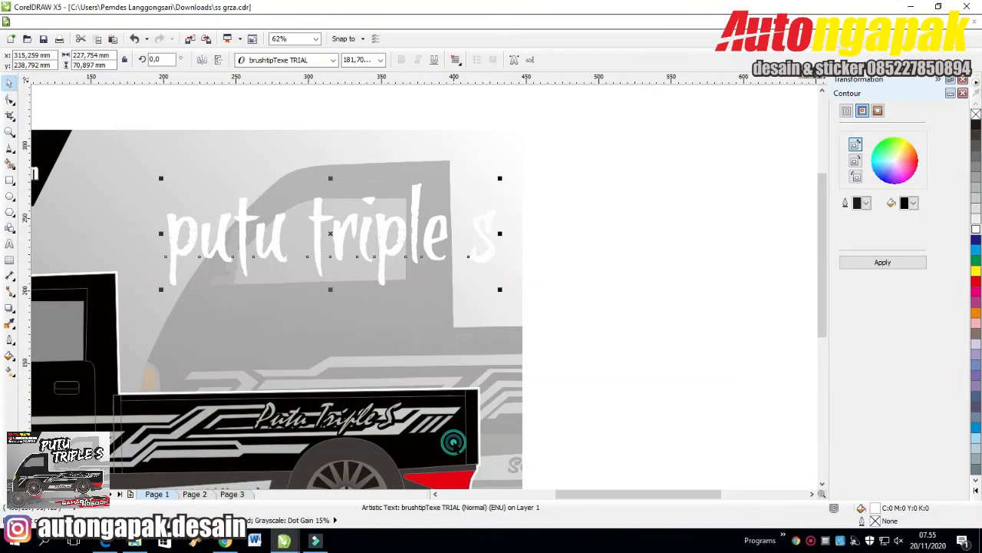
pyautogui.click(892, 262)
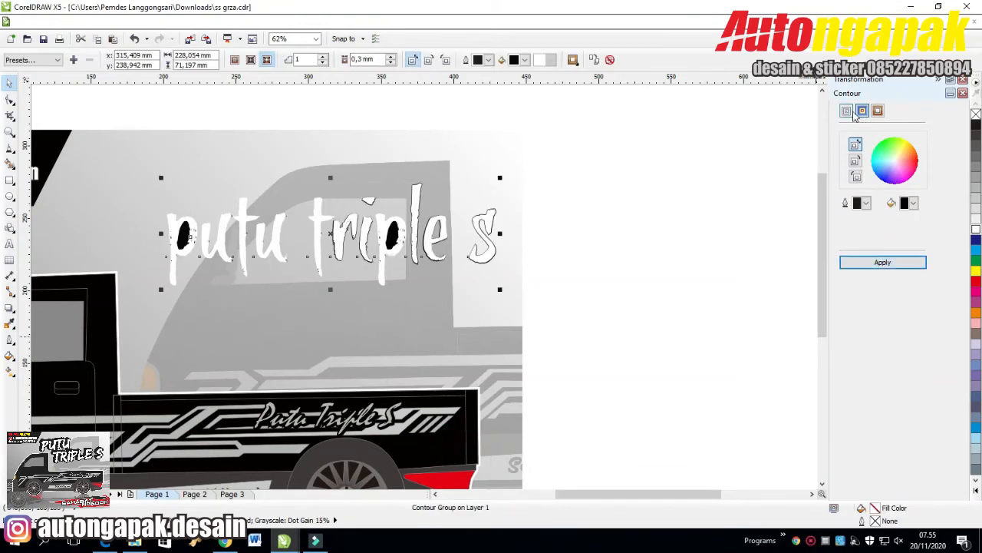
# - Increase the title's outside contour offset to 2.3 mm and apply it
pyautogui.click(847, 111)
pyautogui.click(899, 188)
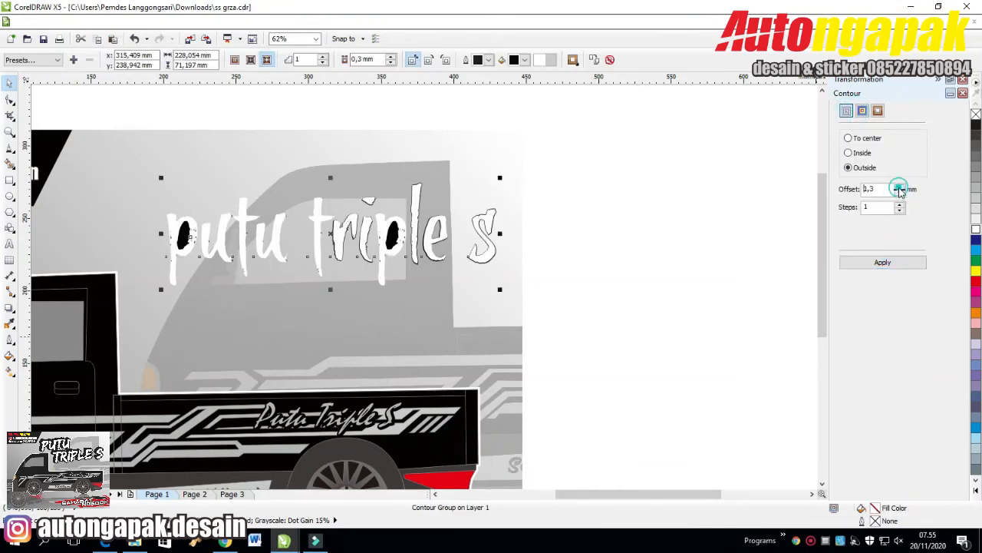
pyautogui.click(900, 188)
pyautogui.click(899, 262)
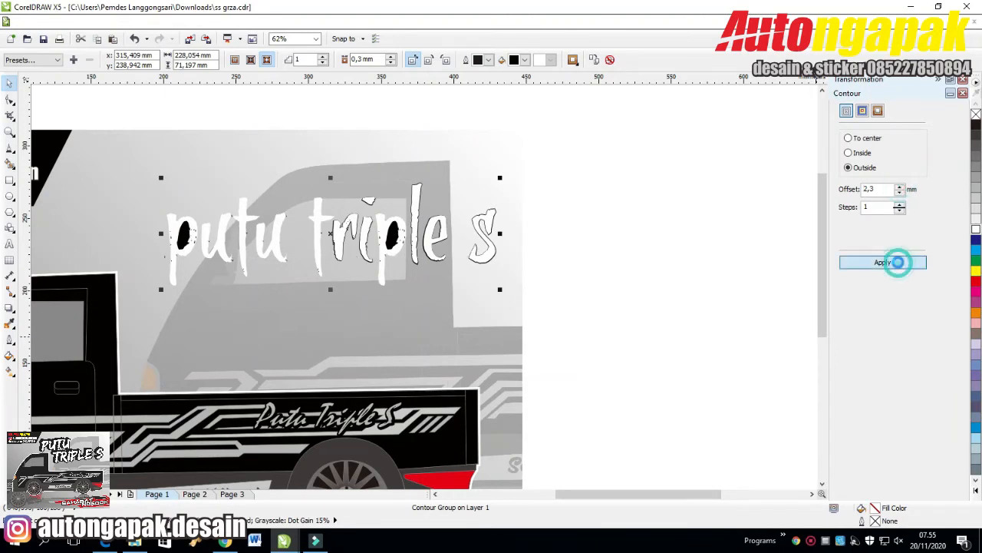
pyautogui.click(663, 232)
pyautogui.click(411, 225)
pyautogui.click(608, 163)
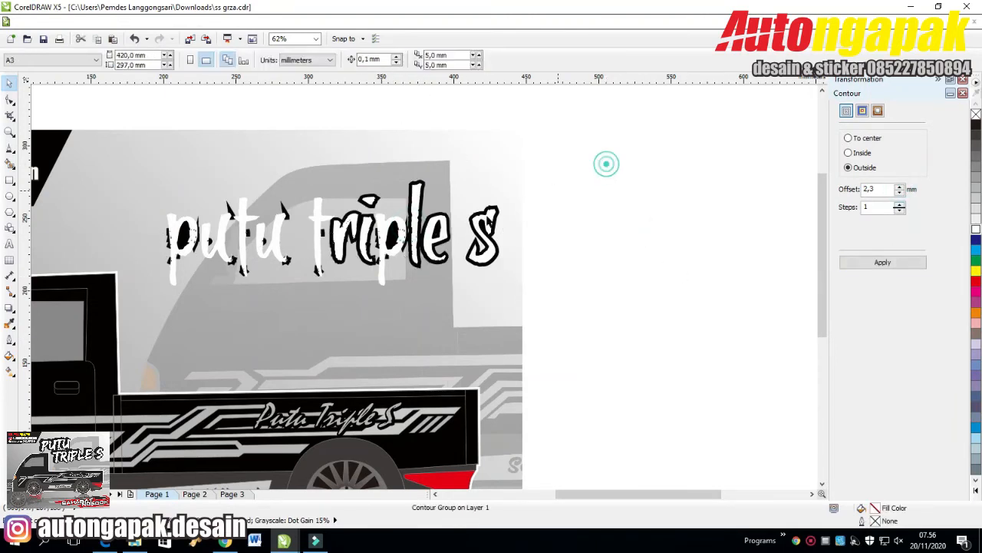
# - Try the Cezanne and Courier Polski 1941 fonts on the contoured title
pyautogui.click(479, 221)
pyautogui.click(333, 60)
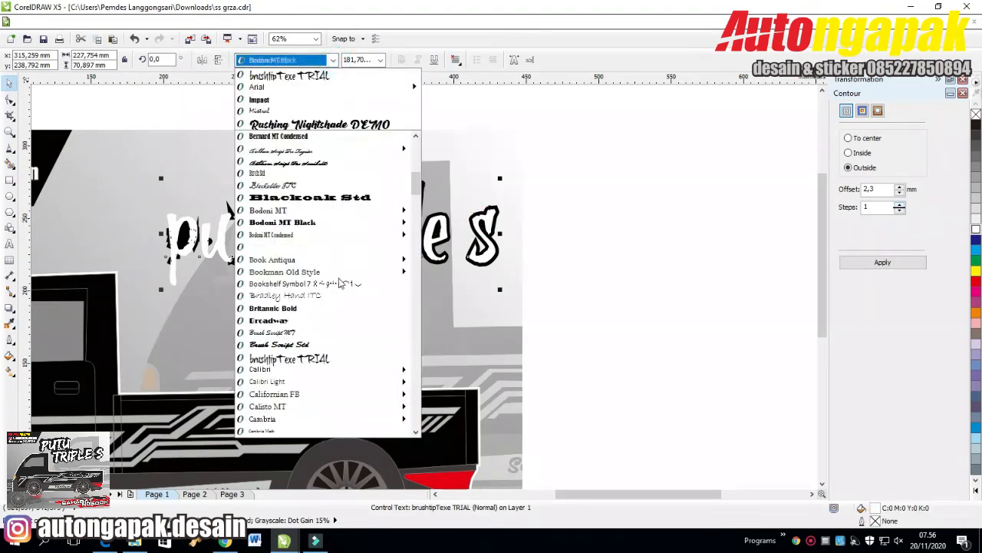
pyautogui.scroll(-3, 301, 381)
pyautogui.scroll(-3, 302, 380)
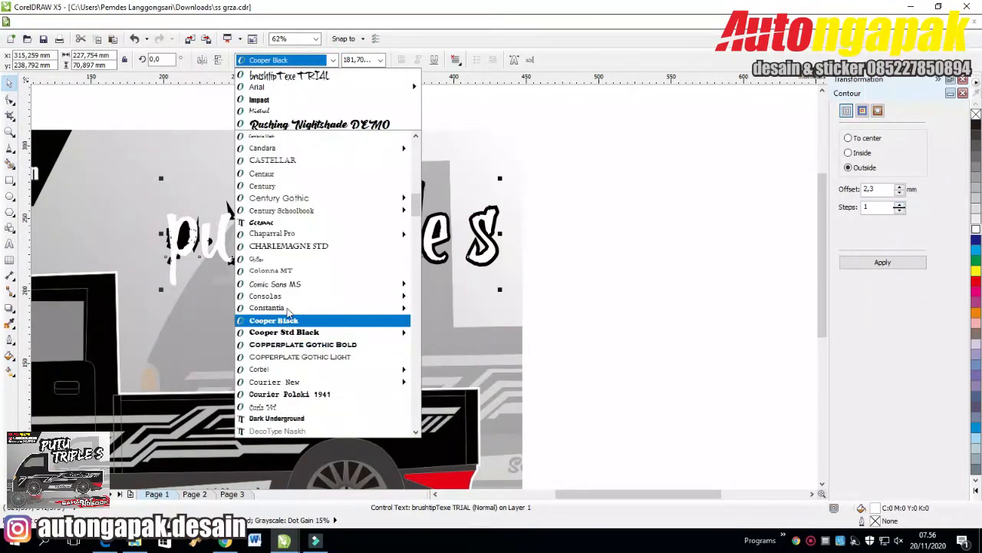
pyautogui.click(296, 222)
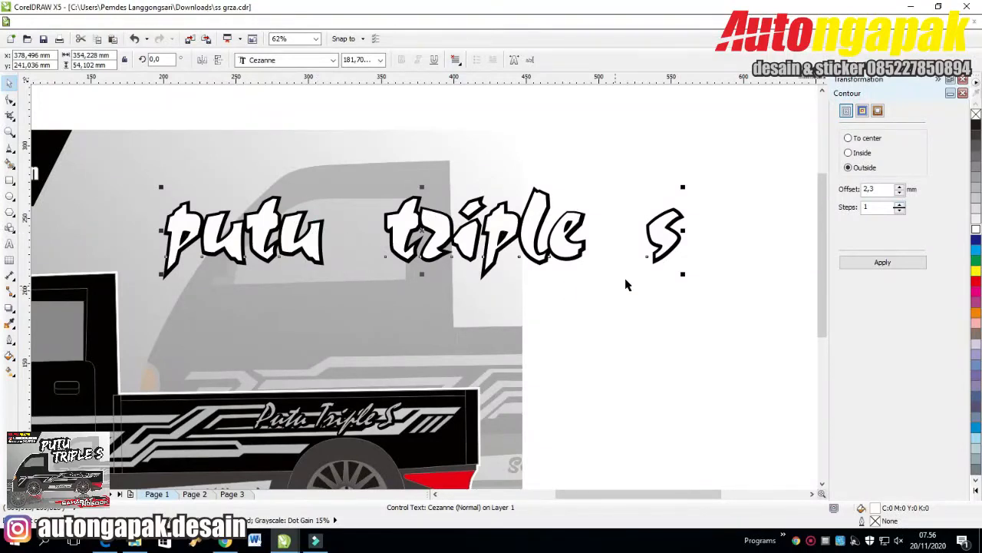
pyautogui.click(333, 60)
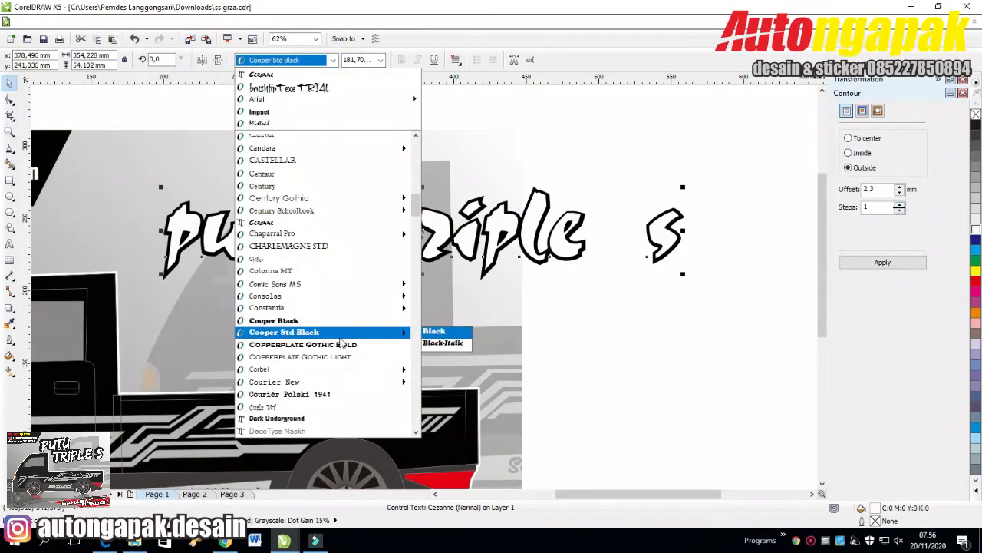
pyautogui.click(324, 395)
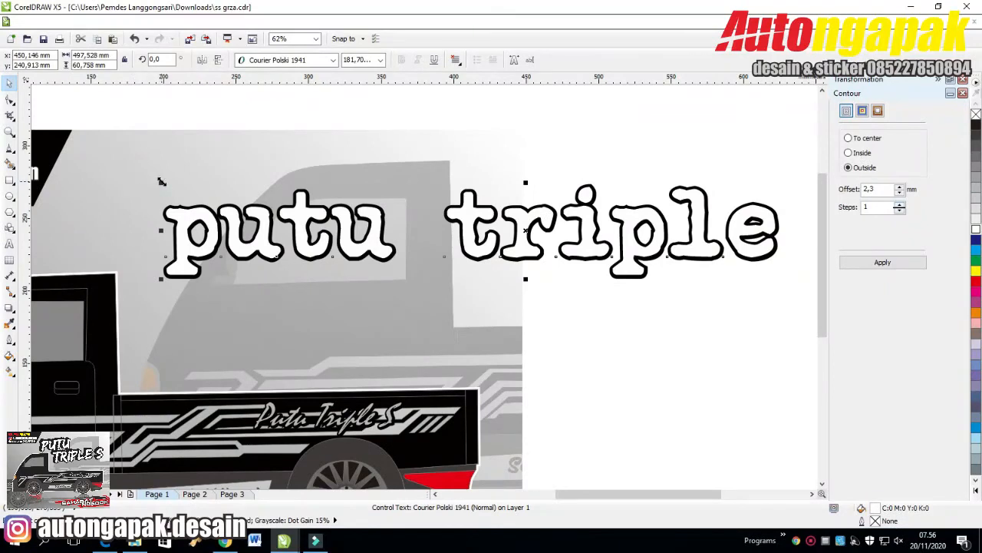
# - Scale the contoured title down to about 133 pt and shift it left over the faded truck
pyautogui.moveTo(161, 182); pyautogui.dragTo(355, 205)
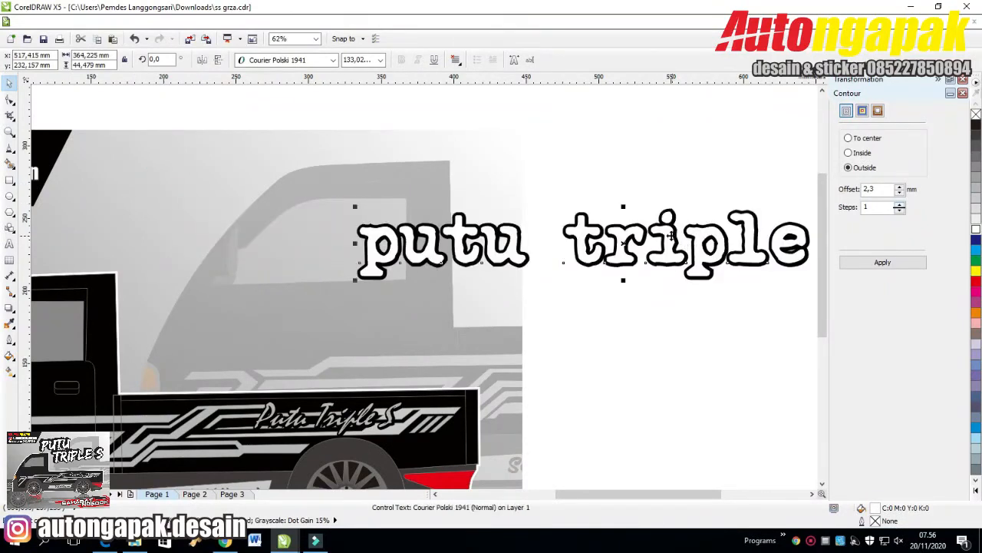
pyautogui.moveTo(674, 222); pyautogui.dragTo(466, 222)
# - Set the title's font to Edo and move it slightly up and left over the faded truck's cab
pyautogui.click(333, 60)
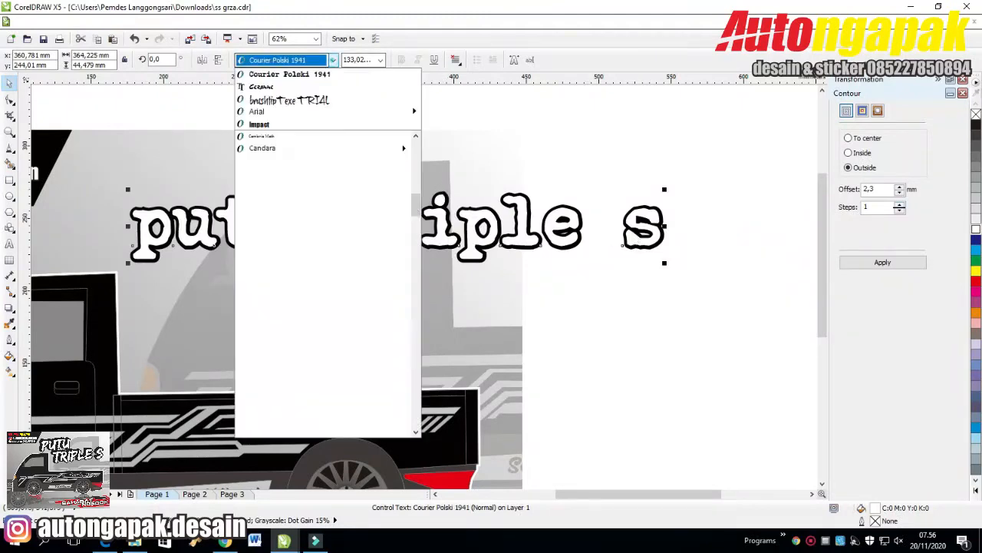
pyautogui.scroll(-2, 314, 412)
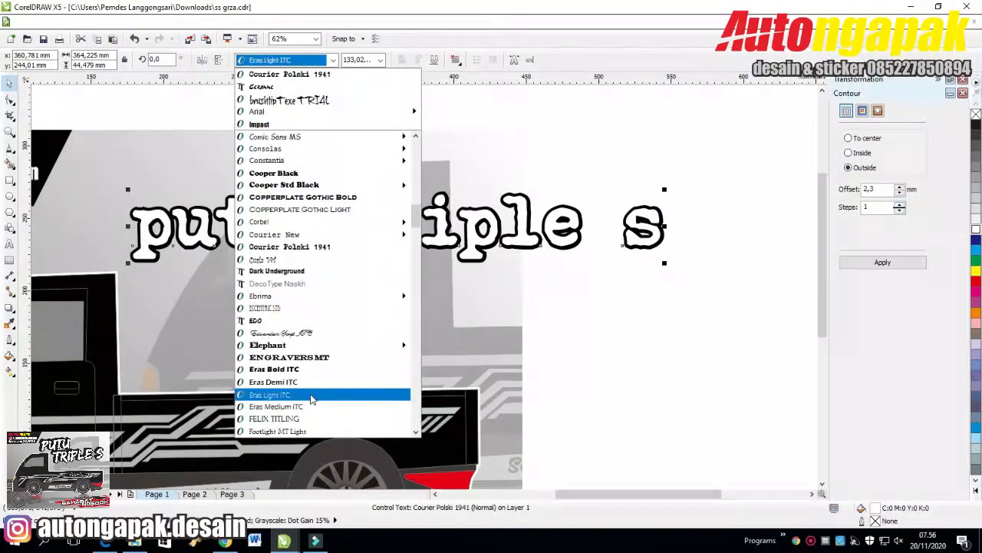
pyautogui.click(302, 322)
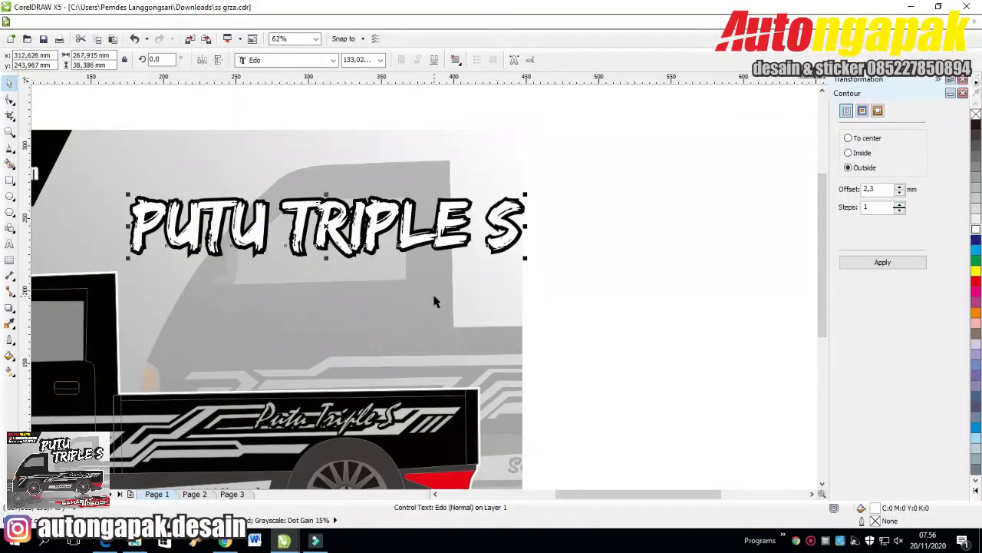
pyautogui.click(499, 220)
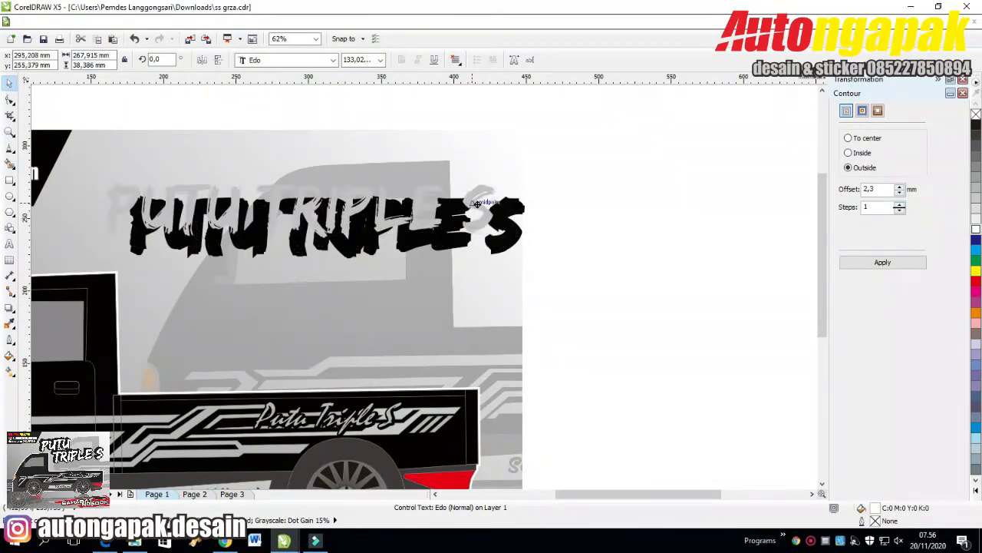
pyautogui.click(668, 181)
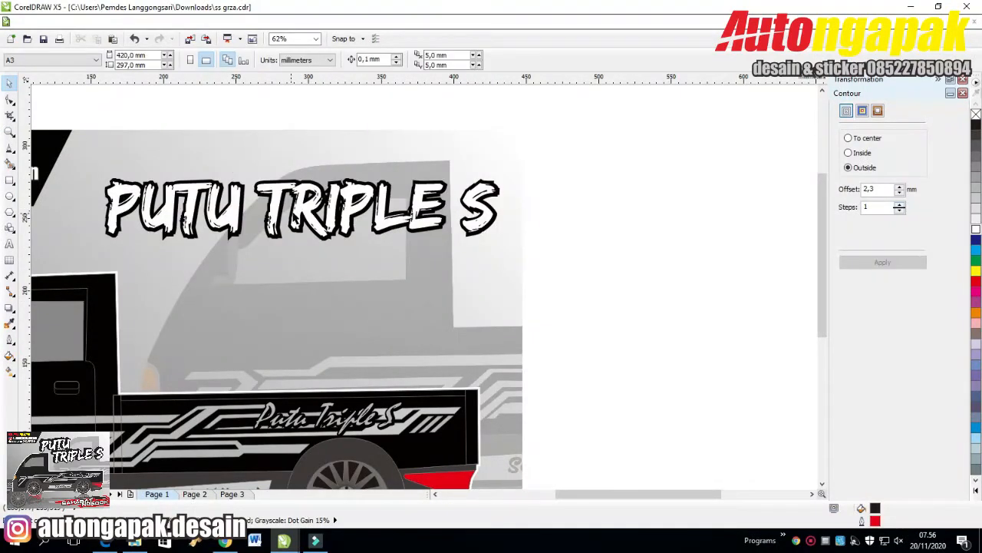
# - Move the contoured title to the right and split "TRIPLE S" out of it into a separate text object just below "PUTU"
pyautogui.moveTo(285, 204); pyautogui.dragTo(615, 156)
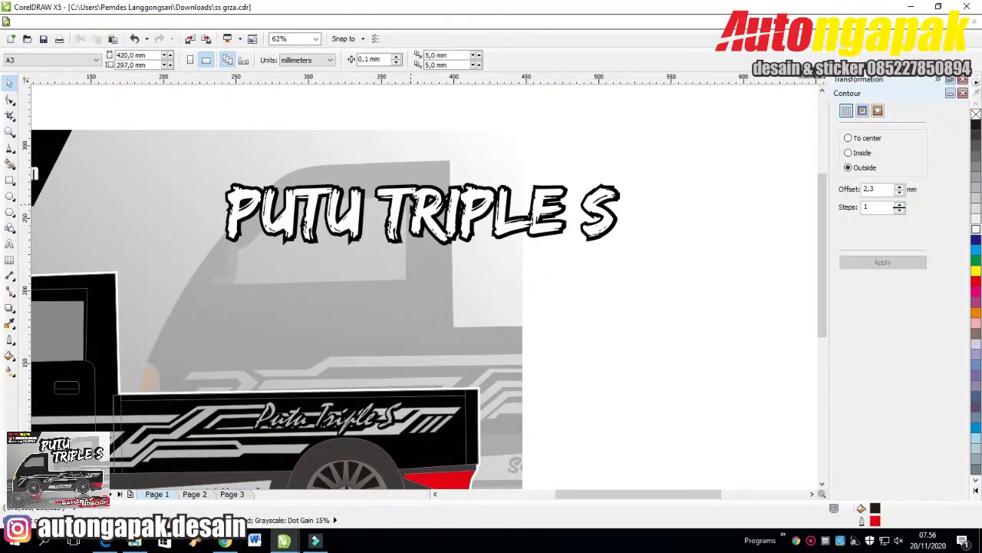
pyautogui.doubleClick(382, 198)
pyautogui.moveTo(382, 198); pyautogui.dragTo(647, 198)
pyautogui.hotkey('ctrl', 'c')
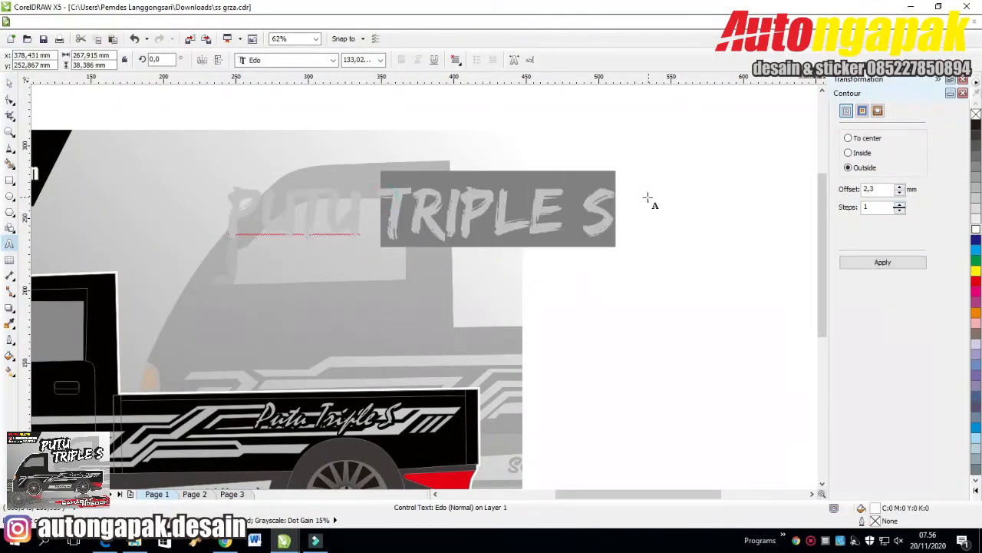
pyautogui.press('Delete')
pyautogui.click(340, 260)
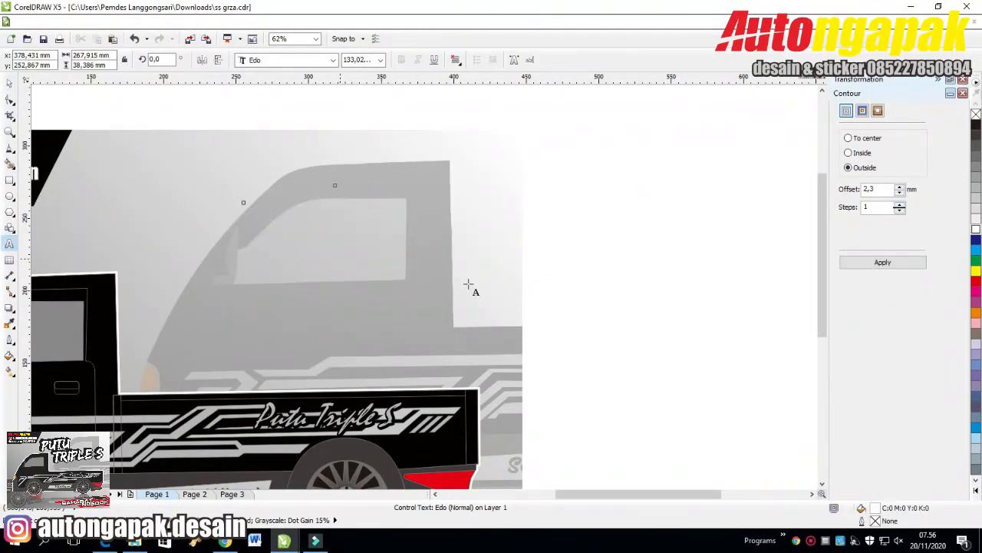
pyautogui.hotkey('ctrl', 'v')
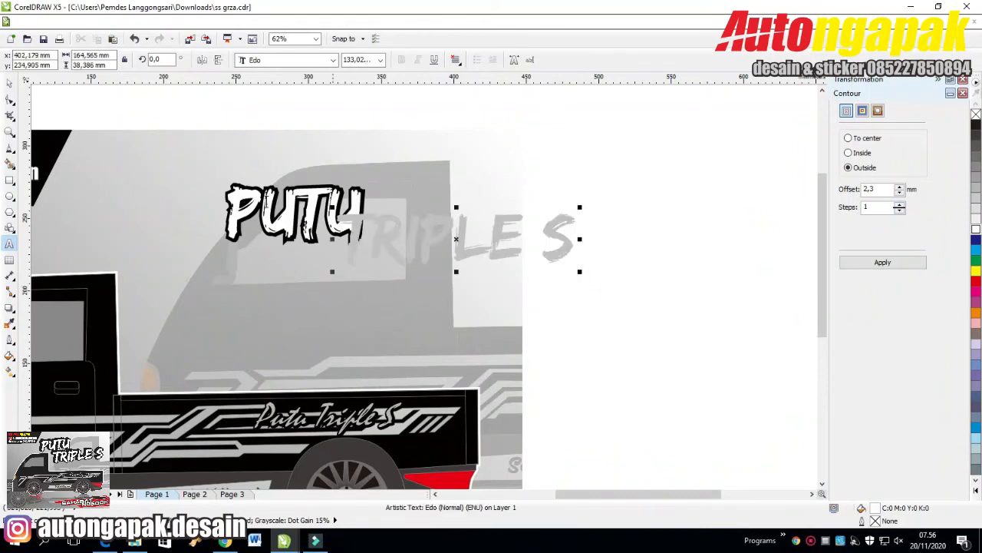
# - Apply a one-step outside contour with a 2.3 mm offset to the separate "TRIPLE S" text
pyautogui.click(10, 86)
pyautogui.click(395, 274)
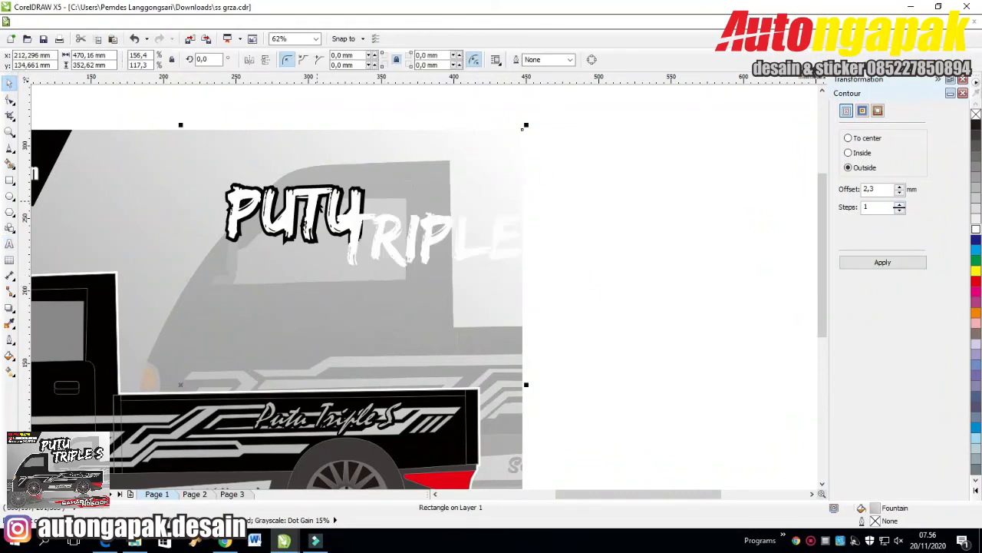
pyautogui.click(376, 230)
pyautogui.click(882, 262)
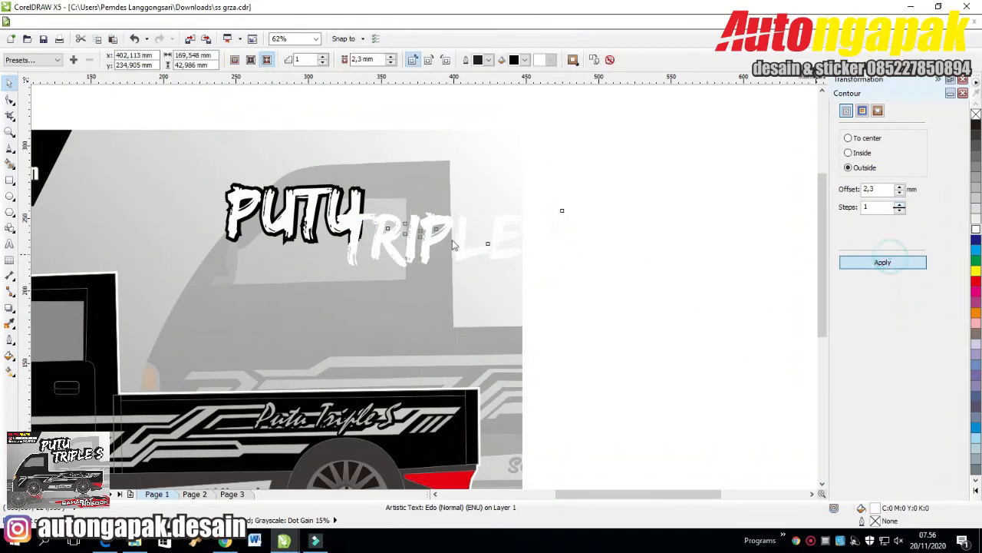
# - Arrange the title in two lines, with "PUTU" moved up and left and "TRIPLE S" indented below it over the faded cab
pyautogui.click(634, 177)
pyautogui.click(291, 201)
pyautogui.press('Delete')
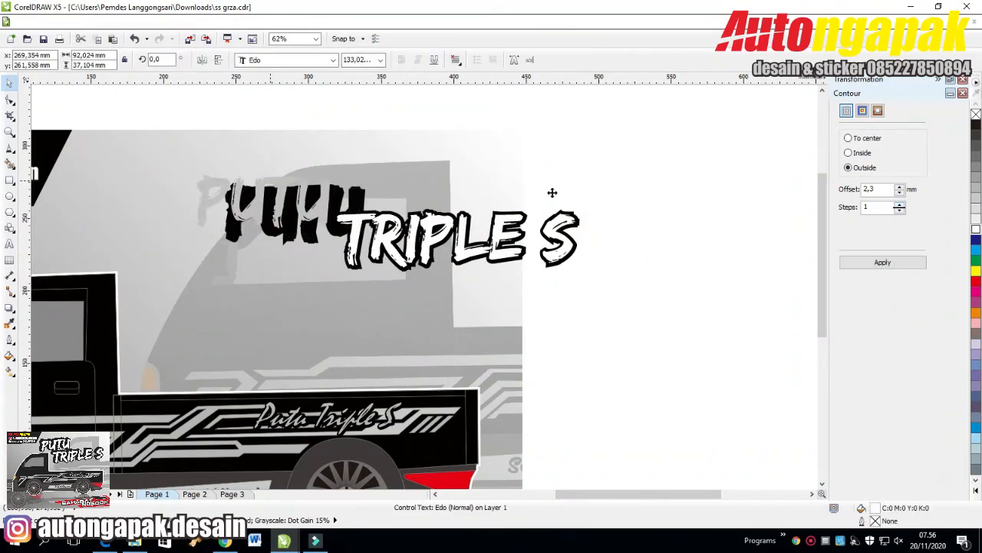
pyautogui.hotkey('ctrl', 'z')
pyautogui.click(357, 255)
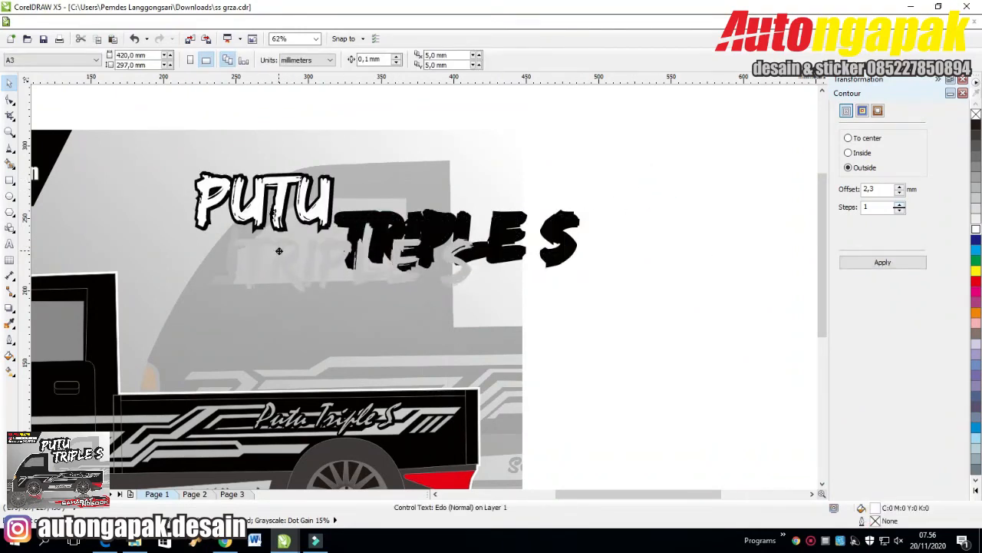
pyautogui.click(607, 208)
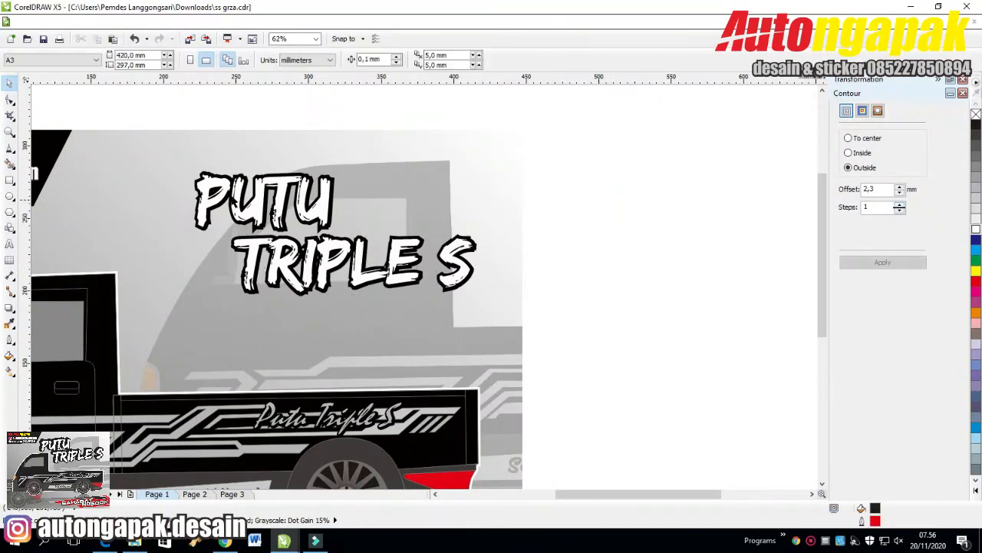
# - Skew both title lines upward to the right by about 4.6° and shift "PUTU" slightly left
pyautogui.moveTo(155, 117); pyautogui.dragTo(529, 327)
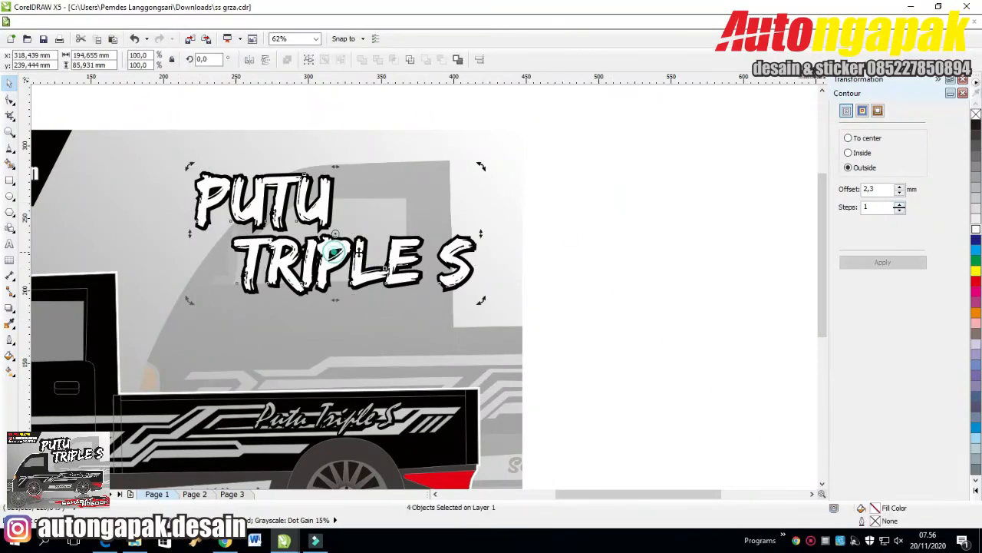
pyautogui.moveTo(479, 240); pyautogui.dragTo(483, 211)
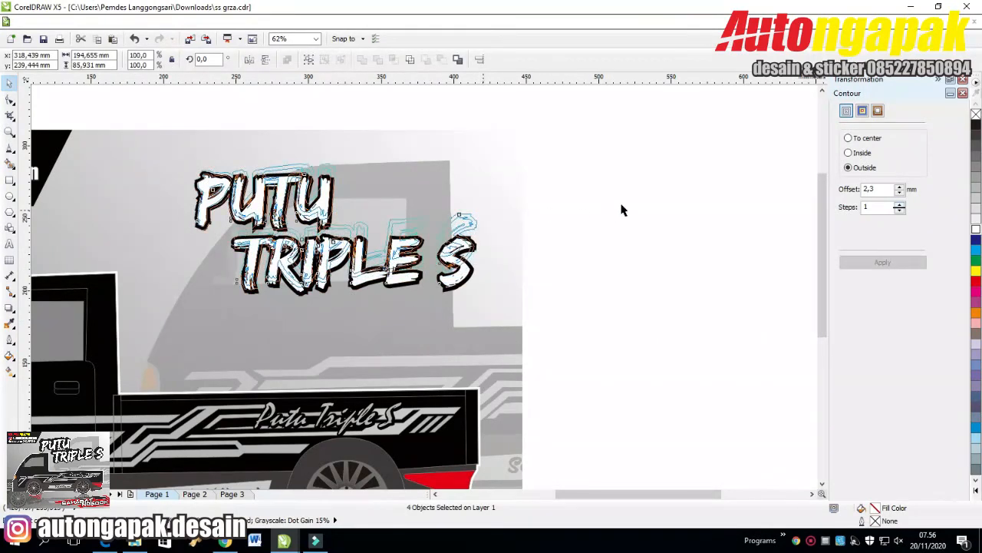
pyautogui.press('Escape')
pyautogui.click(640, 204)
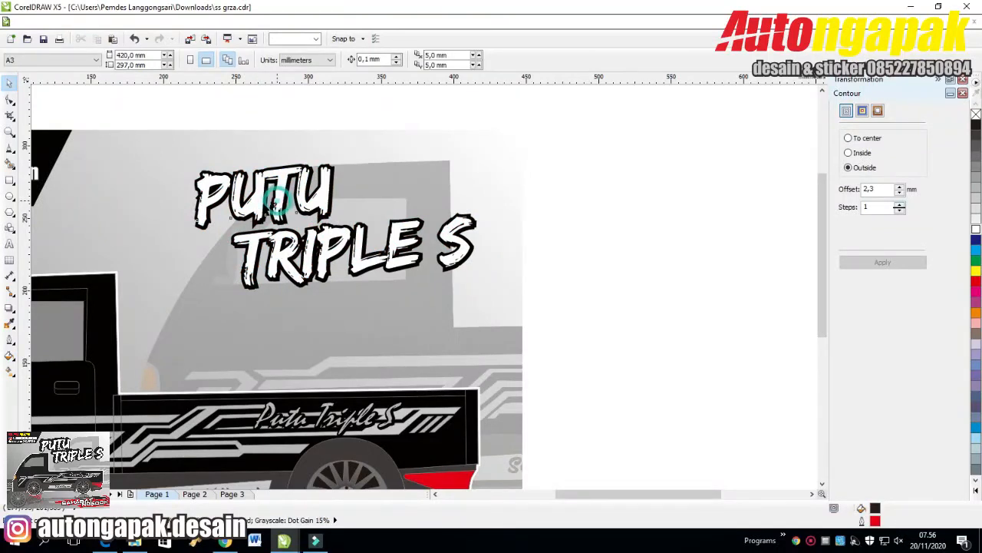
pyautogui.moveTo(264, 206); pyautogui.dragTo(246, 210)
pyautogui.click(631, 208)
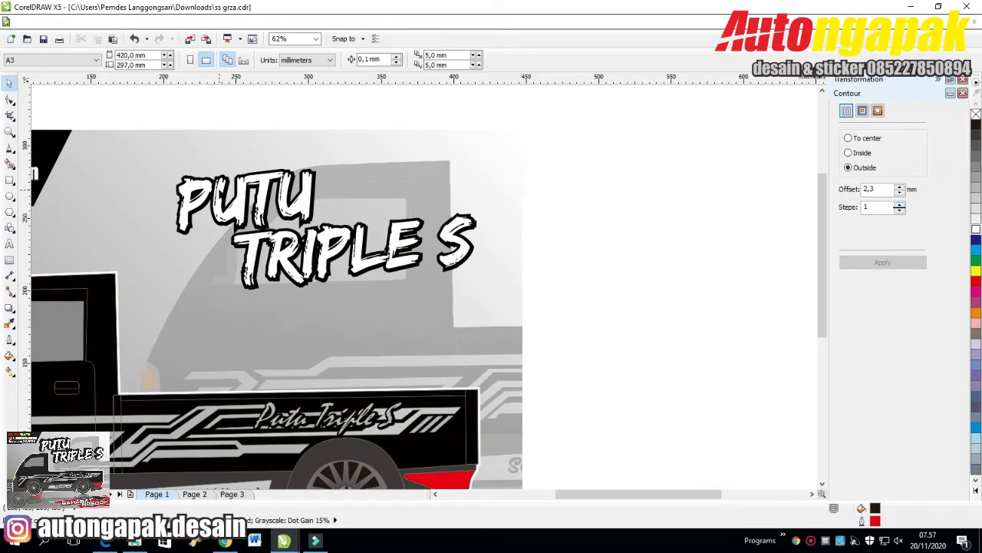
pyautogui.click(219, 179)
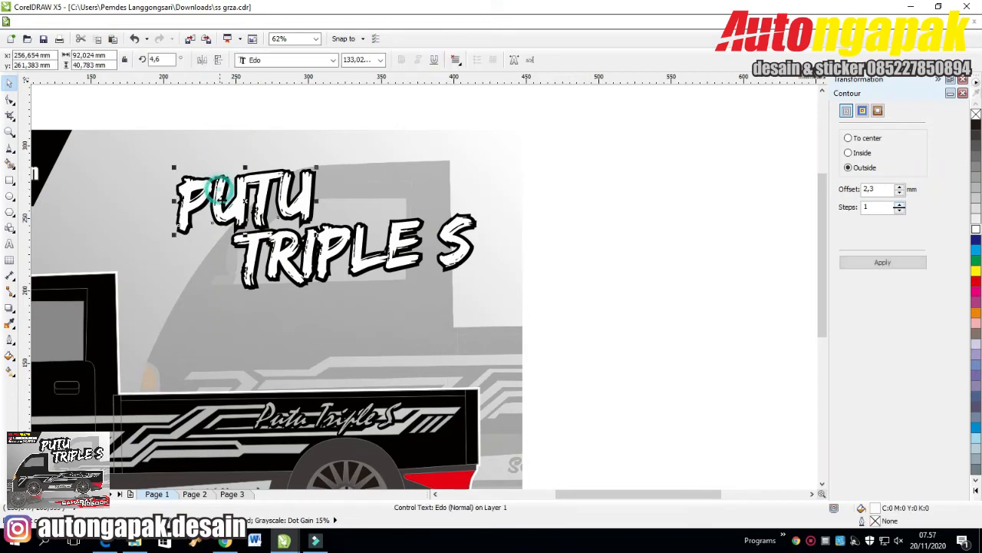
pyautogui.click(285, 263)
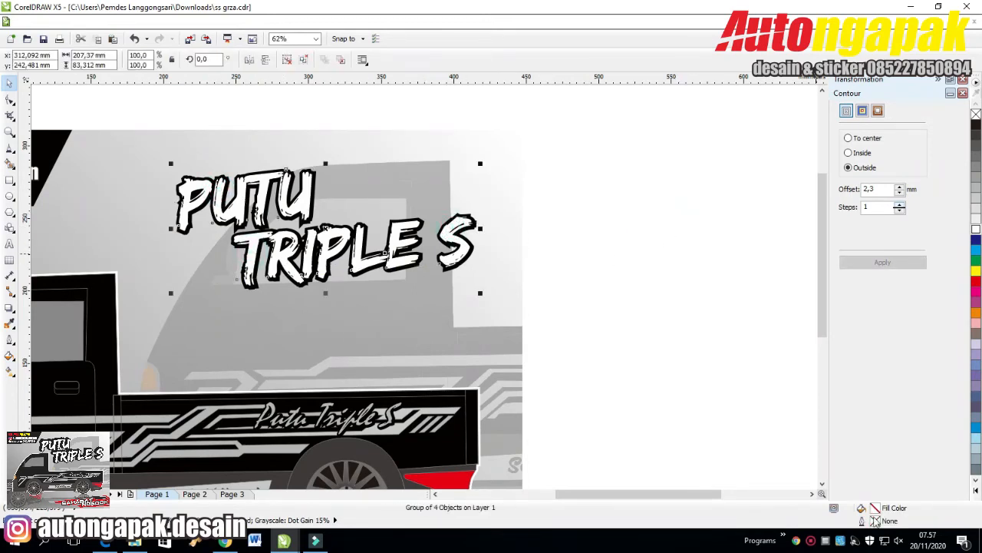
pyautogui.doubleClick(874, 509)
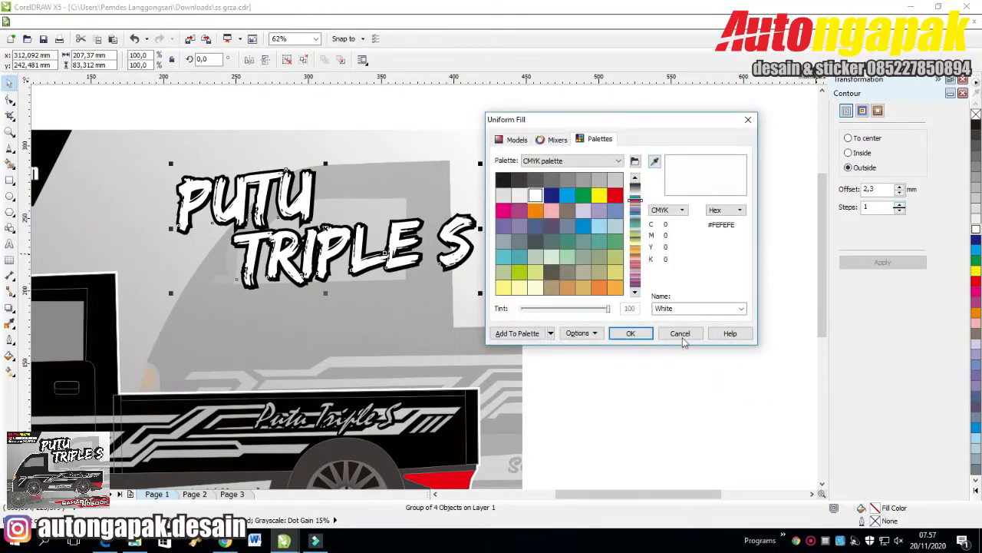
pyautogui.click(616, 337)
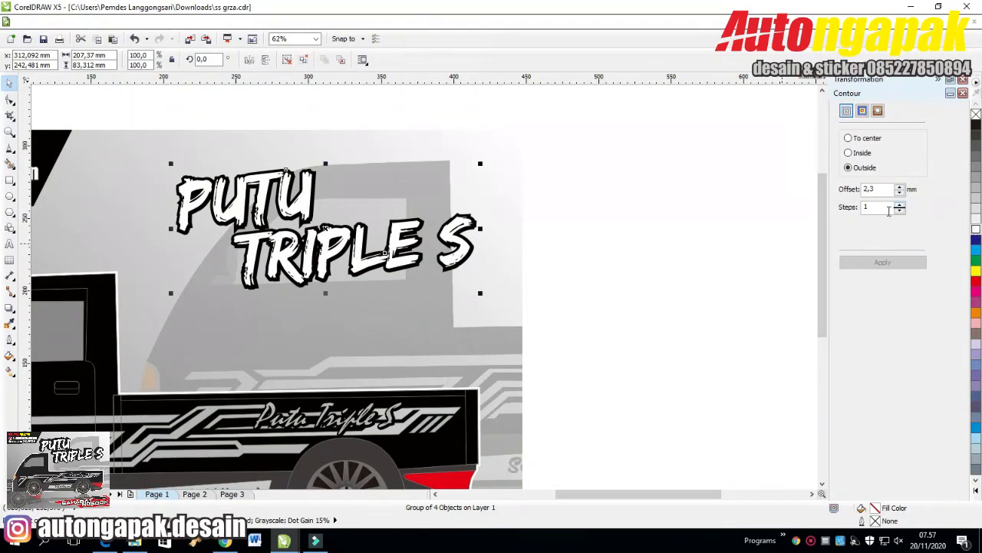
pyautogui.click(625, 223)
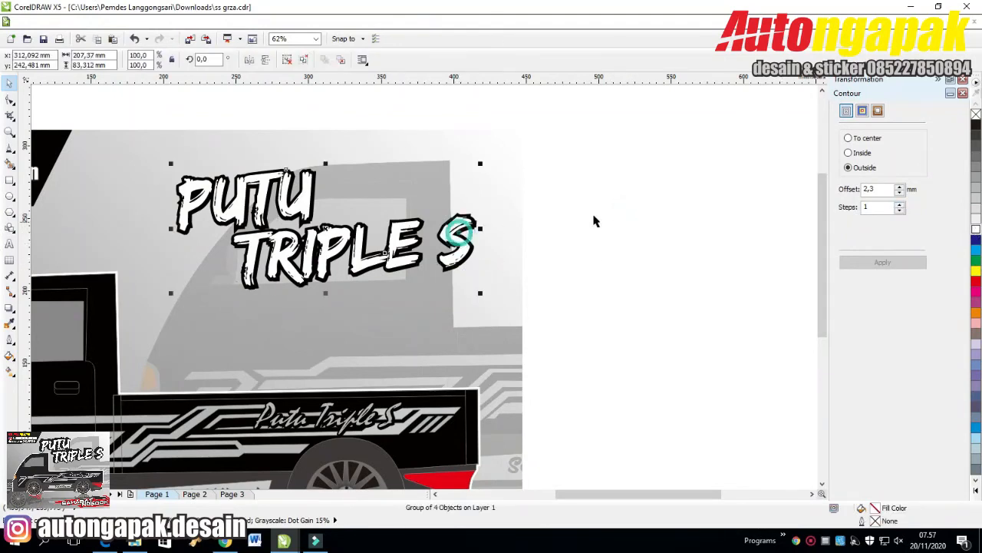
pyautogui.click(658, 191)
pyautogui.click(326, 198)
pyautogui.rightClick(306, 189)
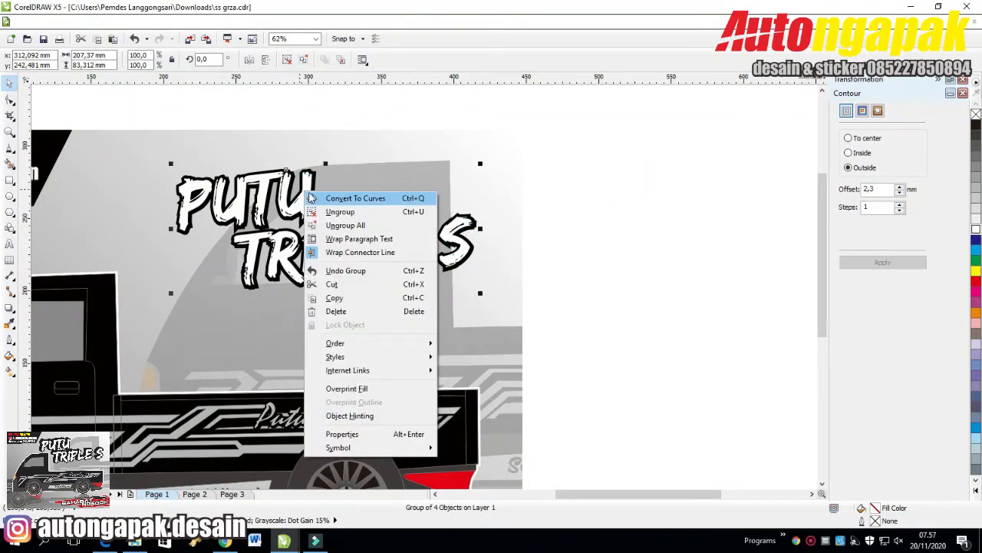
pyautogui.click(315, 208)
pyautogui.click(642, 208)
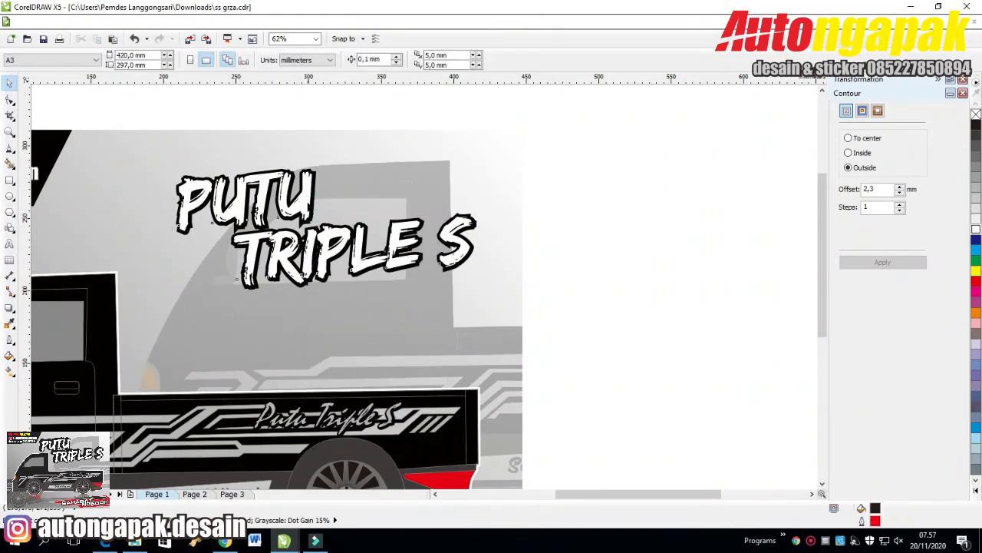
# - Increase the outside contour offset of "PUTU" and "TRIPLE S" to 3.3 mm
pyautogui.press('Tab')
pyautogui.click(899, 186)
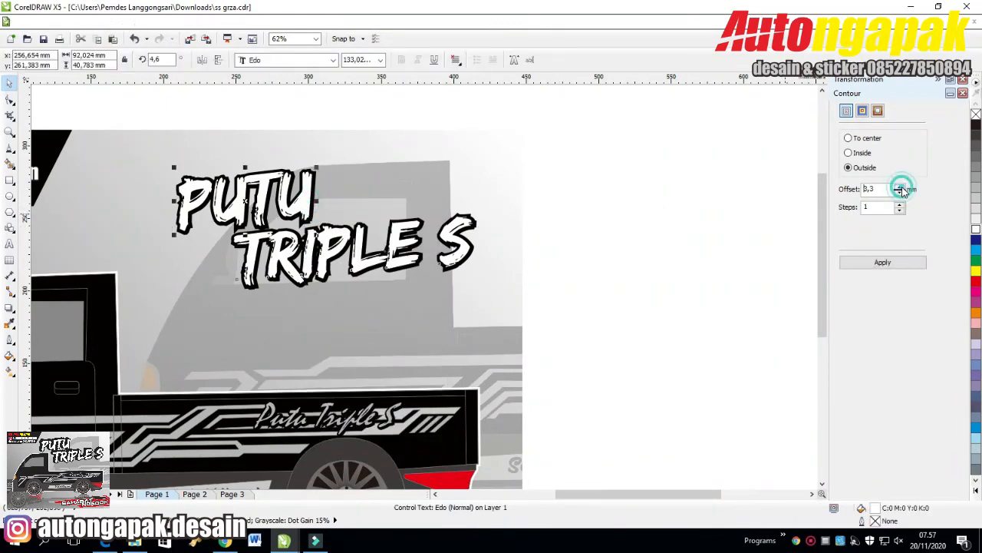
pyautogui.click(898, 261)
pyautogui.click(368, 251)
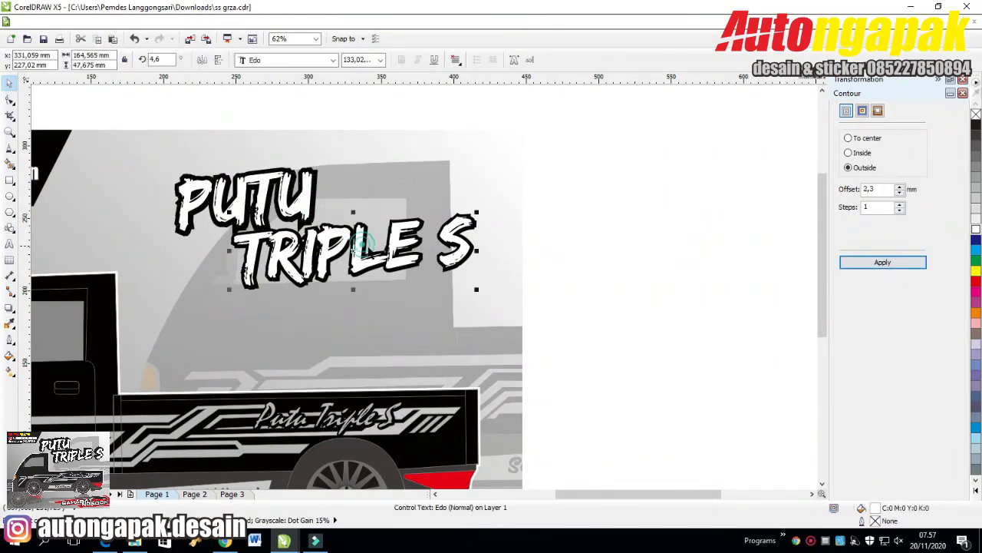
pyautogui.click(900, 187)
pyautogui.click(883, 261)
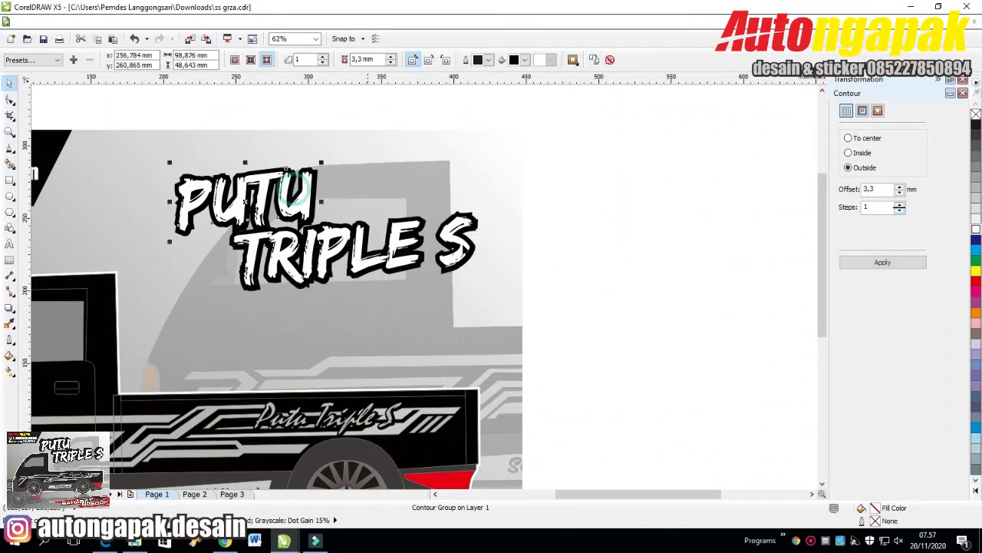
# - Try filling both title lines with the truck's sampled black, C93 M88 Y89 K80
pyautogui.doubleClick(877, 510)
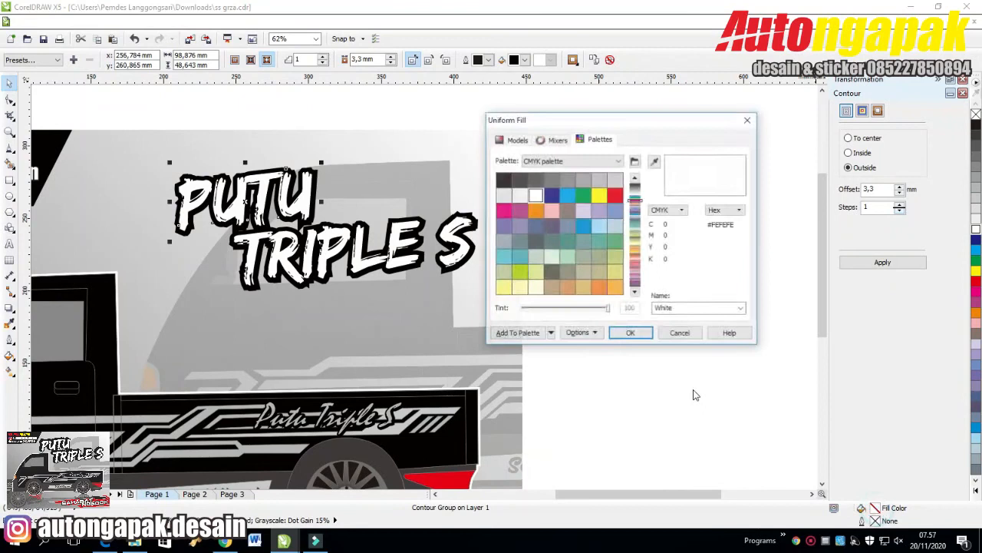
pyautogui.click(653, 163)
pyautogui.click(451, 441)
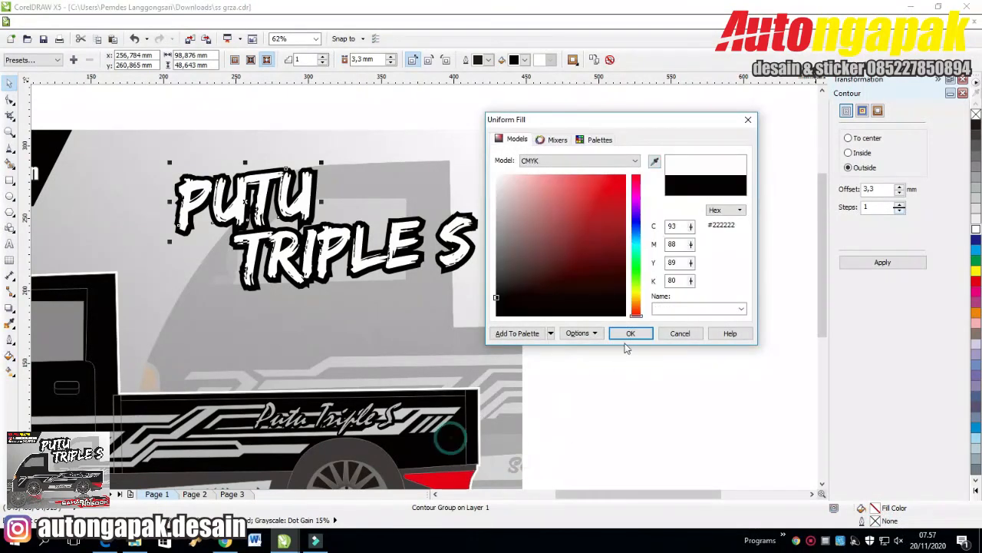
pyautogui.click(631, 333)
pyautogui.click(336, 250)
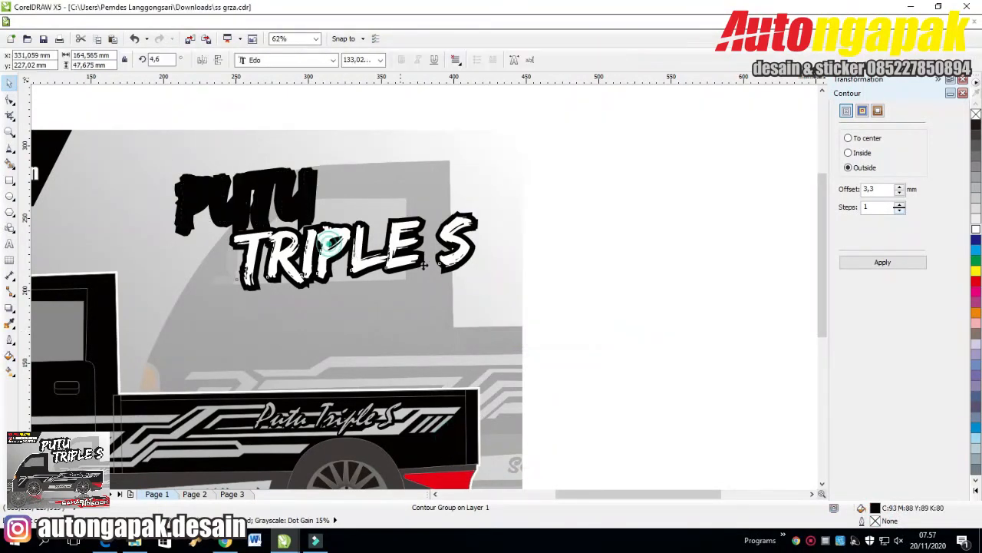
pyautogui.doubleClick(877, 510)
pyautogui.click(654, 161)
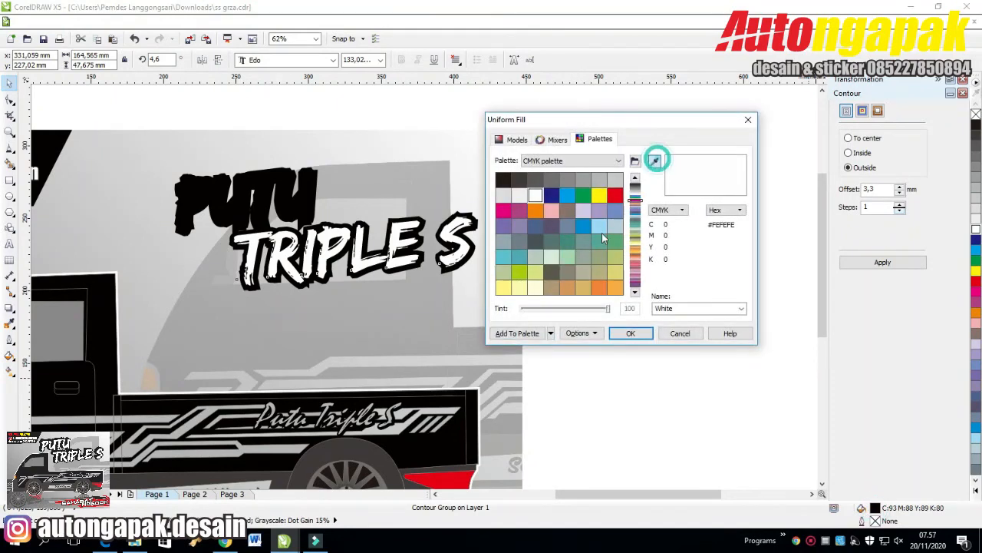
pyautogui.click(269, 182)
pyautogui.click(631, 333)
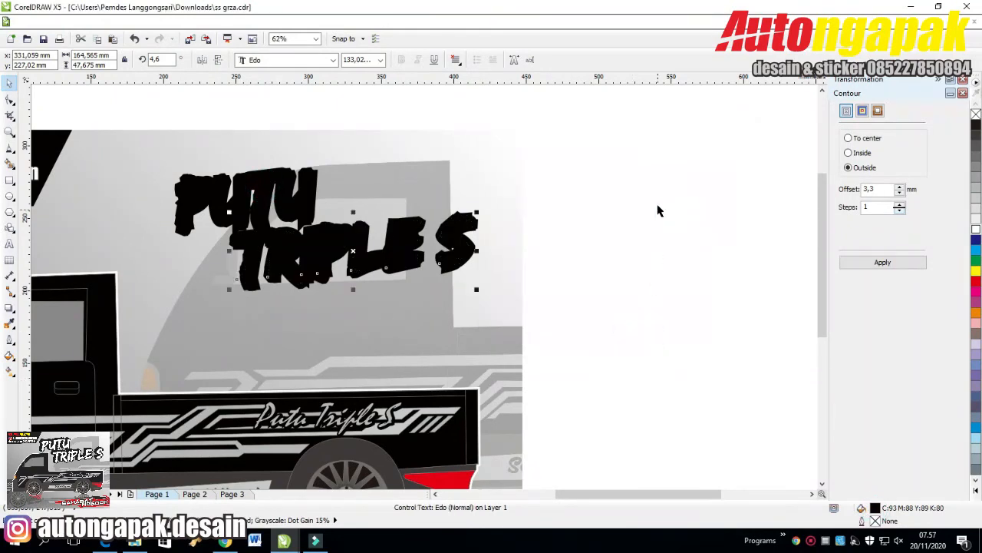
# - Undo the black fill on the title lettering and group both contoured lines together
pyautogui.click(658, 200)
pyautogui.moveTo(607, 123); pyautogui.dragTo(121, 308)
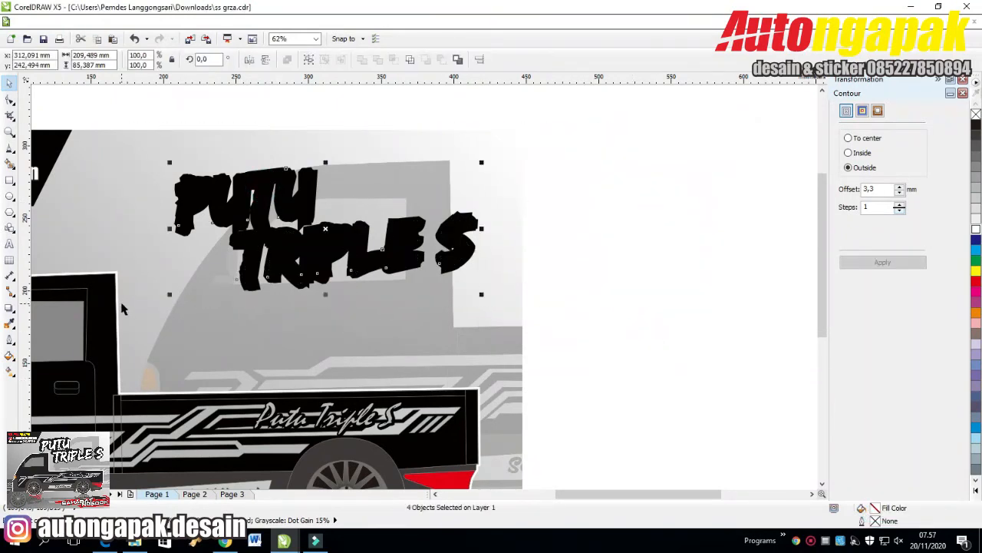
pyautogui.hotkey('ctrl', 'g')
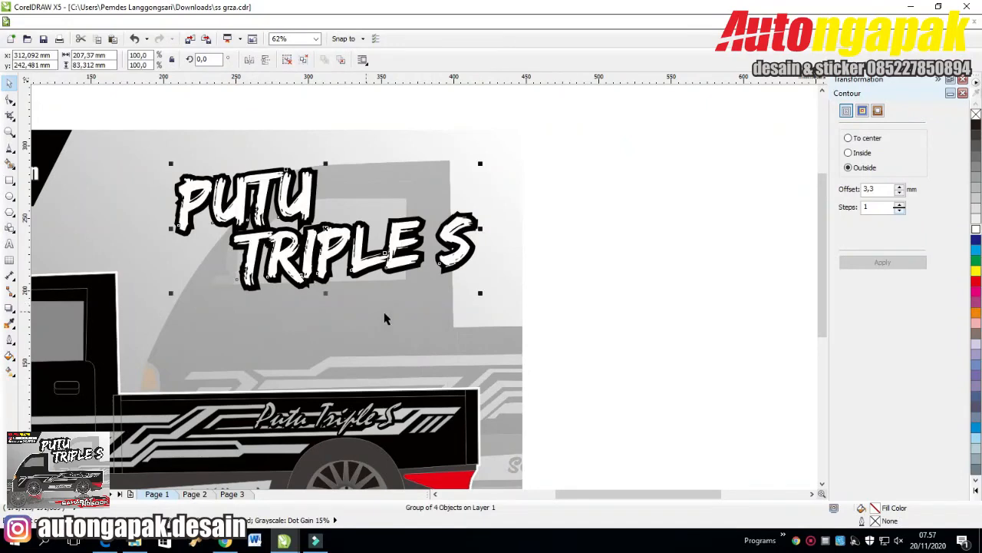
# - Stack copies of the grouped title with small offsets right and down to build a thick black extruded edge behind the lettering
pyautogui.scroll(3, 296, 242)
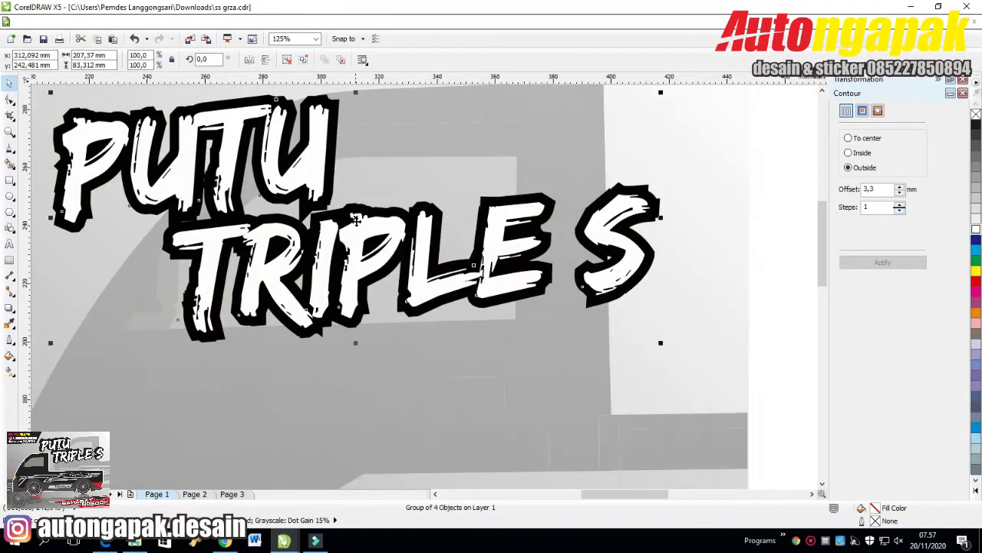
pyautogui.moveTo(356, 220); pyautogui.dragTo(361, 218)
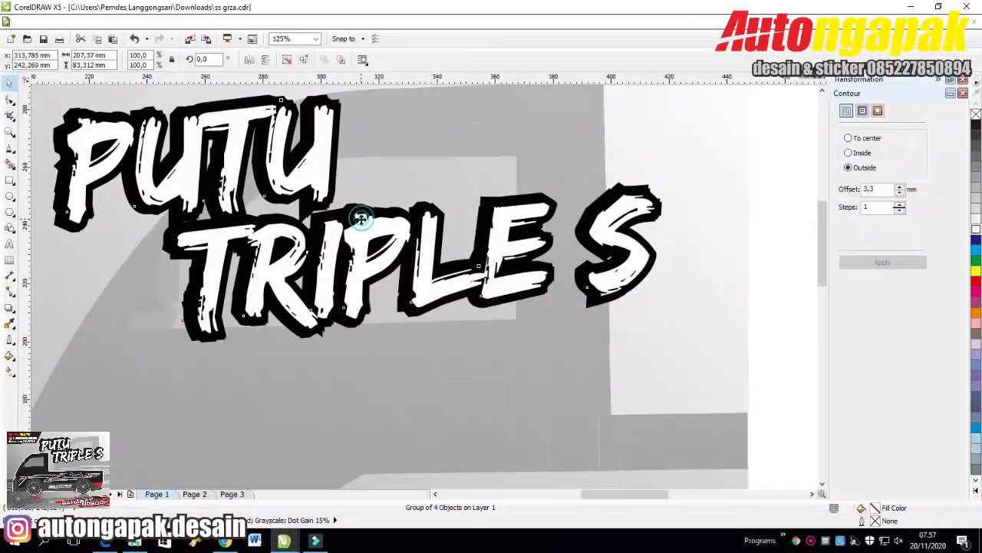
pyautogui.moveTo(361, 219); pyautogui.dragTo(372, 224)
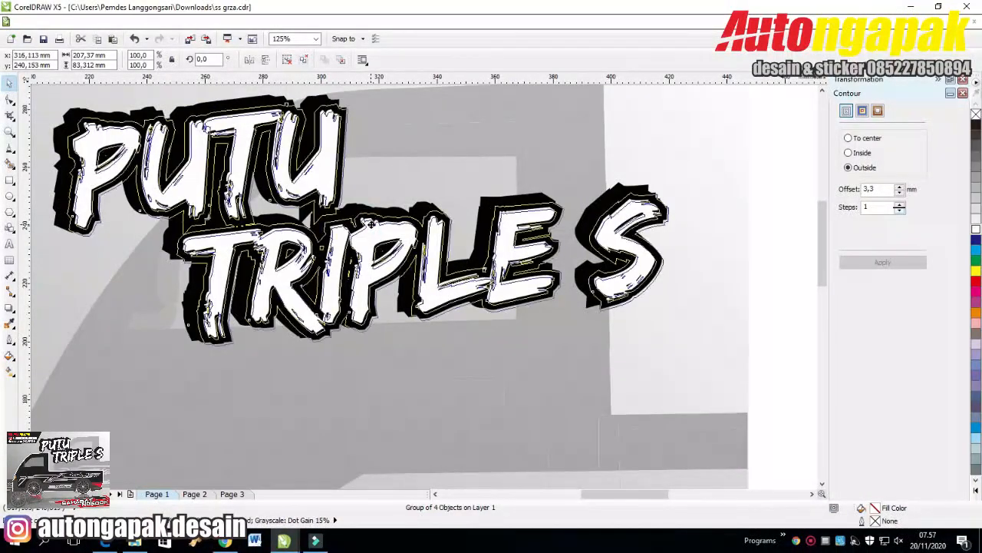
pyautogui.click(793, 176)
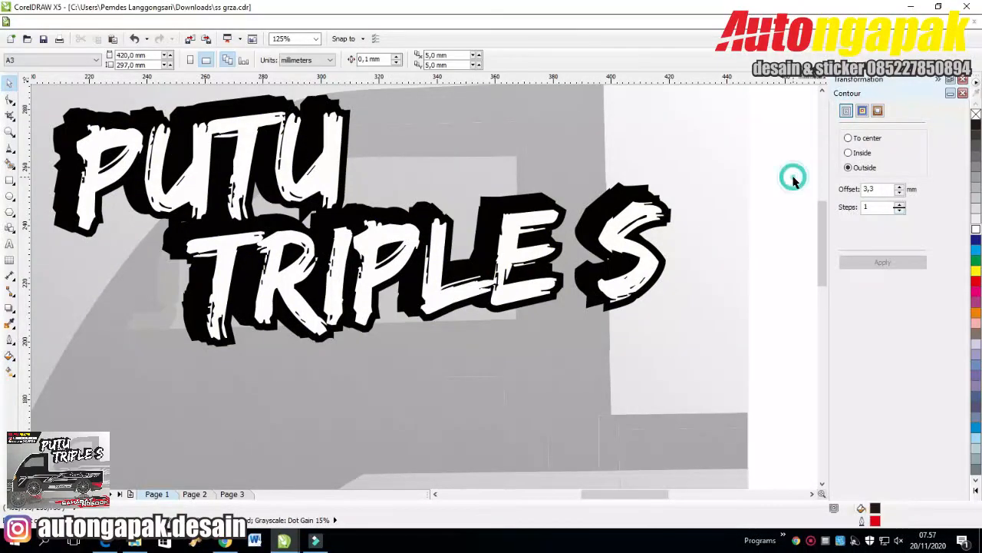
# - Group all the stacked title copies and enlarge the title leftward so it spans from the cab to the faded truck
pyautogui.scroll(-2, 794, 261)
pyautogui.click(805, 263)
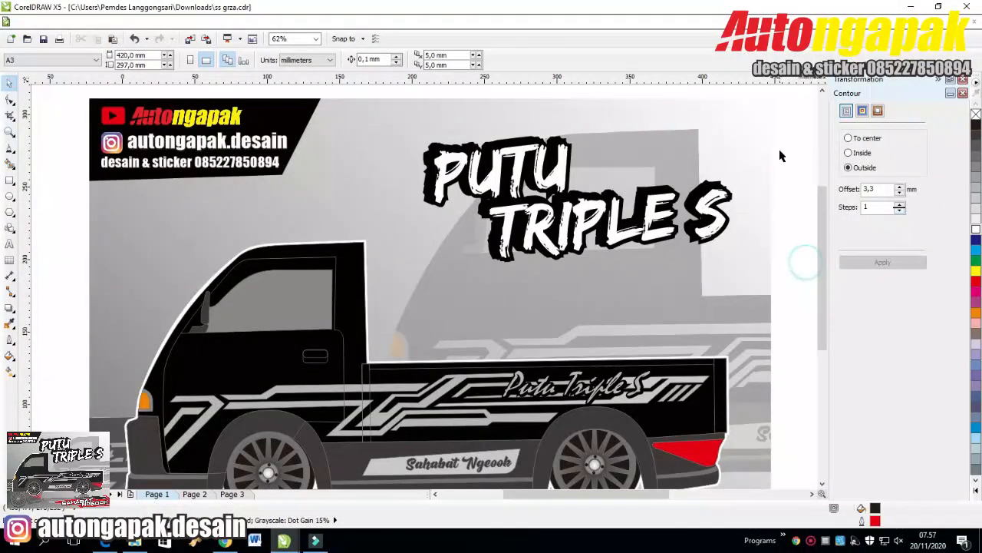
pyautogui.scroll(-1, 798, 144)
pyautogui.click(794, 169)
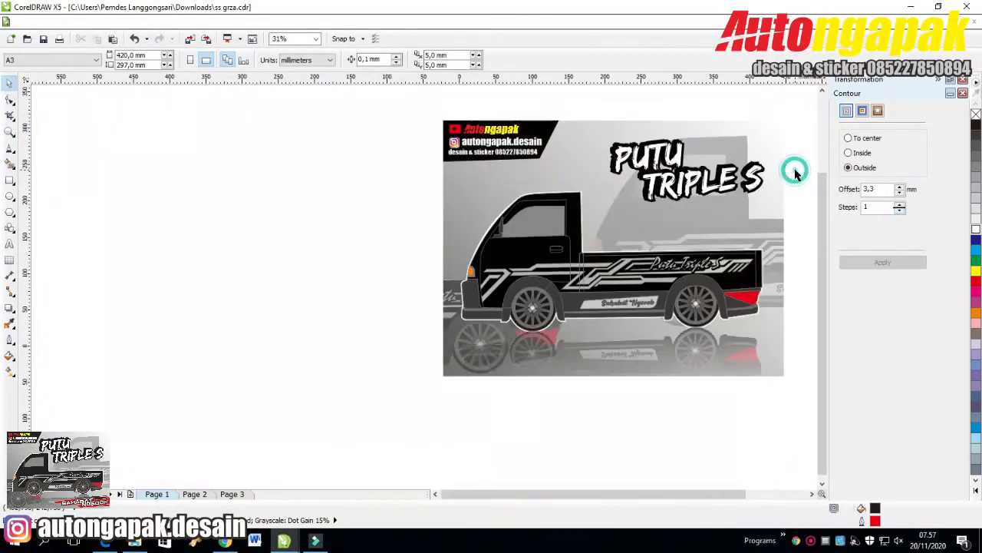
pyautogui.moveTo(802, 110); pyautogui.dragTo(553, 247)
pyautogui.hotkey('ctrl', 'g')
pyautogui.click(807, 142)
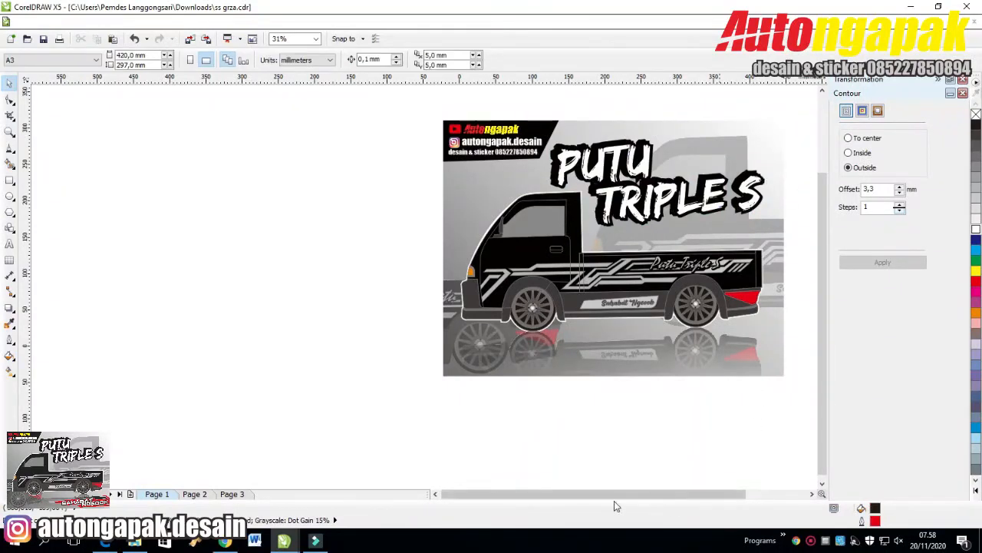
pyautogui.click(594, 449)
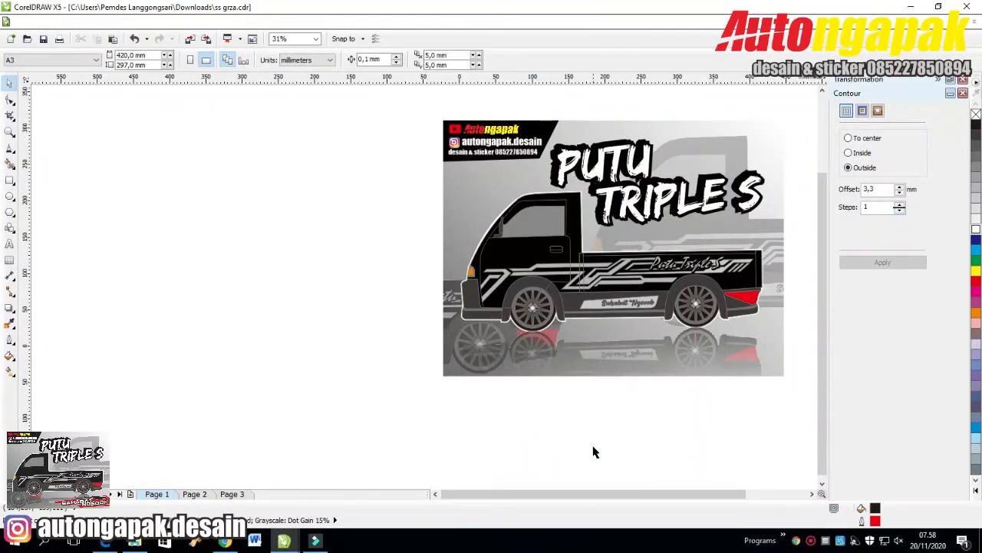
pyautogui.click(650, 444)
pyautogui.click(811, 494)
pyautogui.click(812, 494)
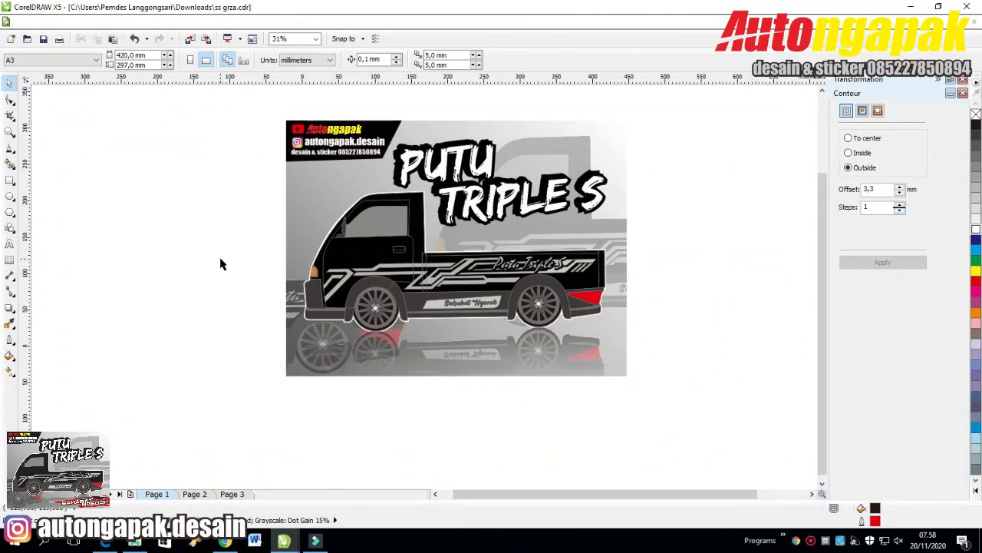
pyautogui.click(811, 543)
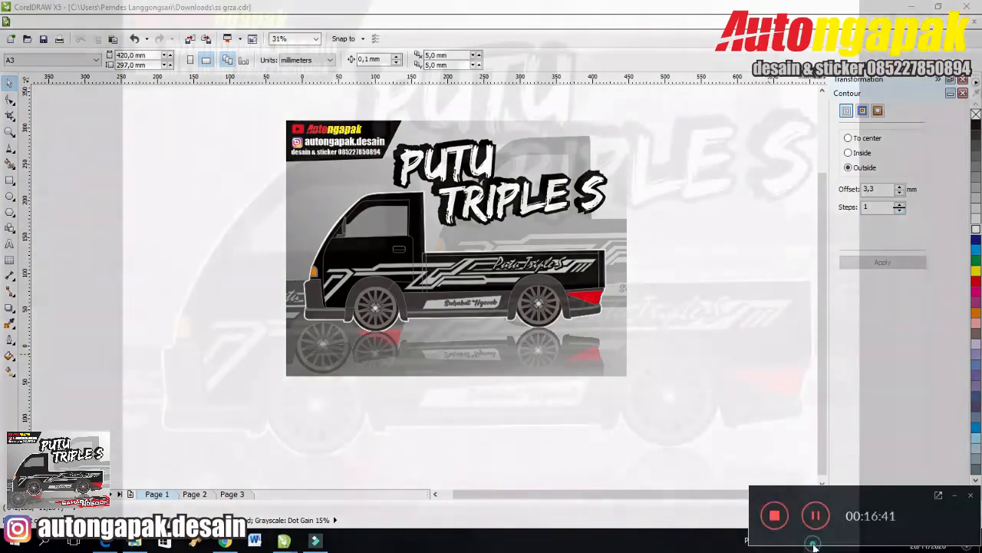